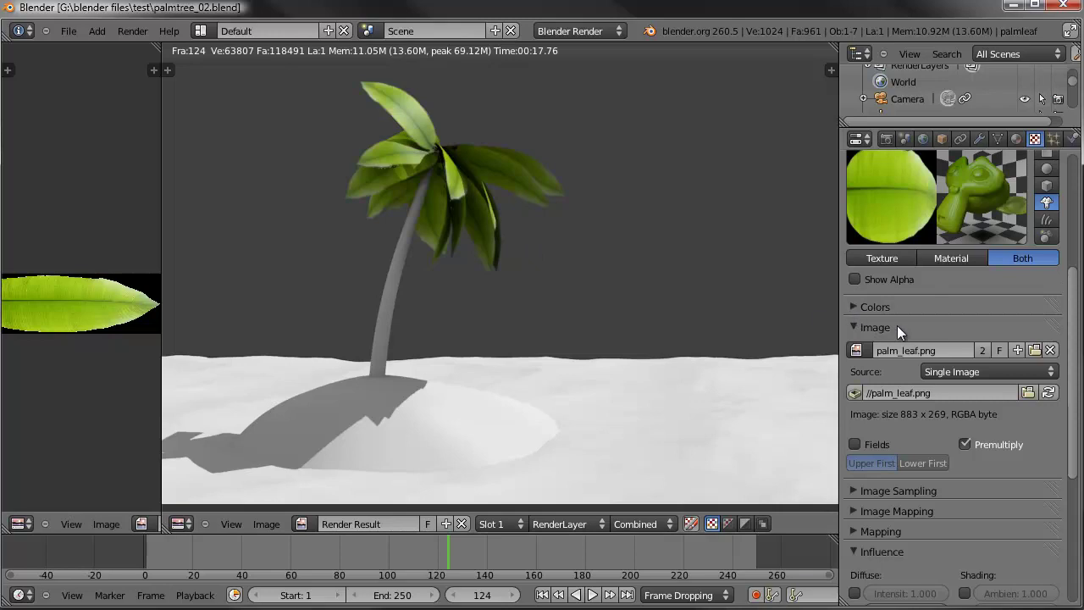
Step: Collapse the leaf texture's Image and Influence settings and leave the render result for the 3D scene
click(854, 327)
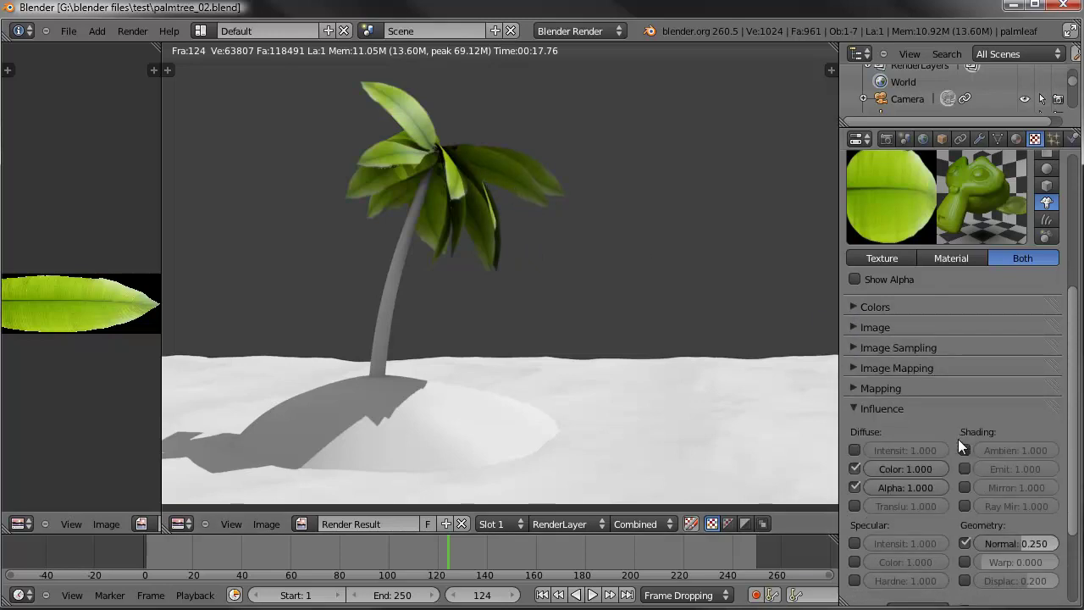
click(851, 407)
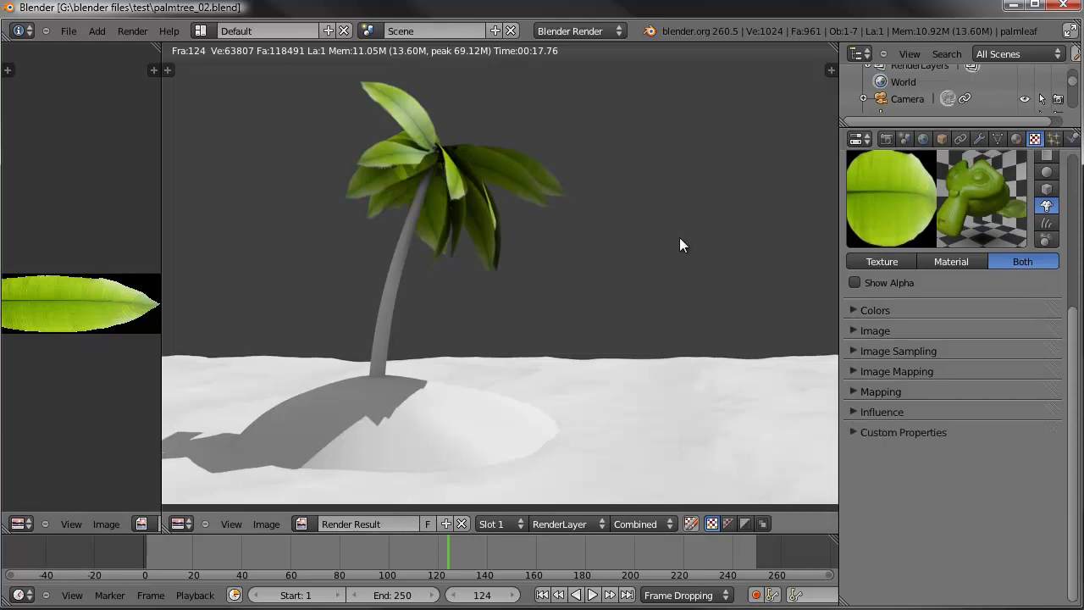
key(Escape)
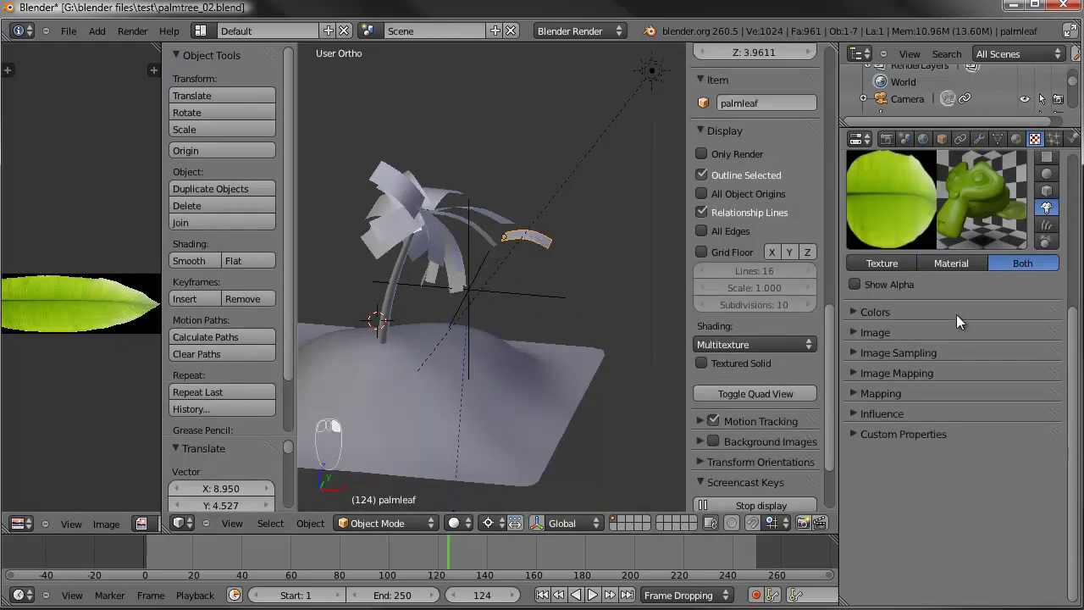
Step: Enable subsurface scattering on the palm leaf material and load the Potato preset
click(1015, 139)
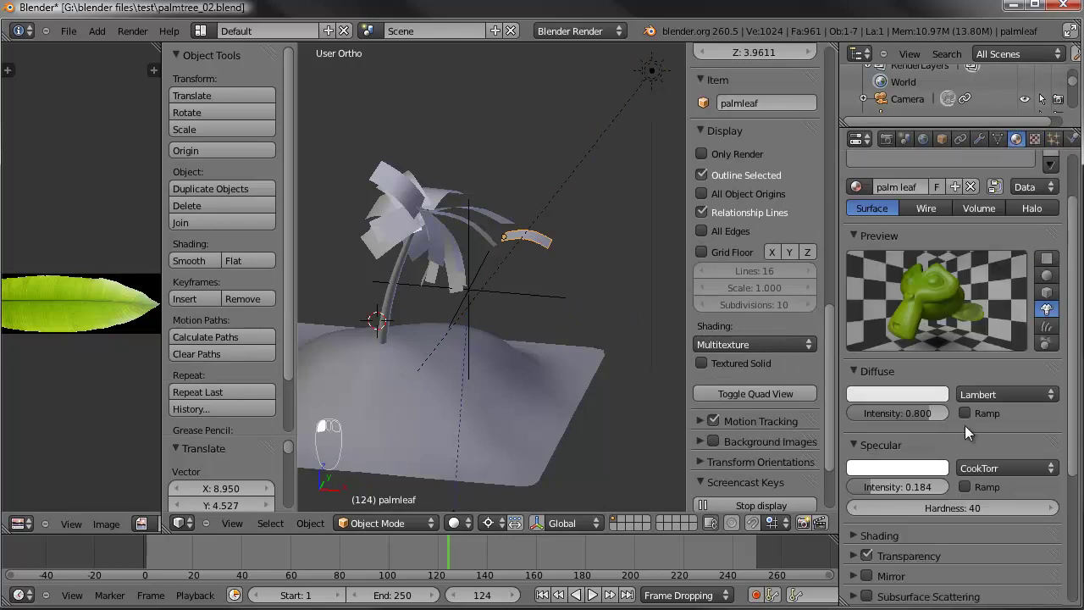
scroll(958, 435, down, 3)
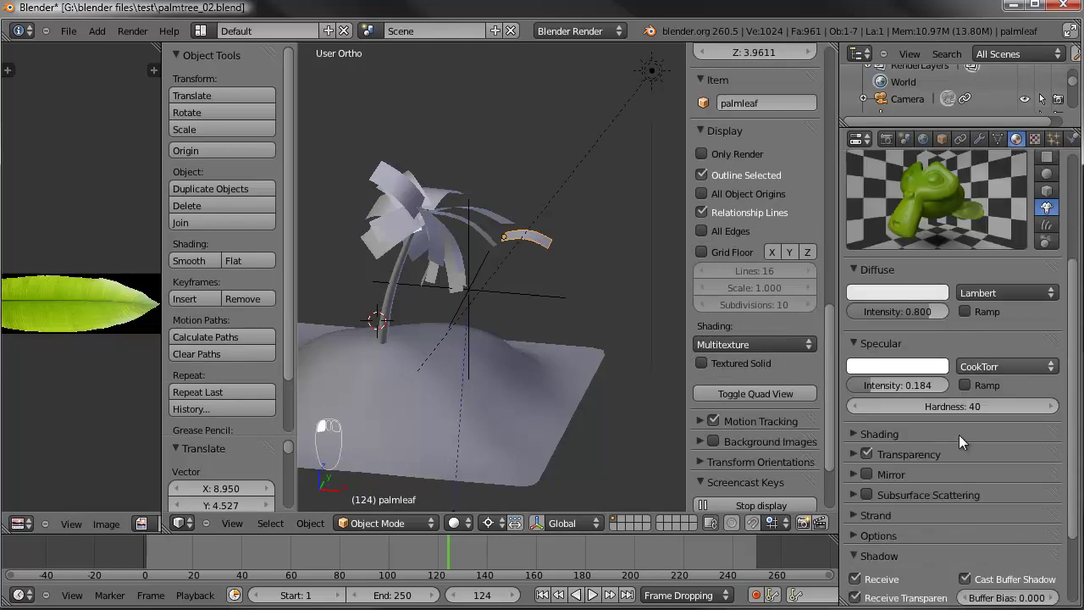
click(852, 495)
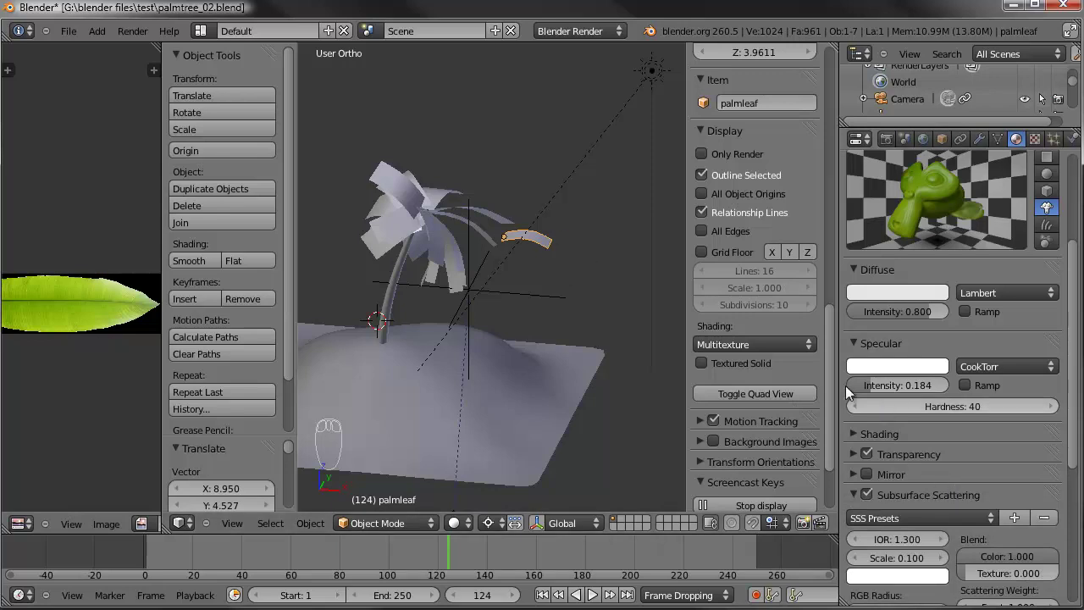
click(973, 518)
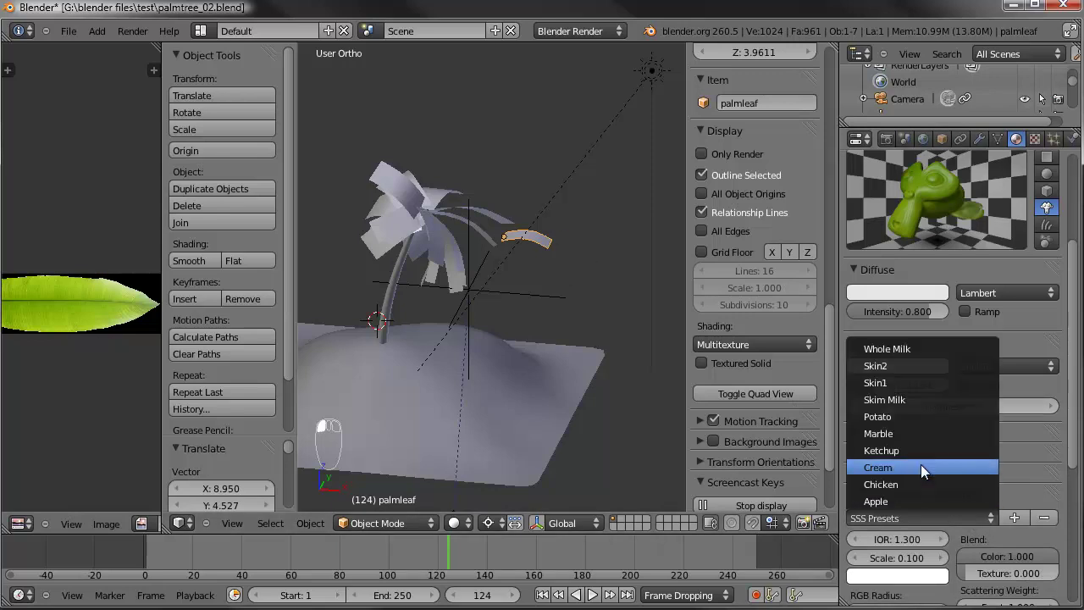
click(896, 420)
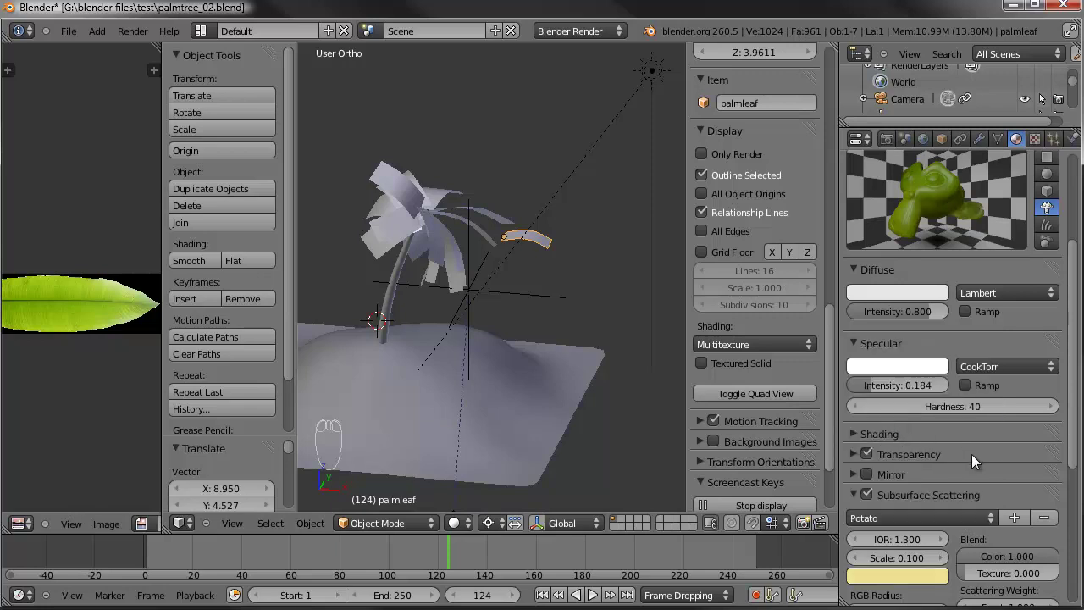
Step: Change the leaf's subsurface scattering colour to a pale yellow-green and collapse the Specular and Diffuse settings
scroll(971, 454, down, 2)
click(919, 505)
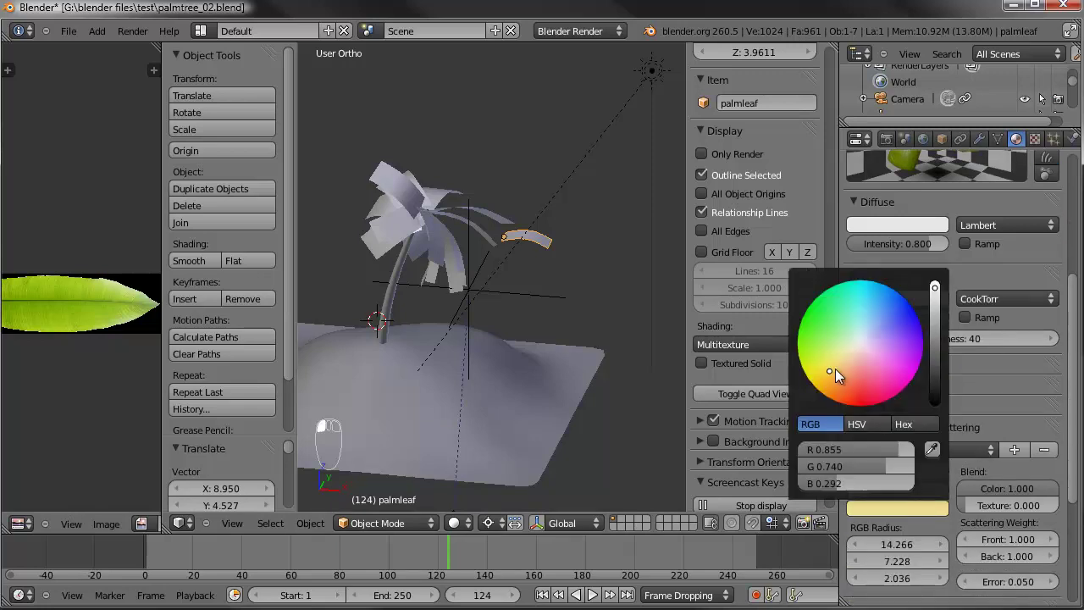
drag(831, 356, 836, 345)
scroll(997, 386, up, 2)
scroll(982, 377, down, 2)
click(854, 275)
click(852, 201)
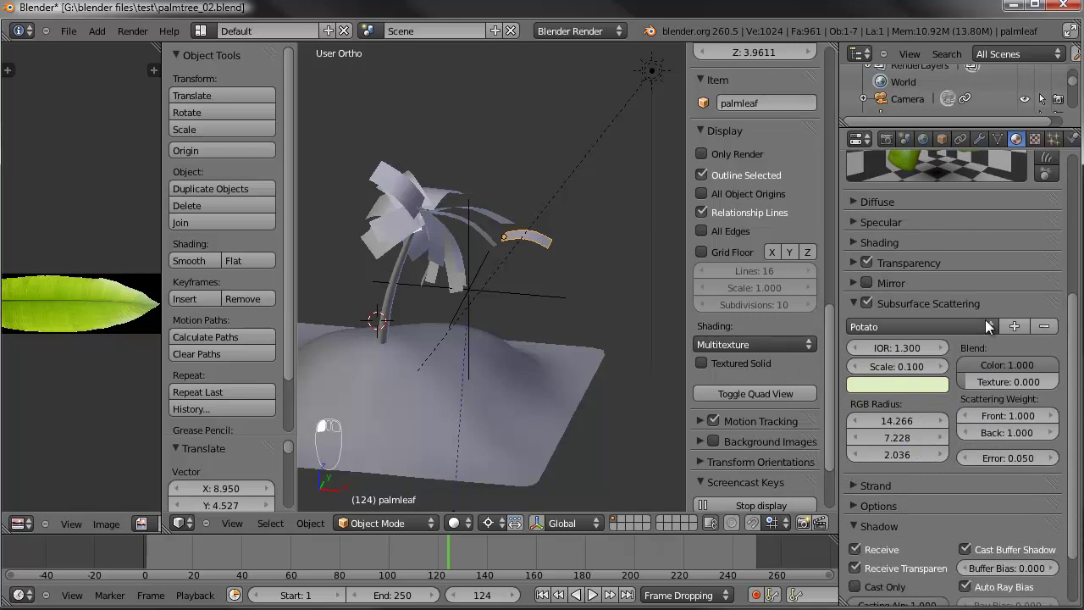
Step: Lower the leaf material's subsurface scattering scale to 0.030
scroll(983, 305, up, 1)
scroll(980, 295, up, 1)
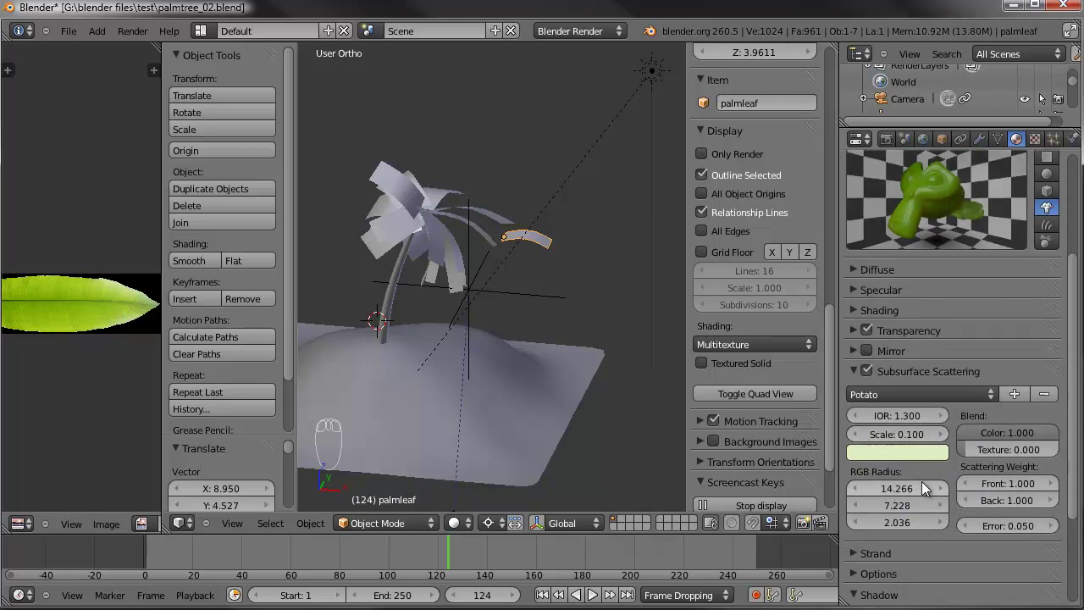
click(856, 432)
click(855, 432)
click(856, 433)
click(855, 433)
click(855, 433)
click(855, 432)
click(855, 433)
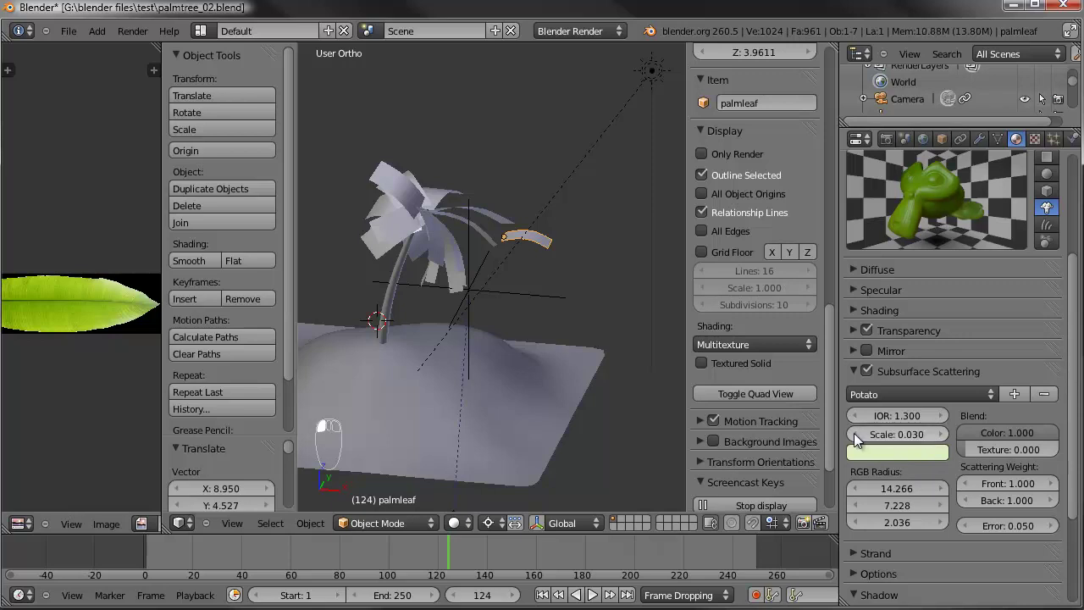
Step: Set the leaf material's back scattering weight to 2
click(1001, 500)
text(2)
key(Return)
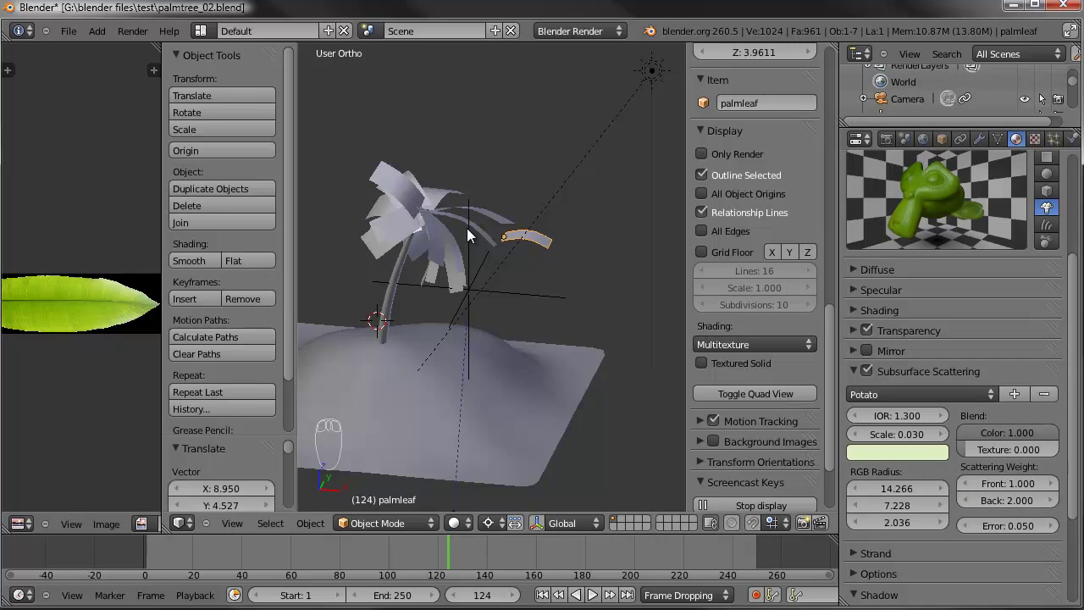
Step: Save the scene as a new file named palmtree_03.blend
click(68, 30)
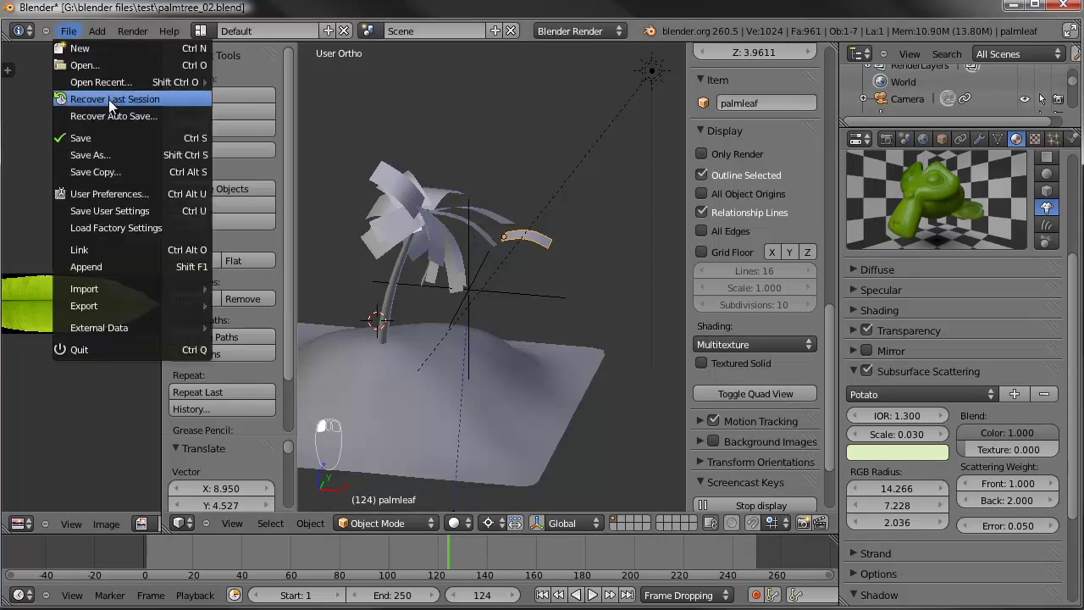
click(121, 153)
click(266, 97)
drag(266, 96, 274, 97)
text(3)
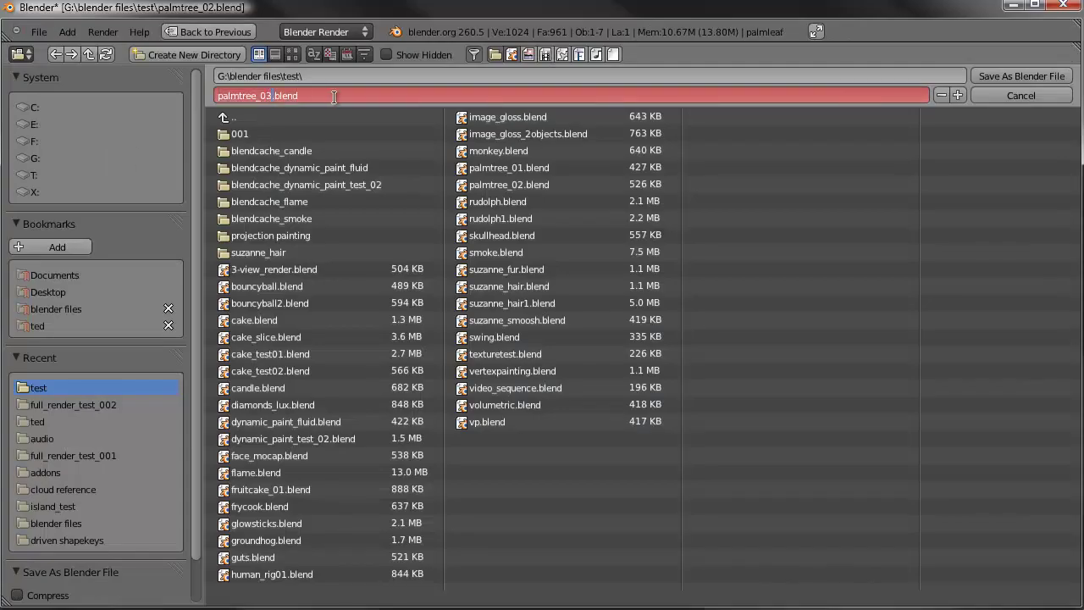
click(1063, 76)
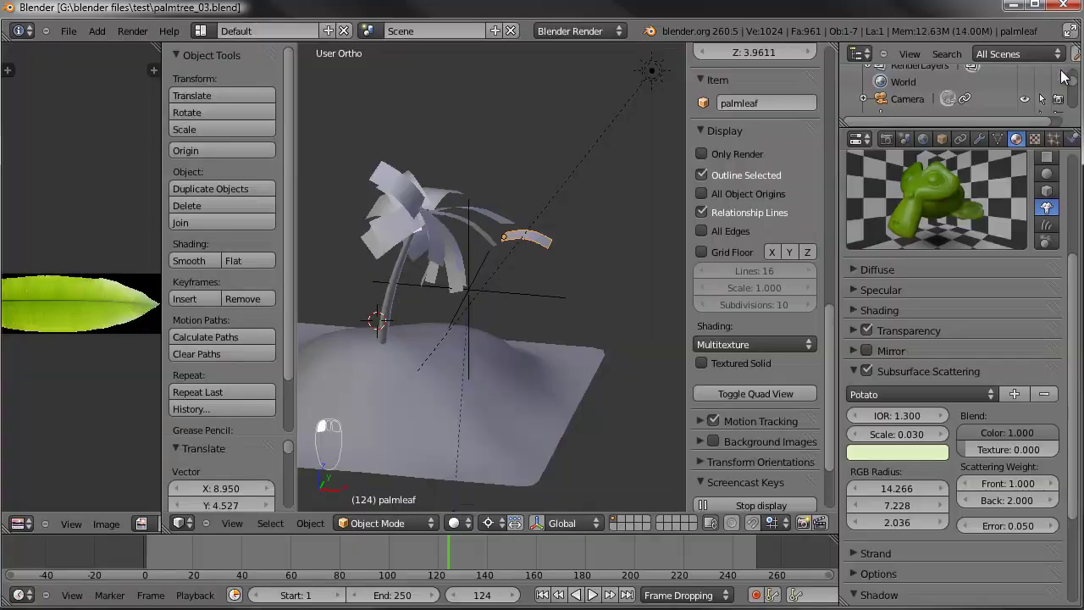
Step: Set the render display to New Window
click(885, 139)
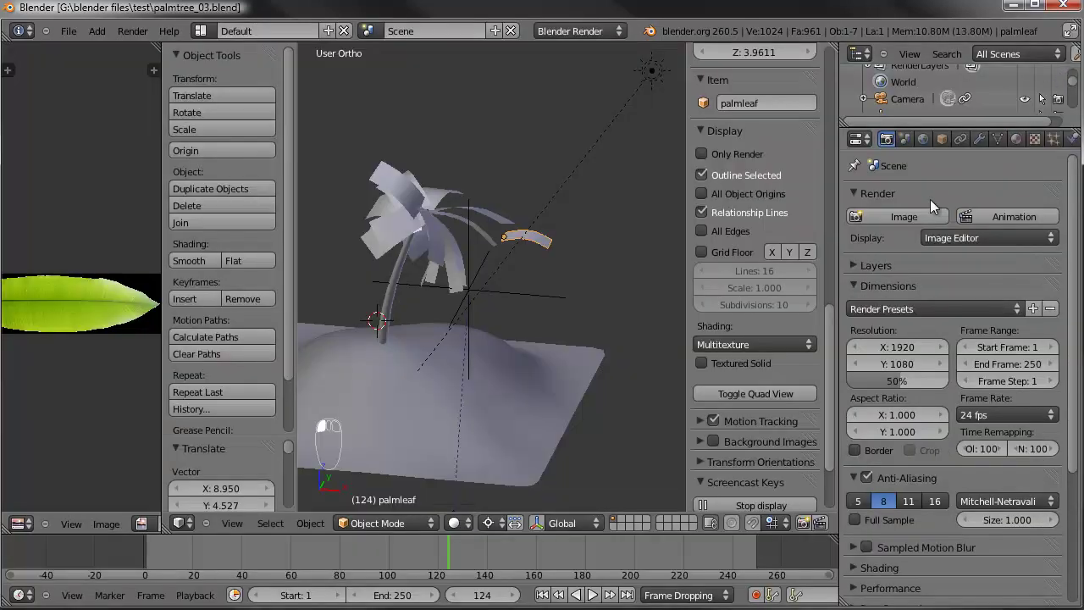
click(966, 236)
click(961, 188)
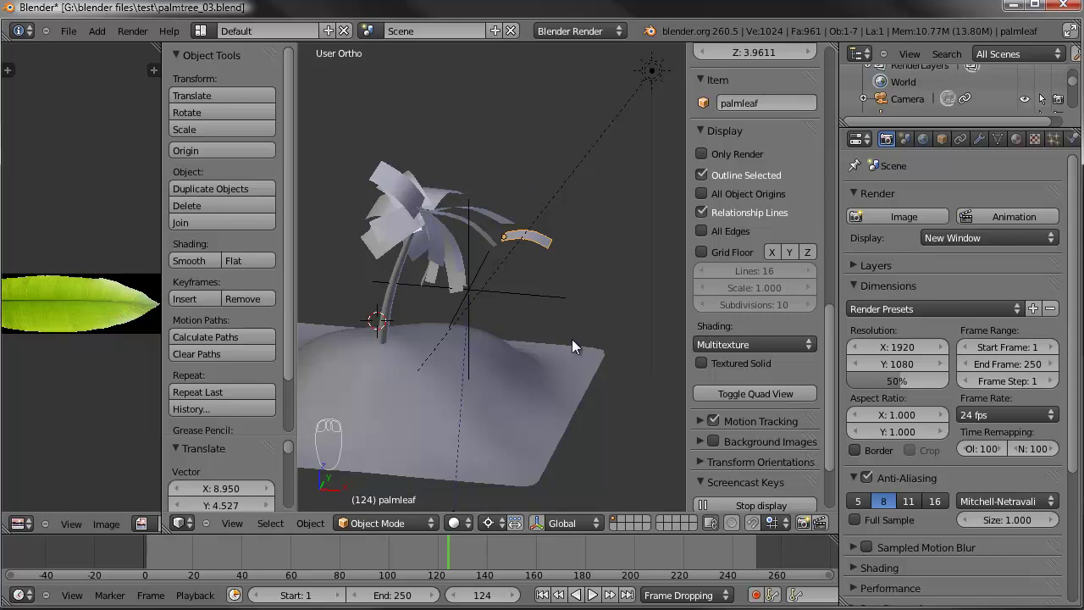
Step: Save the file, render frame 124 to check the leaves' scattering, and close the render
key(ctrl+s)
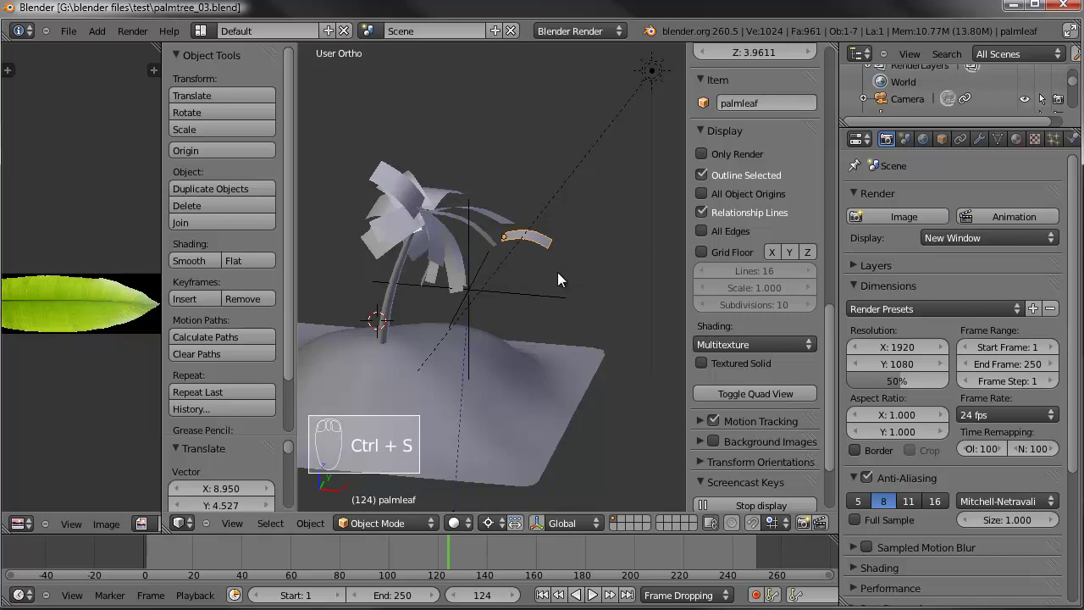
key(F12)
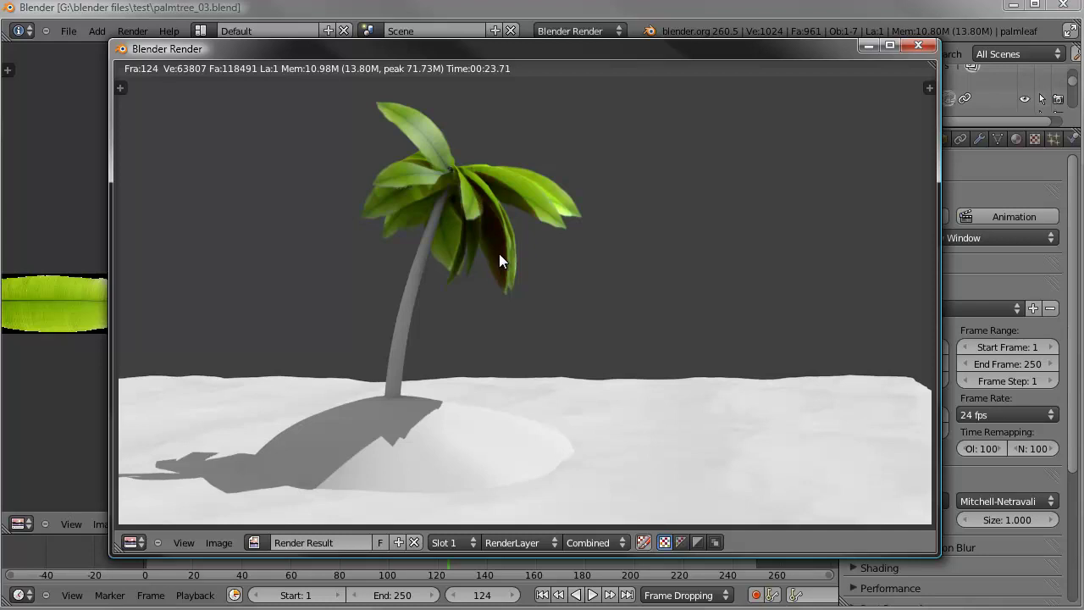
key(Escape)
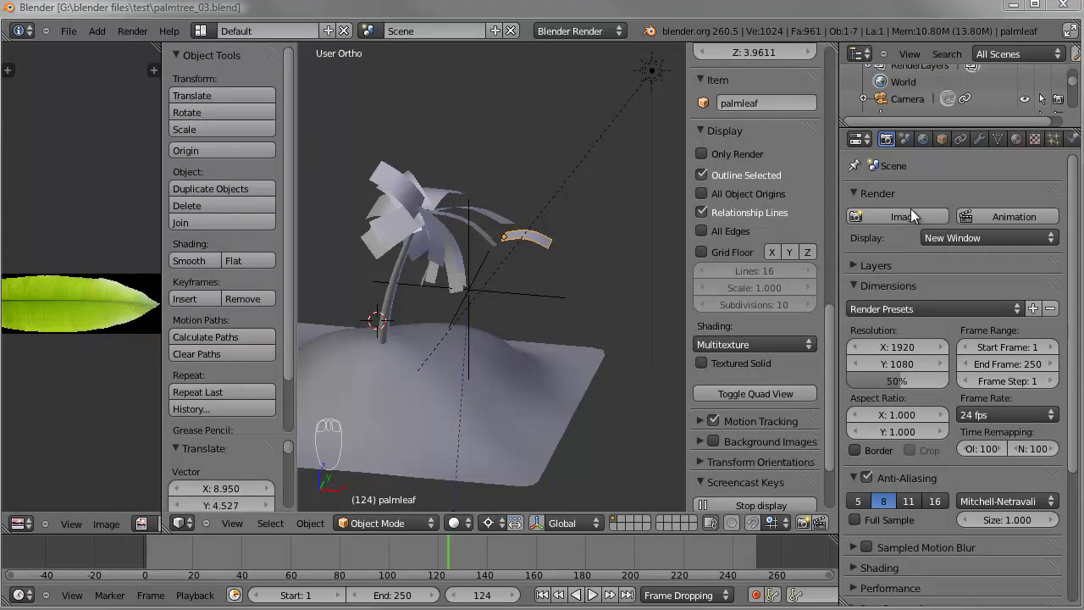
Step: Select the palm tree and reduce its palmleaves particle amount to 10
click(1054, 140)
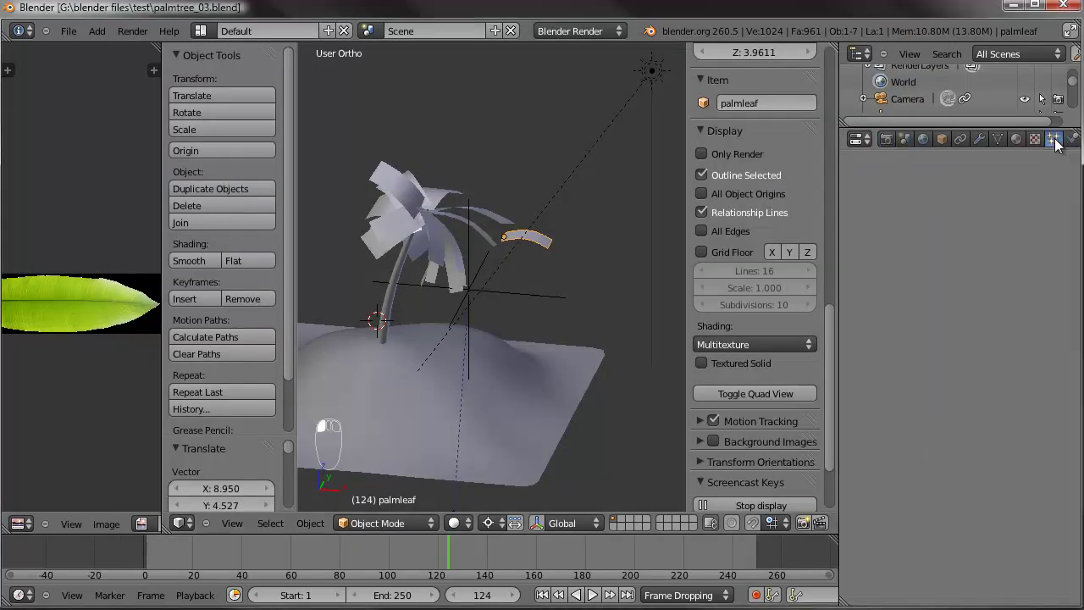
right_click(403, 269)
click(858, 353)
click(857, 353)
click(858, 353)
click(857, 353)
click(857, 353)
click(857, 353)
click(858, 353)
click(857, 353)
click(857, 353)
click(853, 356)
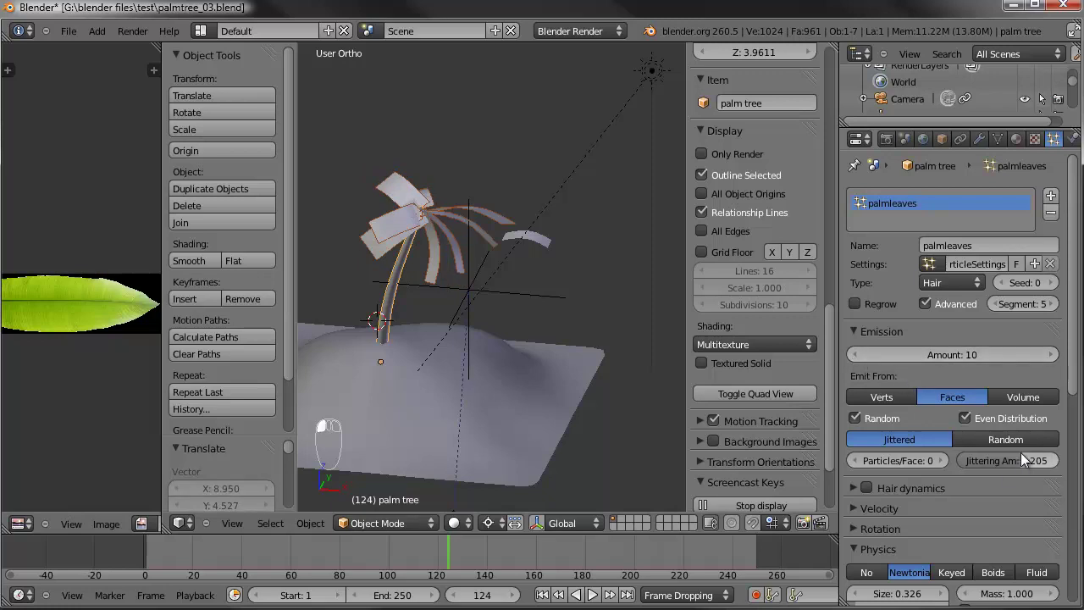
Step: Switch the palmleaves emission to Random distribution and turn off the random emission order
click(985, 437)
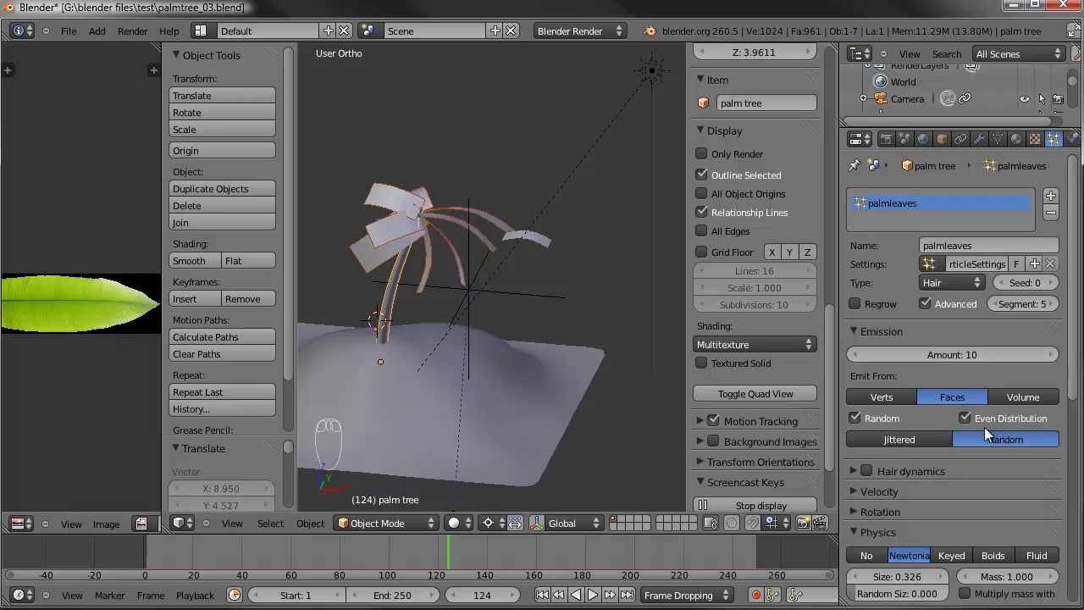
click(866, 416)
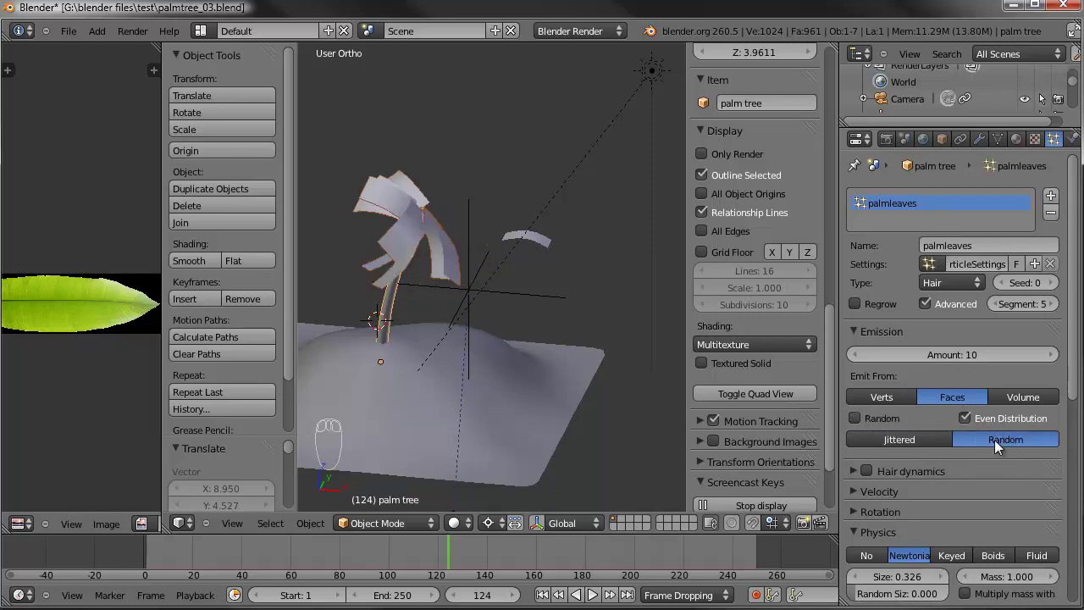
middle_drag(562, 311, 539, 314)
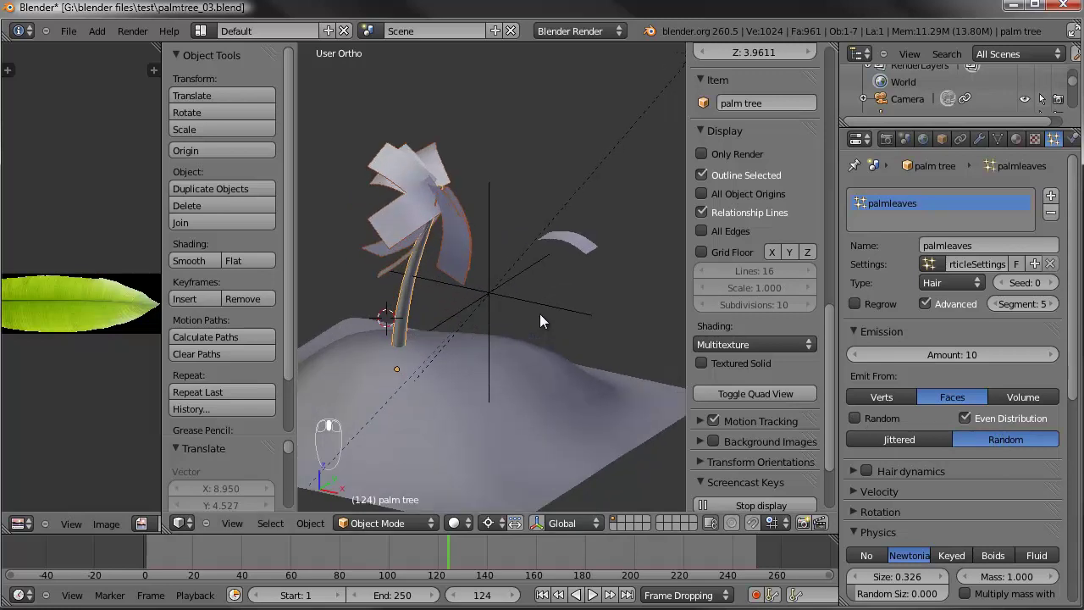
Step: Expand the Velocity and Rotation settings and set the emitter object velocity to X 0.323, Y 0.175, Z -0.694
scroll(915, 366, down, 3)
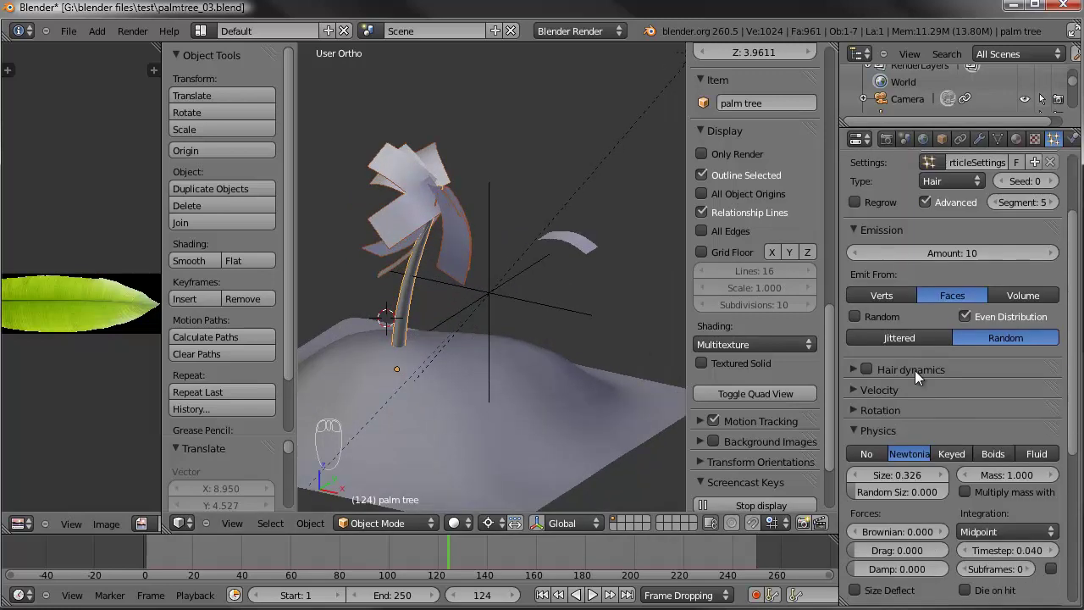
click(853, 393)
scroll(993, 415, down, 1)
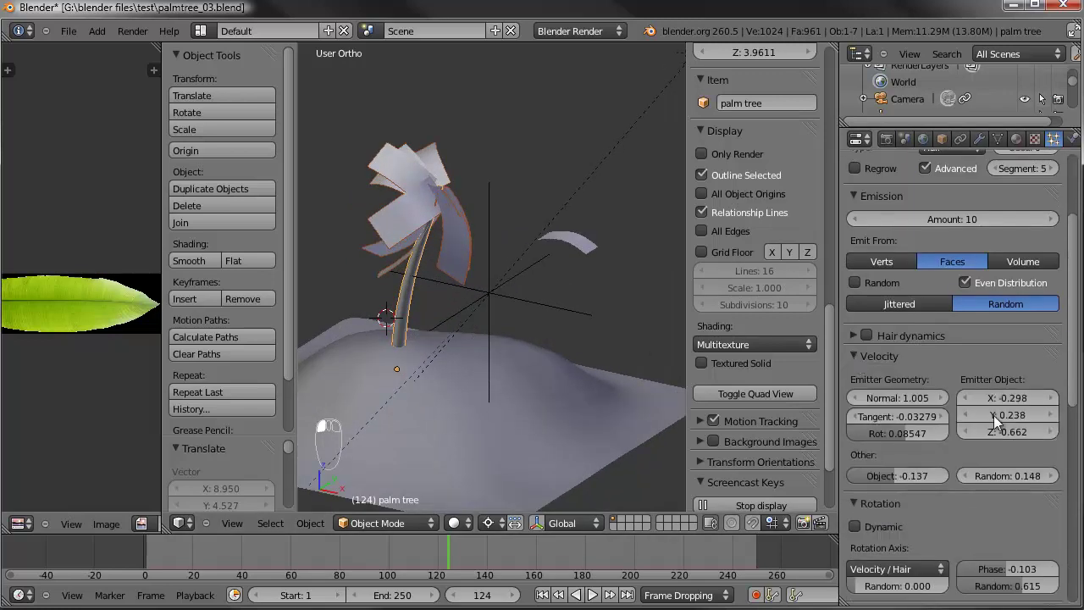
drag(1011, 432, 1034, 388)
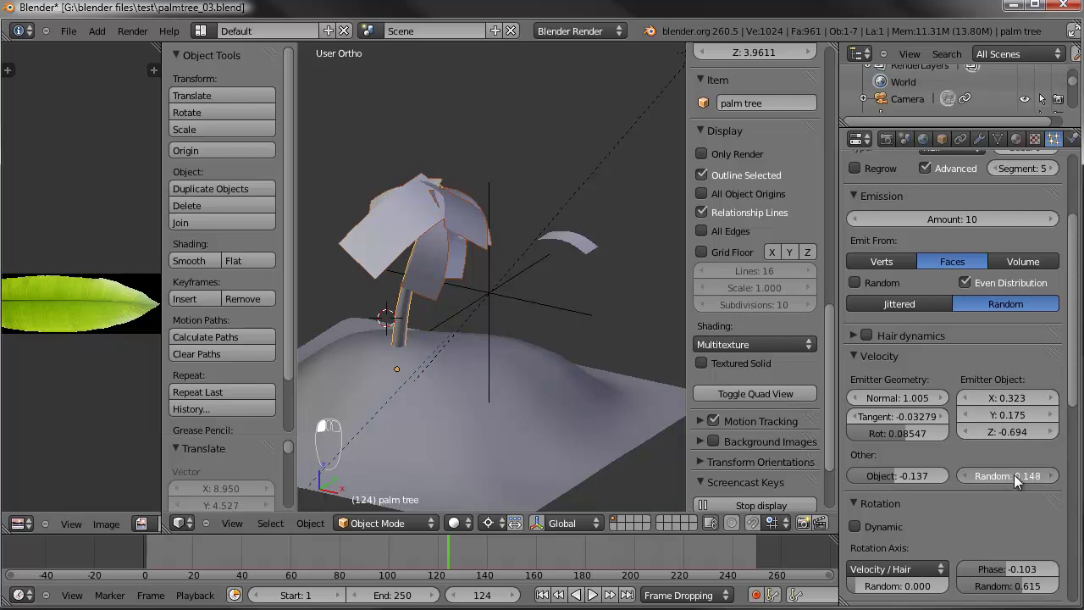
Step: Set the leaf velocity to Normal 0.967, Tangent -0.20, Rot 0.376, emitter object Z -0.652 and Random 0.002
drag(1018, 476, 994, 473)
middle_drag(491, 218, 478, 250)
drag(975, 435, 996, 424)
drag(907, 430, 892, 397)
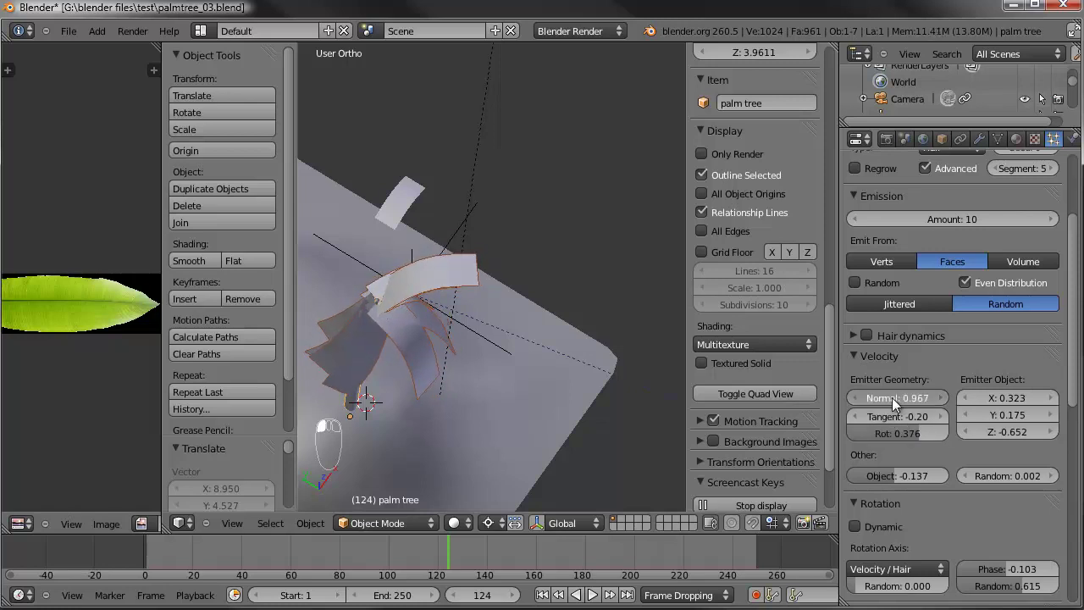
Step: Set the leaves' velocity Random to 0.0136, rotation Phase to 0.06838 and rotation Random to 0.650
drag(1013, 472, 990, 518)
scroll(1009, 531, down, 2)
middle_drag(440, 254, 371, 210)
drag(1005, 518, 1027, 496)
Step: Try an emitter object velocity of X -0.733, Y -1.544 and Z -0.0664 for the leaves
middle_drag(559, 415, 476, 352)
drag(1027, 370, 998, 363)
middle_drag(521, 321, 536, 257)
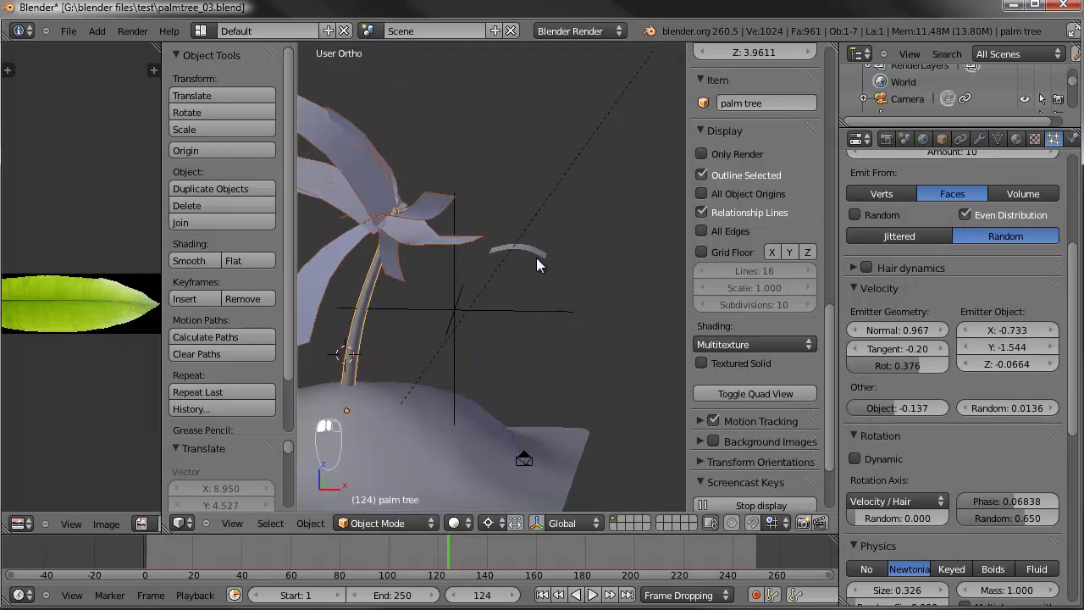
Step: Turn on random emission order and set leaf velocity to Tangent -0.11, Rot -0.171, X -0.177, Y -0.357, Z -0.367 and Random 0
mouse_move(1013, 347)
mouse_down()
mouse_move(985, 350)
mouse_move(1020, 346)
mouse_move(1025, 330)
mouse_move(1011, 329)
mouse_up()
click(855, 214)
drag(927, 366, 904, 348)
drag(1020, 354, 1033, 327)
drag(1015, 364, 999, 368)
drag(1007, 407, 965, 409)
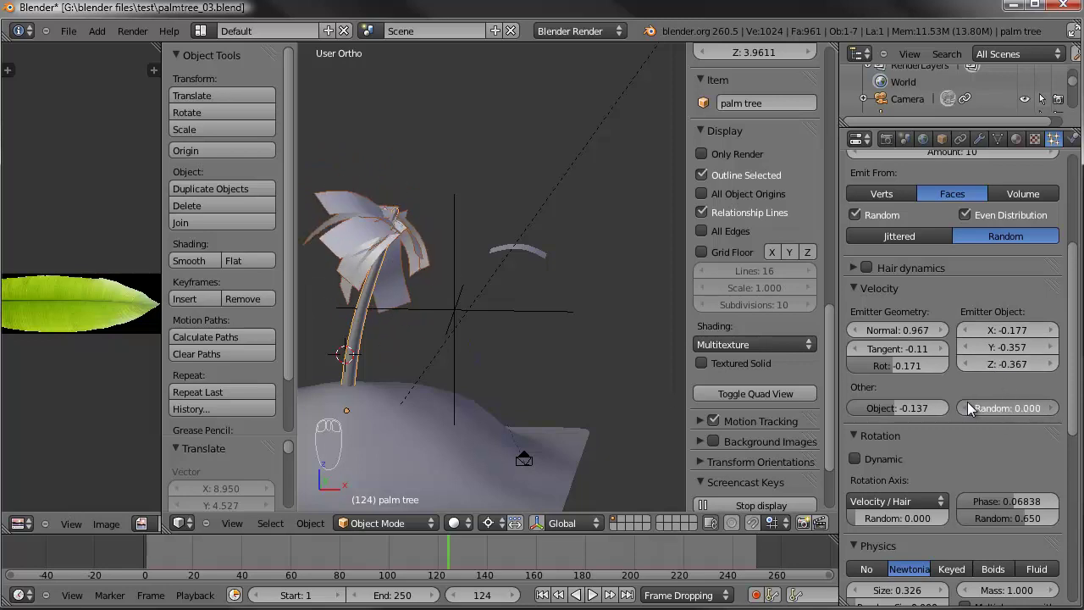
Step: Increase the palmleaves particle amount to 13
middle_drag(496, 302, 596, 293)
scroll(944, 255, up, 5)
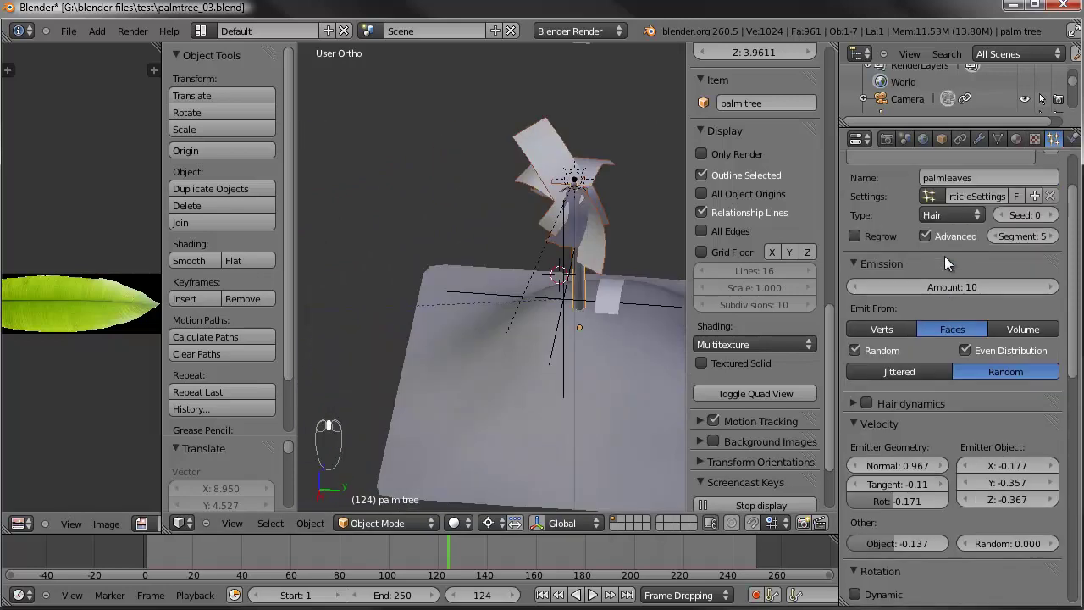
drag(983, 319, 979, 319)
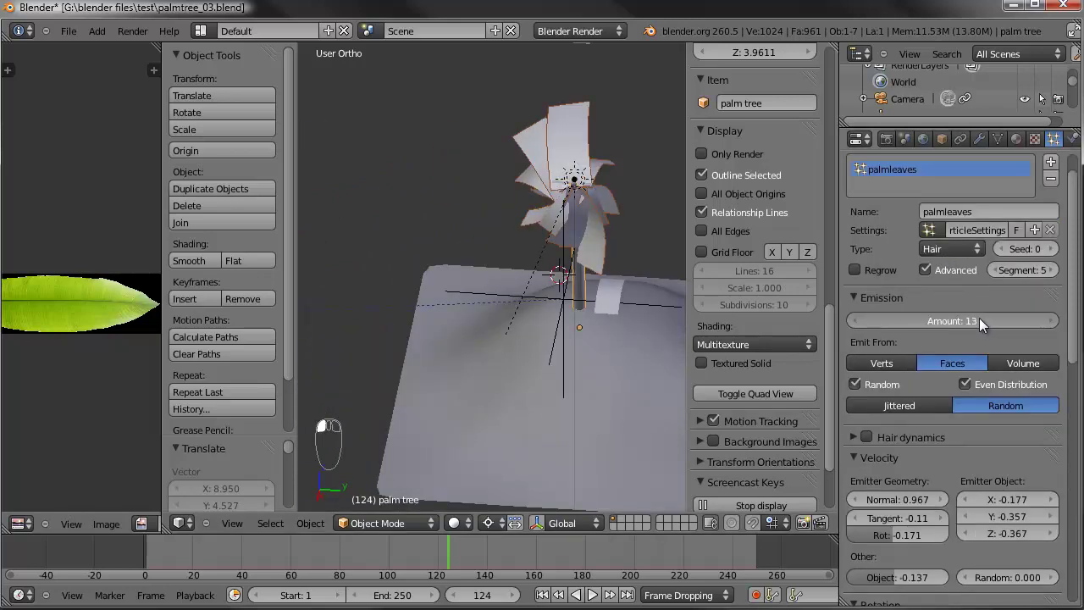
middle_drag(582, 254, 719, 233)
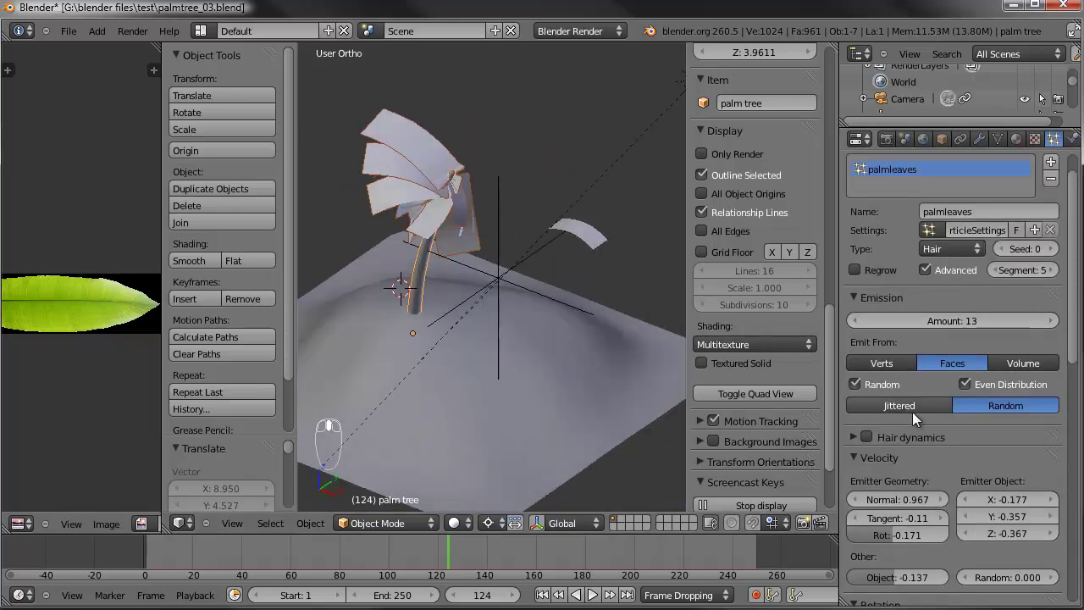
Step: Try emitting the leaves from verts and from volume, and return the emission source to faces
click(879, 362)
click(1020, 363)
middle_drag(615, 316, 483, 207)
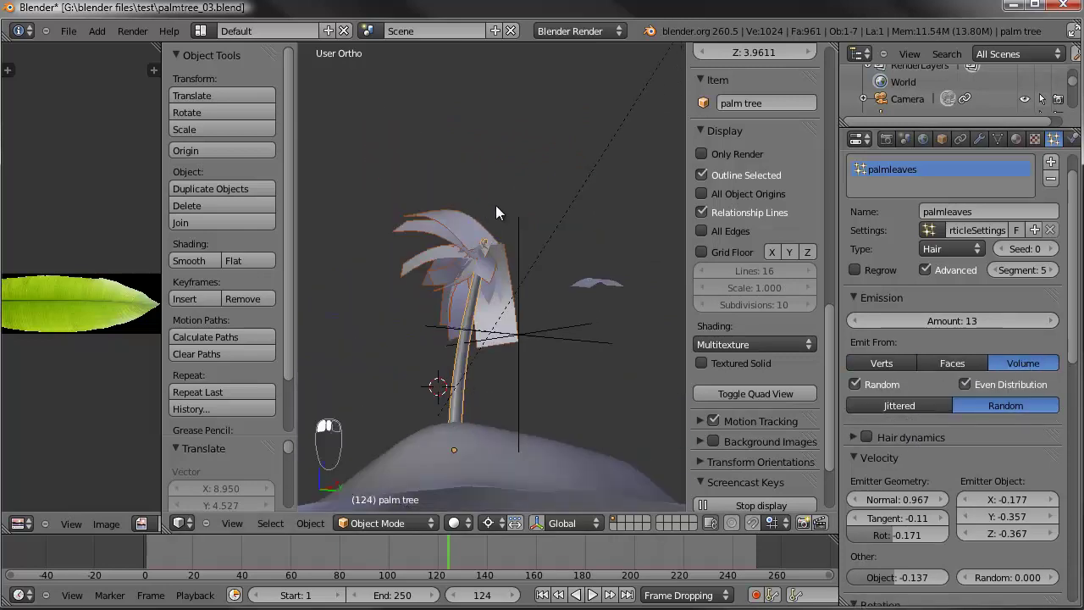
click(951, 361)
Step: Set the leaves' emitter object velocity to X -0.006393, Y -0.002426, Z -0.317 and Random to 0.493, and check through the camera
drag(1018, 533, 1035, 498)
middle_drag(359, 253, 499, 305)
drag(993, 577, 1053, 574)
middle_drag(449, 216, 410, 245)
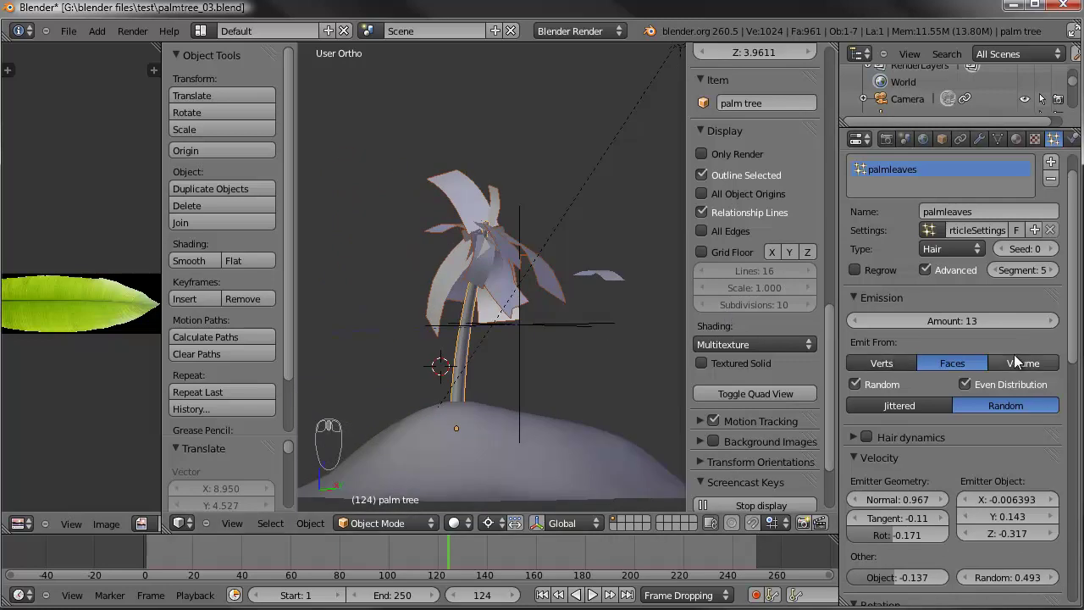
drag(1017, 515, 995, 523)
middle_drag(385, 270, 484, 259)
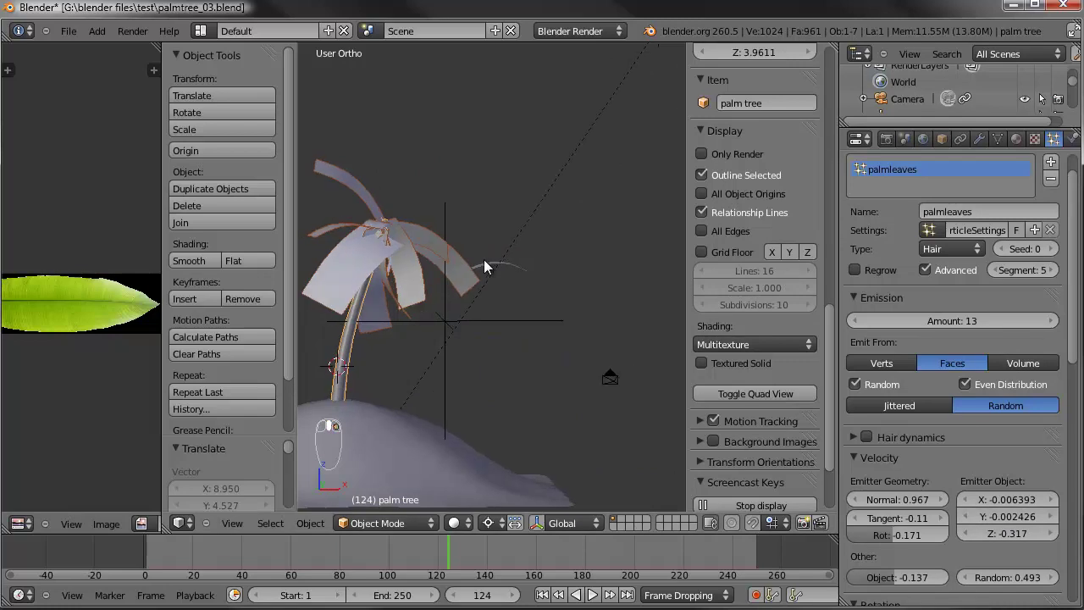
key(KP_0)
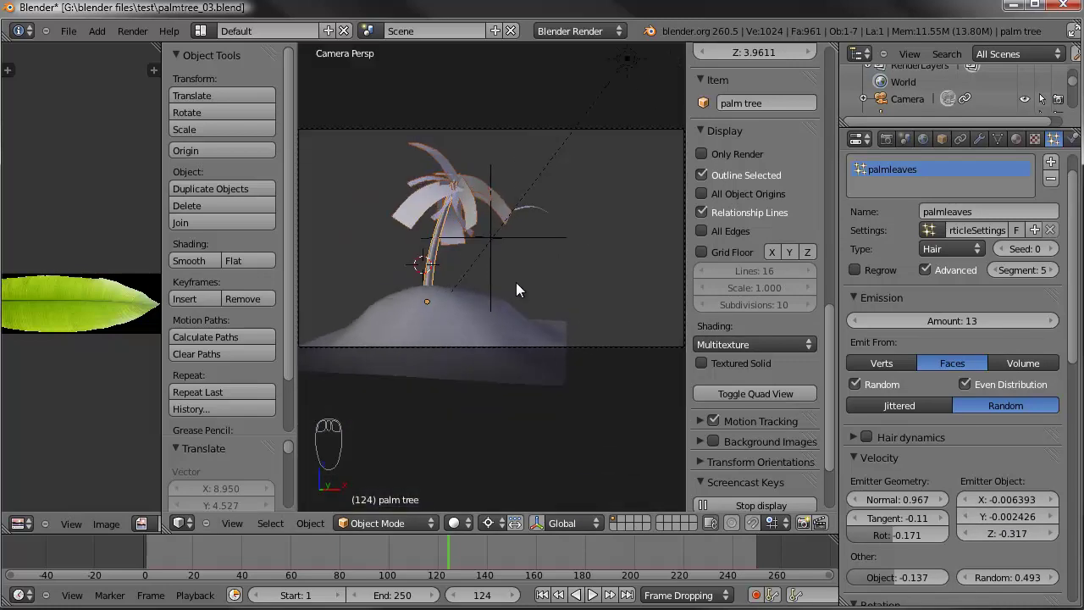
Step: Select the palm tree and give it a new material named "palm trunk"
right_click(461, 309)
right_click(433, 265)
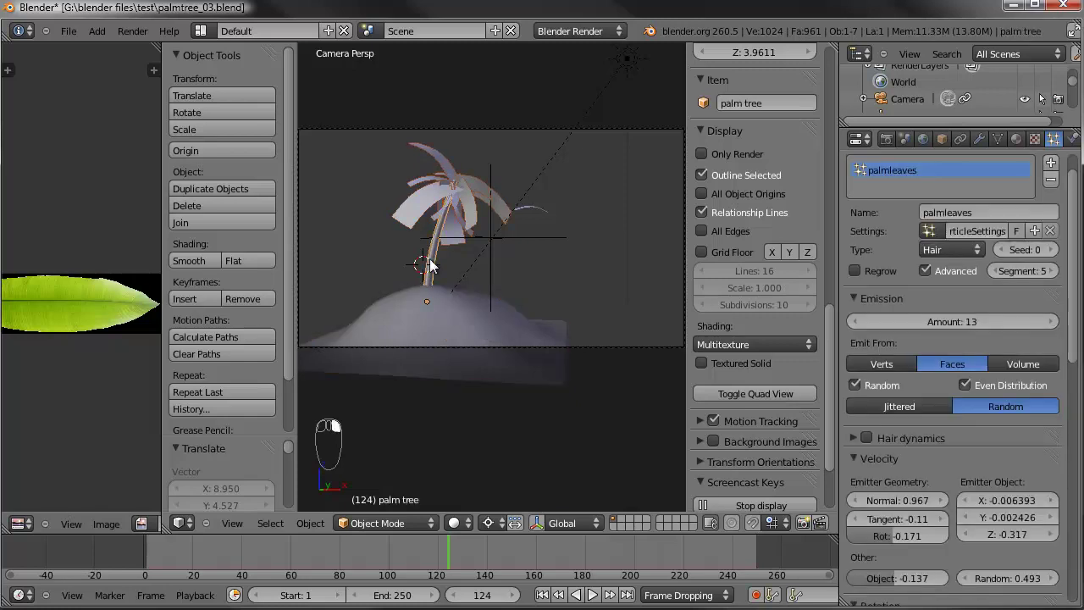
click(1033, 139)
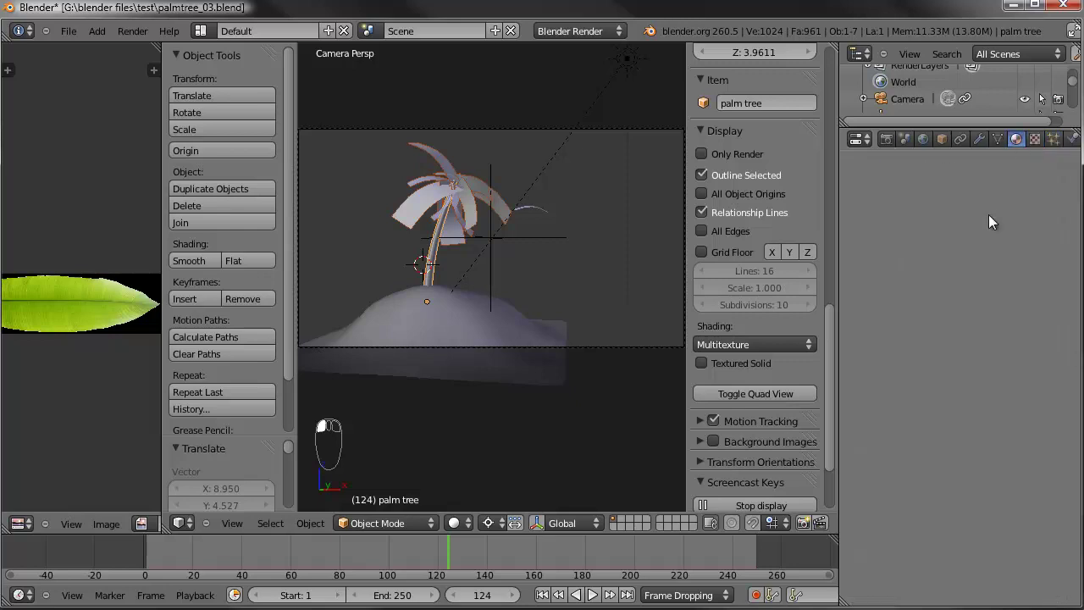
click(936, 248)
click(855, 250)
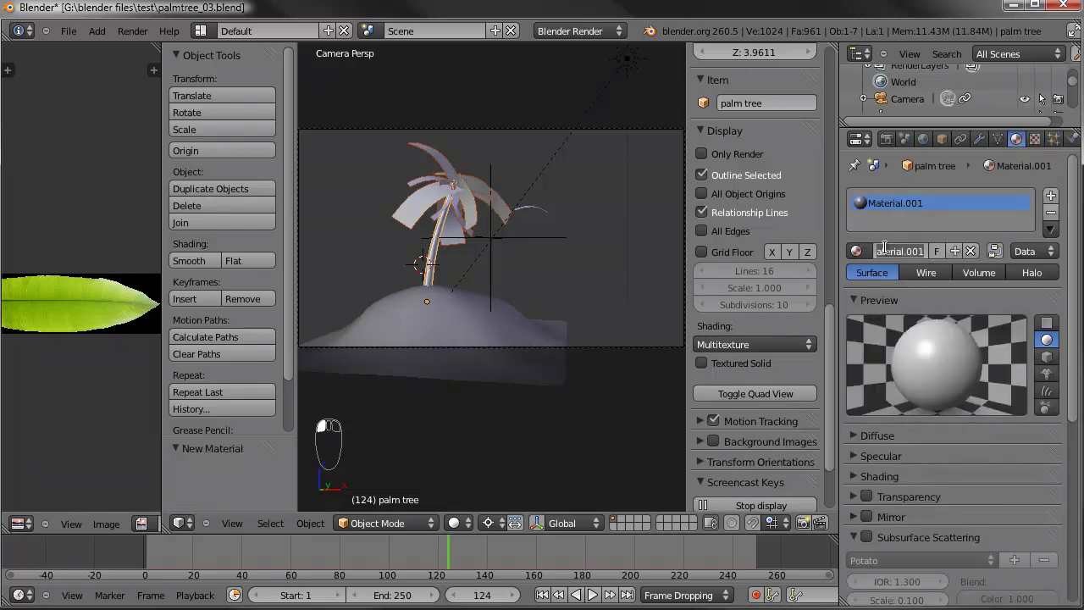
key(BackSpace)
text(palm trunk)
key(Return)
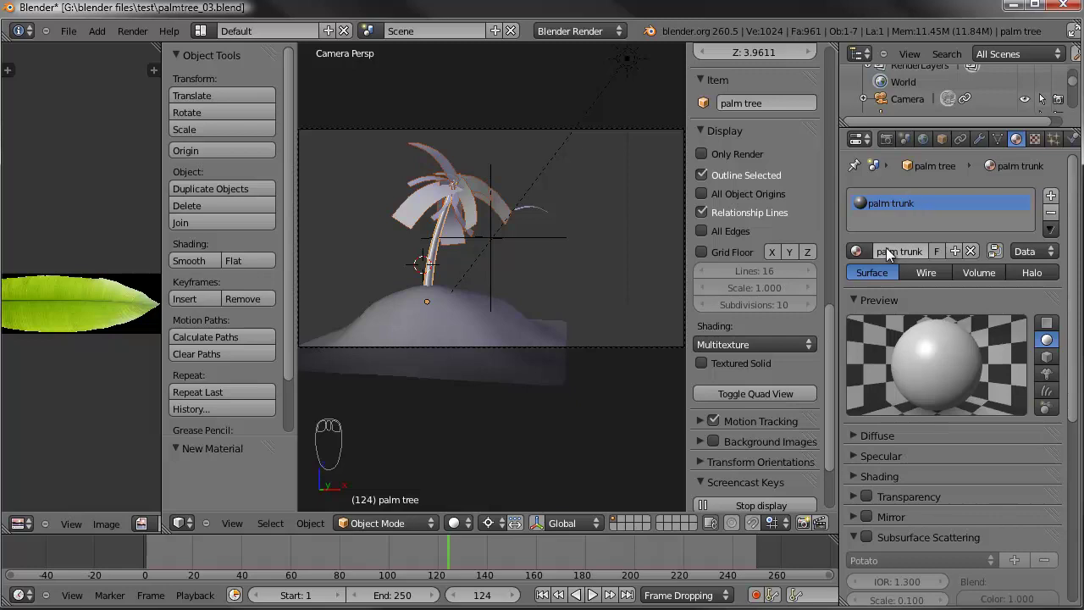
Step: Add a new Clouds texture to the palm trunk material
click(1034, 138)
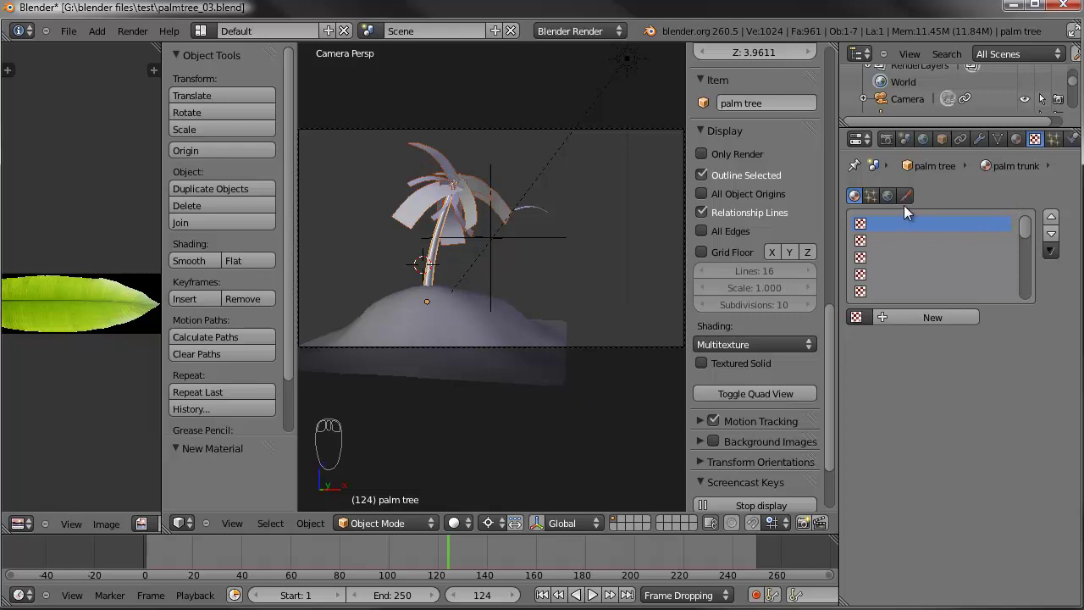
click(856, 317)
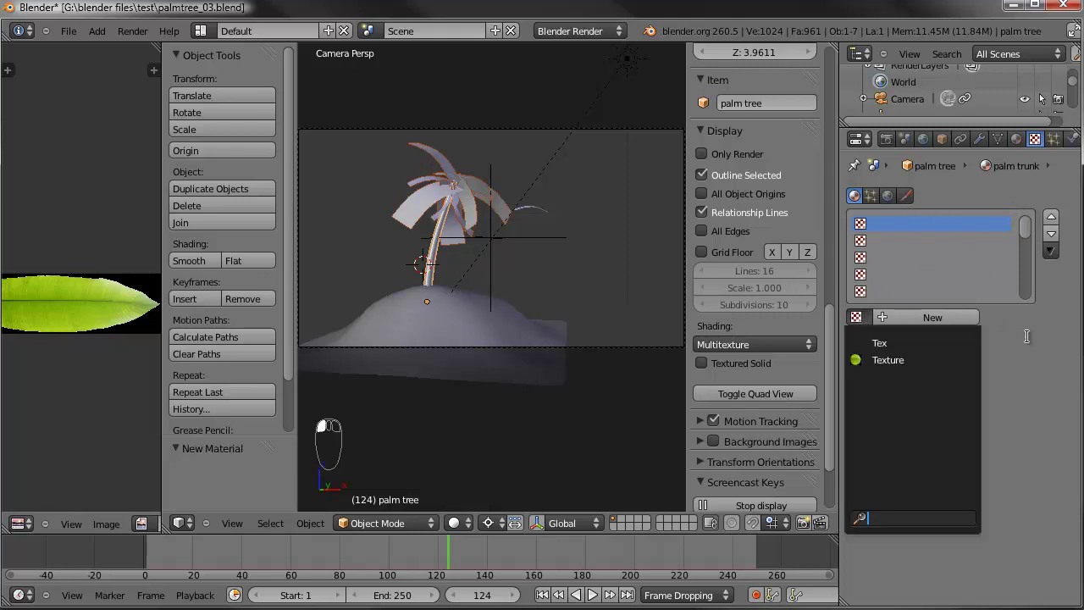
click(946, 315)
click(965, 337)
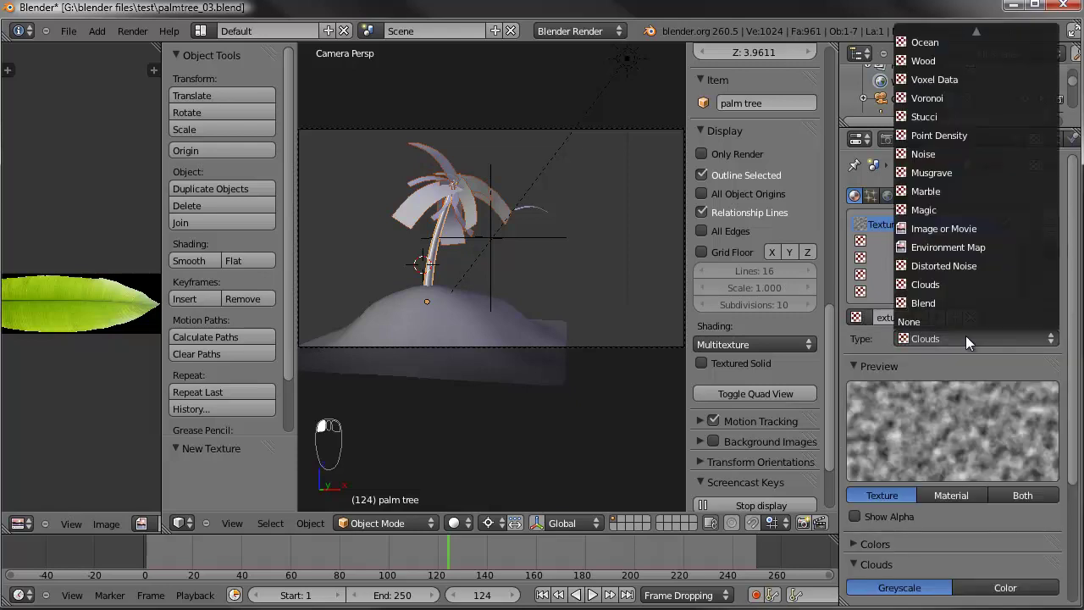
click(934, 284)
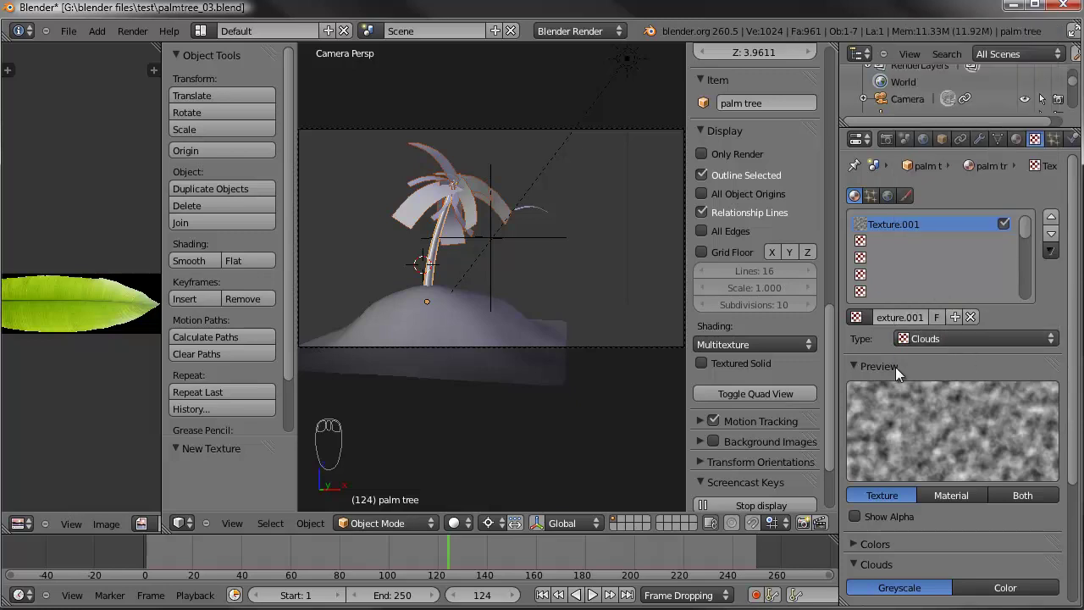
Step: Enable the Clouds texture's color ramp and make its first stop a dark olive brown with alpha 1.00
scroll(889, 366, down, 4)
click(853, 408)
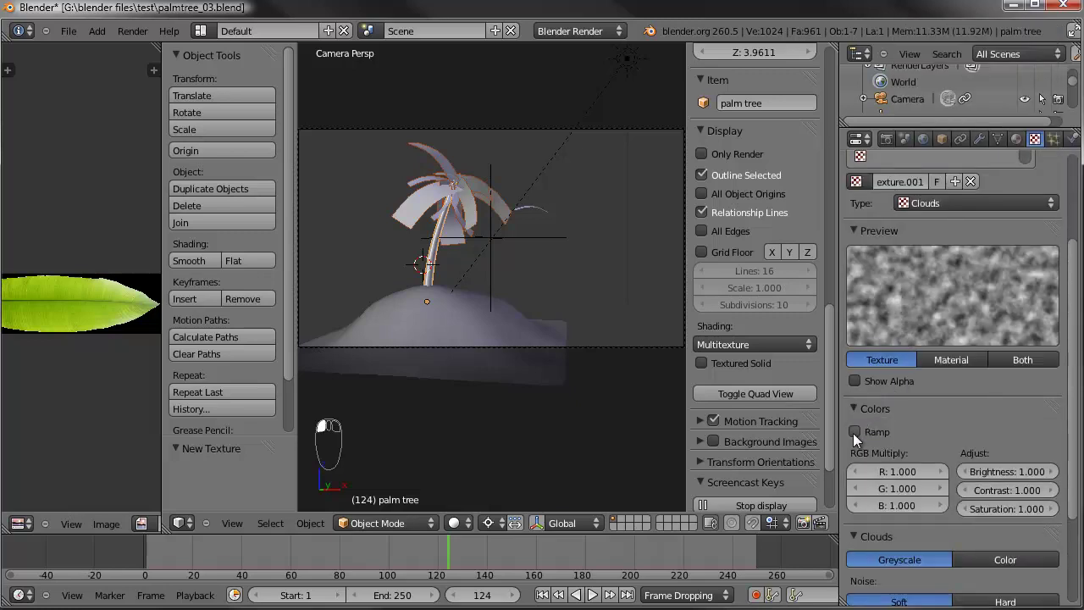
click(855, 431)
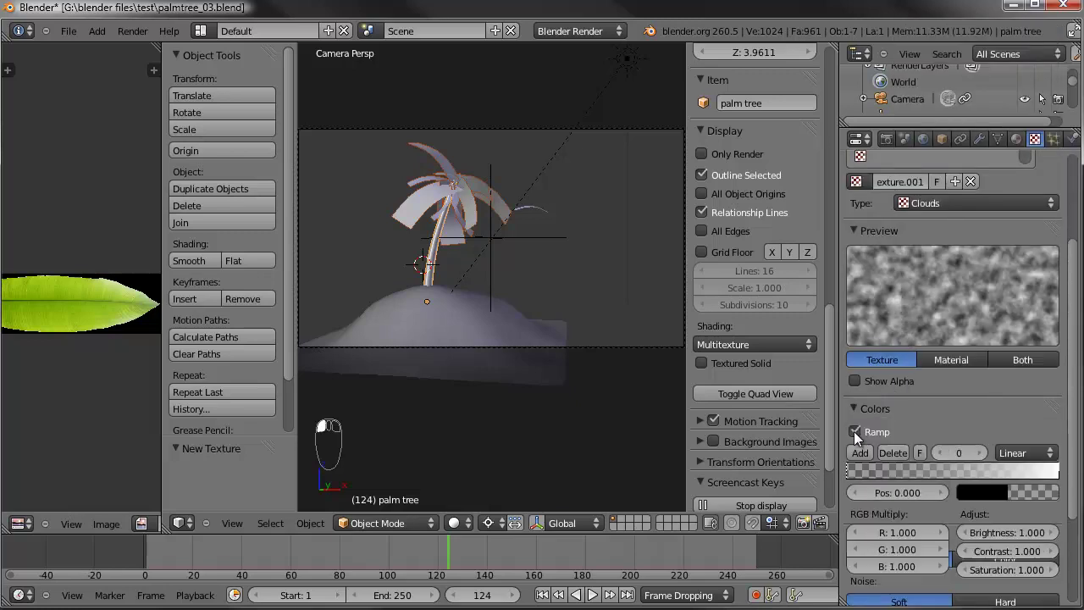
click(1033, 489)
drag(916, 468, 1021, 466)
drag(1047, 369, 1045, 355)
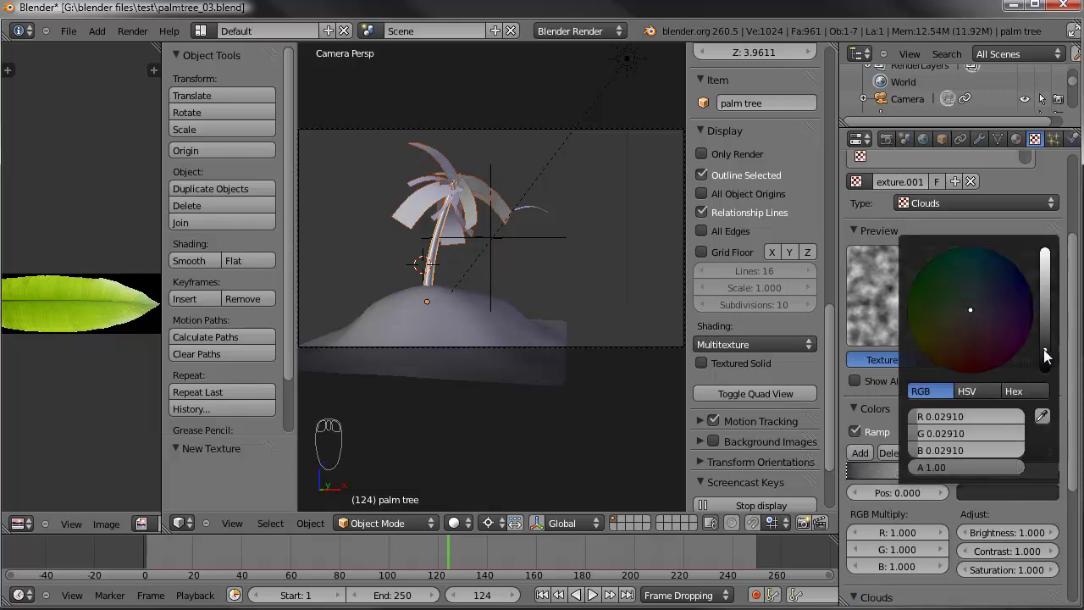
mouse_move(971, 318)
mouse_down()
mouse_move(936, 338)
mouse_move(952, 338)
mouse_up()
drag(1046, 345, 1045, 339)
click(937, 338)
Step: Color the ramp's end stop at position 1.000 a medium tan brown and preview both texture and material
click(1057, 470)
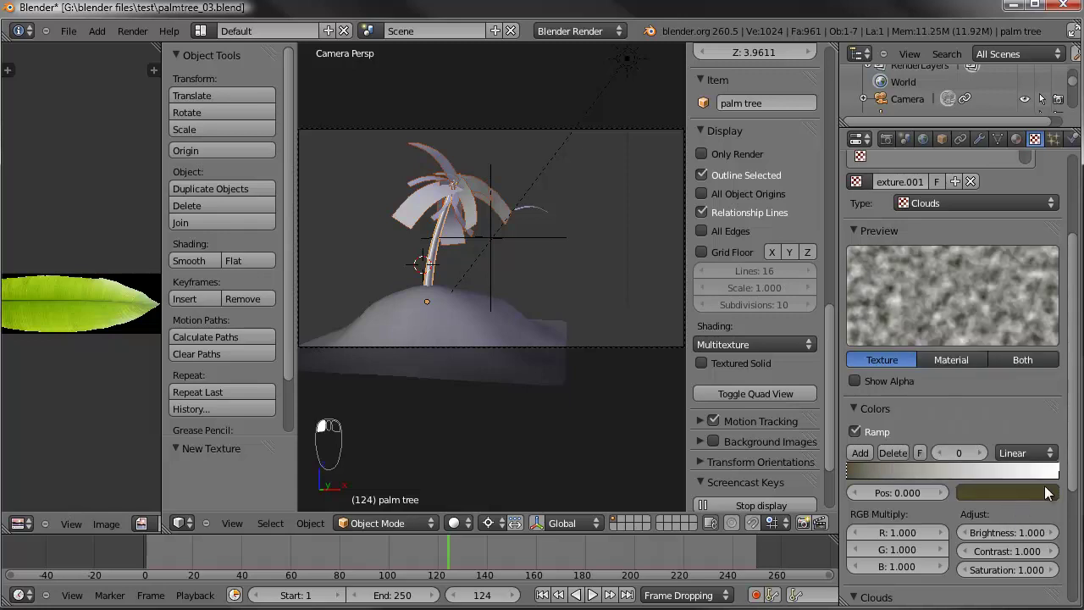
click(1031, 494)
drag(946, 312, 938, 346)
drag(1046, 302, 1046, 289)
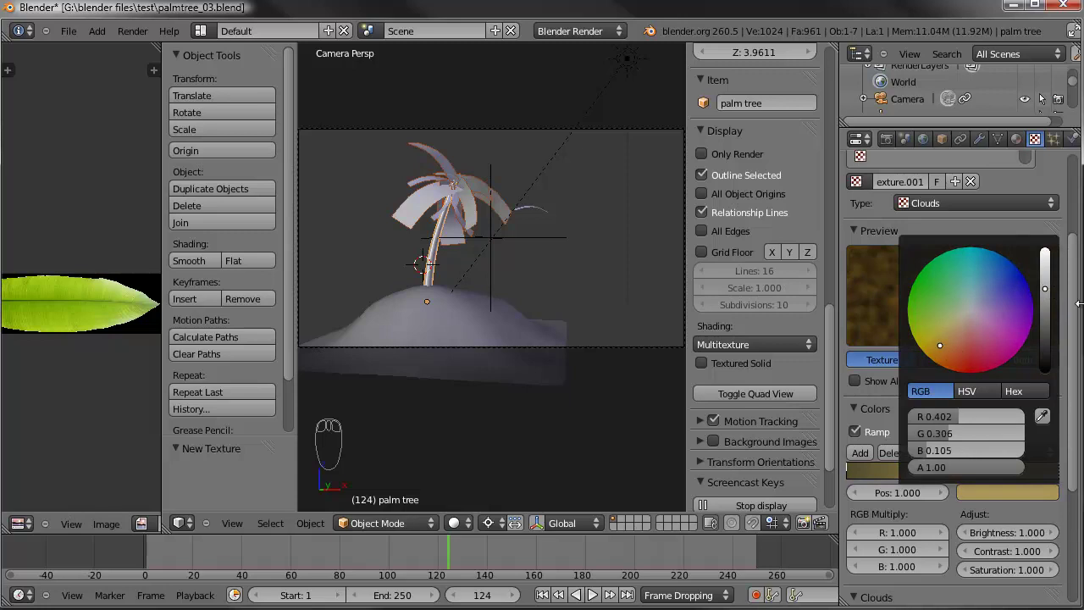
mouse_move(1046, 289)
mouse_down()
mouse_move(1050, 313)
mouse_move(1046, 303)
mouse_up()
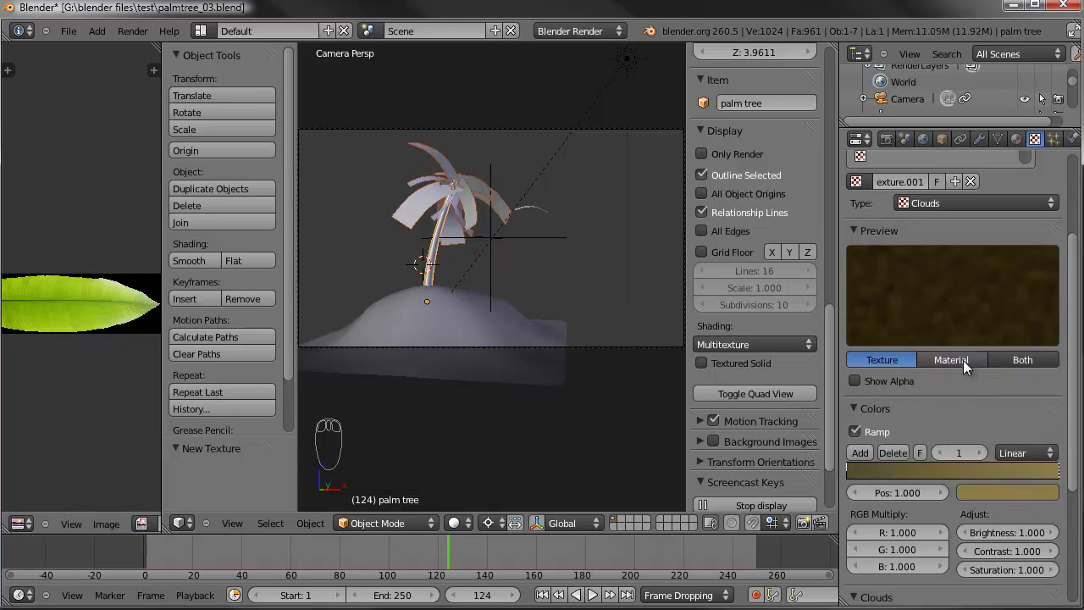
click(1018, 362)
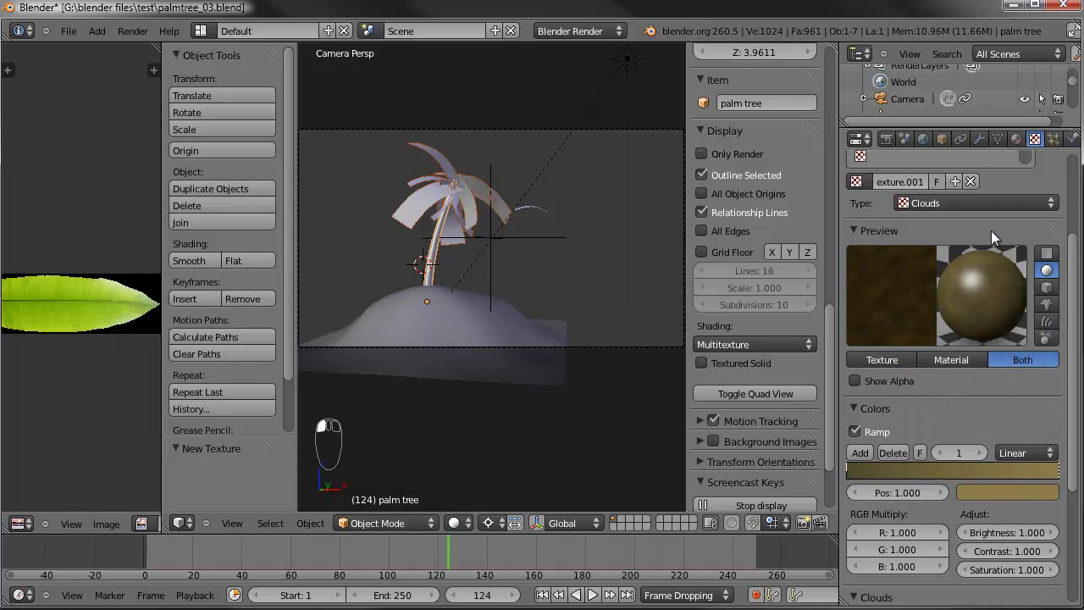
Step: Set the palm trunk material's specular intensity to 0.09829 and hardness to 27
click(1015, 138)
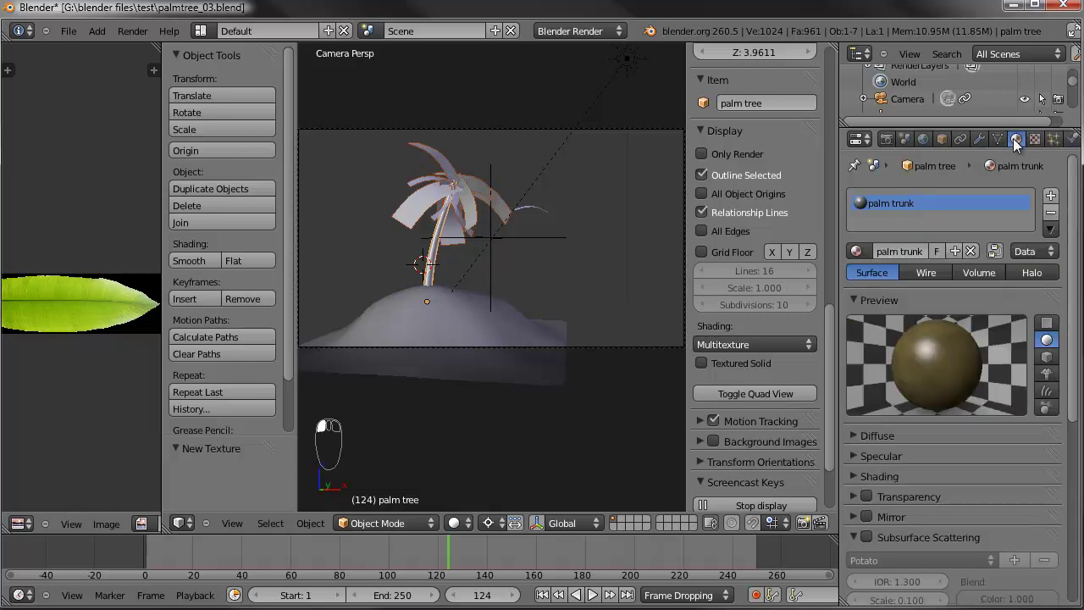
click(868, 455)
drag(881, 494, 865, 498)
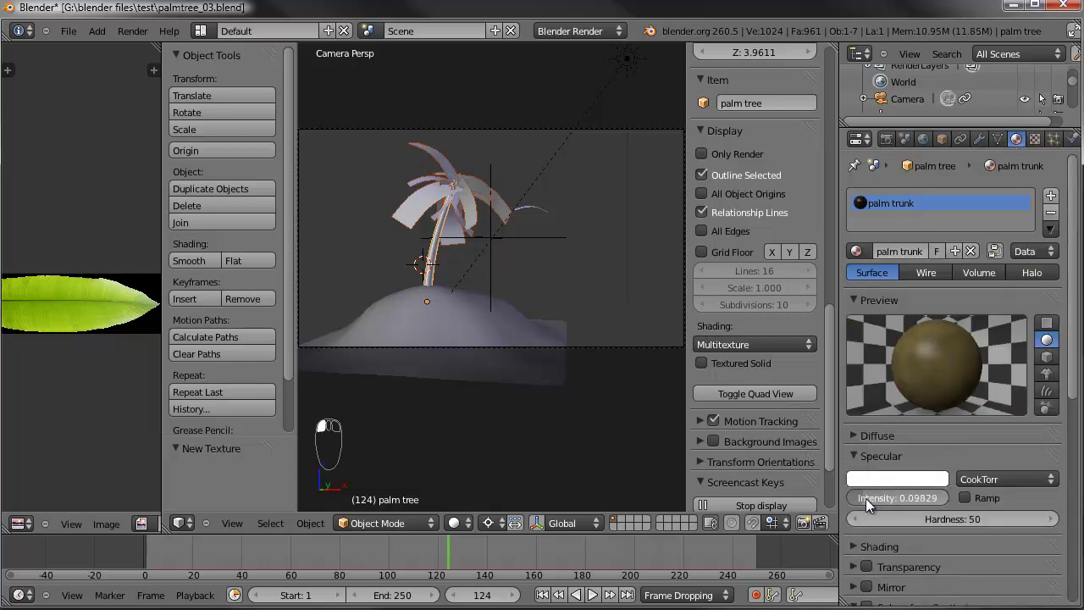
drag(961, 519, 856, 513)
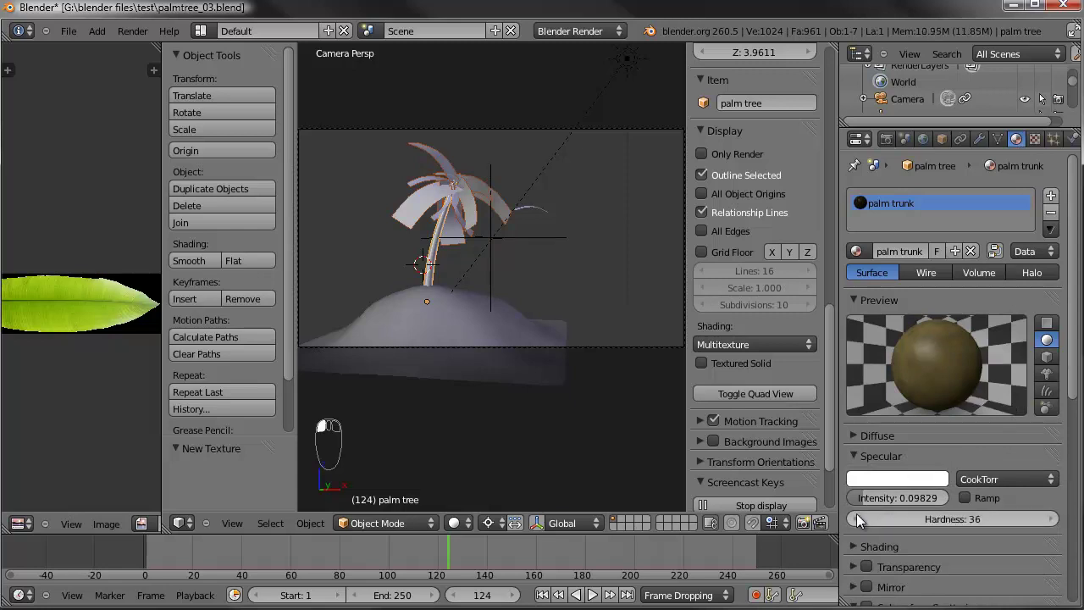
drag(937, 519, 857, 517)
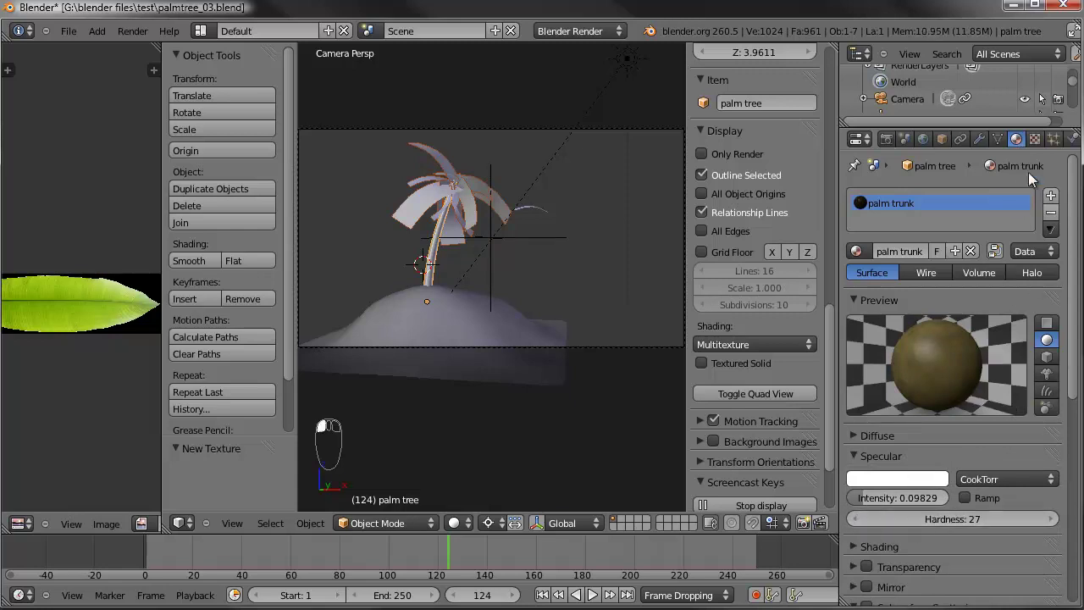
Step: Expand the trunk texture's mapping settings and collapse its Colors and Clouds settings
click(1034, 138)
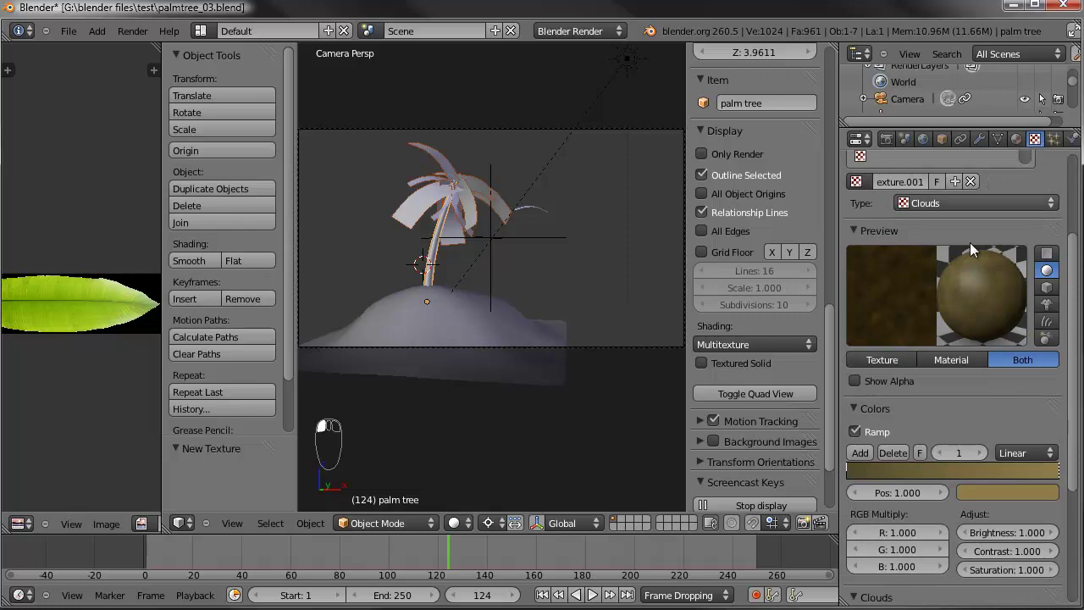
scroll(900, 352, down, 3)
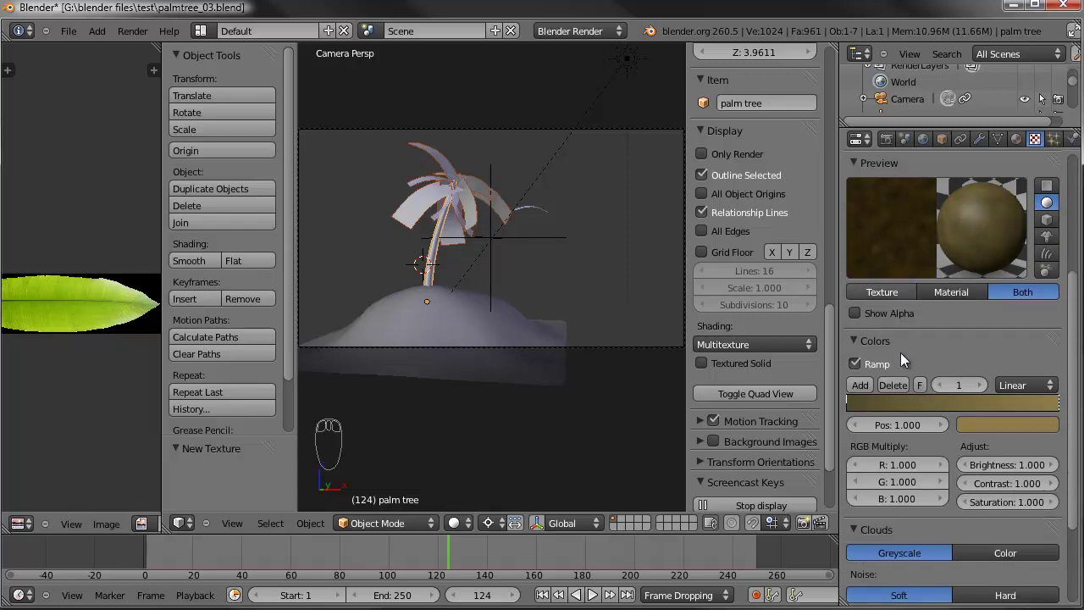
scroll(900, 352, down, 2)
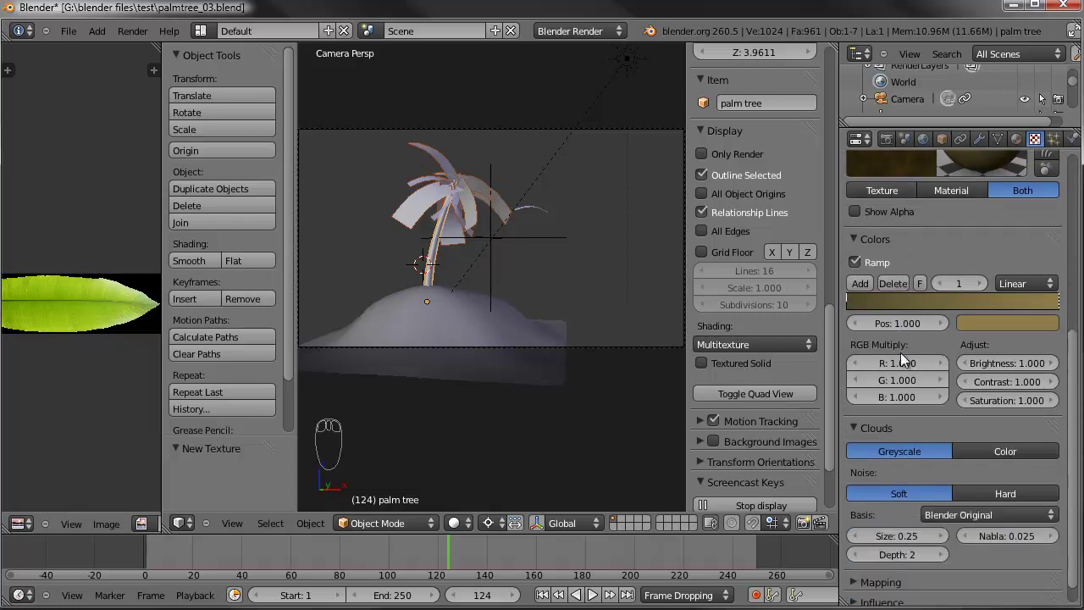
click(852, 240)
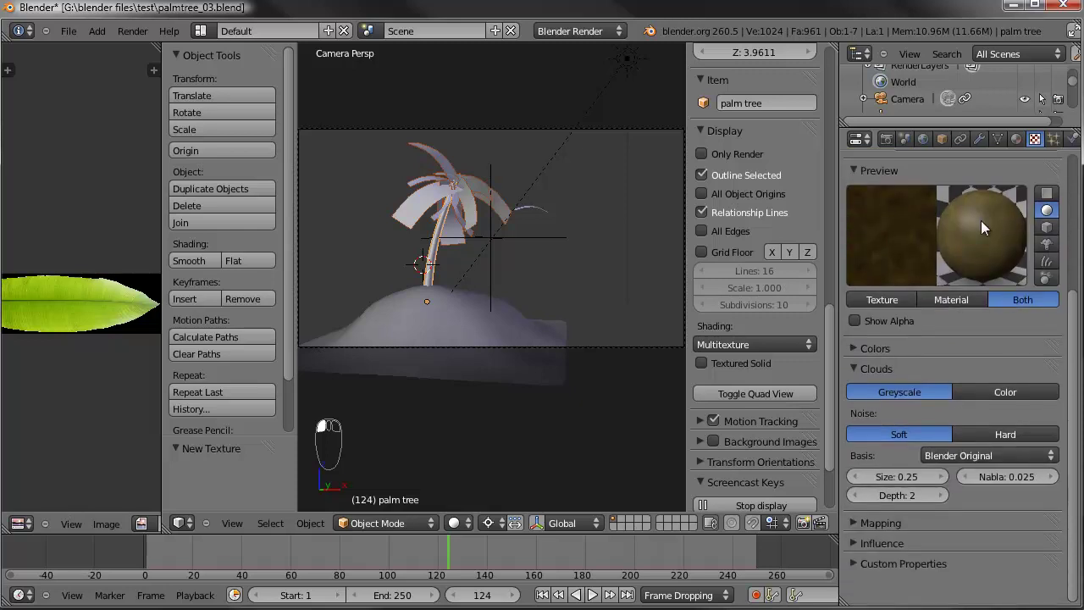
click(854, 526)
scroll(941, 499, down, 3)
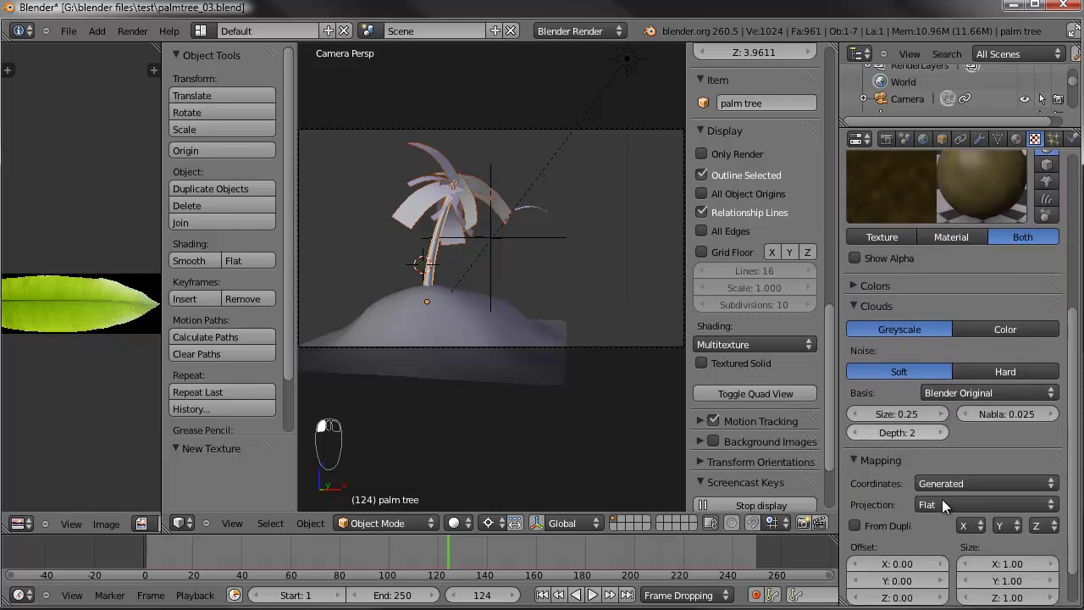
scroll(989, 429, up, 1)
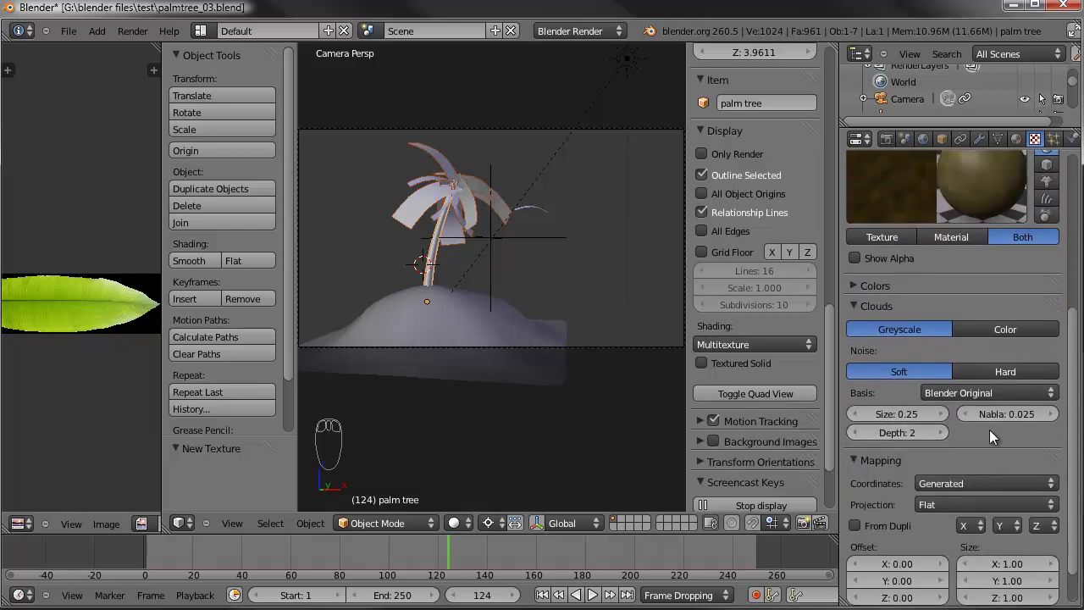
click(856, 309)
scroll(941, 359, up, 2)
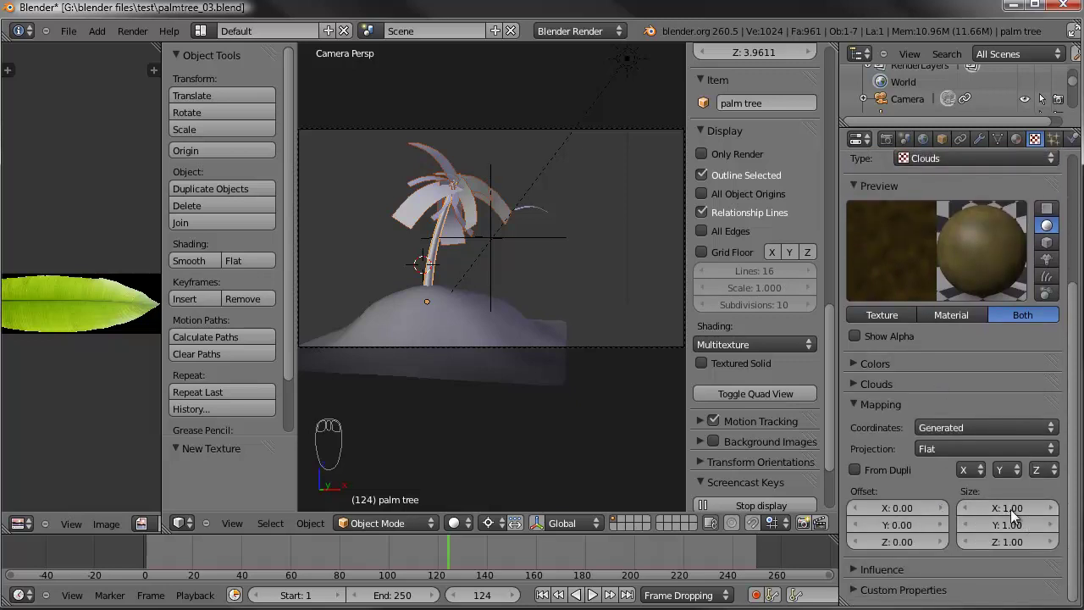
drag(1072, 318, 1071, 321)
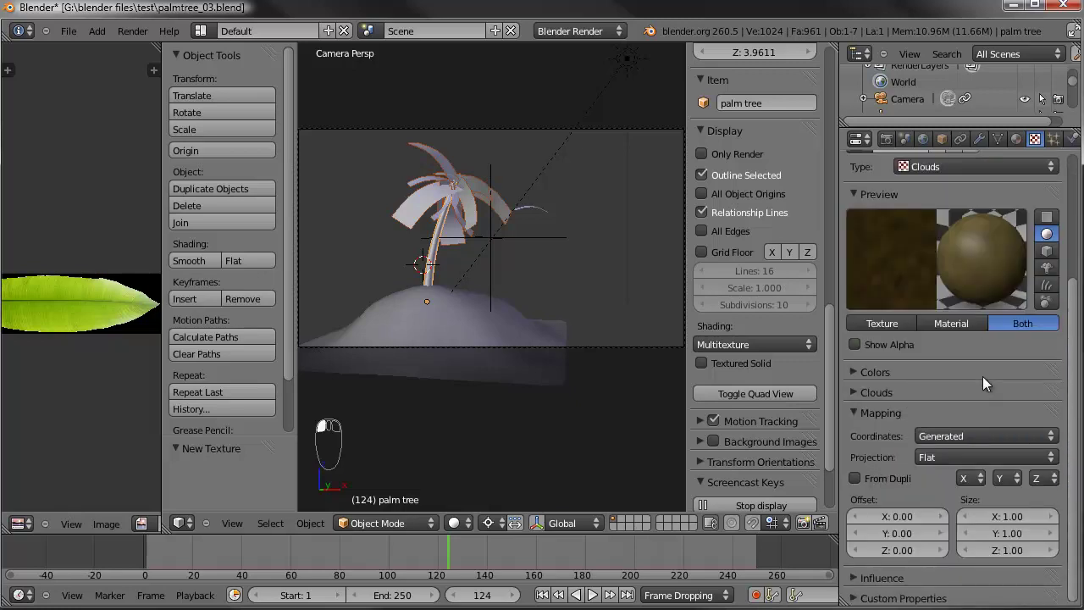
Step: Set the trunk texture's mapping size to X 0.39, Y 8.00 and Z 7.06
click(1009, 517)
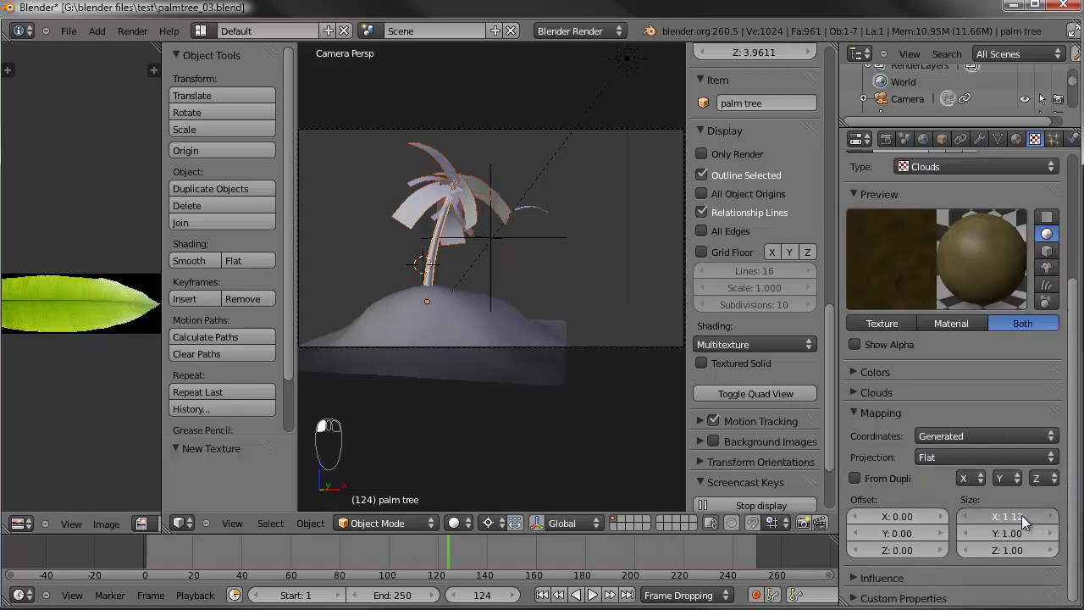
drag(994, 516, 1075, 534)
click(1009, 533)
drag(1013, 554, 1076, 557)
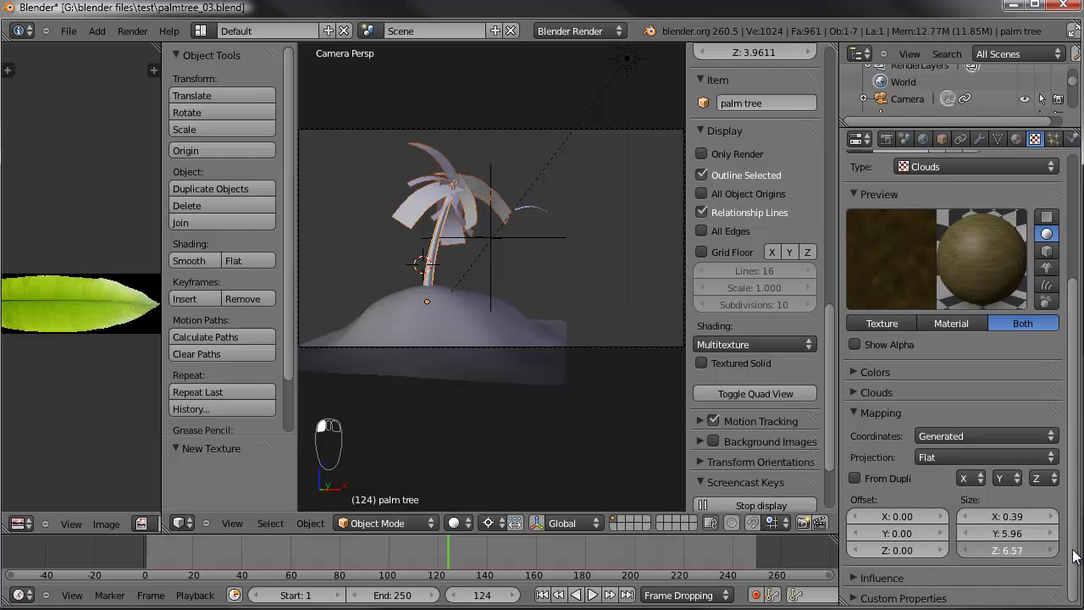
click(1014, 532)
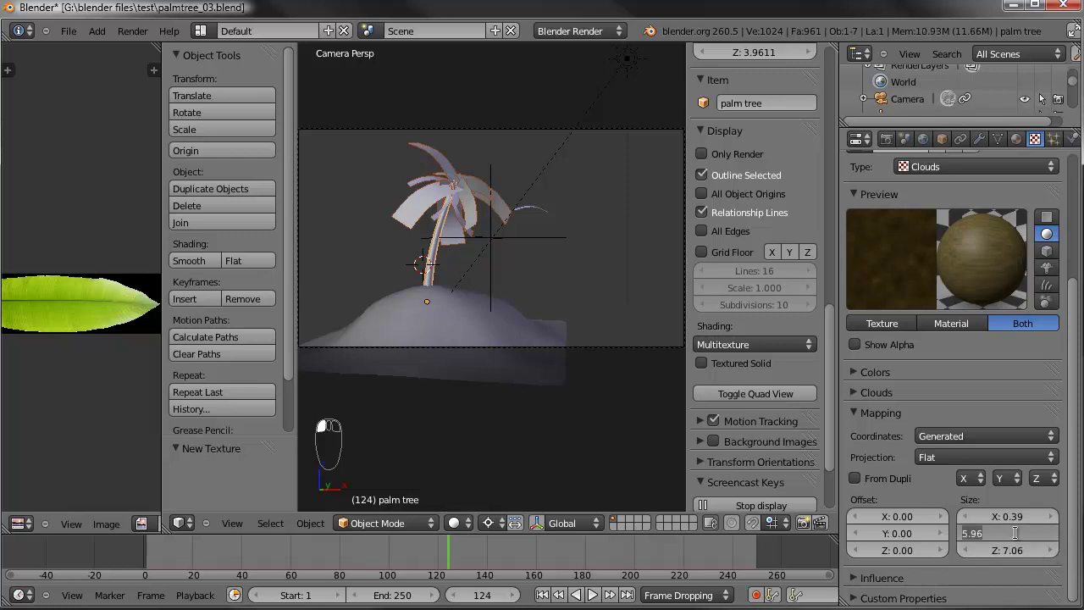
text(8)
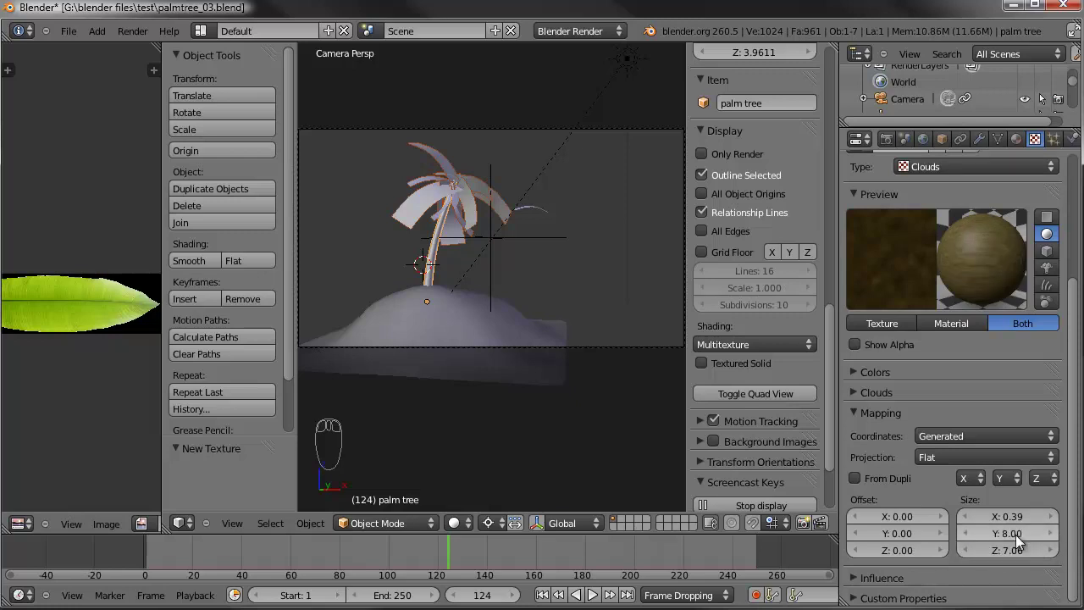
Step: Set the trunk texture's mapping size to 8.00 on Z and 0.35 on X
click(1017, 550)
text(8)
click(1027, 517)
text(0.35)
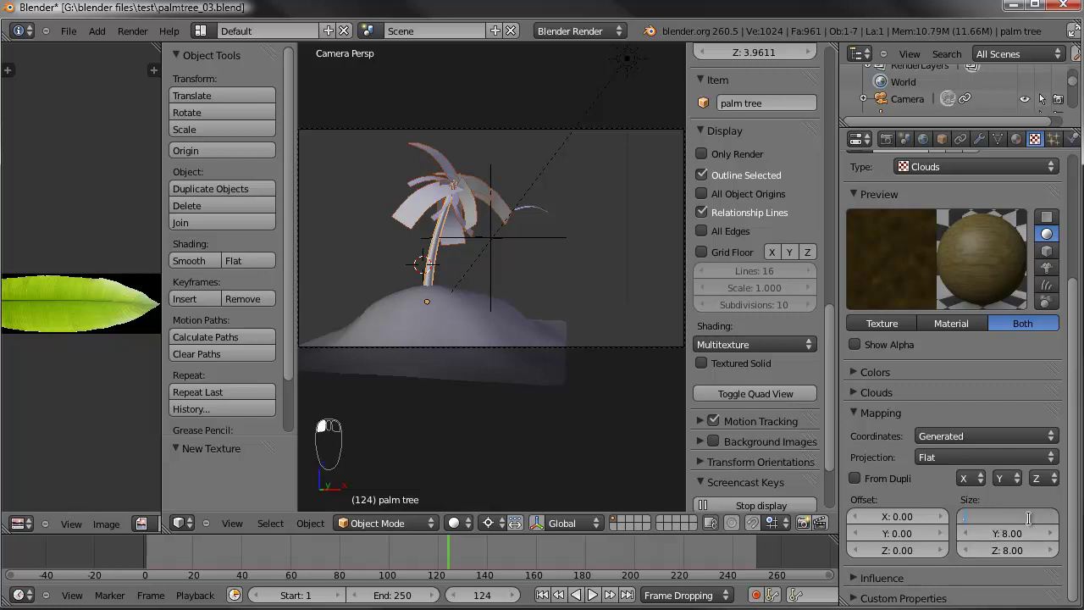
key(Return)
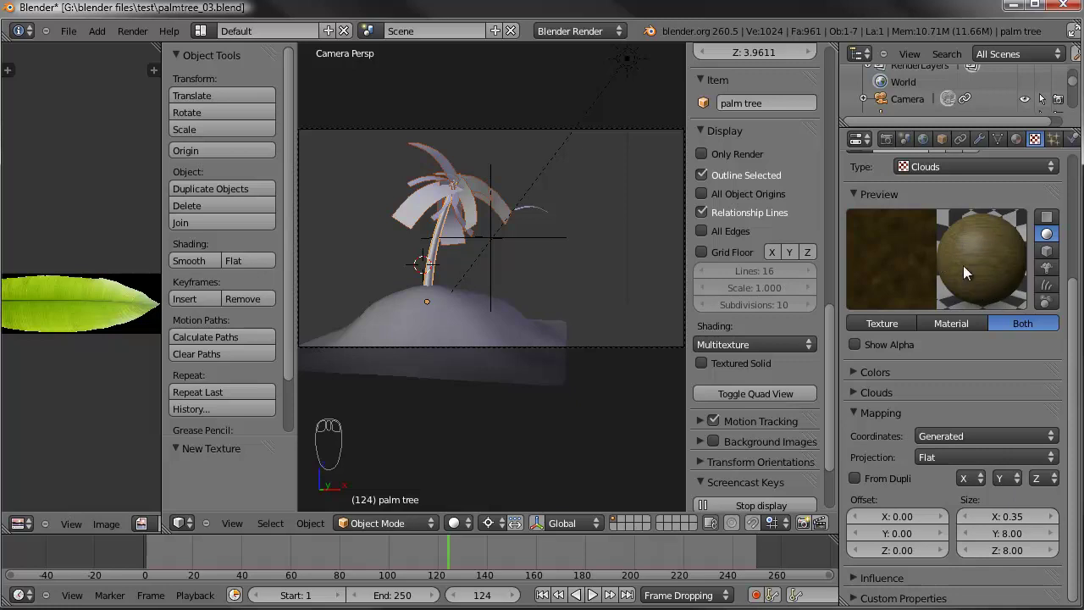
Step: Test-render the palm tree from the camera and close the render
scroll(468, 283, up, 4)
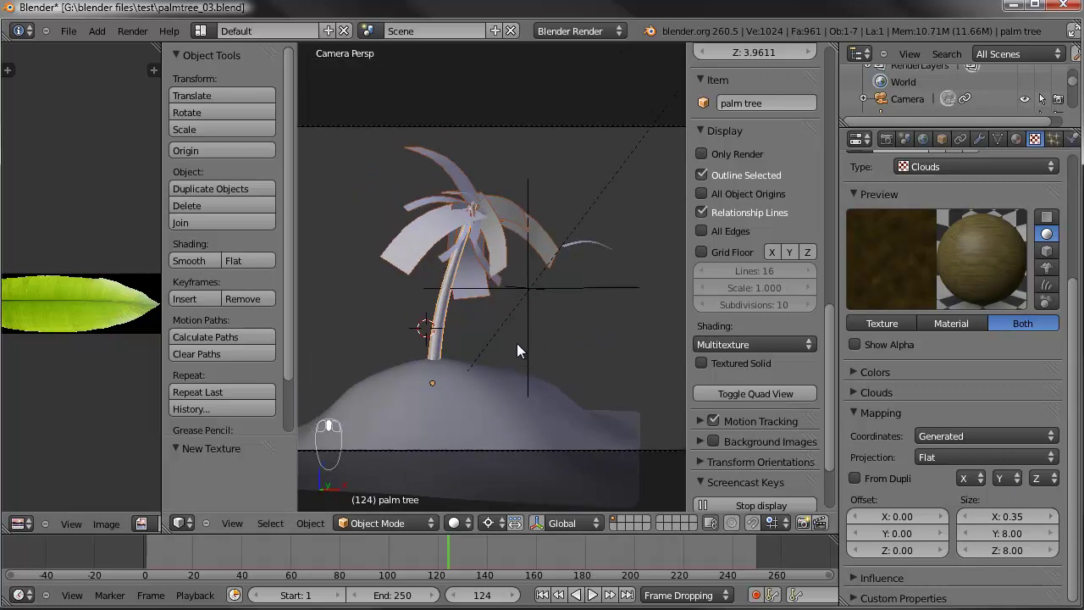
key(F12)
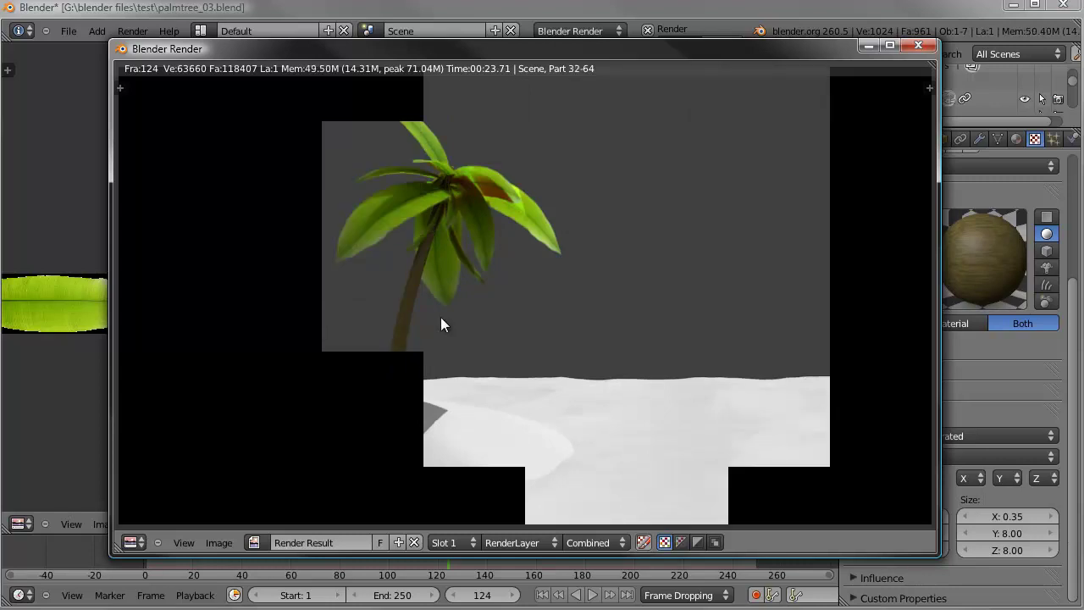
key(Escape)
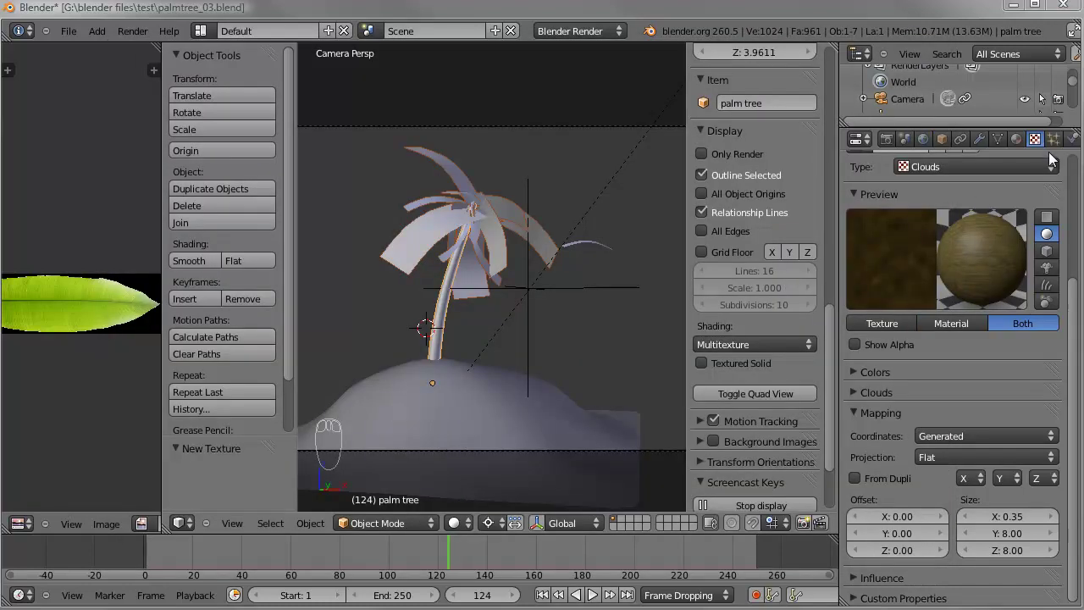
Step: Switch the trunk texture's mapping coordinates to UV
click(979, 434)
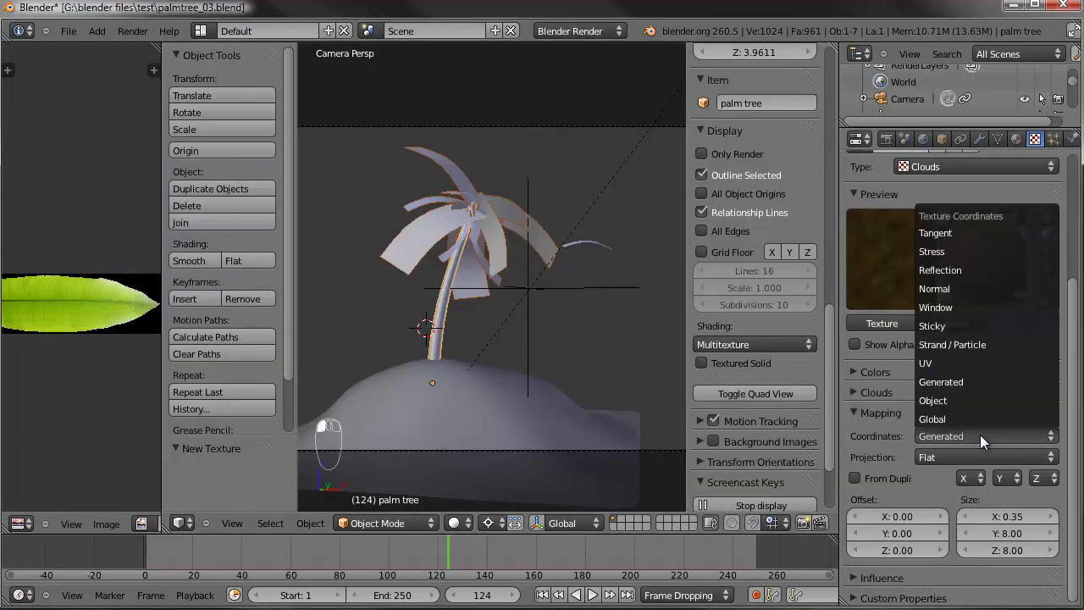
click(958, 361)
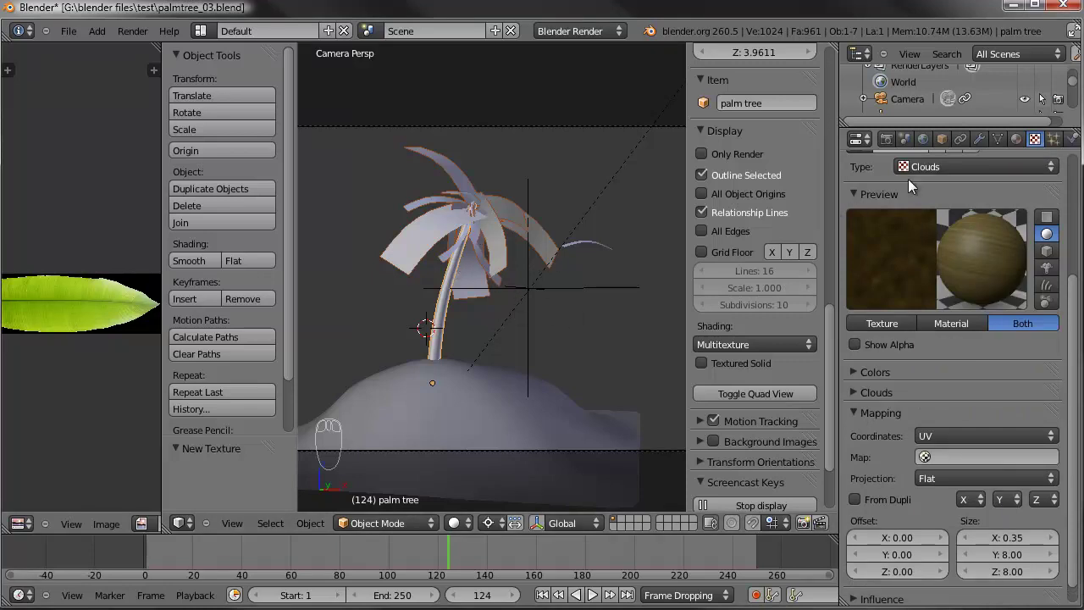
scroll(1026, 141, down, 1)
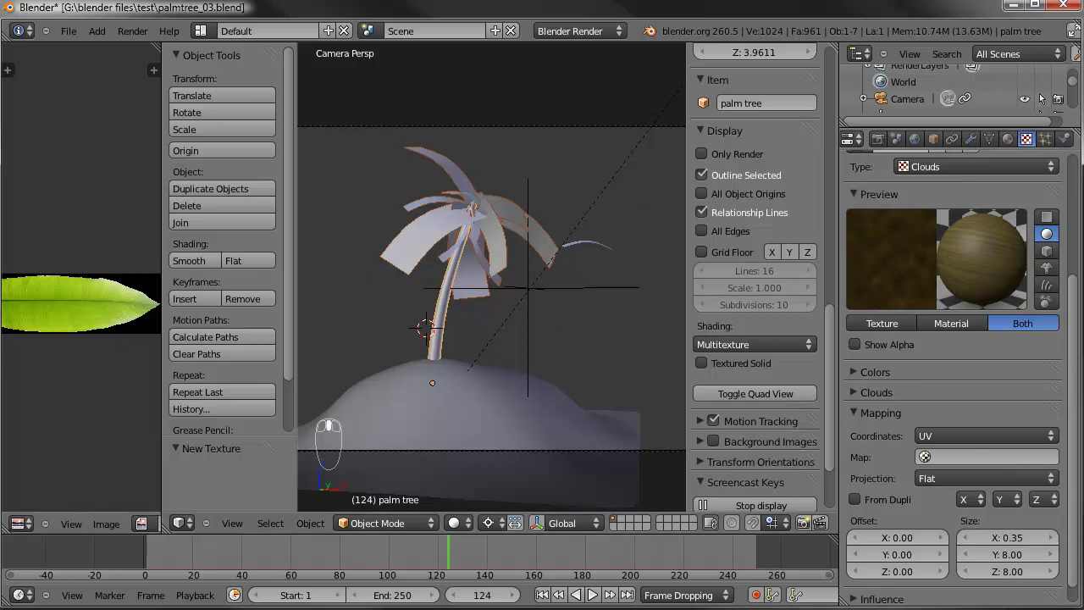
Step: Turn off the palm tree's leaf particle system display and test-render the bare trunk
click(971, 139)
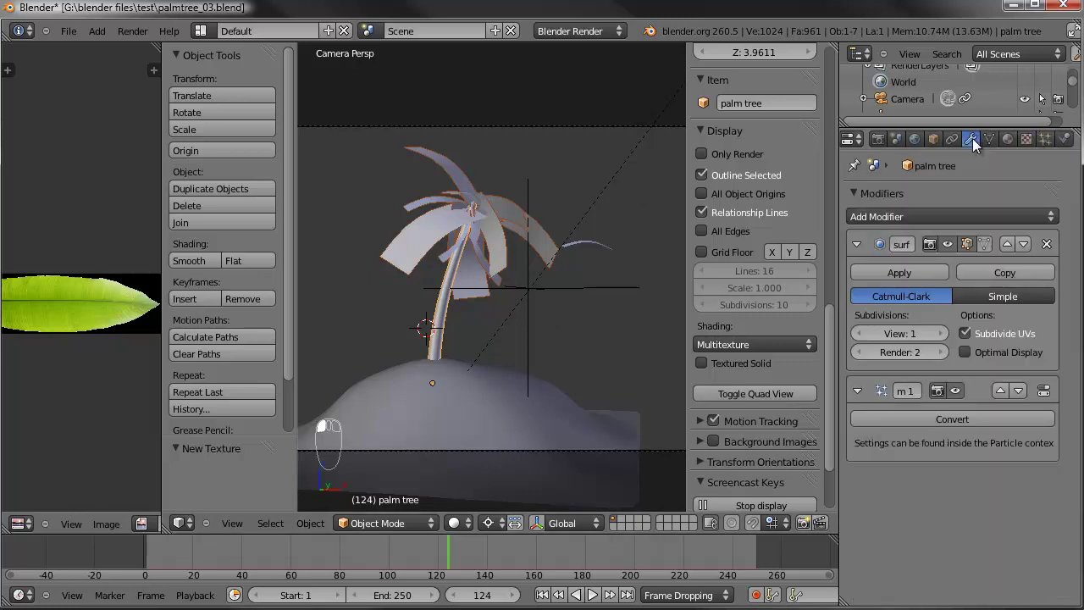
click(937, 390)
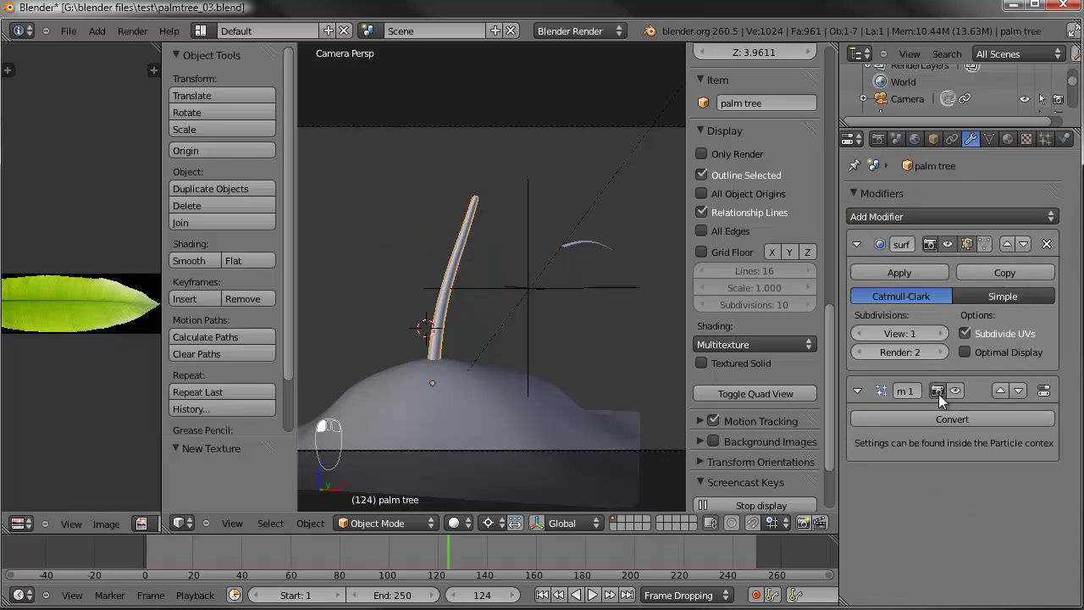
key(F12)
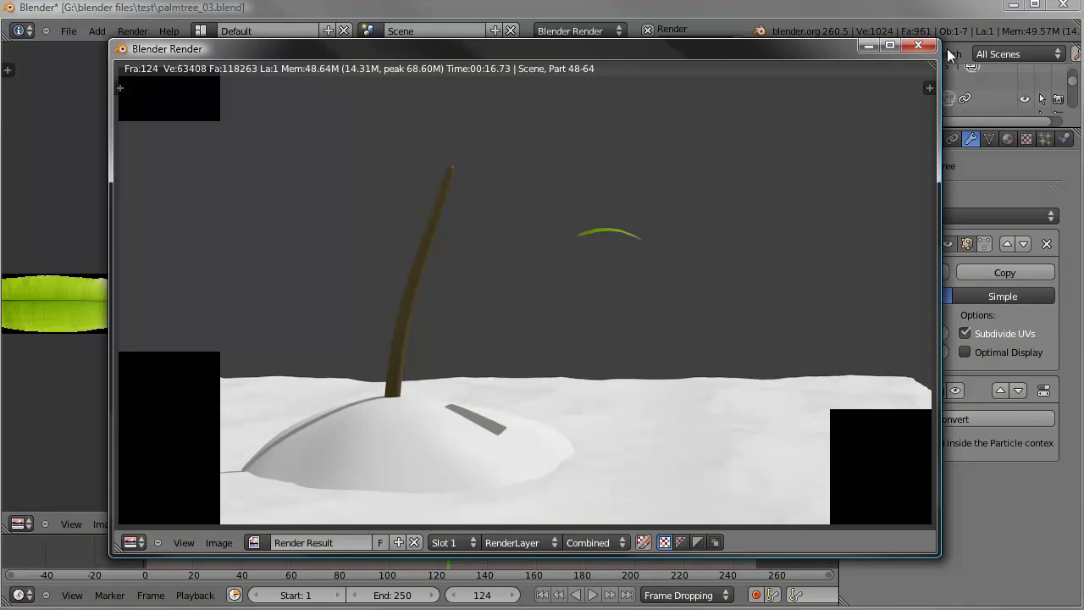
key(Escape)
Step: Expand the trunk texture's Clouds settings and set the noise size to 0.85
click(1026, 139)
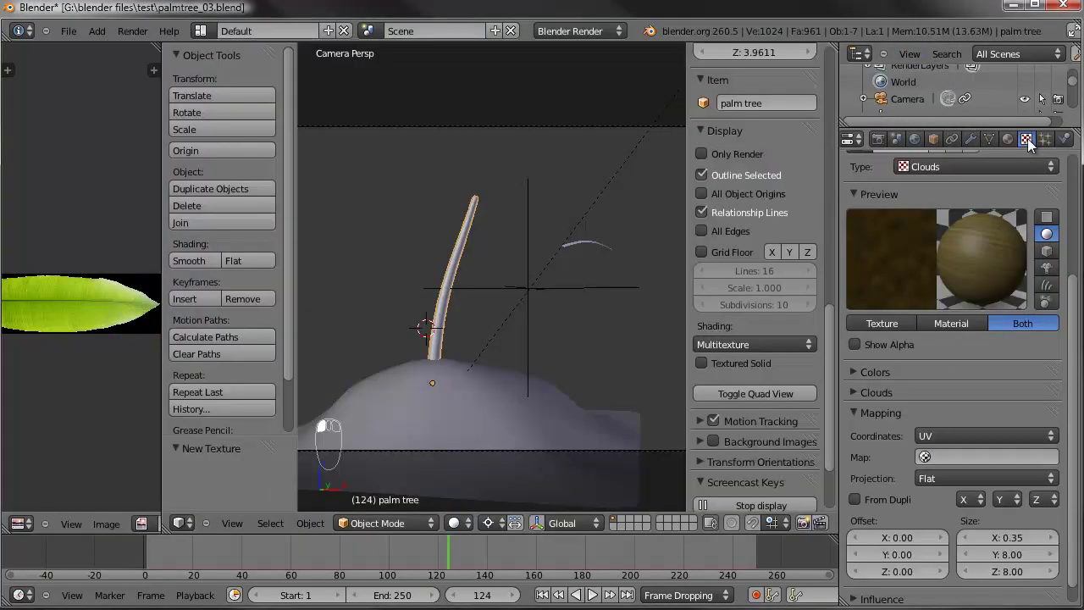
scroll(968, 429, down, 1)
click(860, 369)
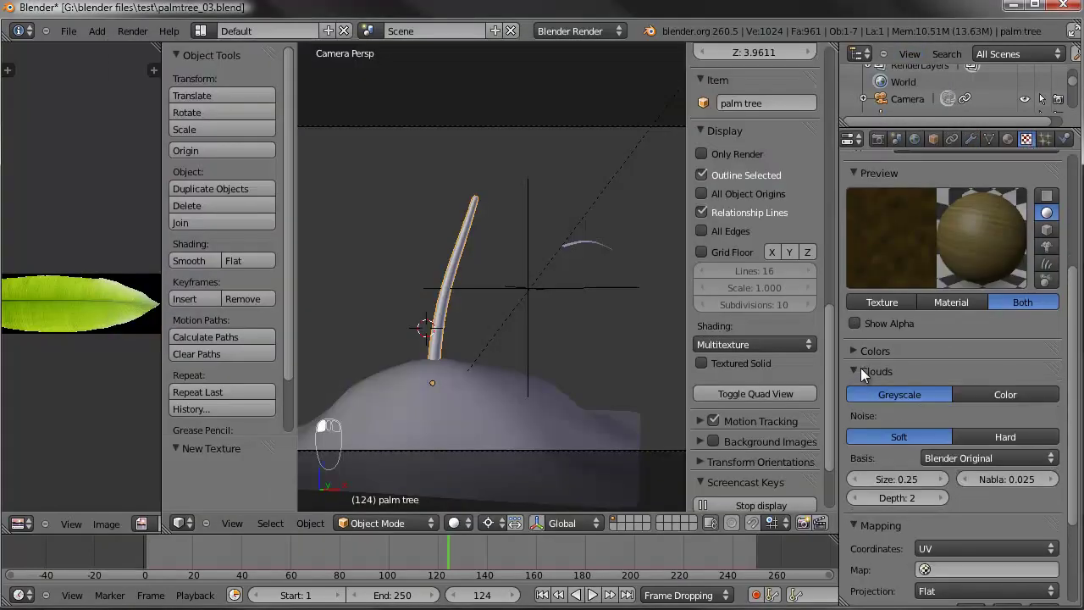
drag(903, 480, 943, 477)
click(944, 475)
key(BackSpace)
text(.8)
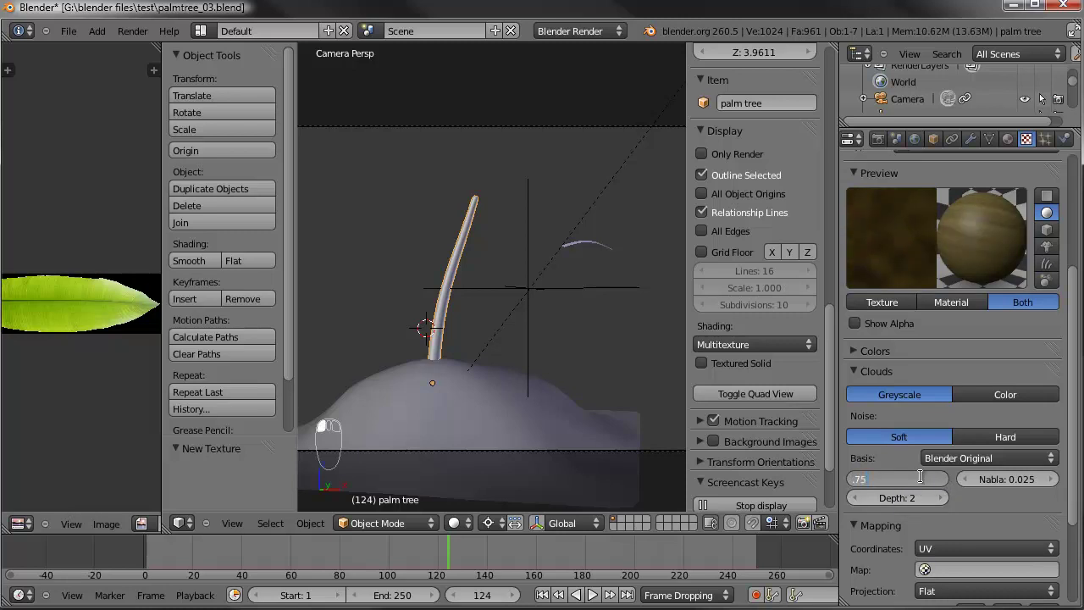
text(5)
key(KP_Enter)
Step: Set the trunk texture's clouds noise size to 0.75 and test-render the trunk
click(921, 475)
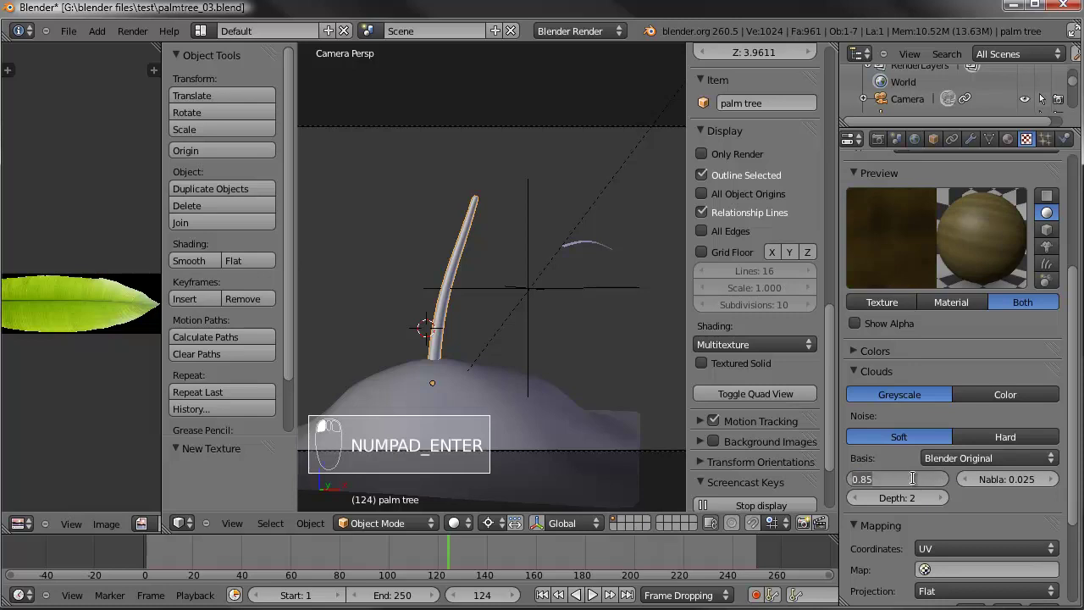
text(0.75)
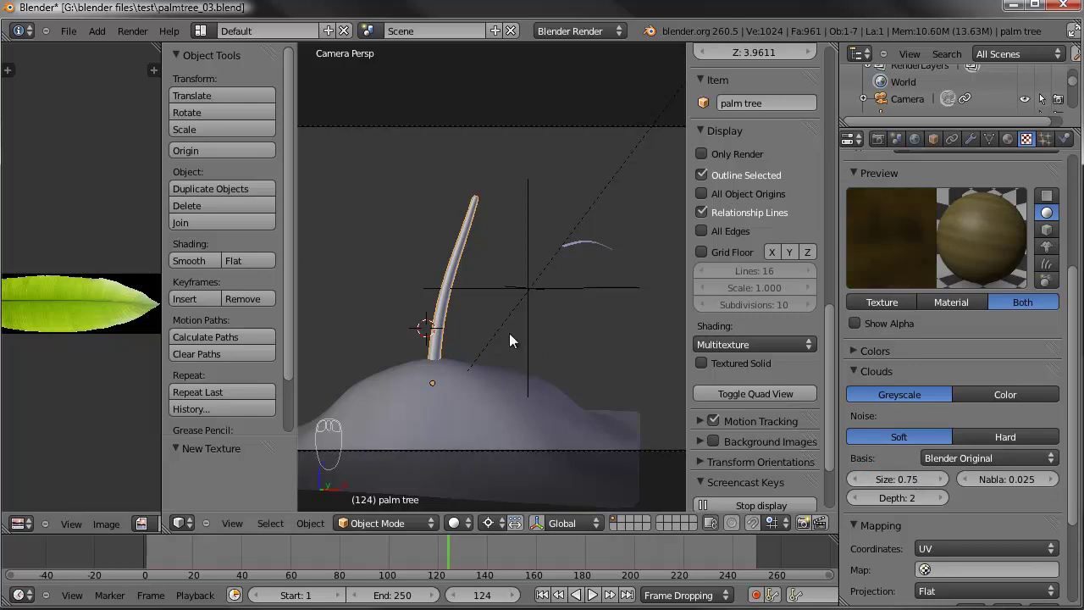
key(F12)
key(F12)
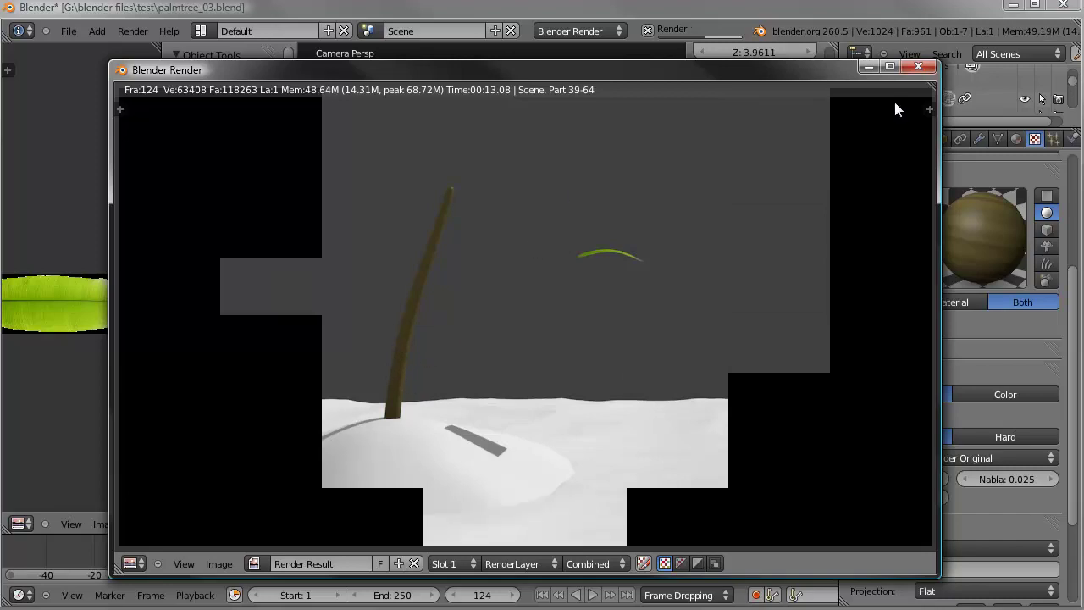
key(Escape)
Step: Set the trunk texture's clouds noise size to 1.00 and test-render the trunk
click(902, 479)
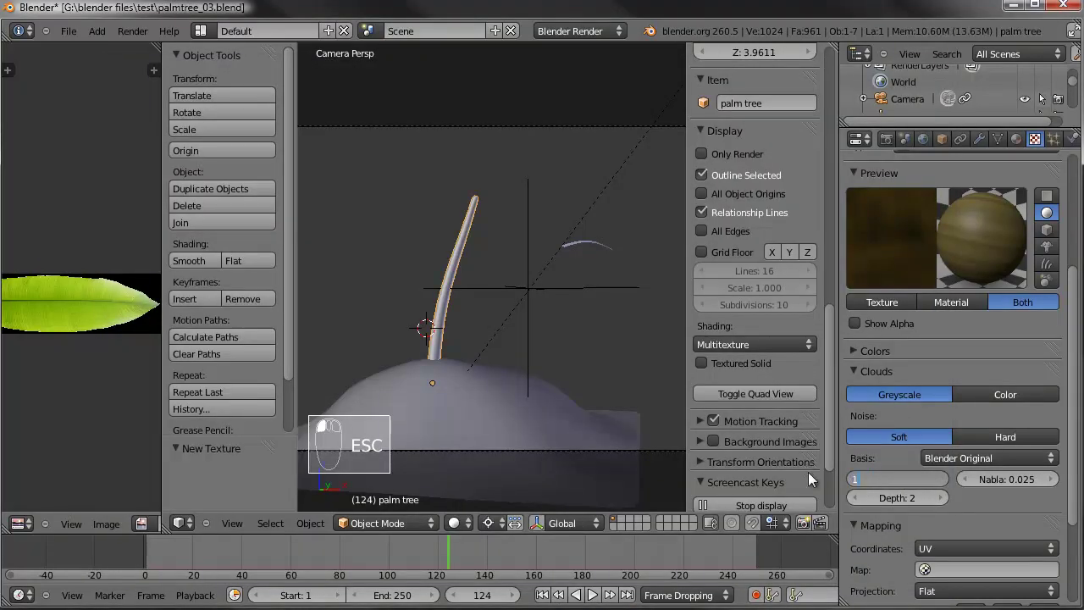
key(Return)
key(F12)
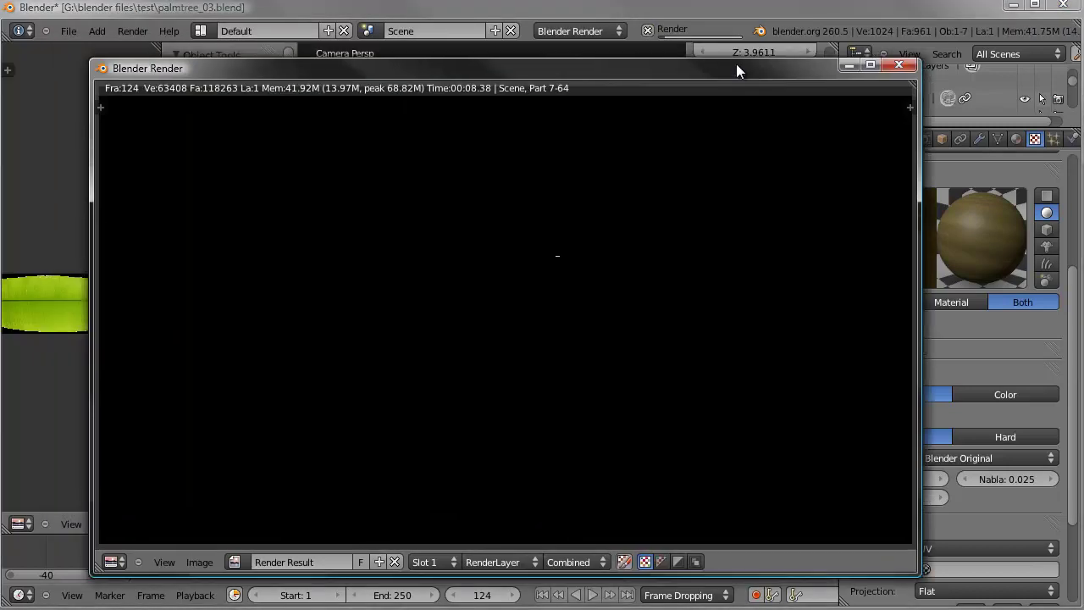
drag(736, 64, 745, 36)
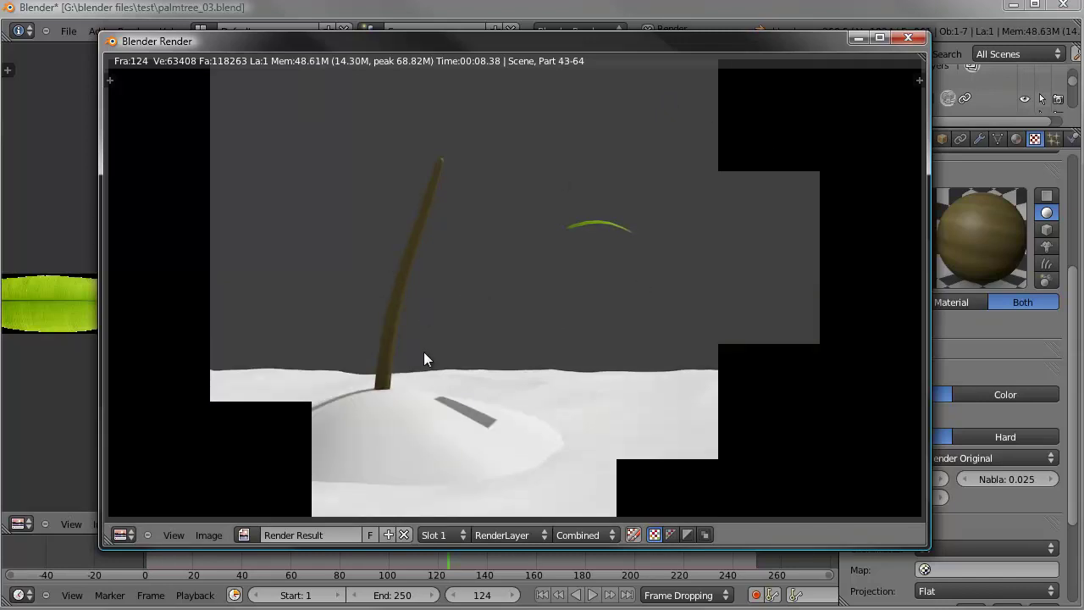
click(909, 38)
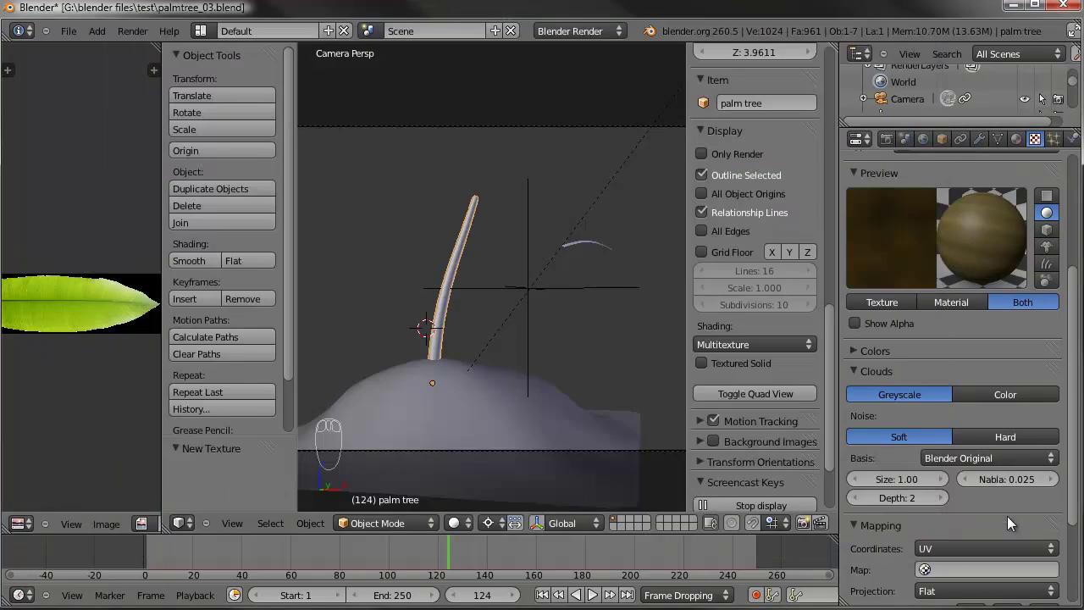
Step: Raise the trunk texture's clouds depth by three levels and set its color contrast to 2.417
click(942, 498)
click(941, 498)
click(941, 498)
click(854, 348)
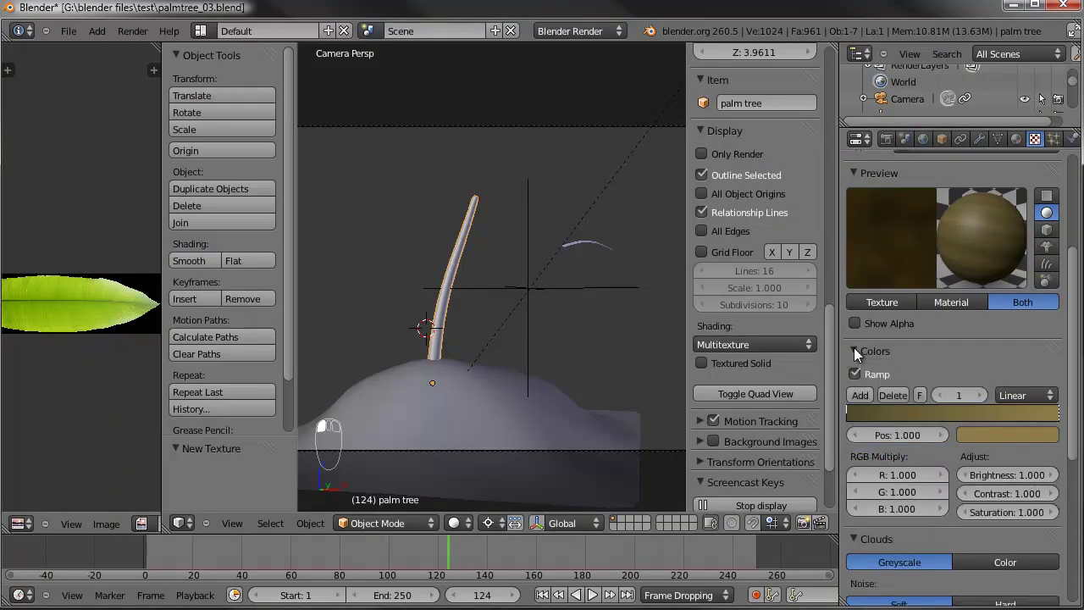
drag(1030, 493, 1057, 493)
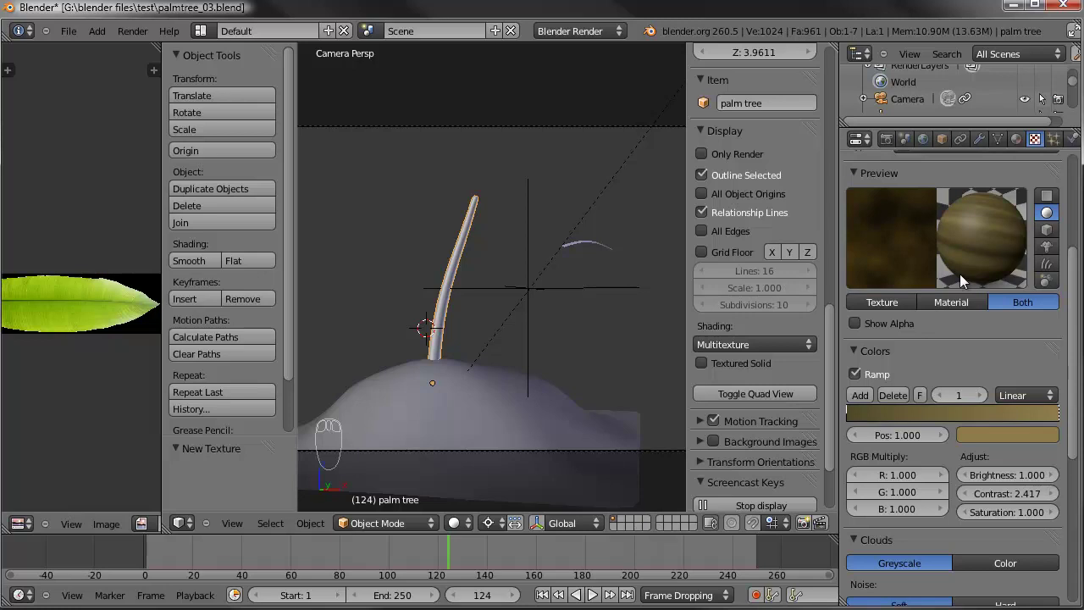
Step: Set the trunk texture's mapping size to 1.00 on X, Y and Z, test-rendering the trunk before and after
key(F12)
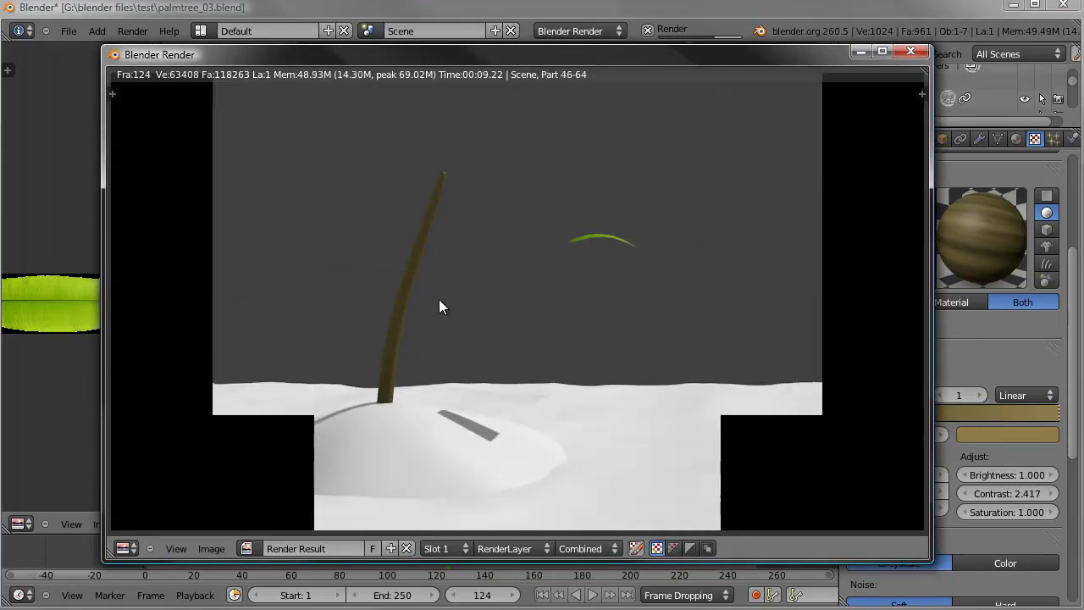
click(911, 51)
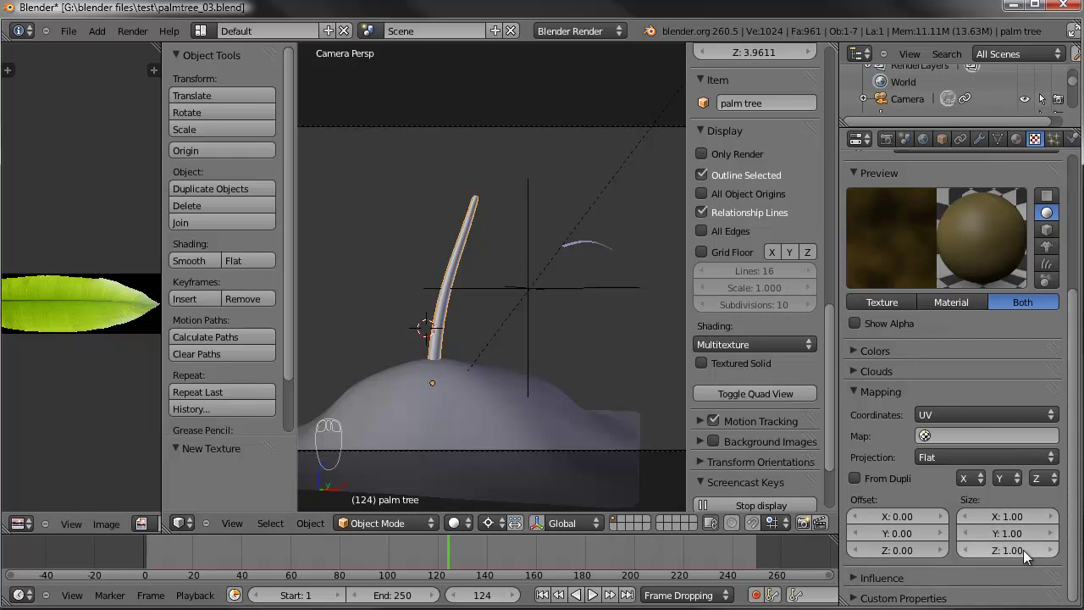
key(F12)
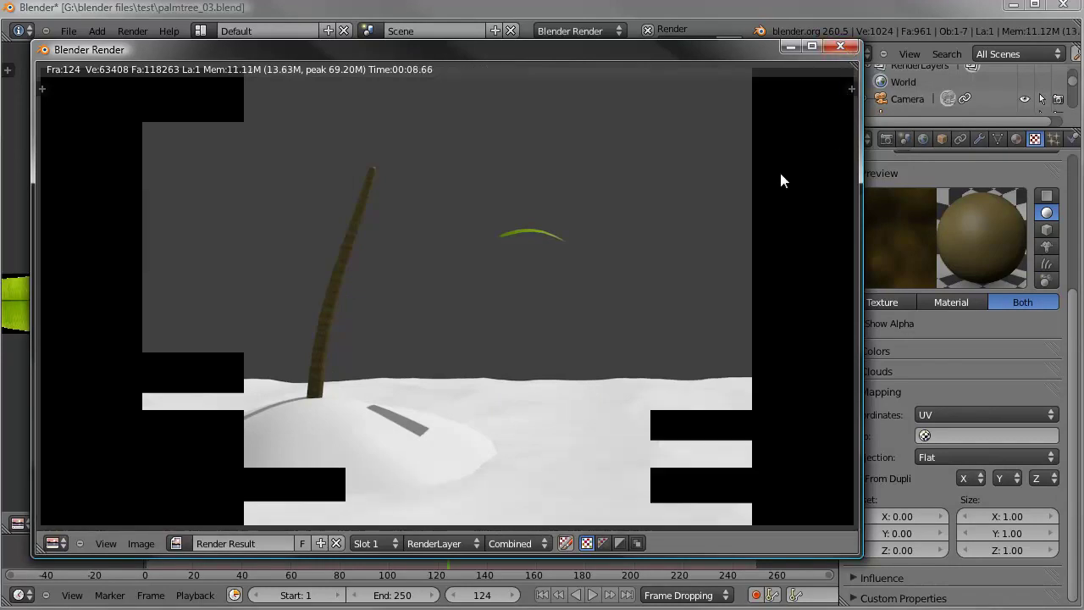
click(840, 46)
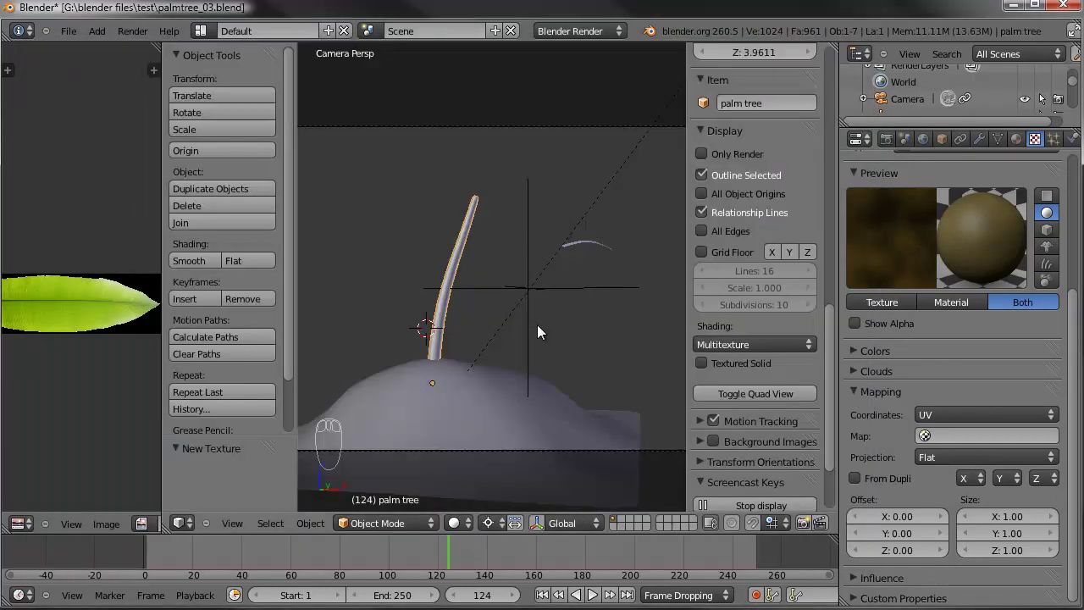
Step: Add a material named sand to the island, with specular intensity 0.184 and hardness 9
shift+scroll(542, 330, down, 3)
right_click(505, 329)
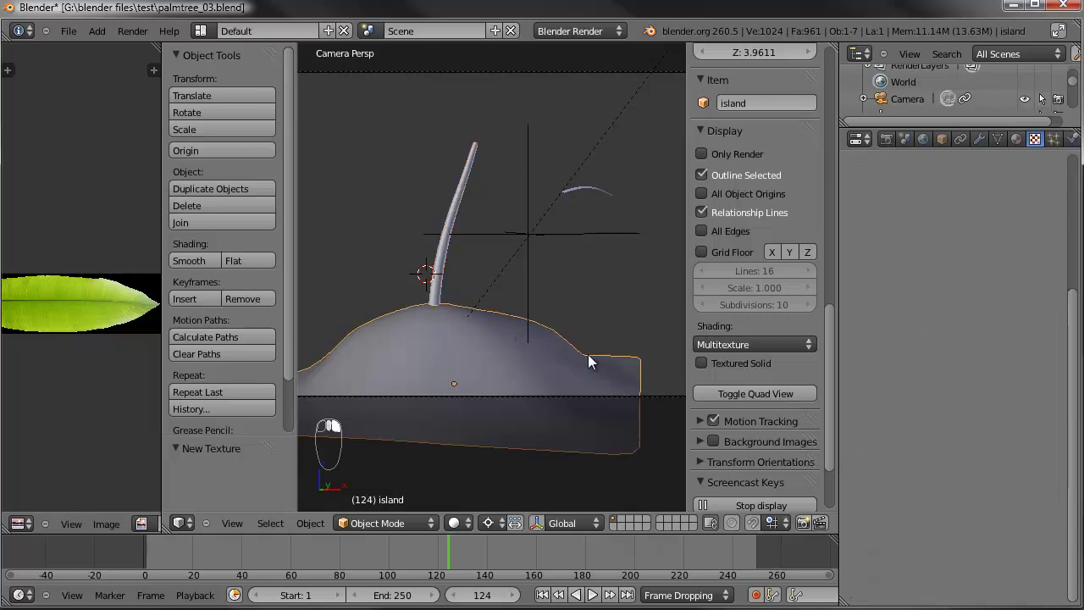
click(1016, 139)
click(918, 252)
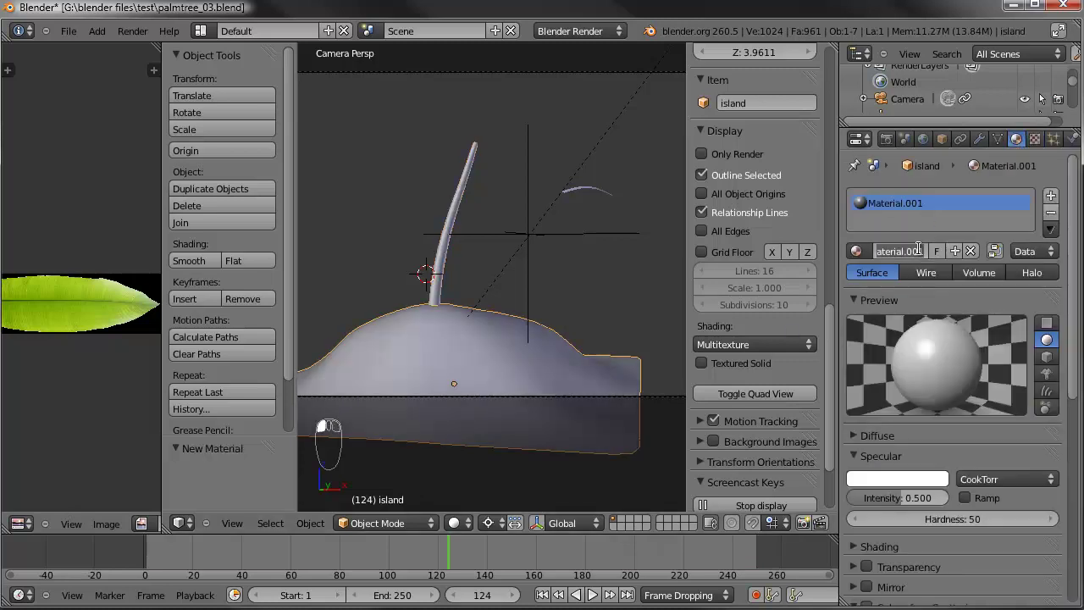
text(sand)
key(Return)
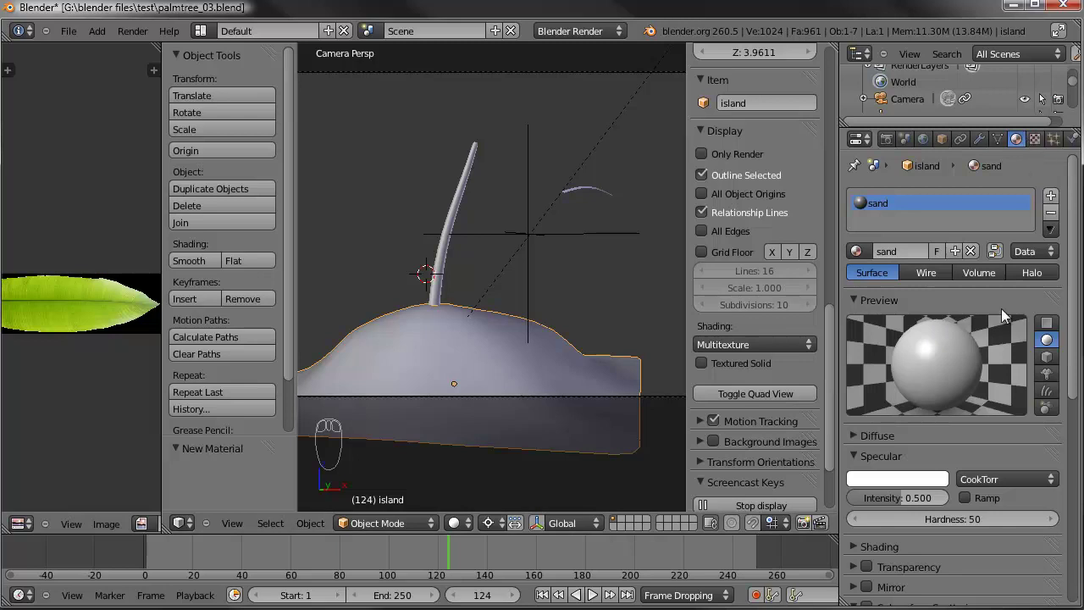
drag(899, 500, 868, 503)
drag(938, 523, 874, 522)
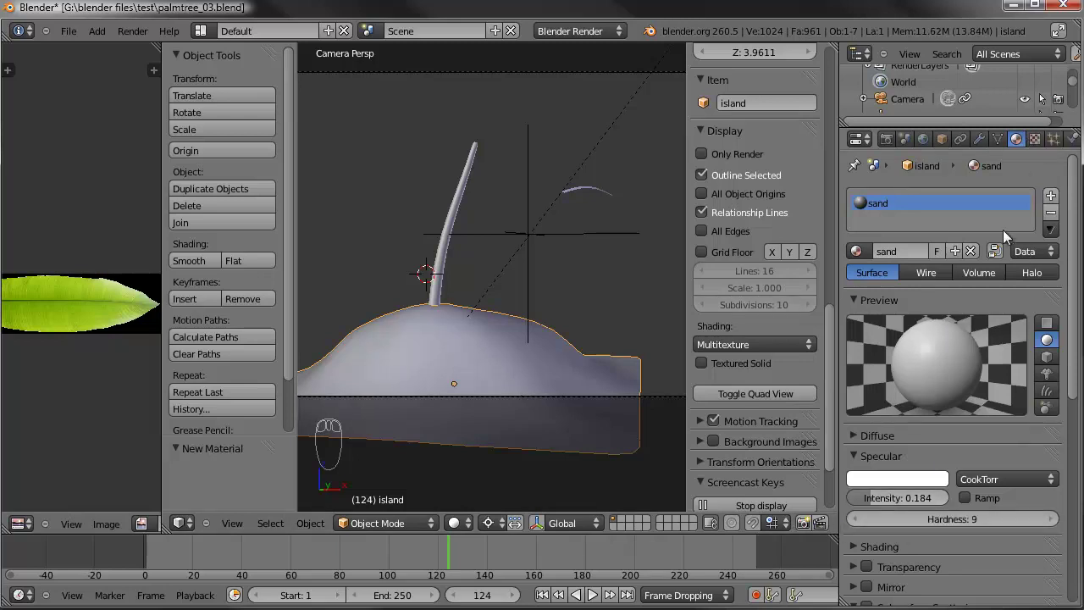
Step: Add a Clouds texture named sandy to the island's sand material
click(1034, 139)
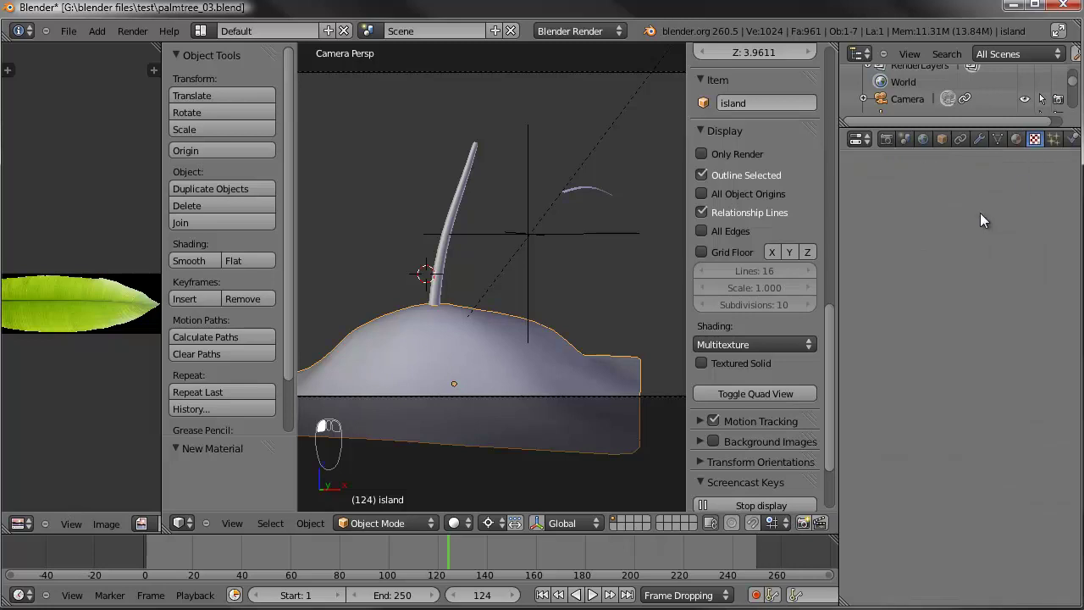
click(934, 318)
text(sandy)
key(Return)
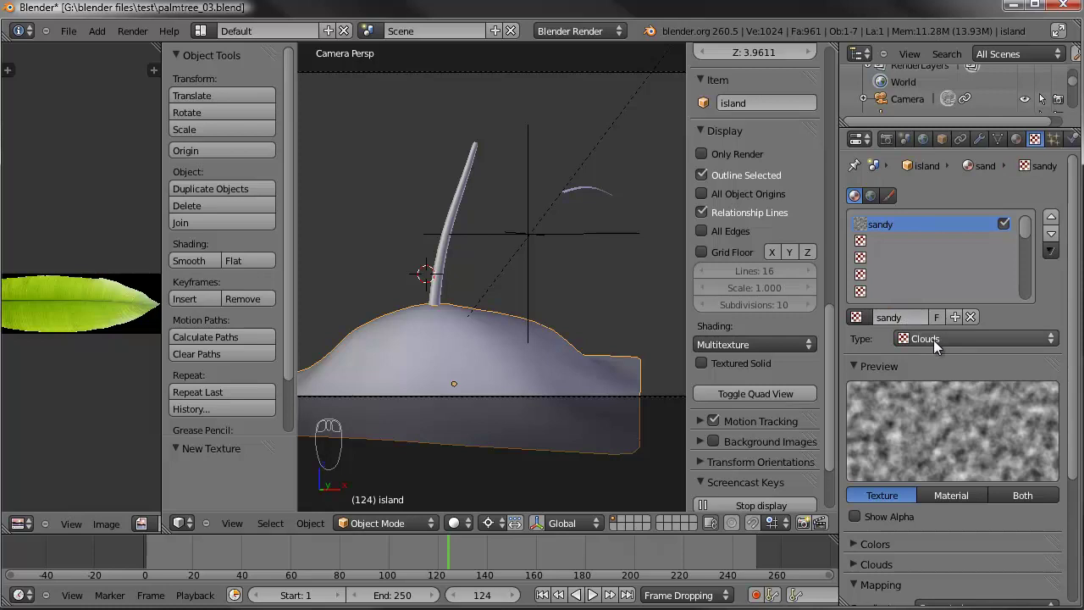
Step: Enable a color ramp on the sandy texture and make its start stop an opaque sandy brown, about RGB 0.367, 0.261, 0.101
click(850, 544)
scroll(924, 521, down, 3)
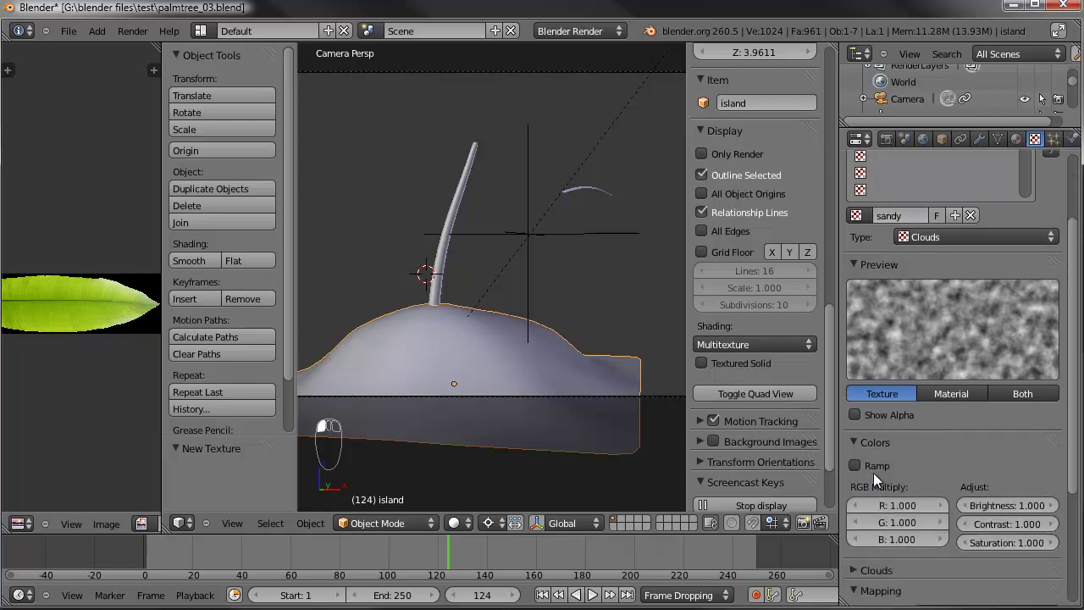
click(877, 467)
click(1025, 524)
drag(938, 500, 1021, 500)
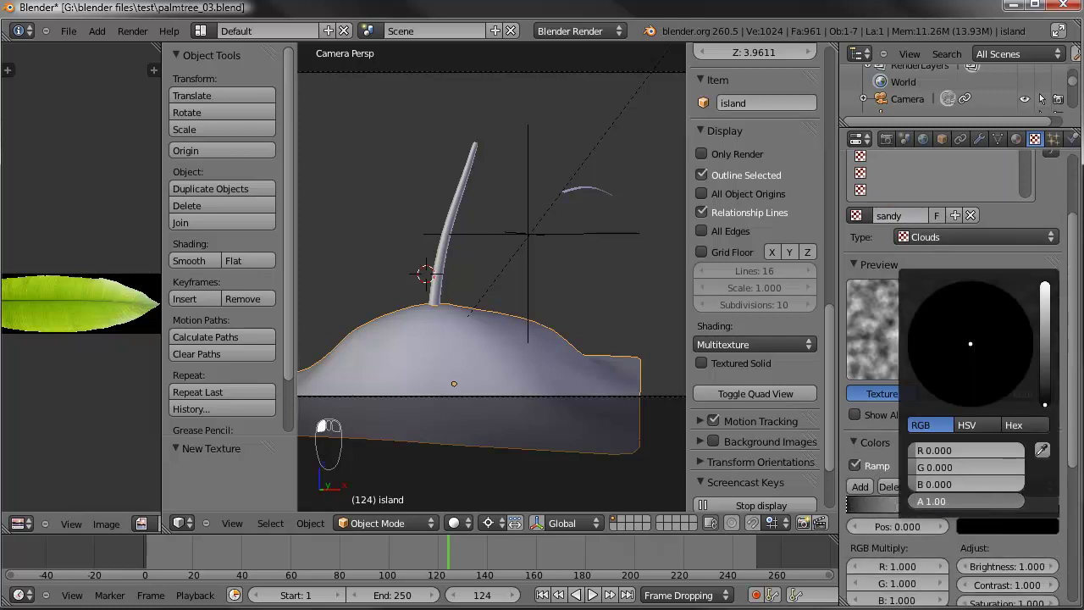
click(1050, 332)
drag(966, 358, 951, 386)
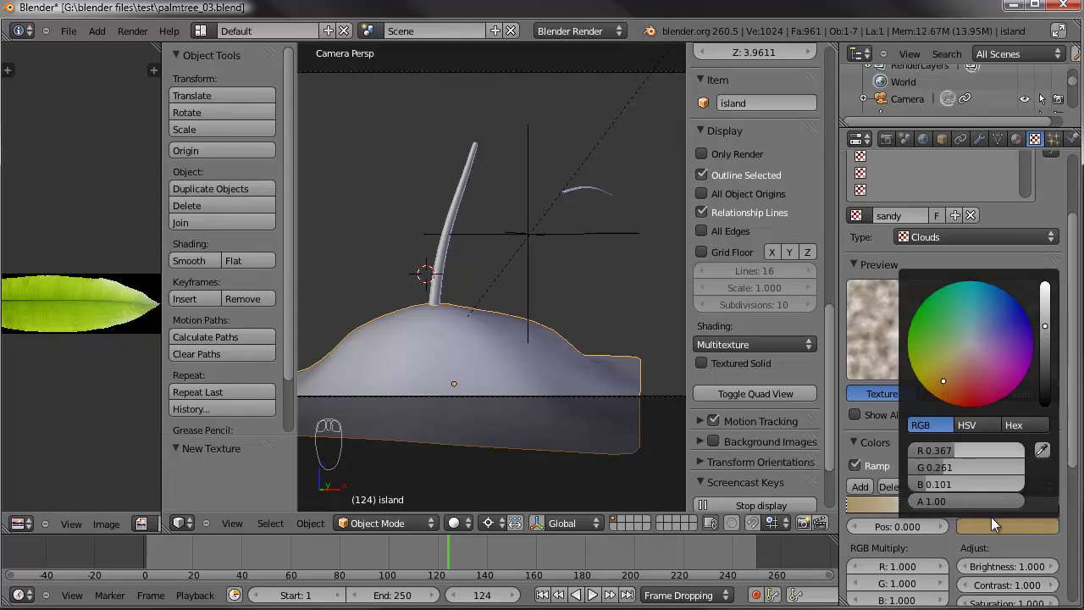
Step: Set the color ramp's end stop to pale yellow, RGB 1.000, 0.924, 0.517
click(1057, 506)
click(1007, 525)
drag(965, 343, 942, 377)
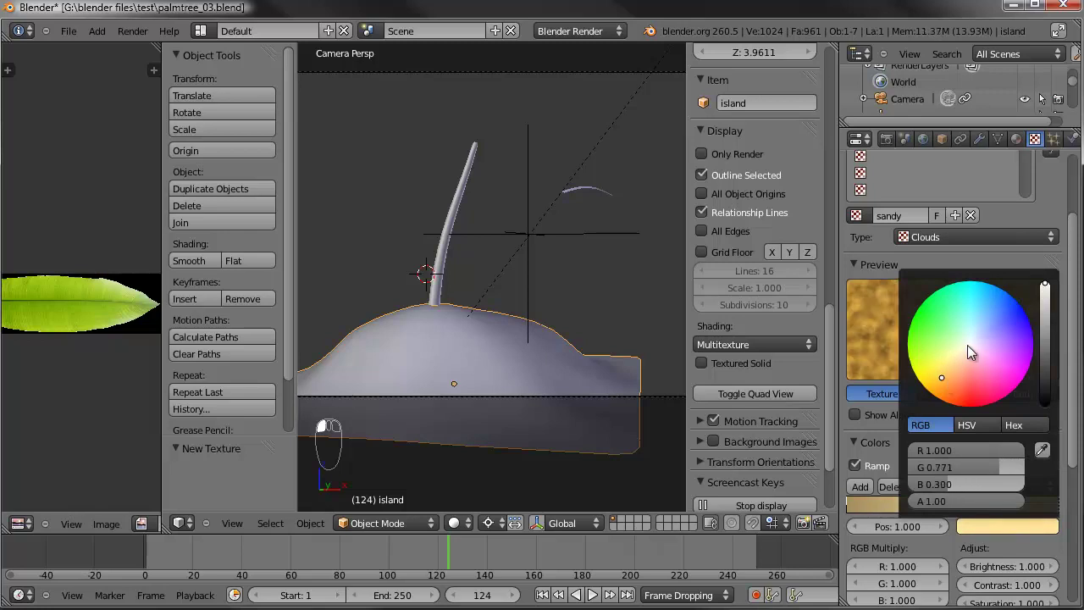
click(938, 370)
click(936, 368)
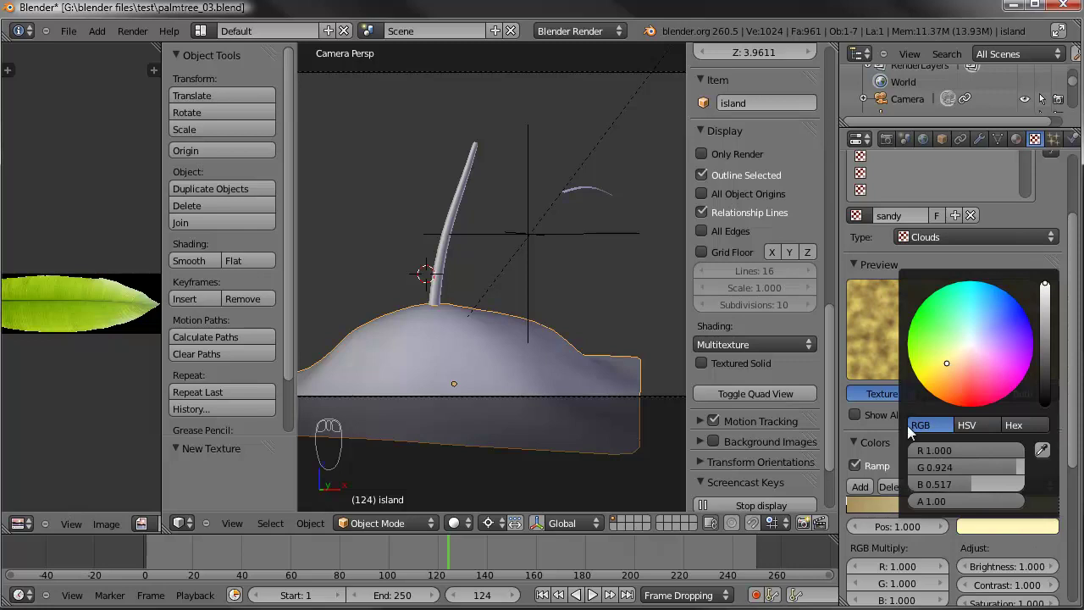
Step: Shift the ramp's start stop from brown to a more yellowish tan
click(859, 504)
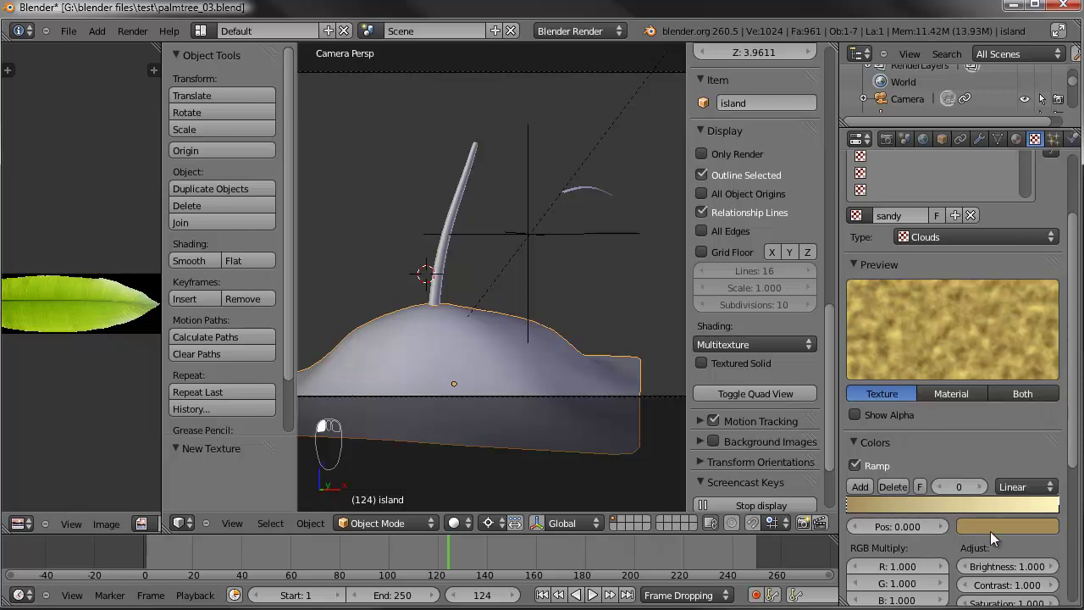
click(961, 526)
click(942, 368)
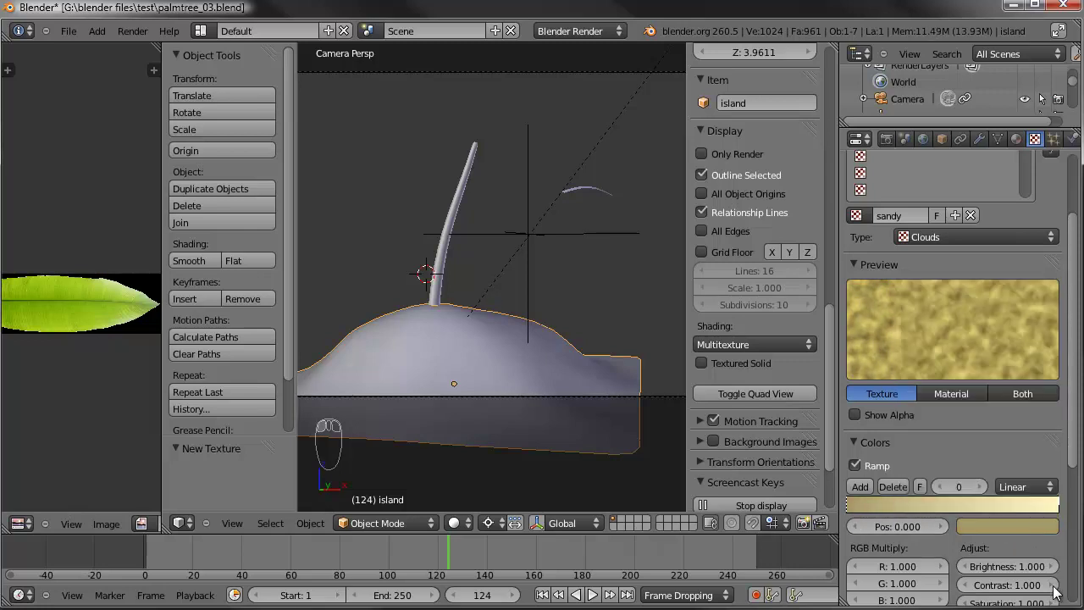
Step: Brighten the ramp's start stop and set the sandy texture's color contrast to 2.128
scroll(1004, 550, down, 1)
drag(1036, 551, 1077, 559)
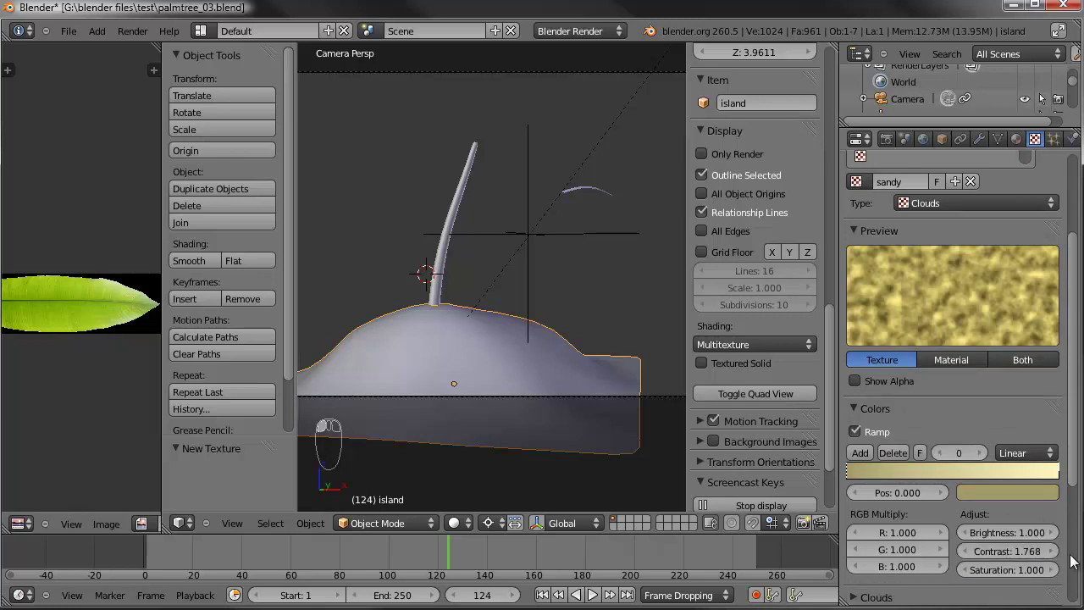
click(1019, 490)
drag(1046, 298, 1045, 280)
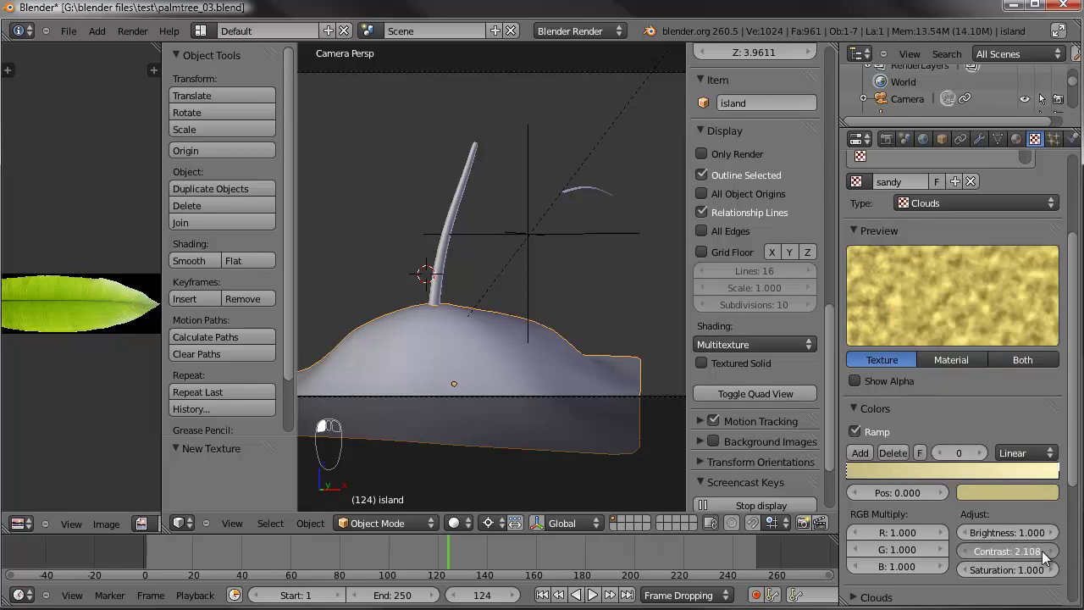
drag(1044, 550, 1064, 551)
Step: Set the sandy texture's clouds depth to 8
scroll(929, 530, down, 2)
click(861, 530)
scroll(906, 534, down, 3)
click(933, 557)
drag(970, 557, 993, 556)
scroll(992, 556, up, 1)
Step: Try a clouds noise size of 0.0001, and then set it to 0.025
drag(929, 569, 860, 577)
click(943, 577)
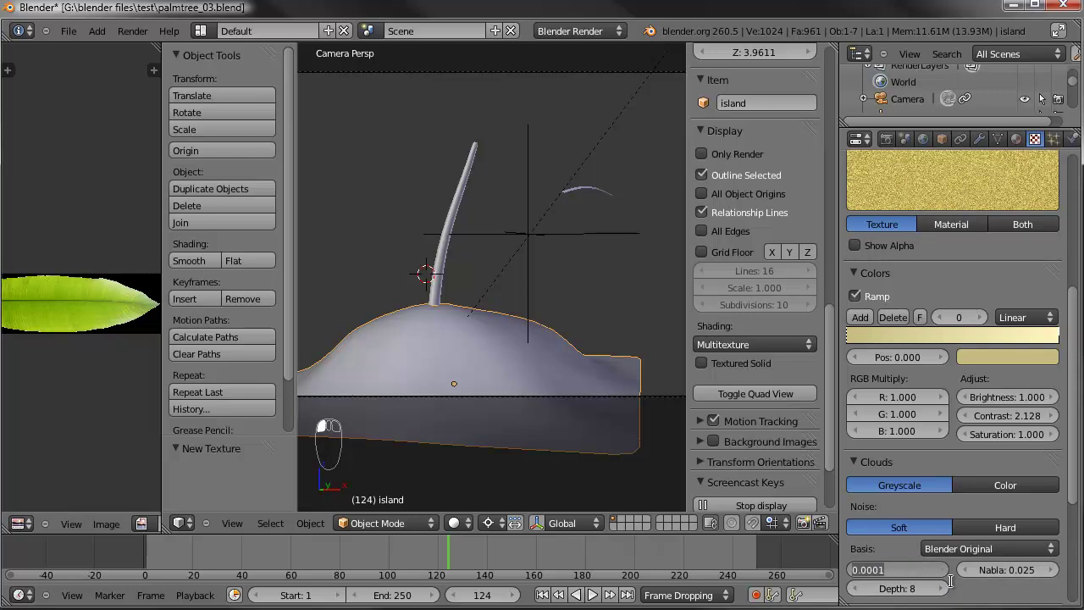
text(0.025)
key(Return)
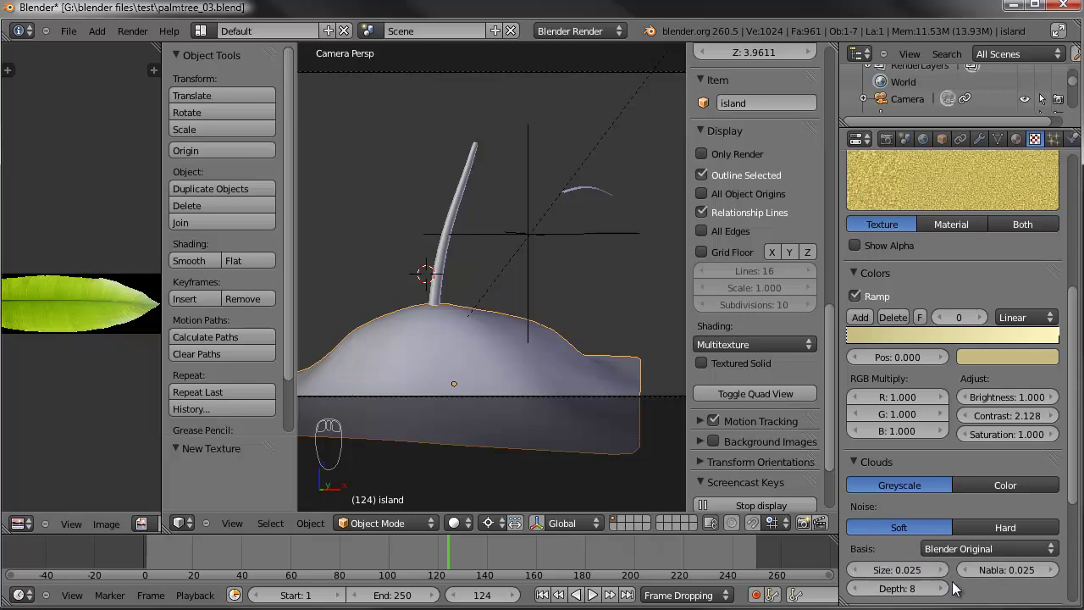
Step: Try larger clouds noise sizes for the sandy texture, going from 0.20 through 0.10 to 0.05
drag(921, 572, 944, 577)
scroll(906, 575, up, 1)
scroll(880, 576, down, 1)
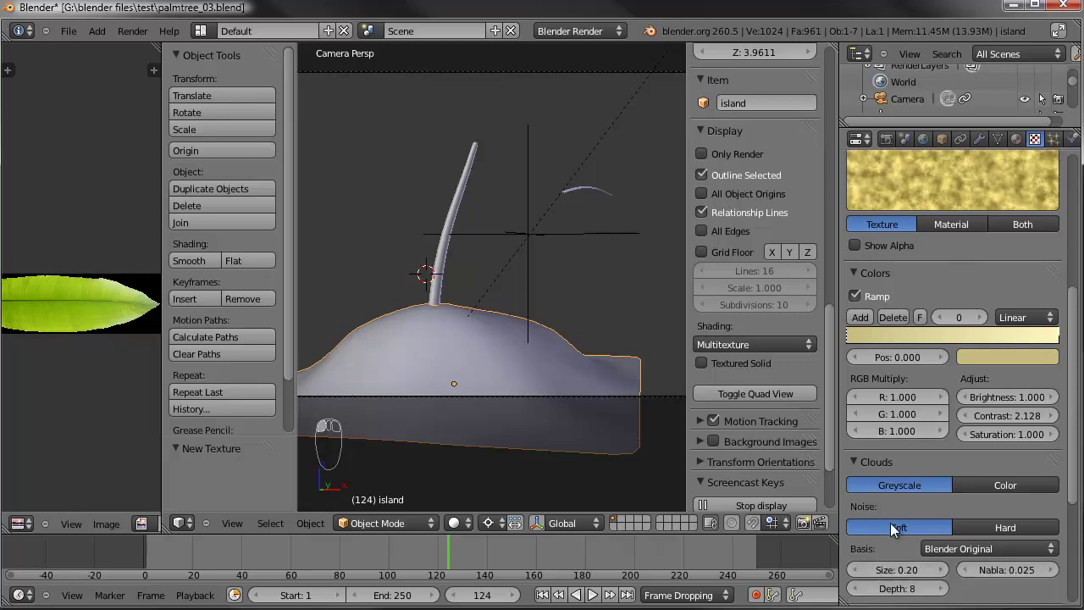
click(858, 573)
scroll(888, 572, up, 1)
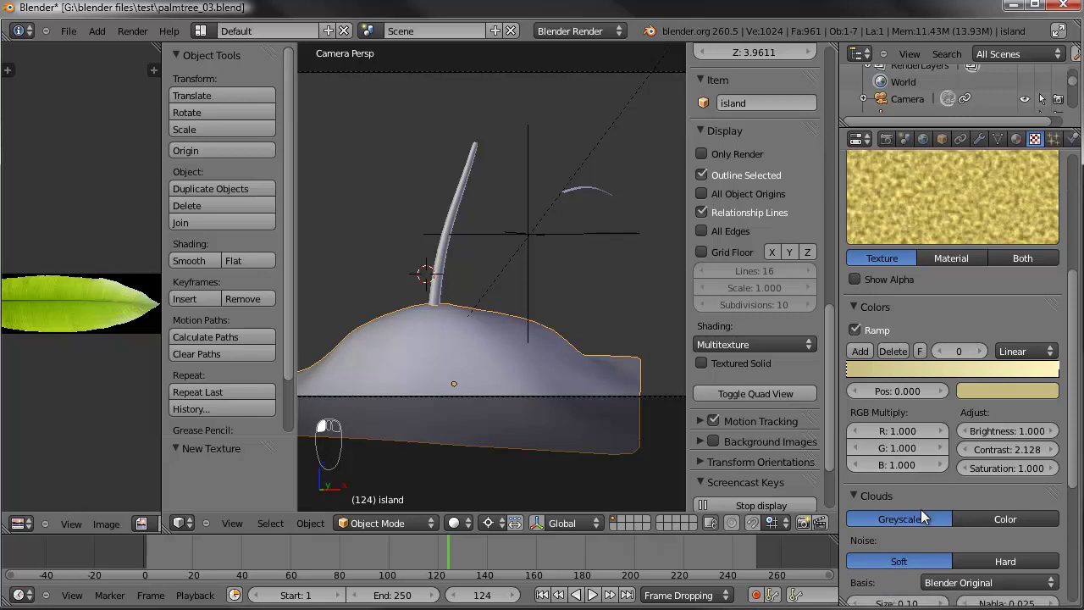
scroll(893, 573, down, 1)
click(857, 570)
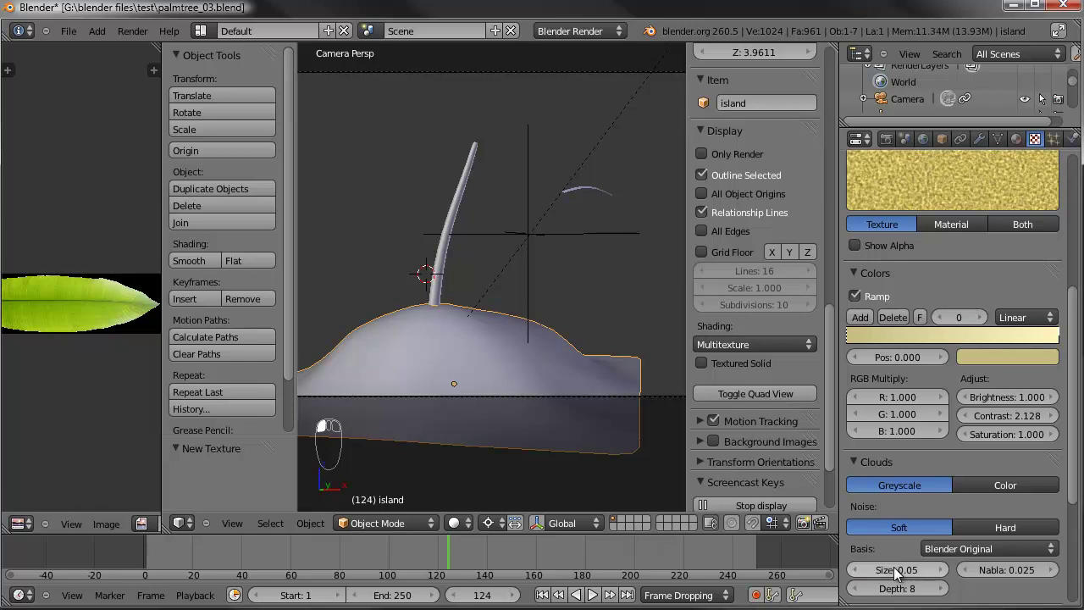
scroll(938, 309, up, 2)
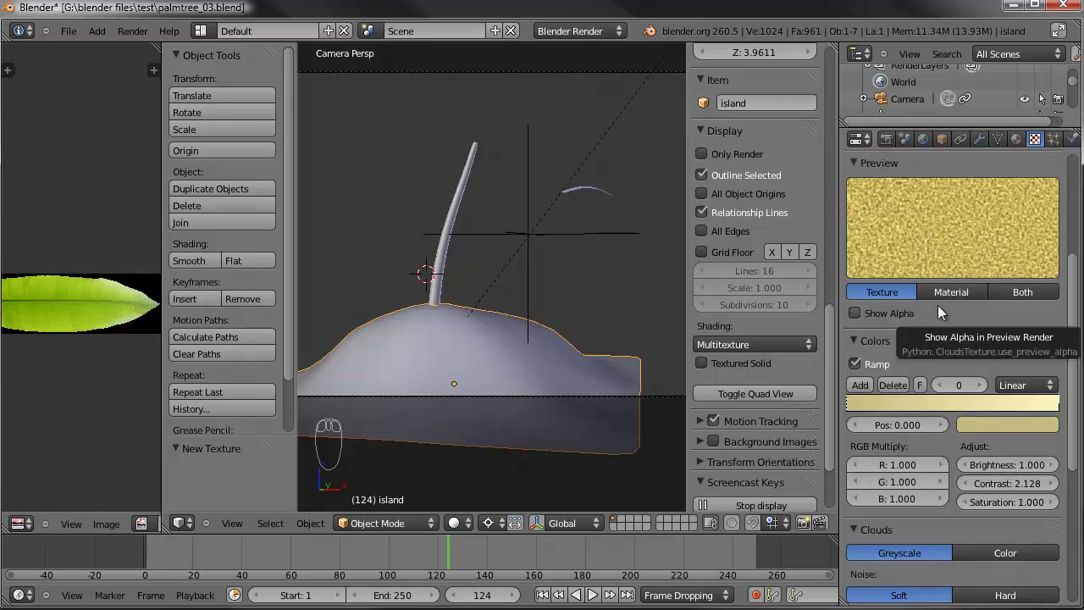
Step: Preview the texture on the material and set its color saturation to 0.648
mouse_move(1006, 503)
mouse_down()
mouse_move(964, 505)
mouse_move(1016, 503)
mouse_move(944, 503)
mouse_move(1023, 502)
mouse_move(1008, 502)
mouse_up()
click(847, 402)
click(1058, 404)
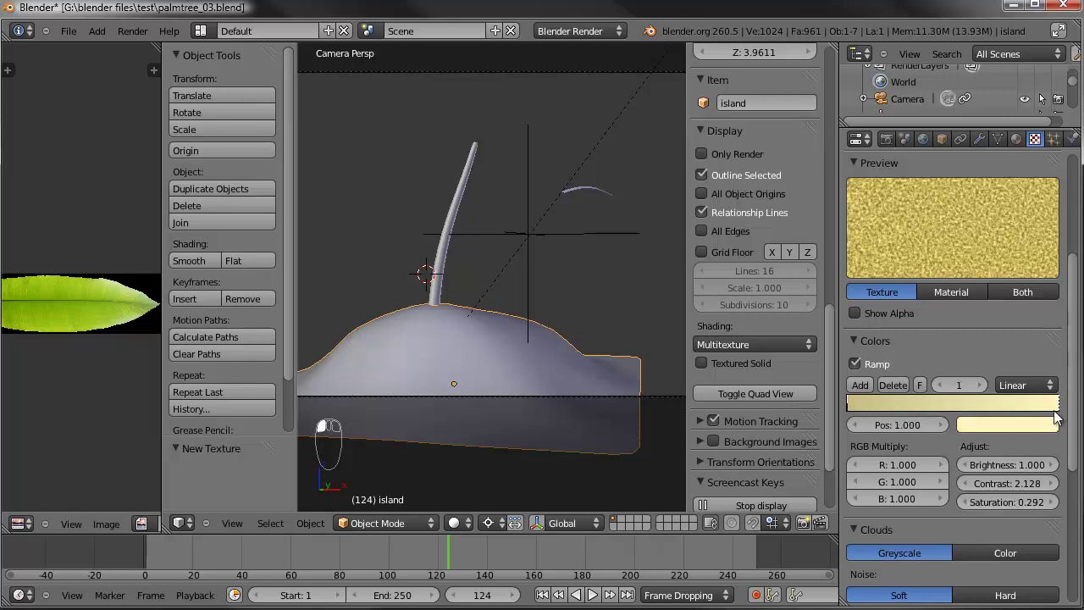
click(951, 292)
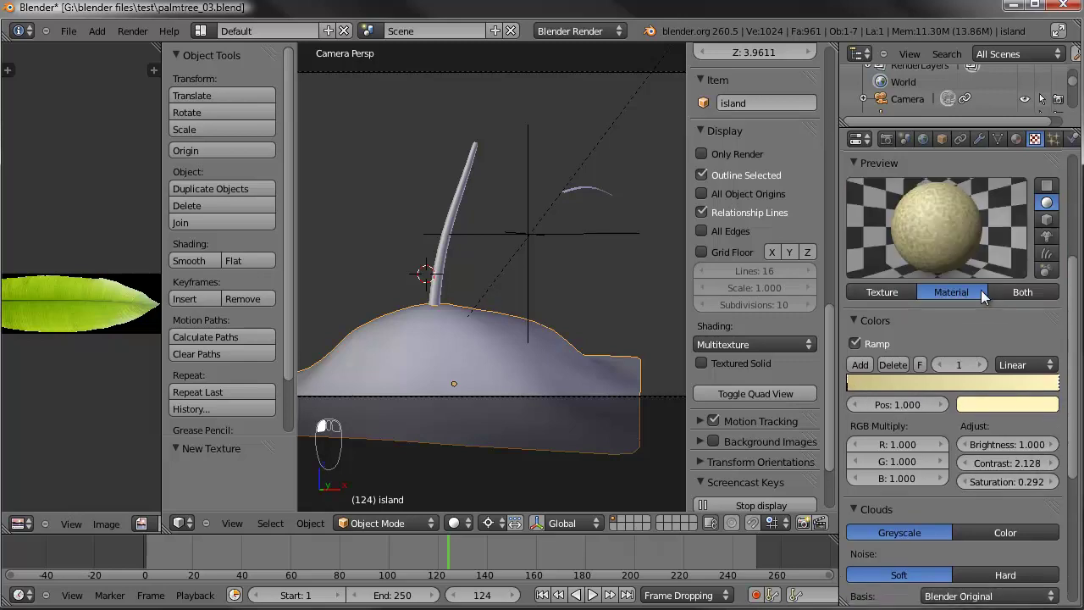
drag(1024, 481, 1056, 491)
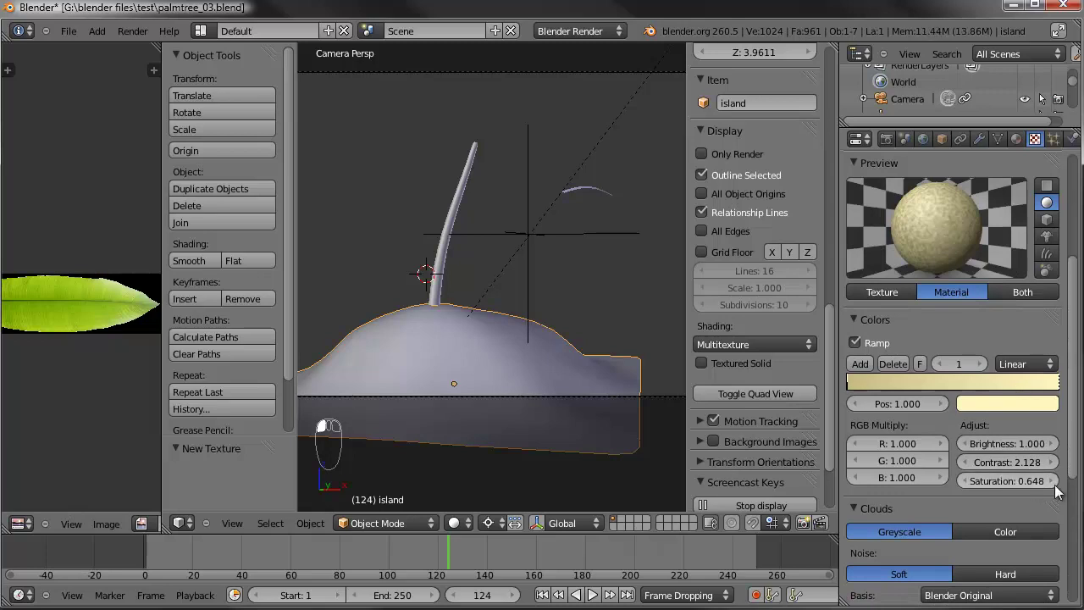
Step: Set the sandy texture's clouds noise size to 0.025 and check the material preview
scroll(910, 504, down, 2)
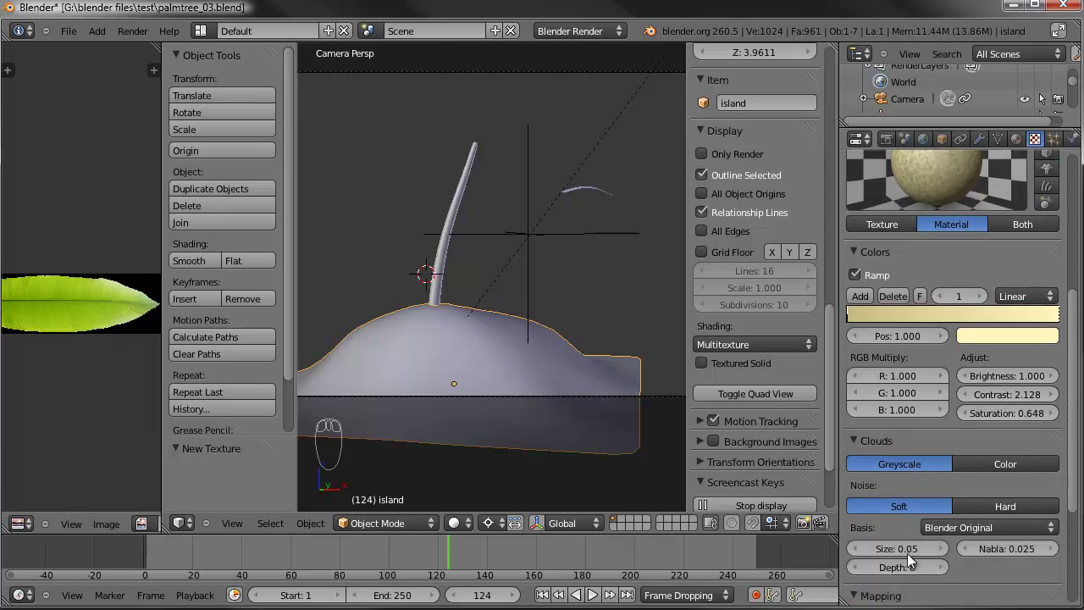
click(896, 548)
text(0.025)
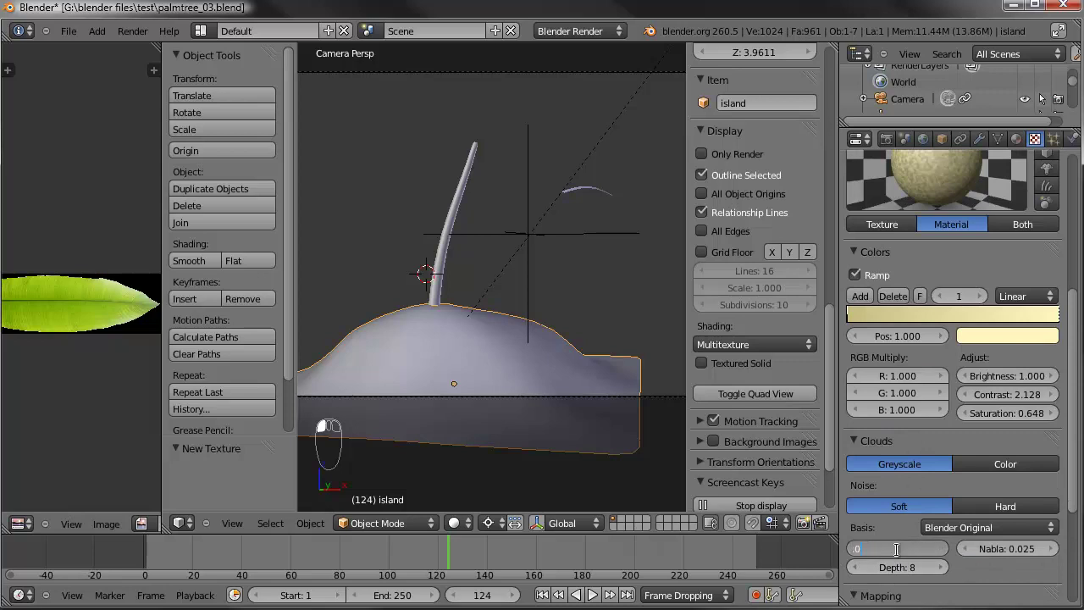
key(Return)
scroll(948, 474, up, 2)
Step: Make the sandy texture influence the island's surface normals as well as its color
scroll(1008, 398, down, 7)
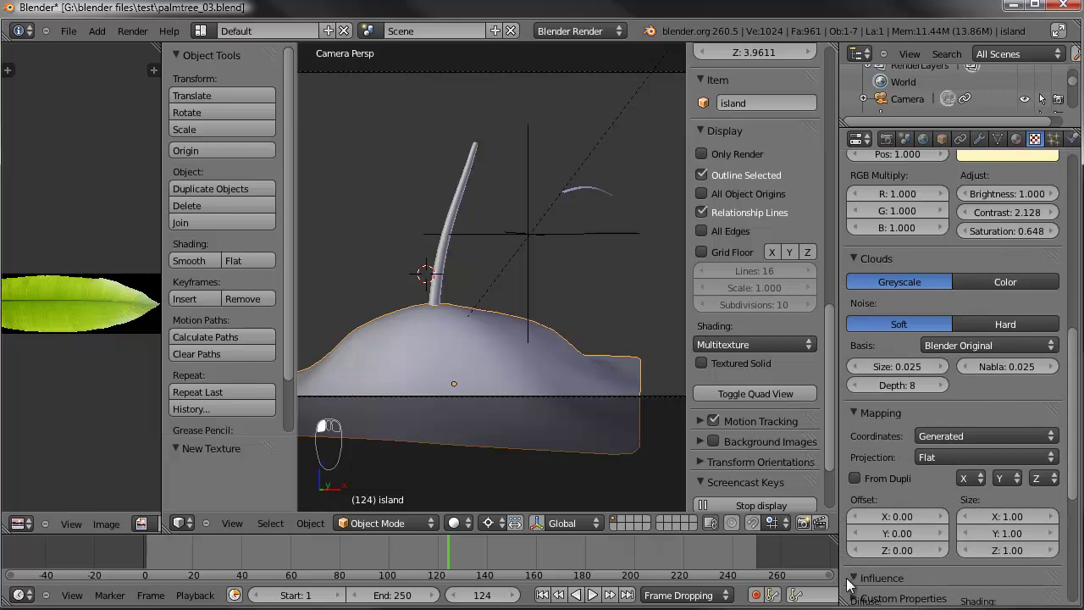
click(931, 577)
scroll(928, 531, down, 3)
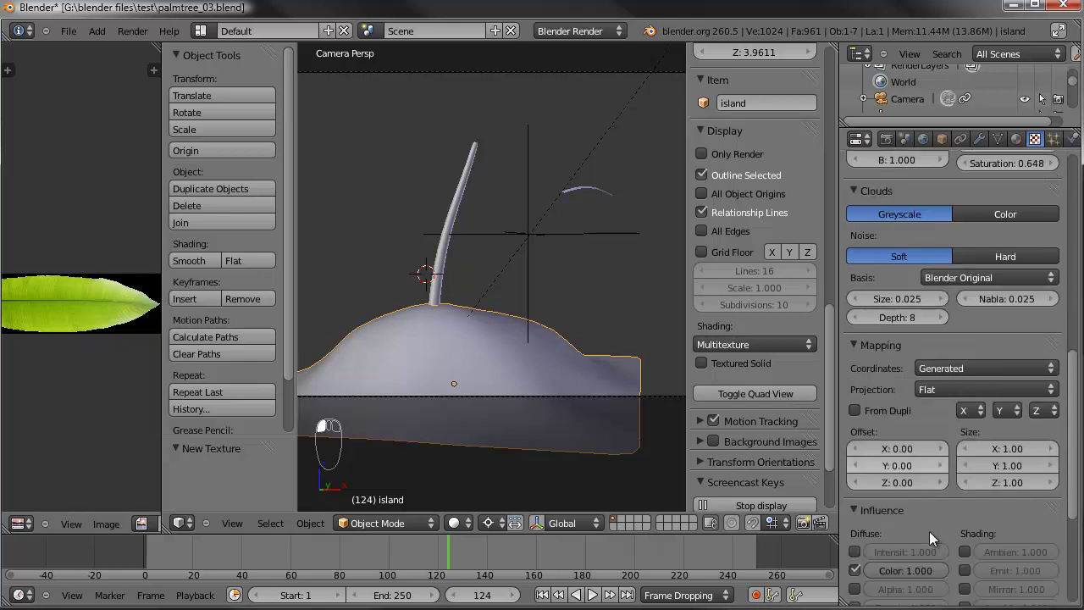
scroll(974, 550, down, 2)
click(964, 577)
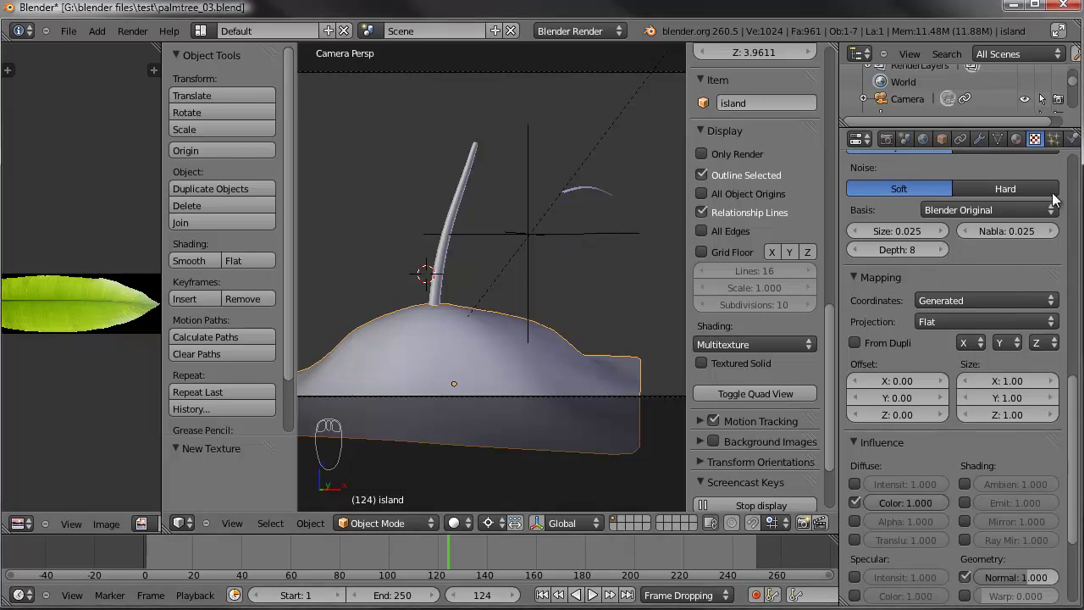
Step: Check the sand material's preview and test-render the scene to judge the island's grain, then return to the viewport
scroll(1003, 423, up, 10)
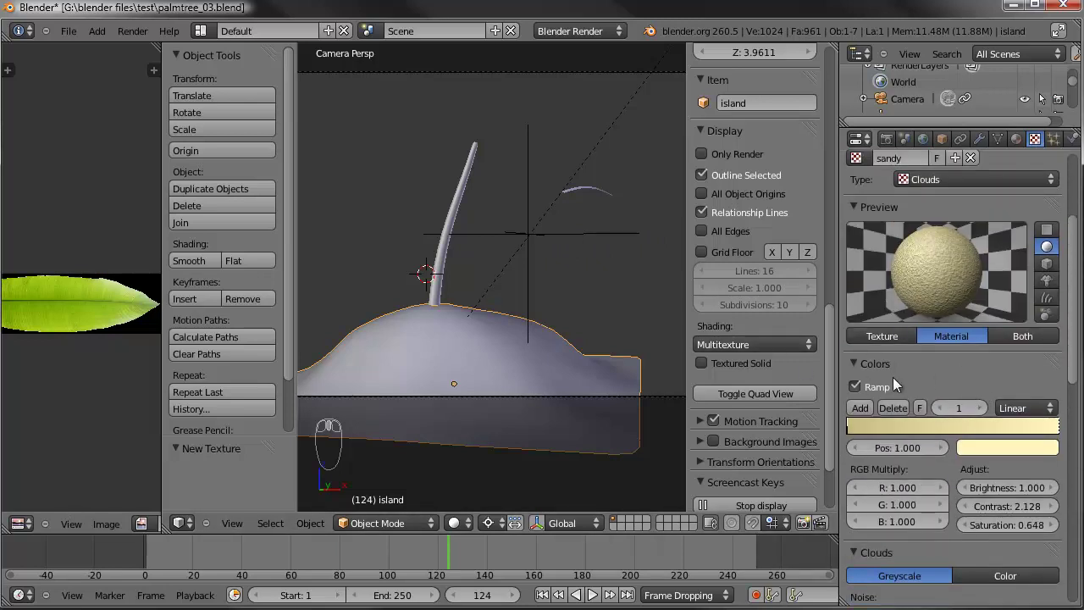
scroll(897, 381, down, 4)
scroll(913, 372, up, 3)
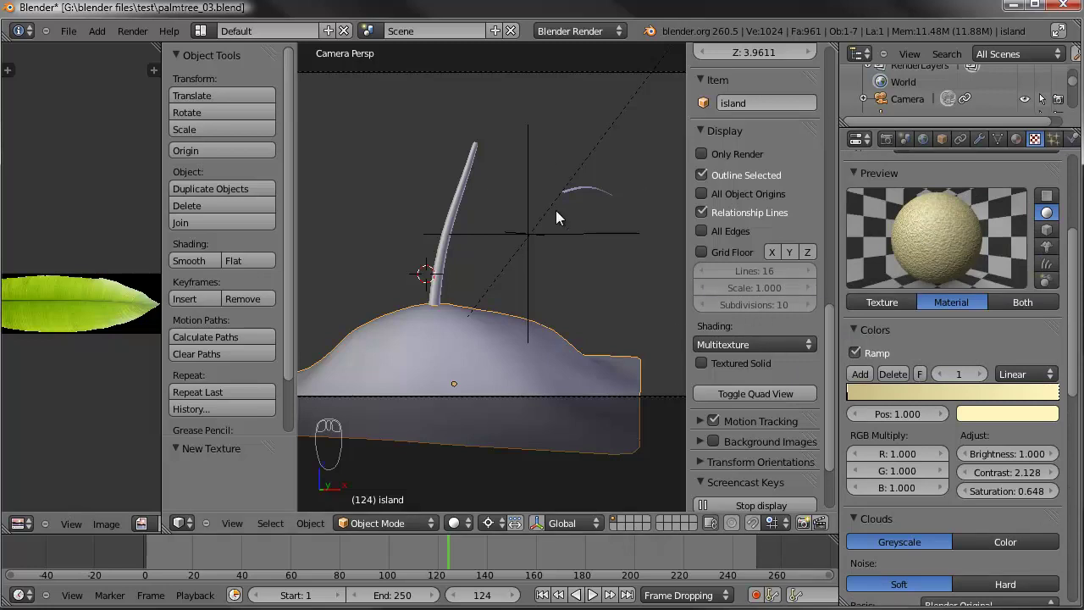
key(F12)
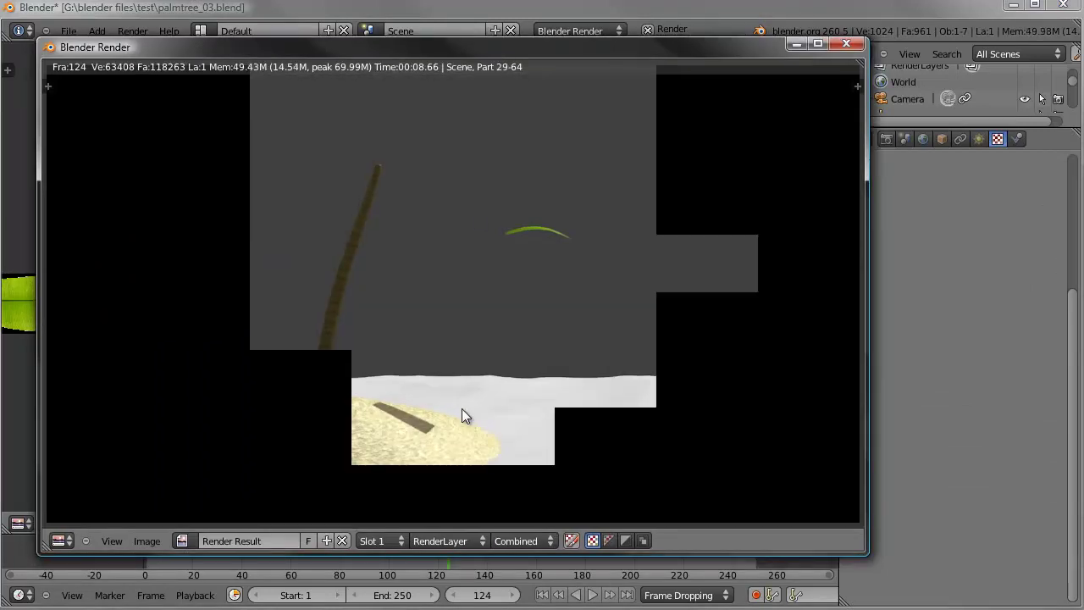
click(395, 451)
key(Escape)
right_click(419, 441)
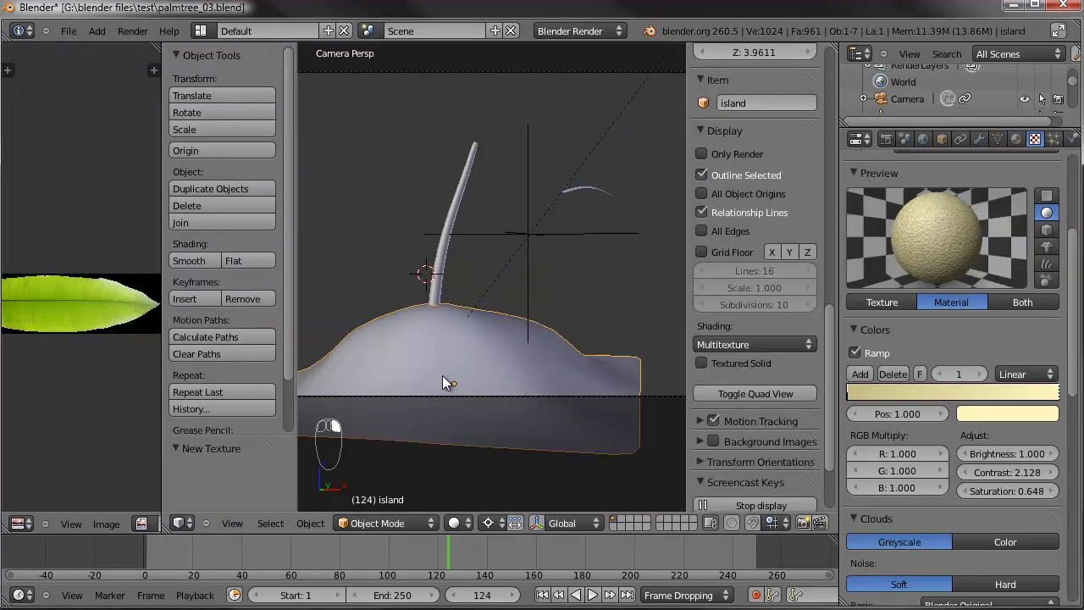
Step: Reduce the sandy texture's clouds noise size to 0.005
click(851, 332)
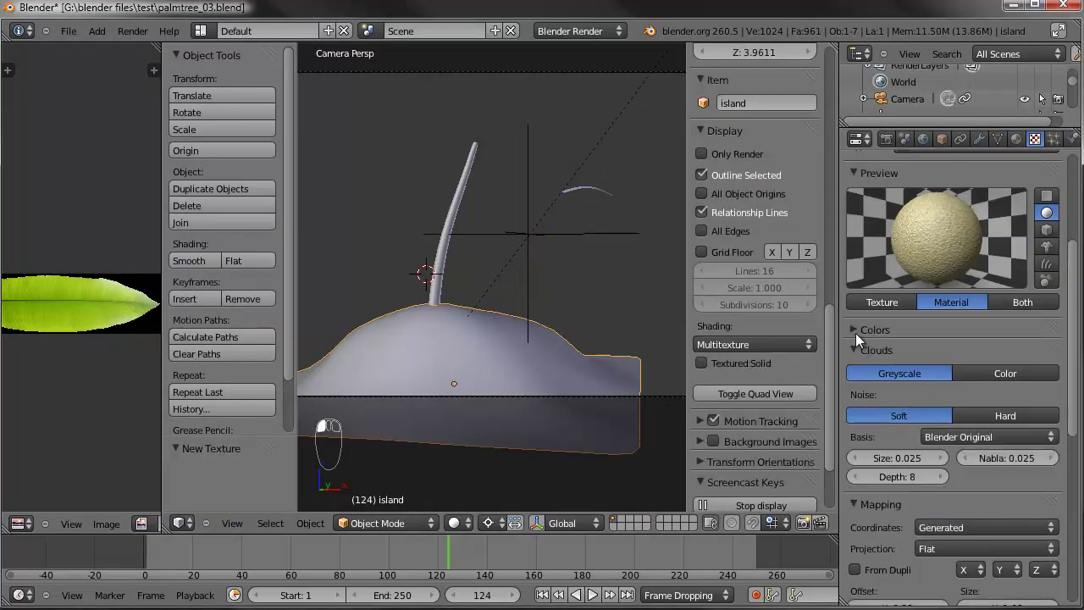
click(894, 458)
text(005)
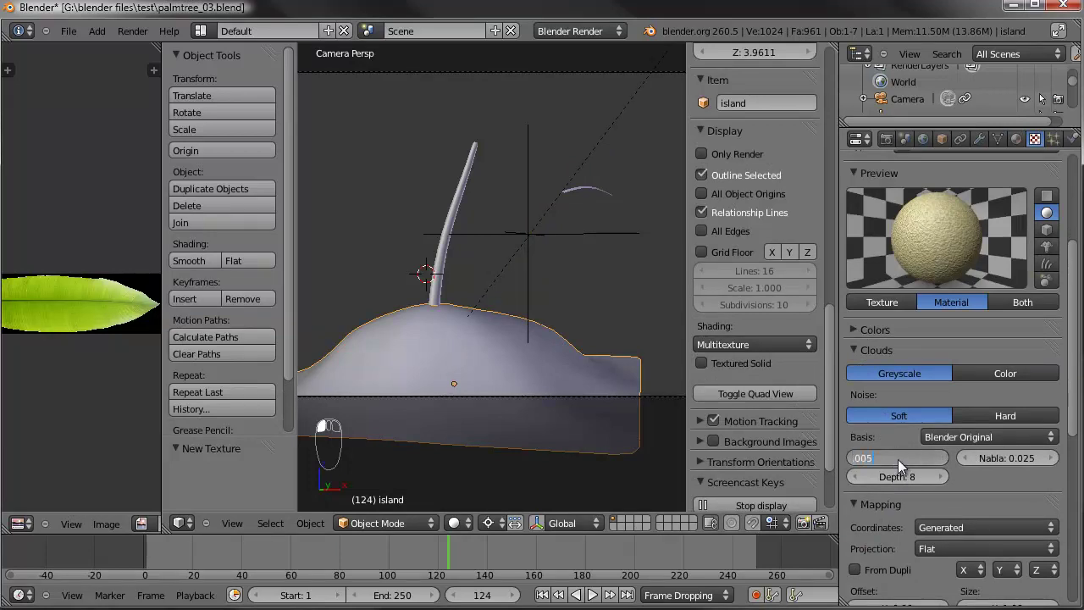
key(Return)
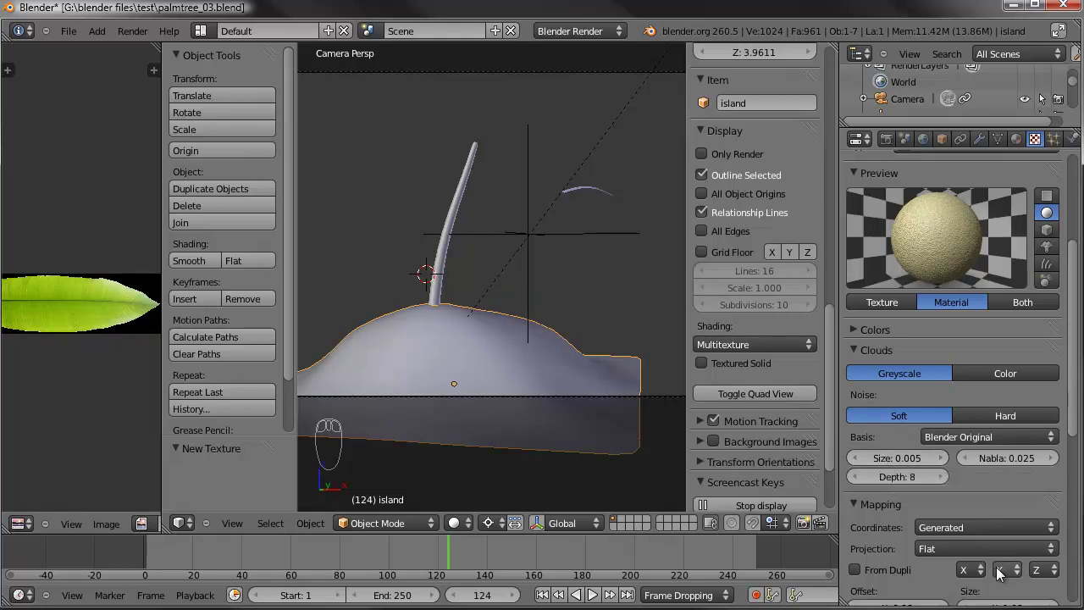
Step: Set the sandy texture's normal influence to 0.25
scroll(971, 550, down, 8)
scroll(971, 550, down, 2)
click(1031, 466)
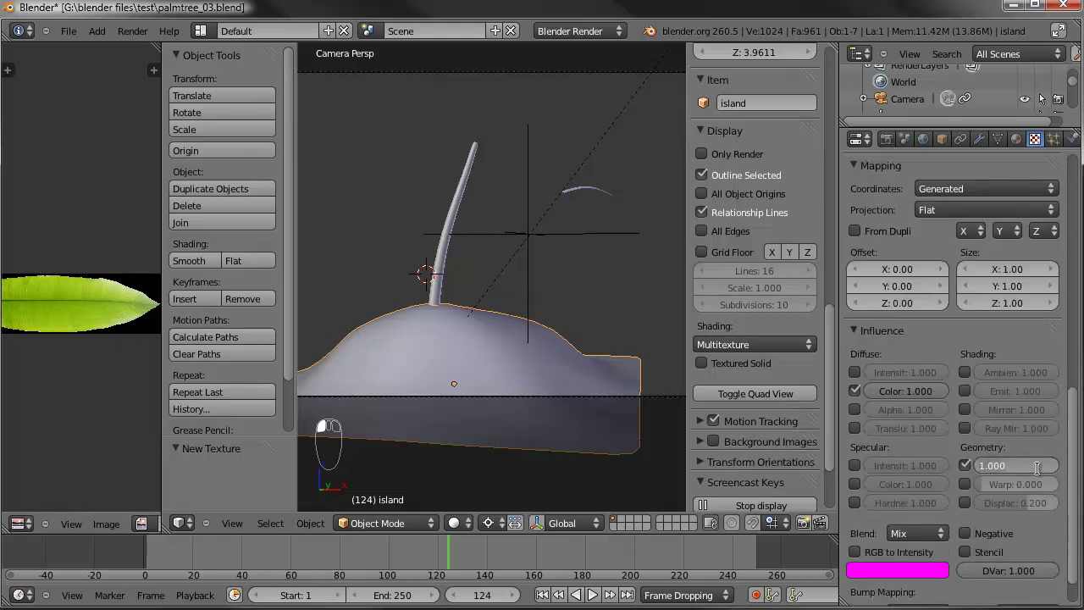
text(0.25)
key(Return)
Step: Test-render the scene again to check the finer sand on the island, and close the render
scroll(829, 422, up, 5)
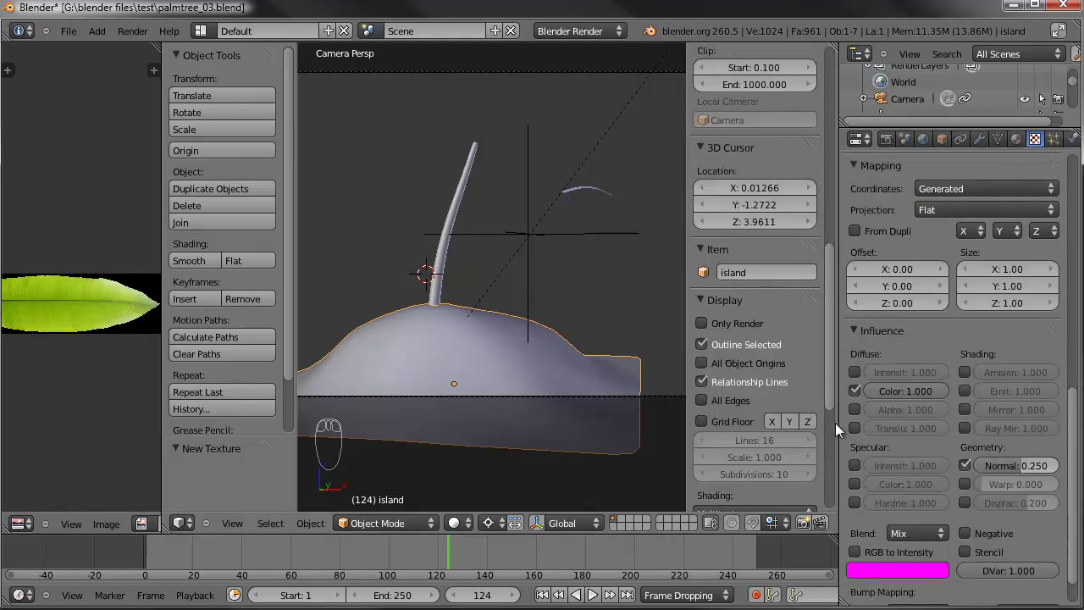
scroll(1000, 347, up, 3)
scroll(999, 344, up, 8)
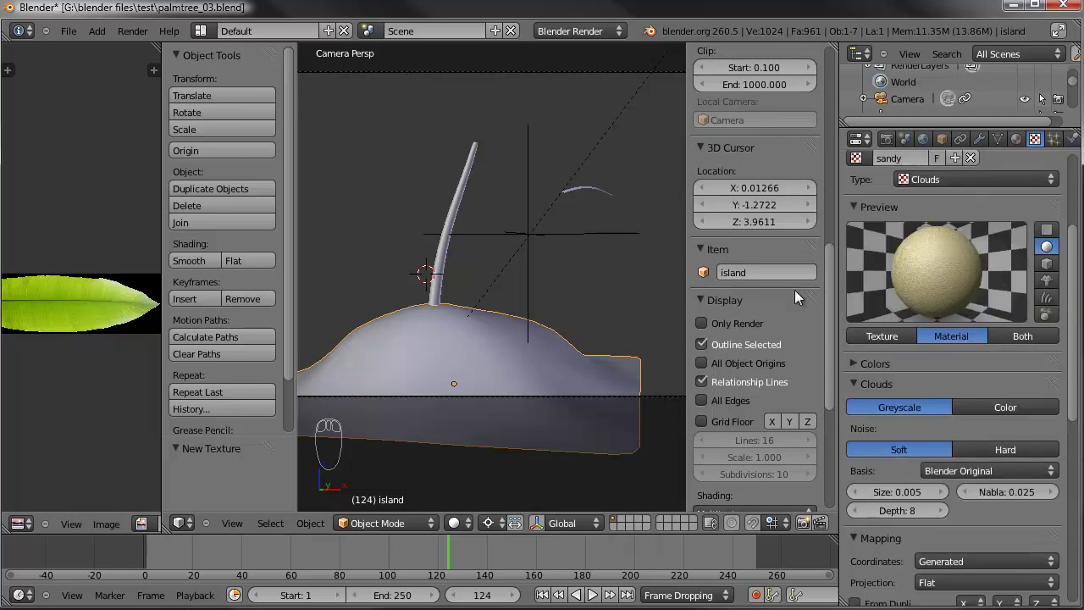
key(F12)
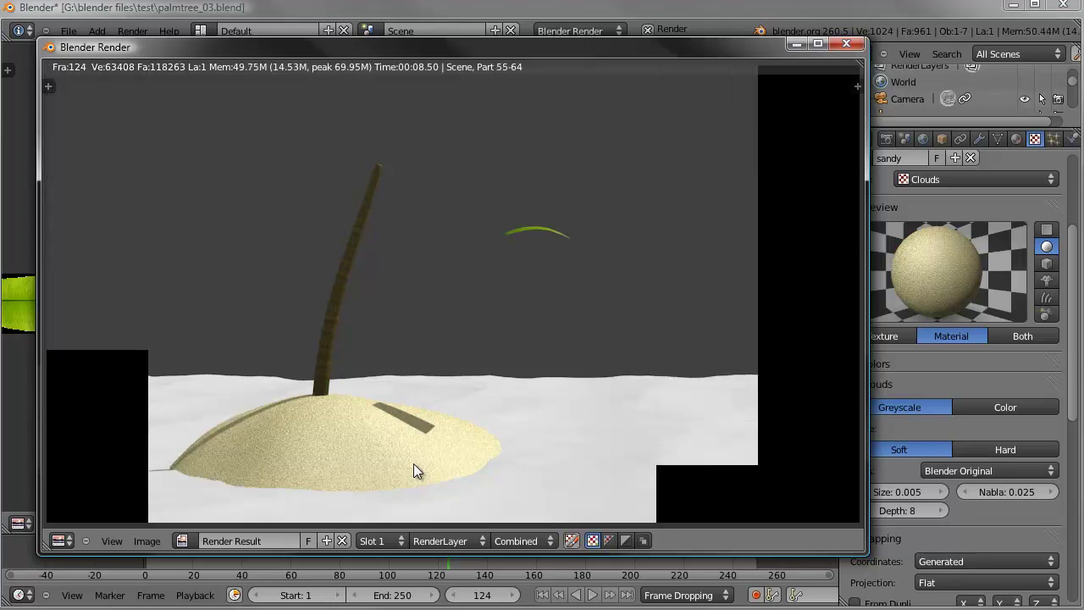
key(Escape)
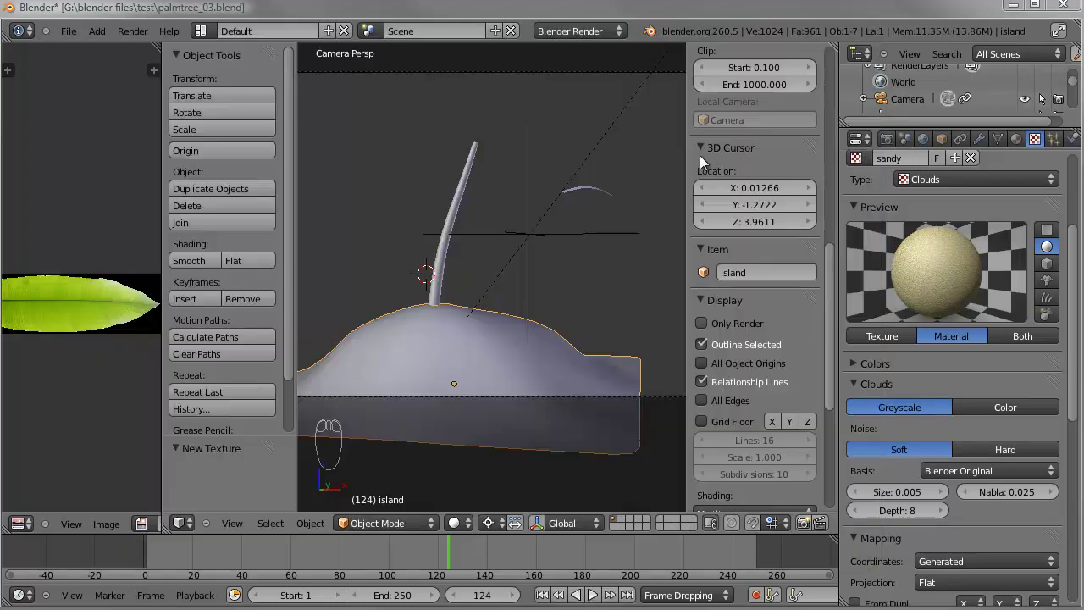
Step: Select the ocean plane beyond the island and turn on its Ocean modifier's display in the viewport
middle_drag(590, 289, 522, 301)
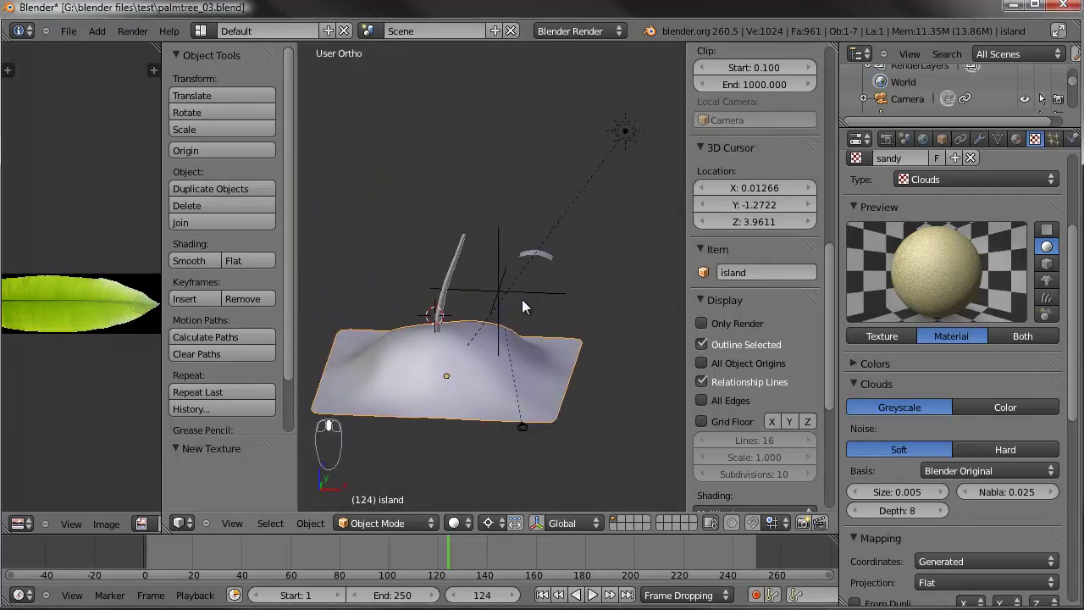
right_click(433, 317)
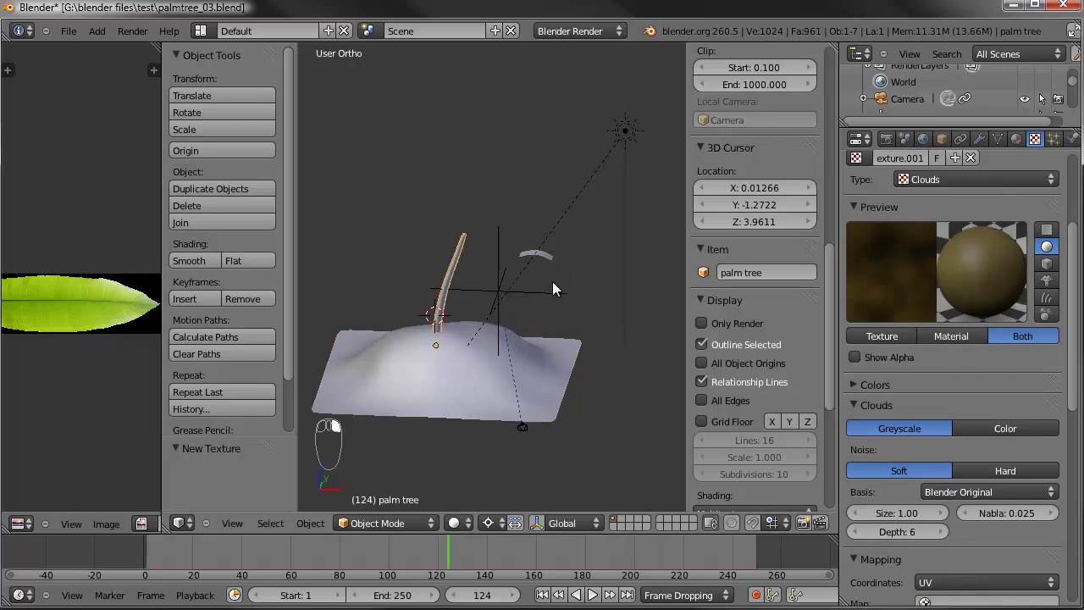
middle_drag(527, 286, 459, 299)
right_click(377, 227)
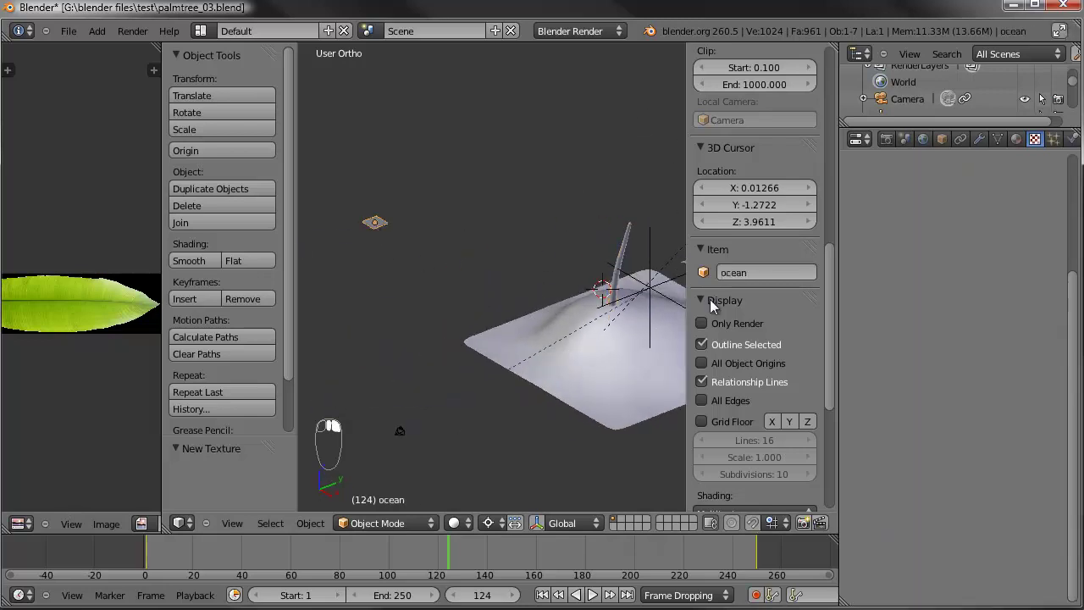
click(979, 139)
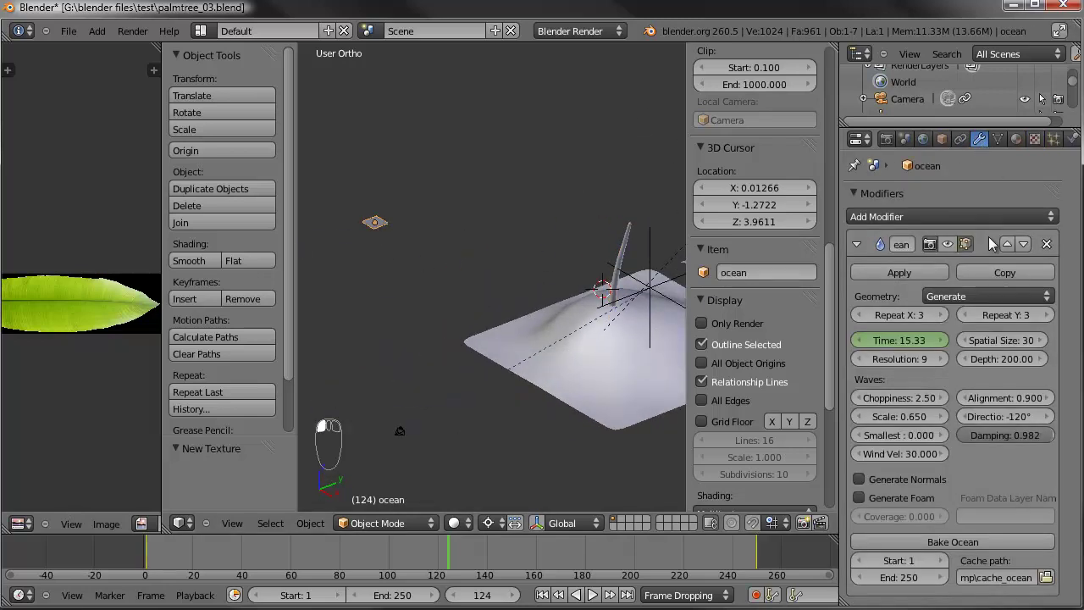
click(946, 244)
click(897, 269)
Step: Create a new material for the ocean and name it ocean
click(1016, 139)
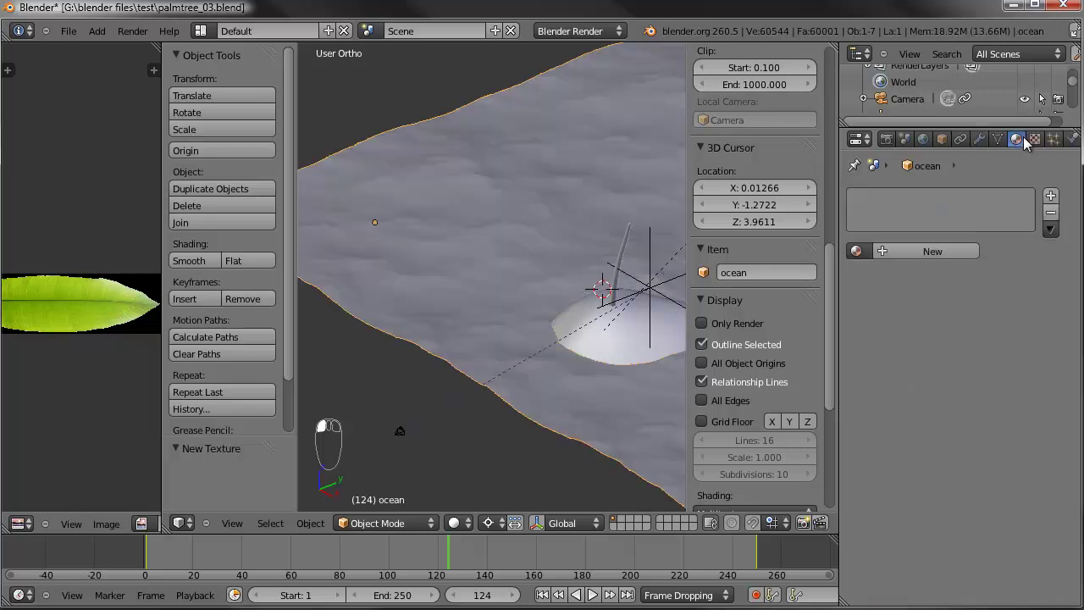
click(940, 251)
click(902, 251)
text(ocean)
key(Return)
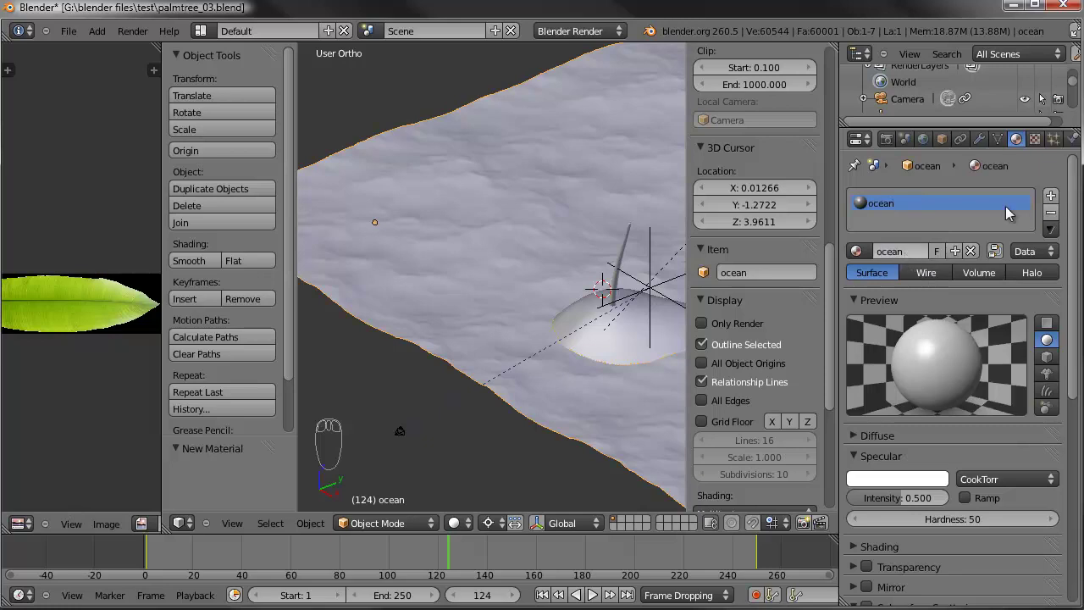
Step: Add a new texture to the ocean material and set its type to Blend
click(1033, 141)
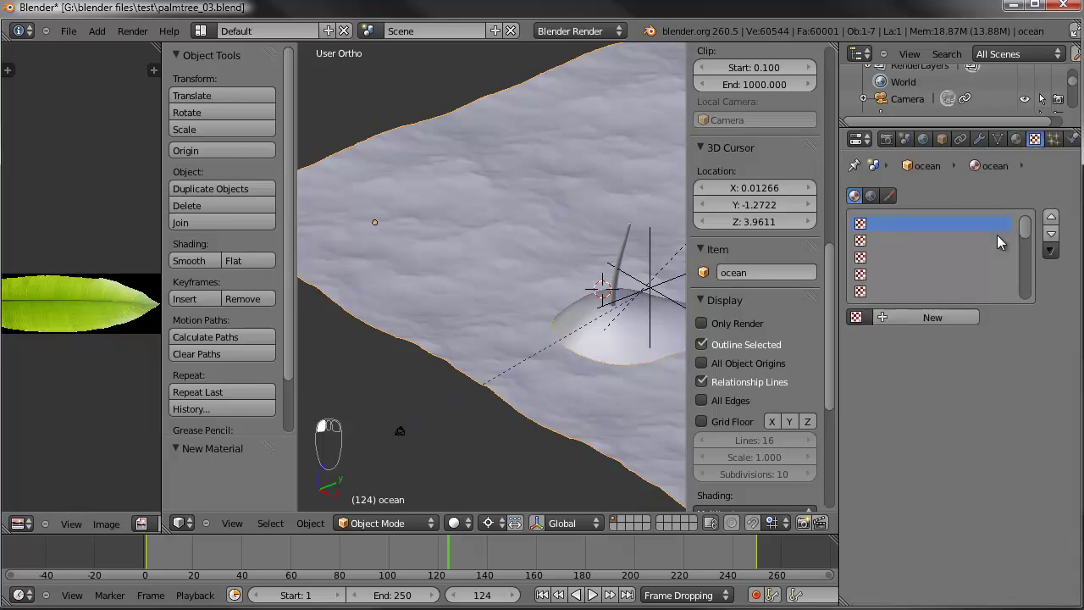
click(935, 311)
click(939, 337)
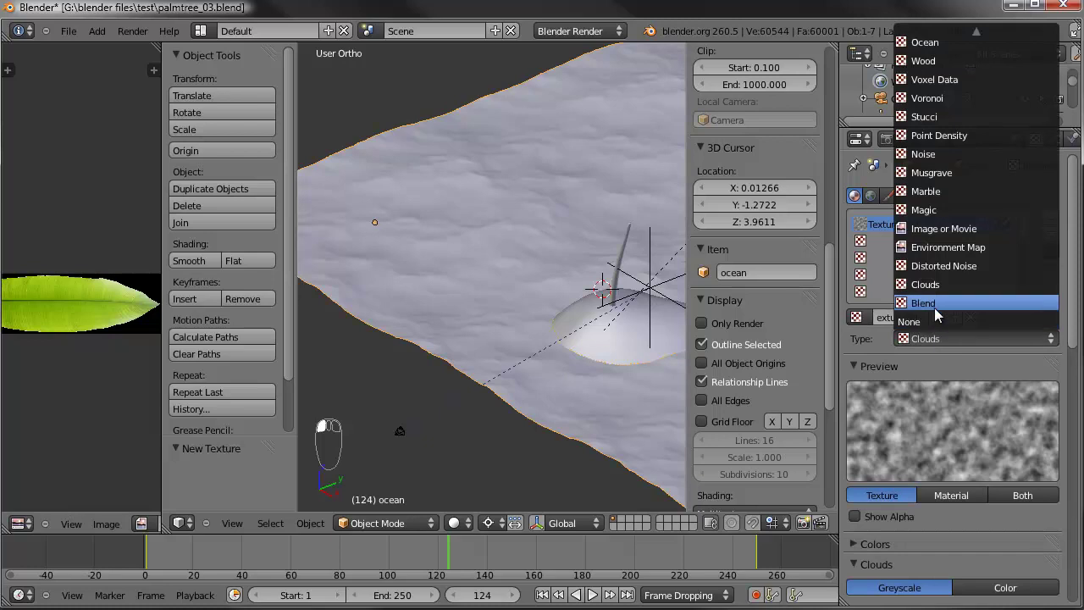
click(933, 303)
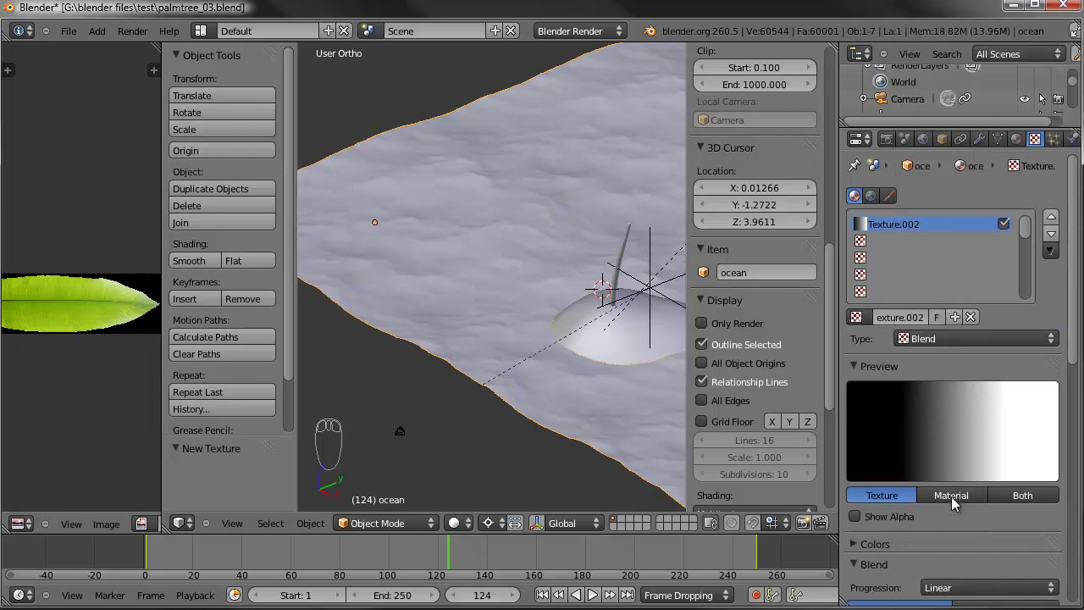
Step: Enable the colour ramp on the ocean's Blend texture and delete the ramp's black transparent stop
click(1016, 139)
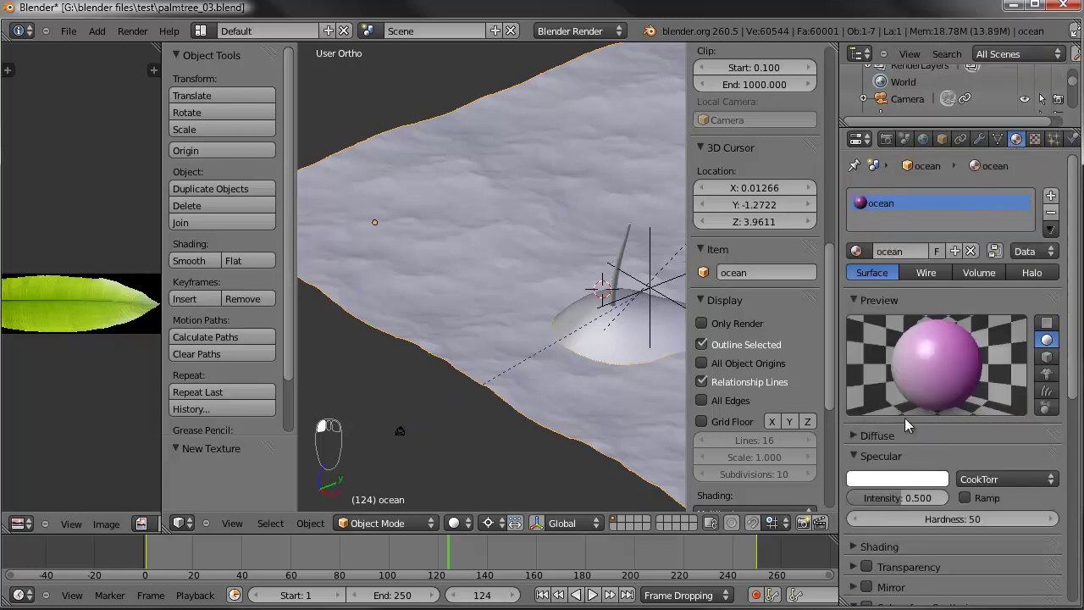
click(856, 434)
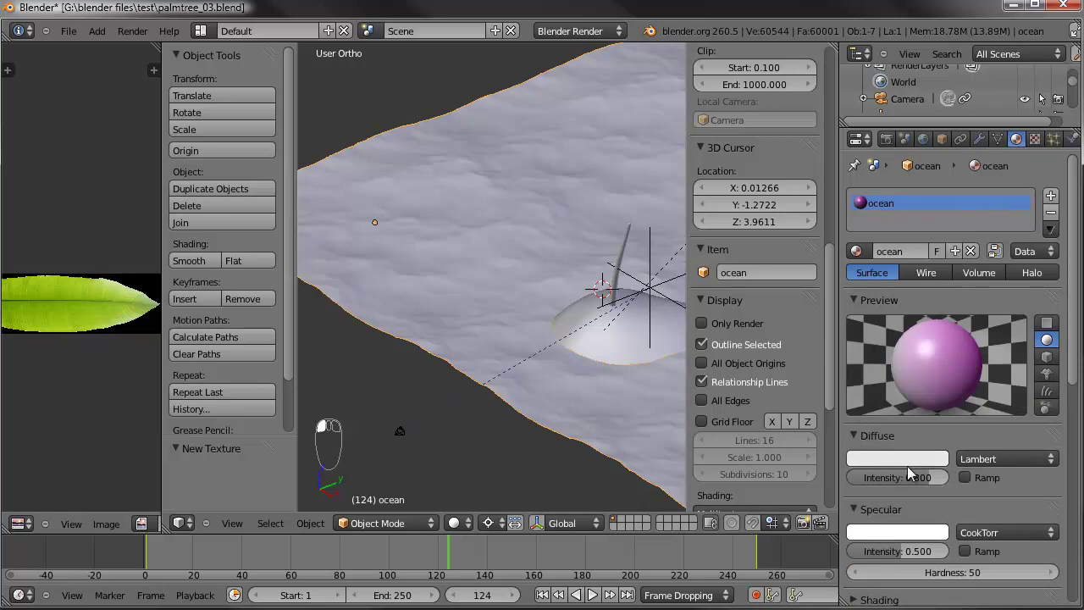
middle_drag(448, 211, 408, 279)
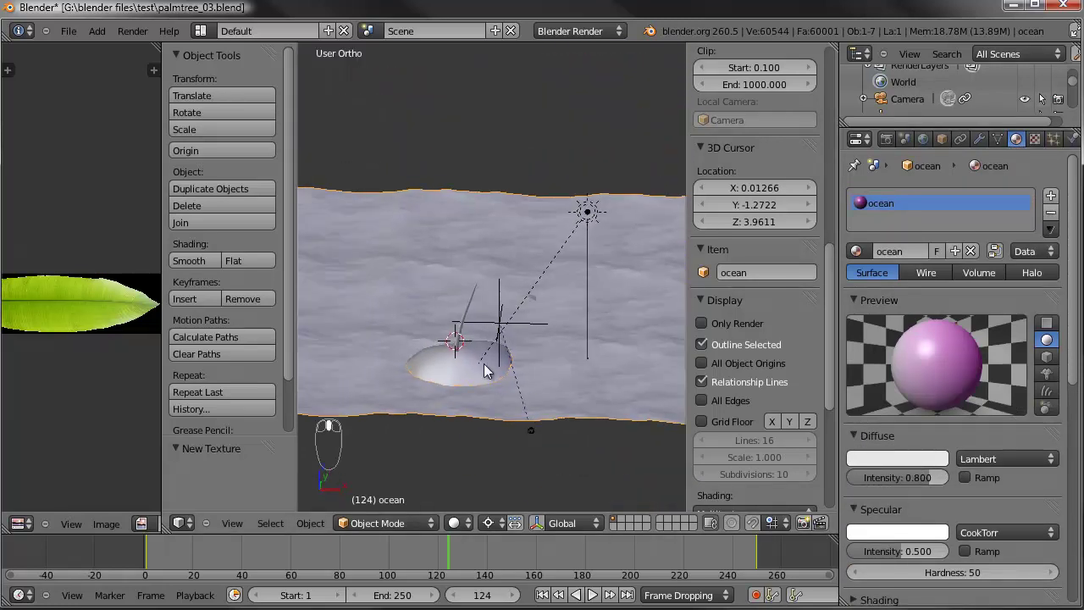
shift+middle_drag(560, 317, 577, 339)
scroll(584, 347, up, 2)
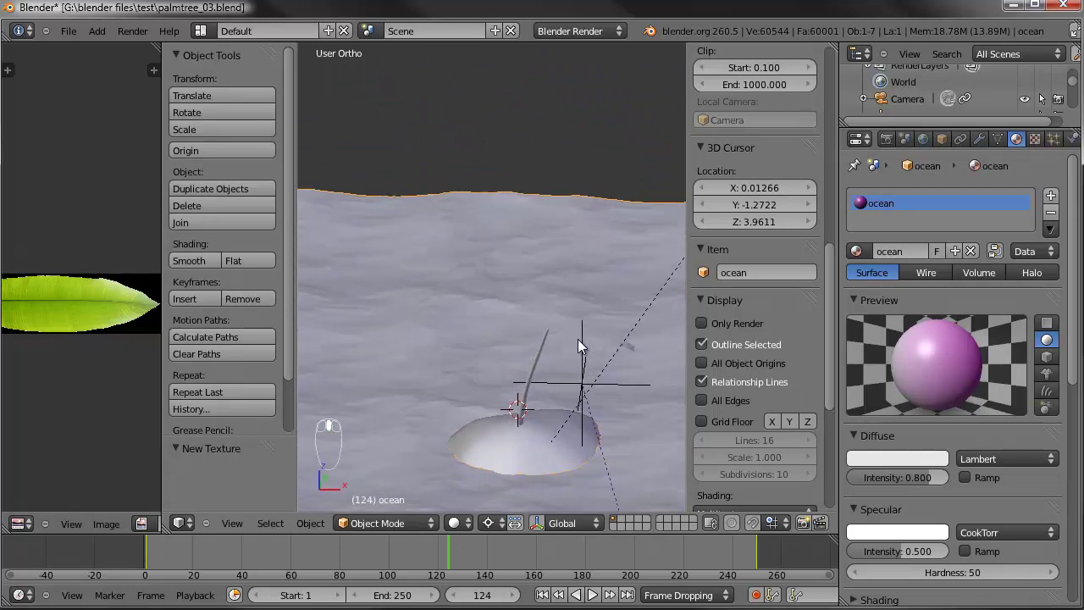
click(1033, 138)
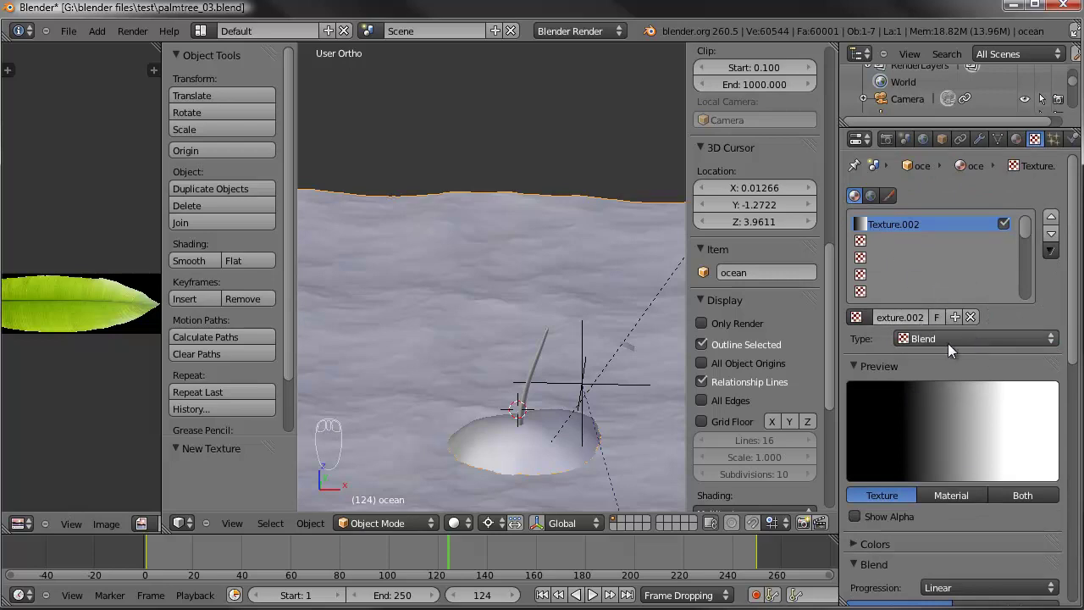
click(856, 543)
scroll(950, 512, down, 5)
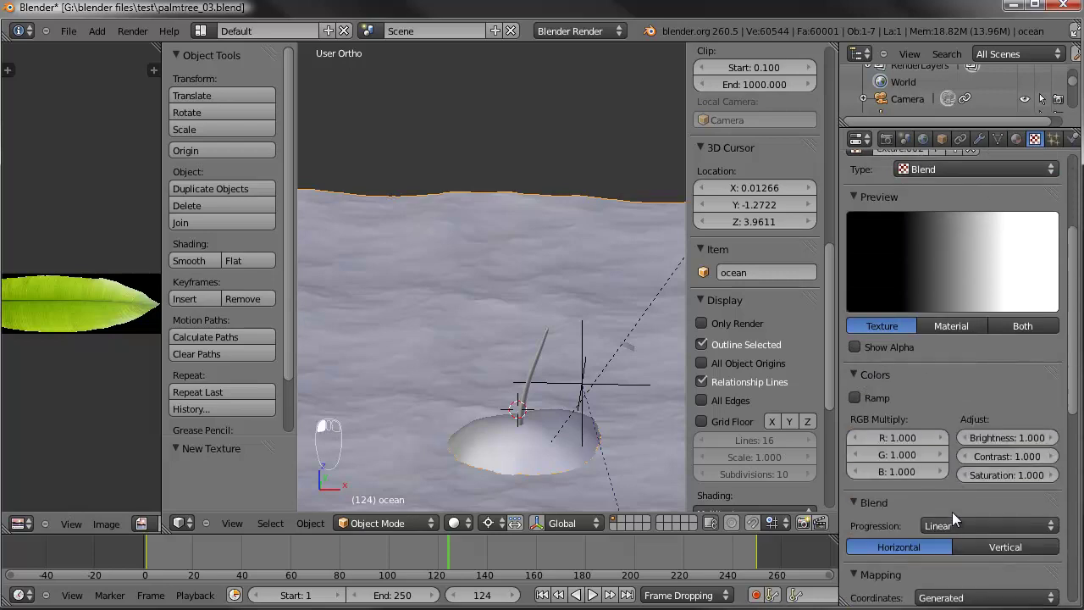
click(883, 401)
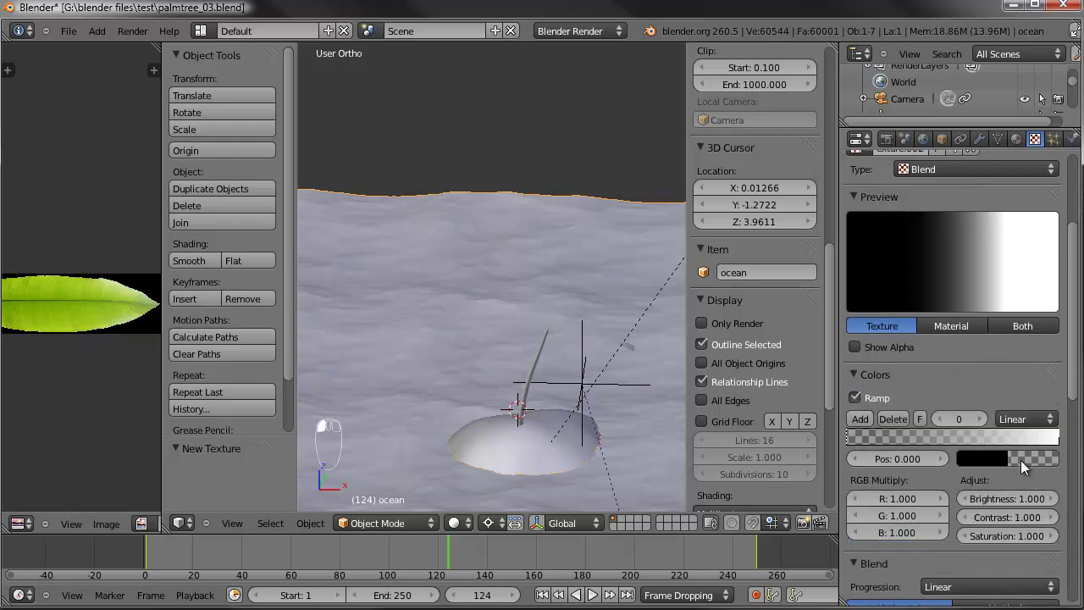
click(884, 418)
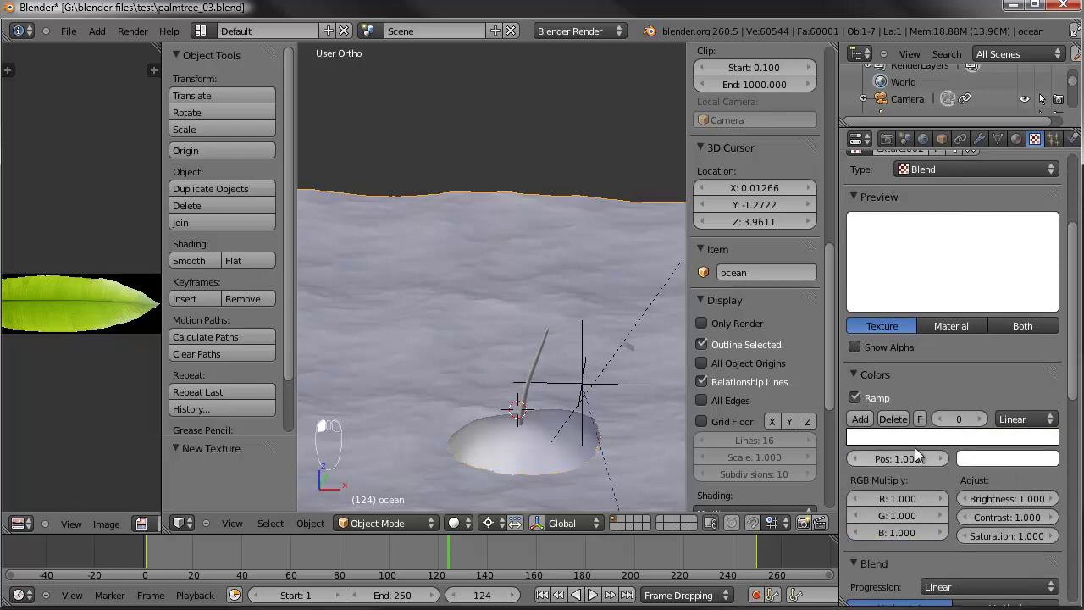
Step: Colour the remaining ramp stop light blue and switch the texture preview to show the material
click(1004, 457)
drag(1001, 292, 1003, 223)
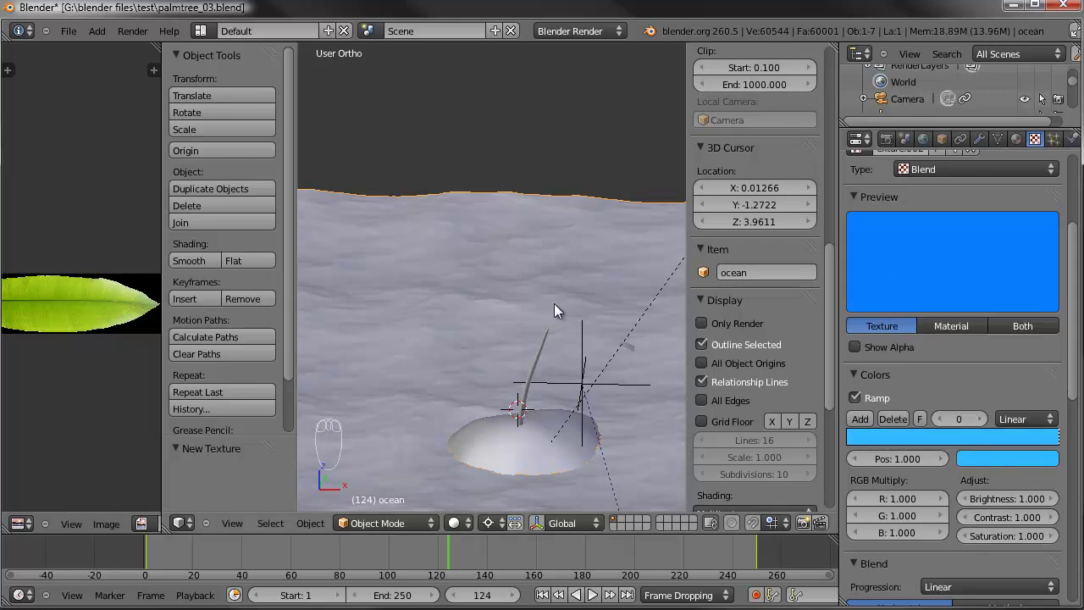
scroll(982, 364, up, 2)
scroll(974, 362, down, 1)
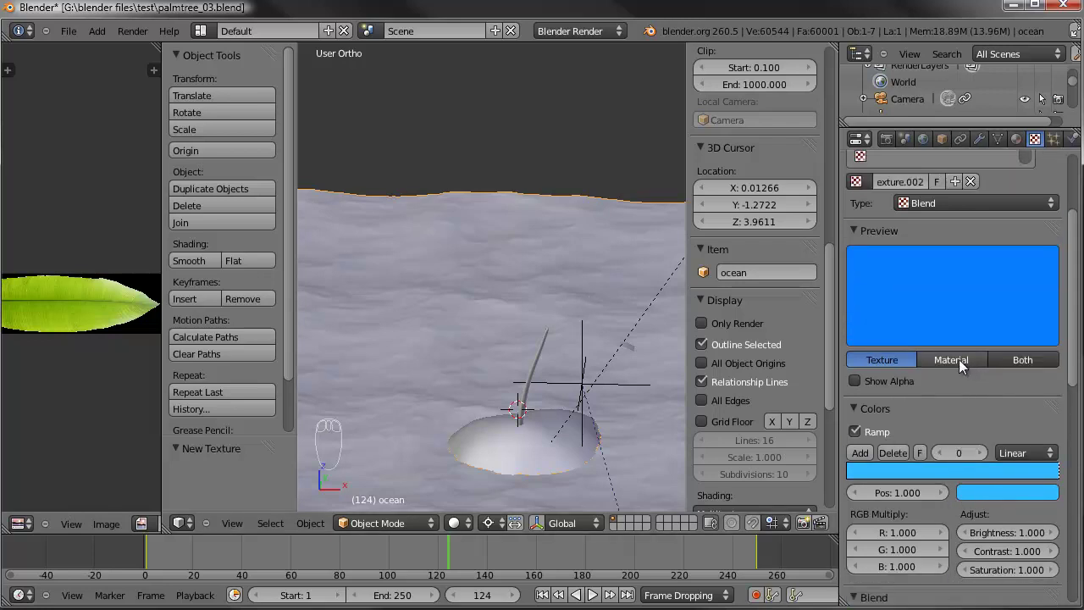
click(961, 359)
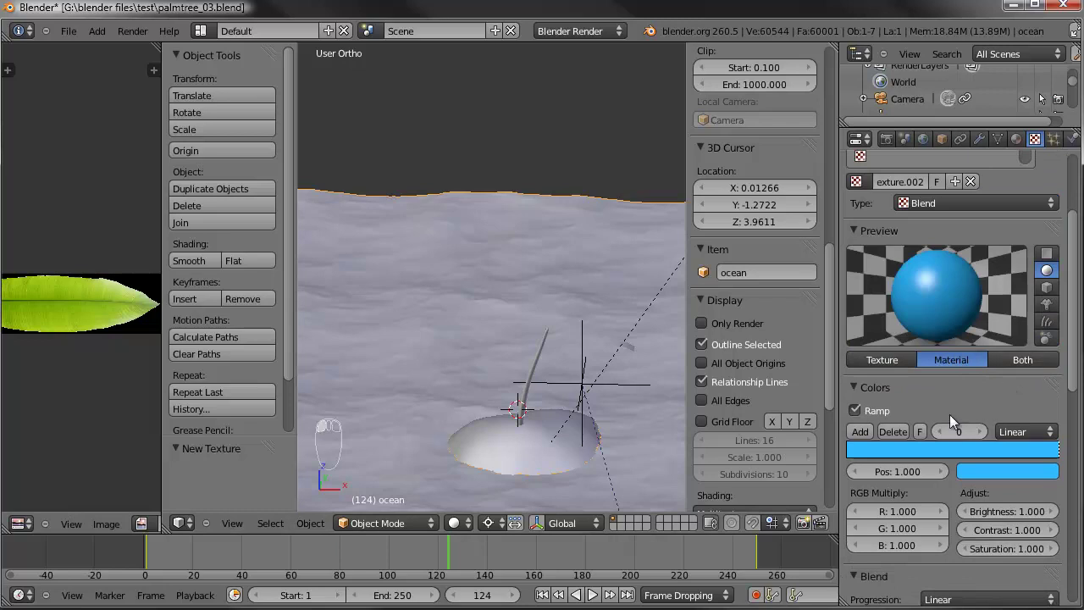
Step: Return to the ocean material's settings and collapse the Diffuse, Specular and Shading sections
scroll(950, 418, down, 4)
scroll(949, 414, up, 5)
click(1017, 139)
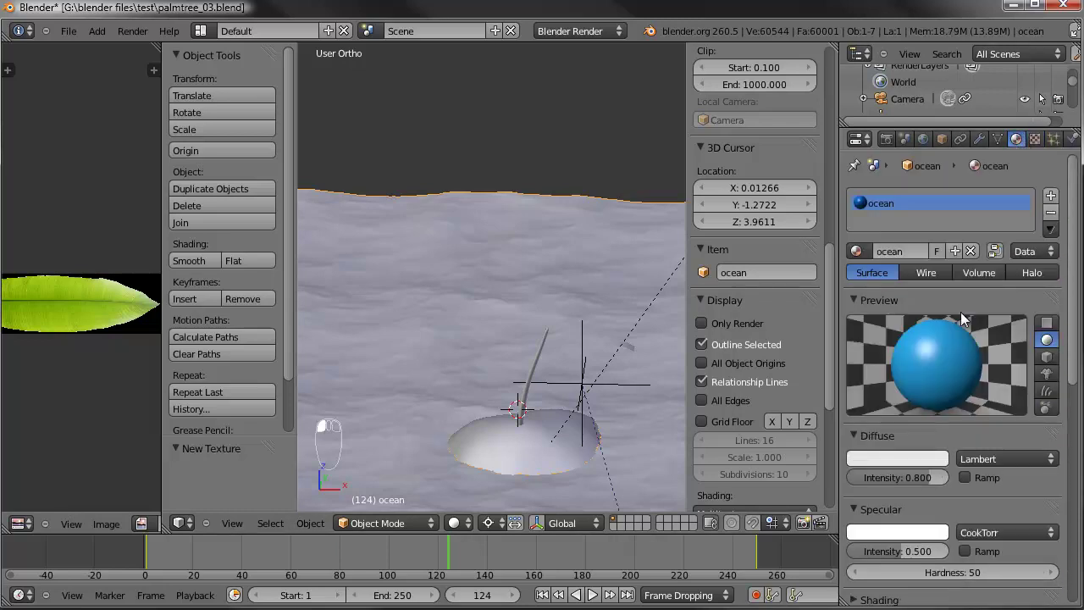
click(856, 437)
click(859, 455)
click(850, 494)
click(862, 493)
click(849, 496)
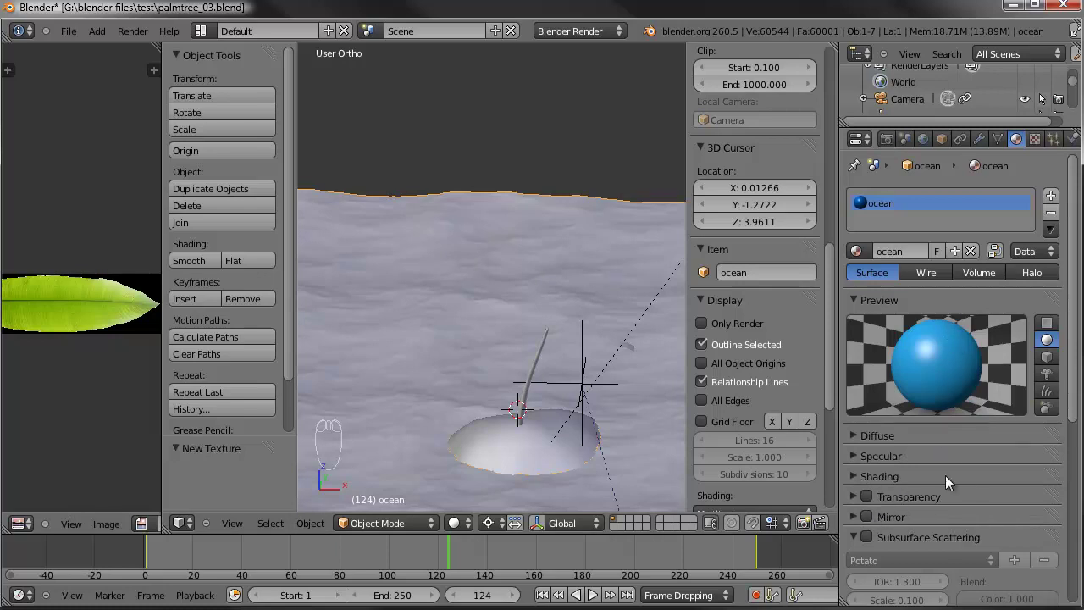
Step: Enable Mirror on the ocean material with a reflectivity of 0.05
click(857, 519)
click(866, 516)
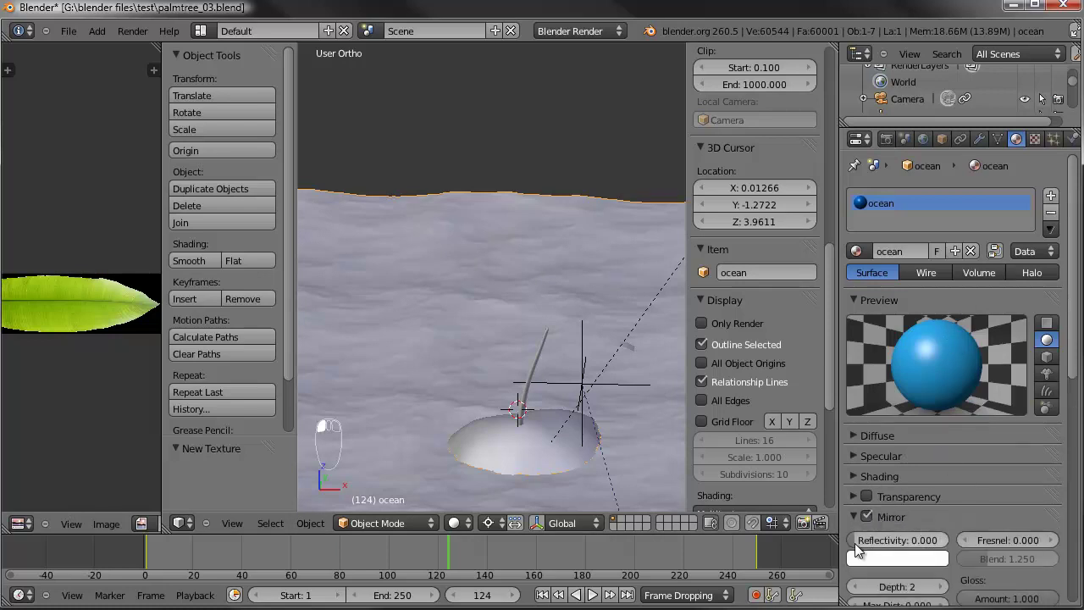
drag(856, 541, 897, 542)
click(916, 539)
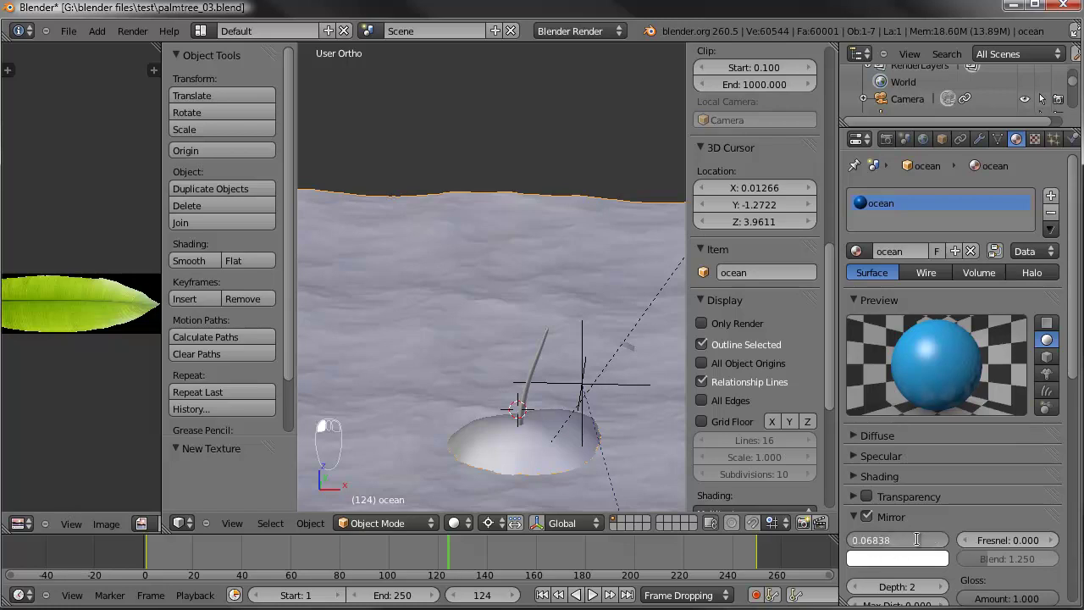
text(0.05)
key(Return)
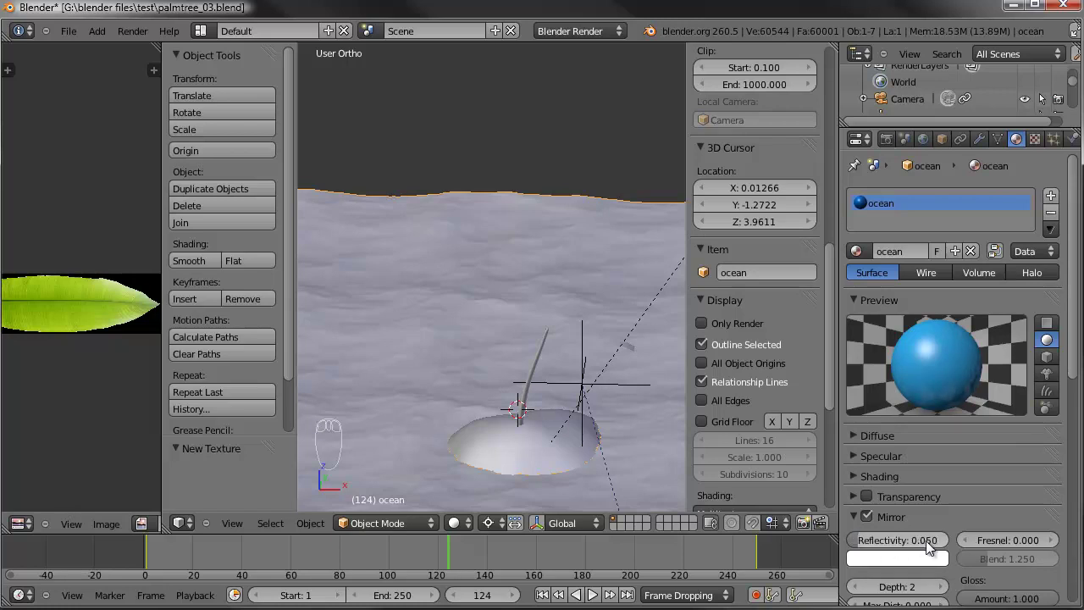
Step: Change the ocean material's specular shader to WardIso and set its intensity to 0.75
click(851, 456)
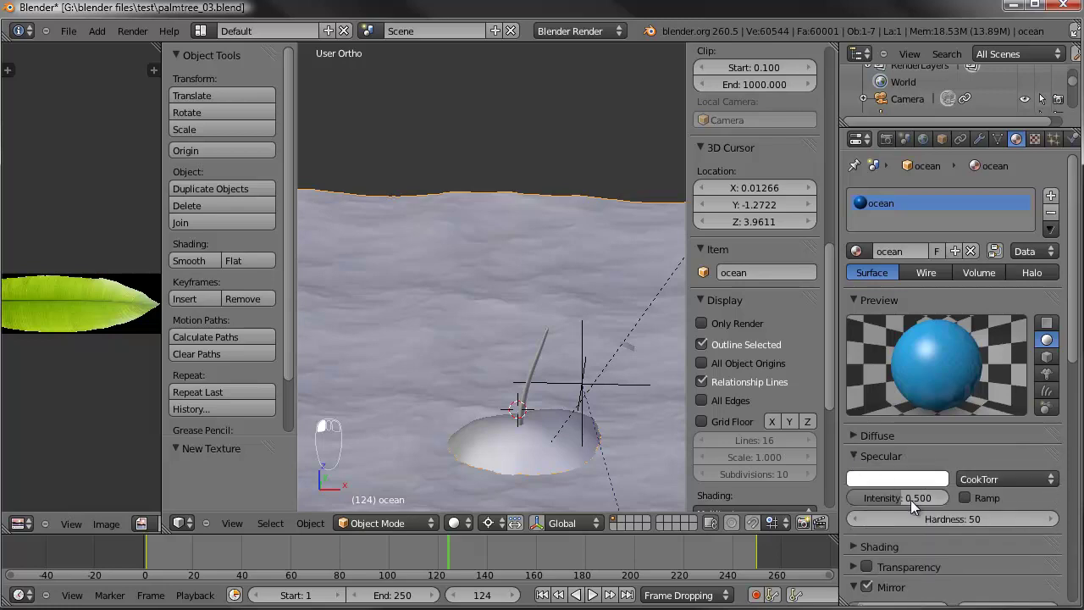
click(979, 480)
click(961, 389)
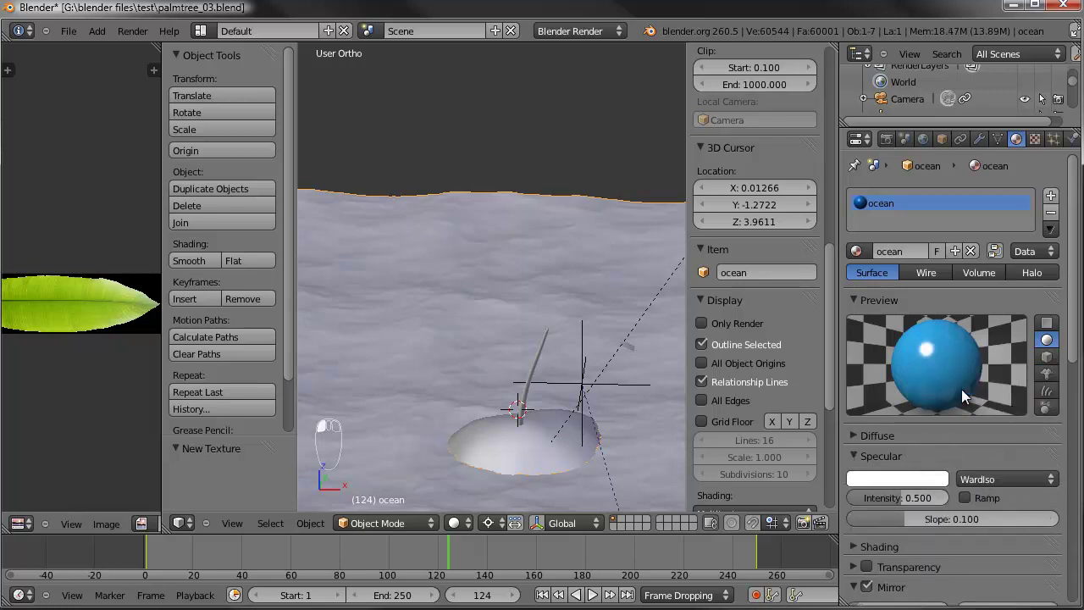
drag(901, 499, 922, 501)
click(922, 500)
text(0.75)
key(Return)
Step: Set the ocean material's specular slope to 0.02 and preview the material on the monkey head
drag(923, 525, 875, 519)
click(874, 520)
text(0.02)
key(Return)
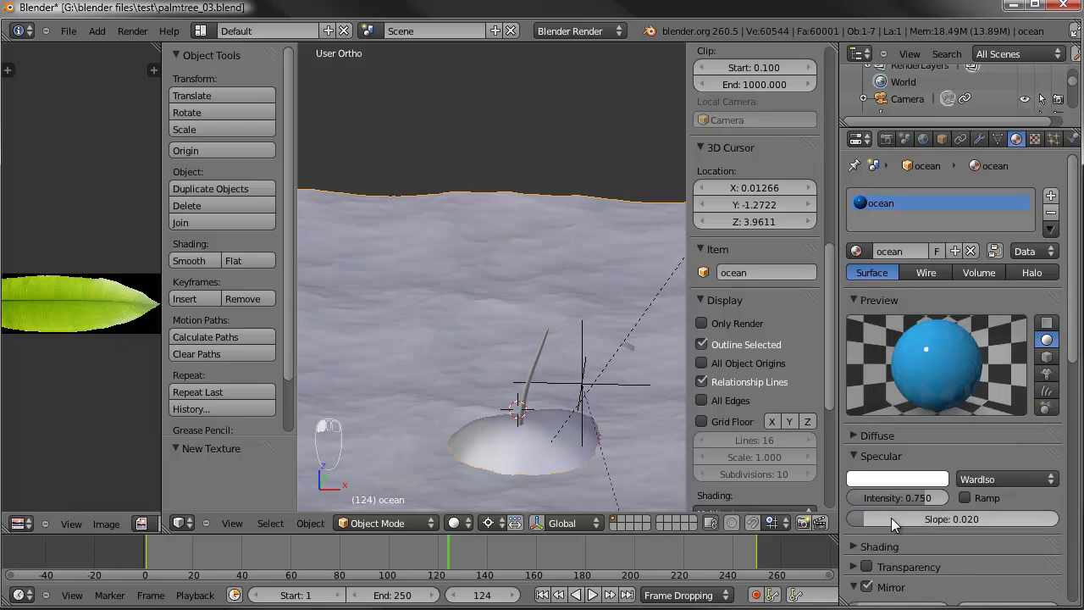
click(1046, 375)
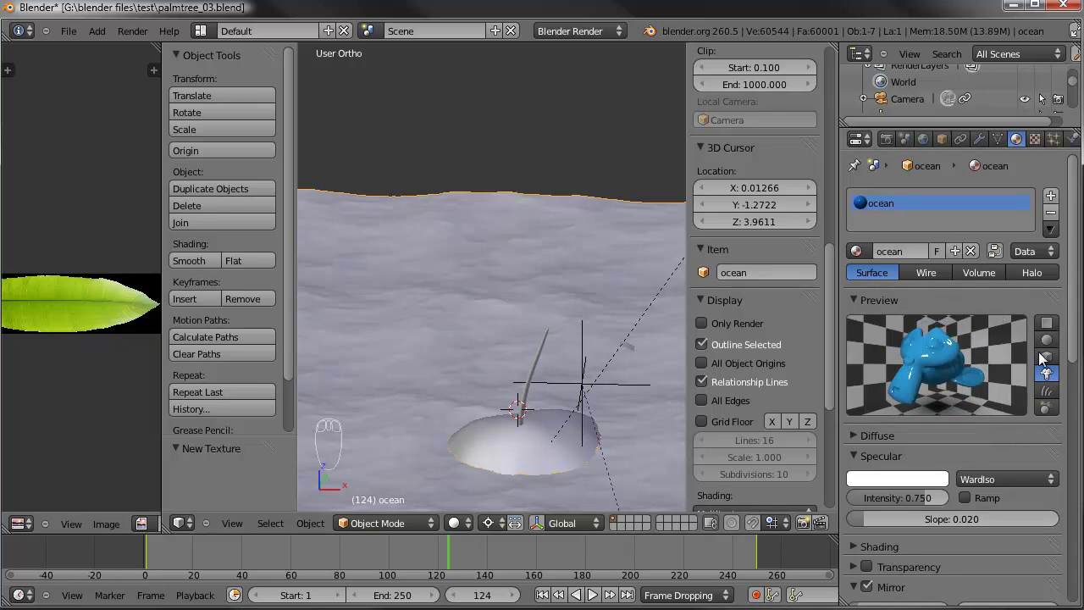
Step: Add a second texture of type Clouds in the ocean material's next empty texture slot
click(1034, 139)
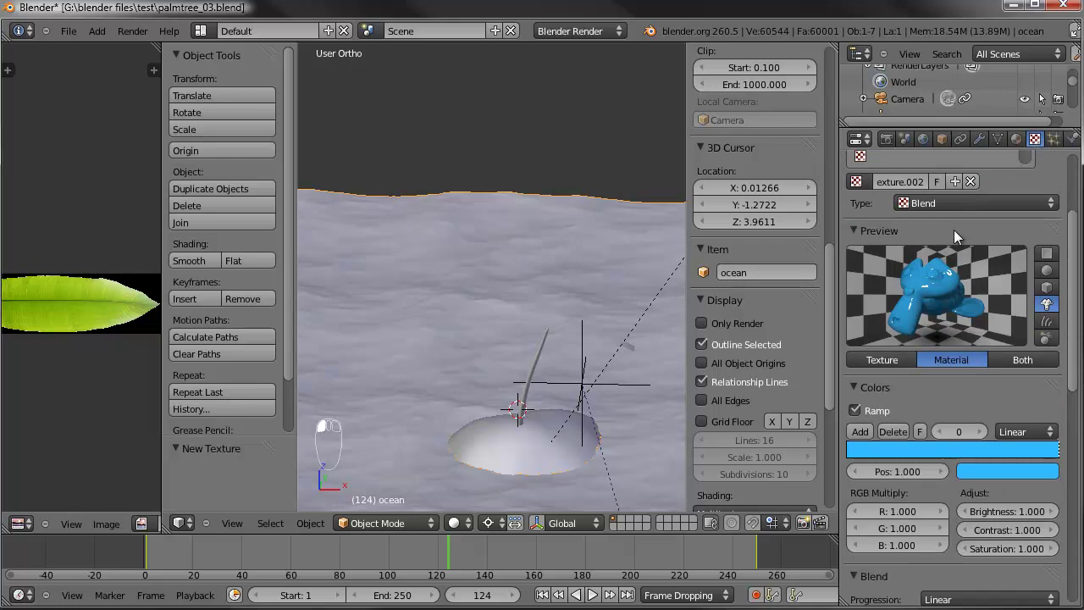
scroll(954, 229, up, 2)
click(906, 172)
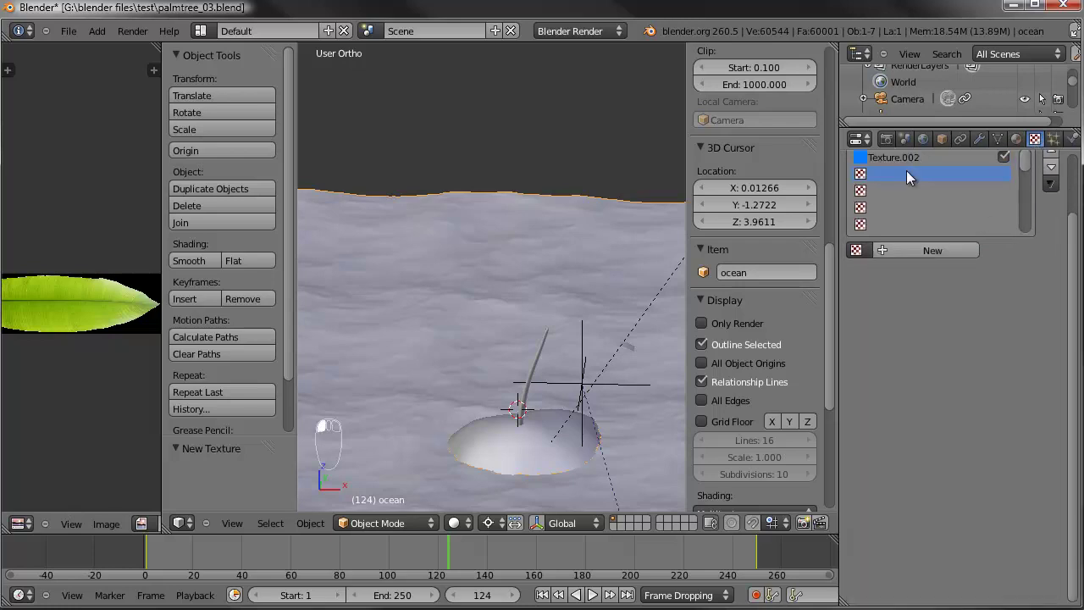
click(920, 252)
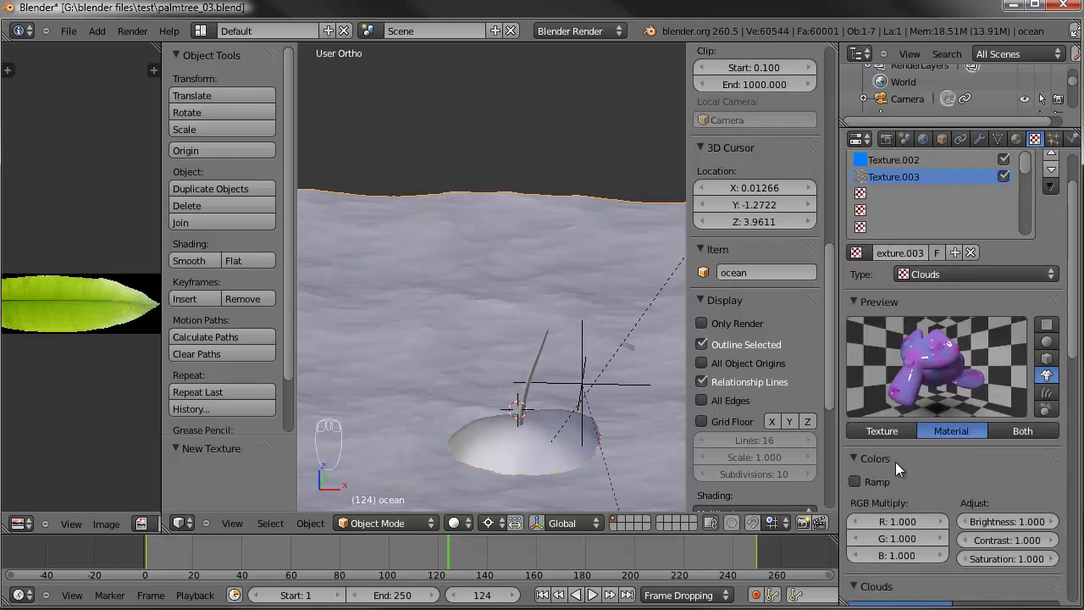
Step: Collapse the new texture's Colors and Clouds sections, and make it influence the geometry normal instead of the diffuse colour
click(855, 458)
click(854, 478)
scroll(889, 477, down, 6)
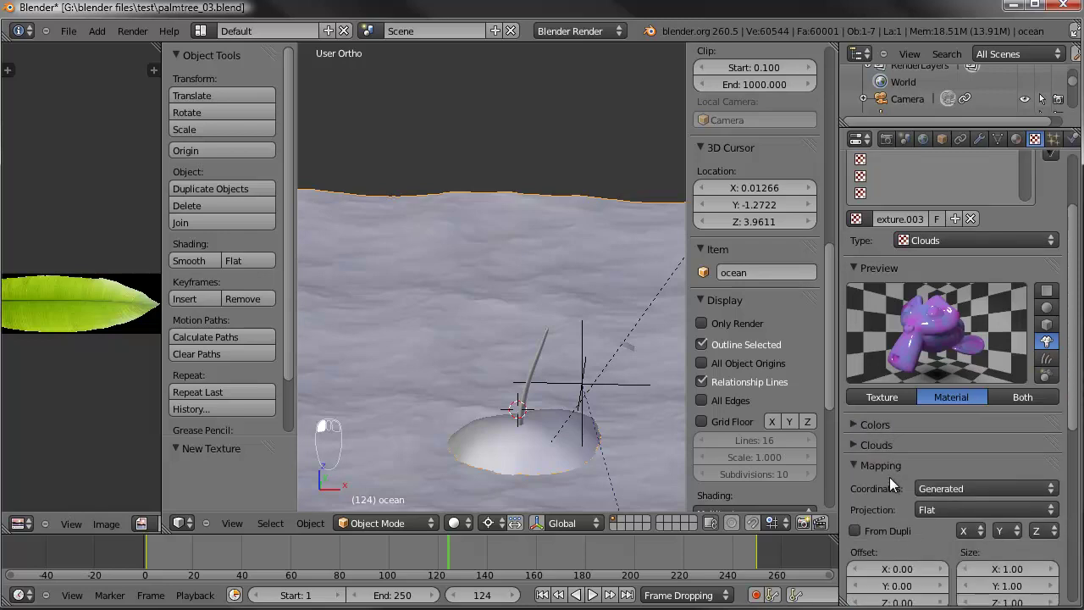
scroll(889, 476, down, 1)
click(854, 486)
click(966, 562)
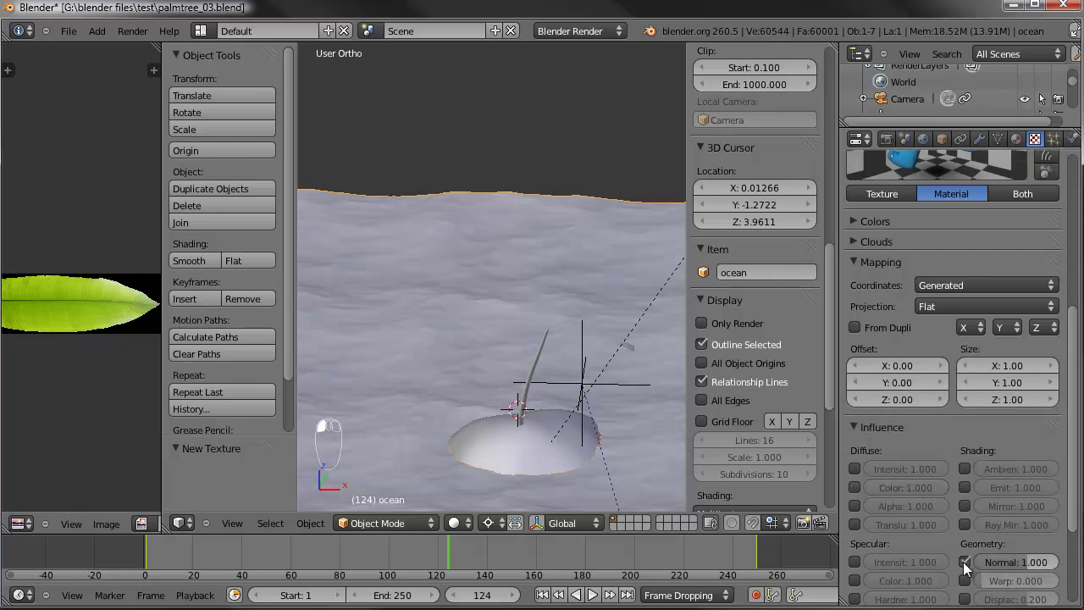
scroll(984, 524, up, 2)
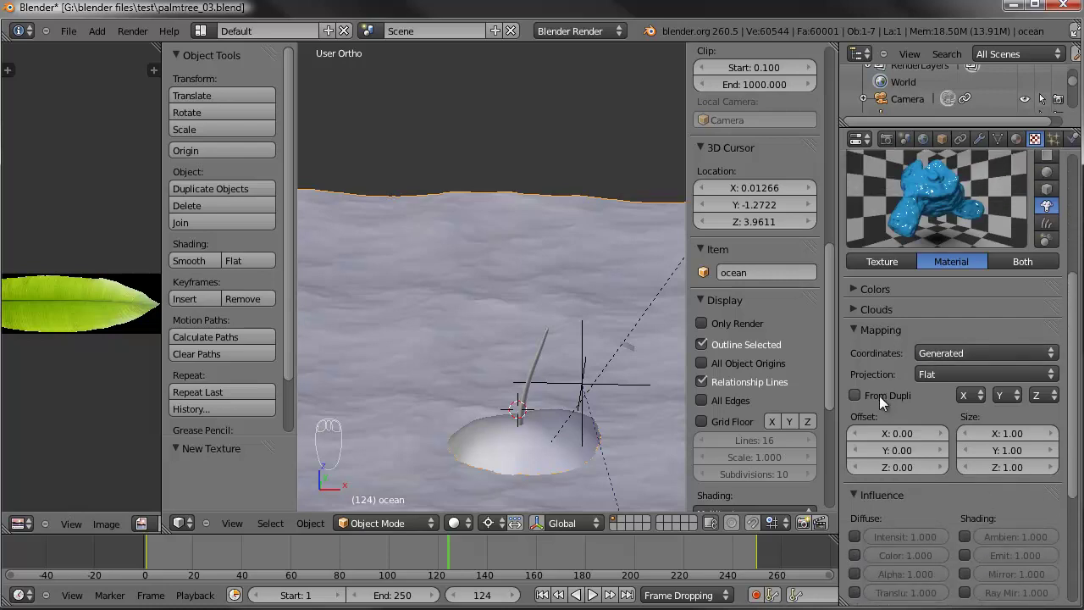
Step: Set the ocean's new Clouds texture to a noise depth of 9 and a size of 0.33
click(853, 309)
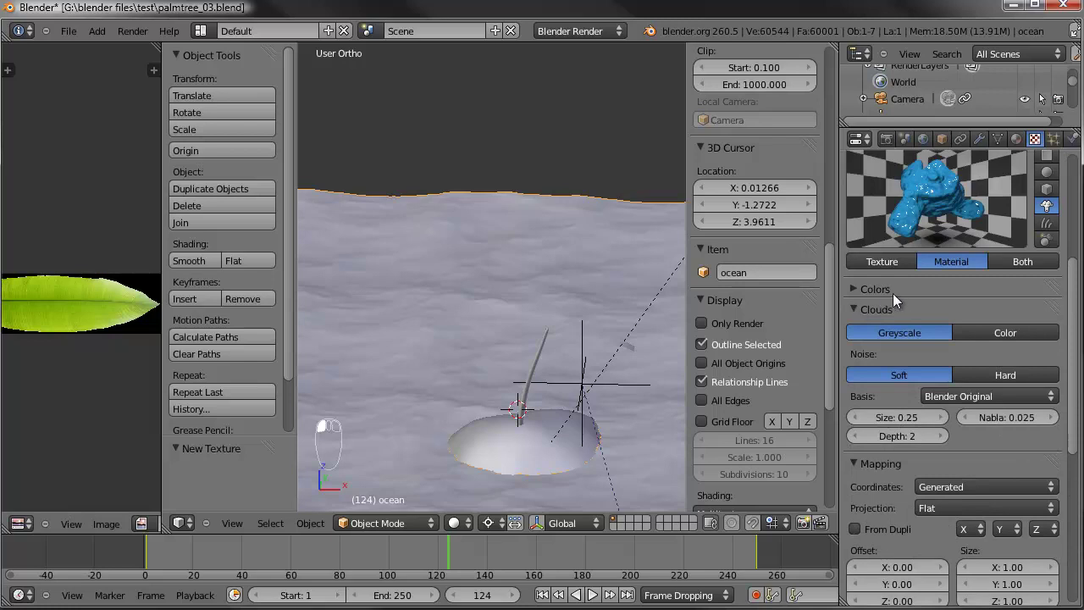
click(938, 436)
click(938, 436)
click(938, 436)
click(938, 436)
click(938, 436)
click(938, 436)
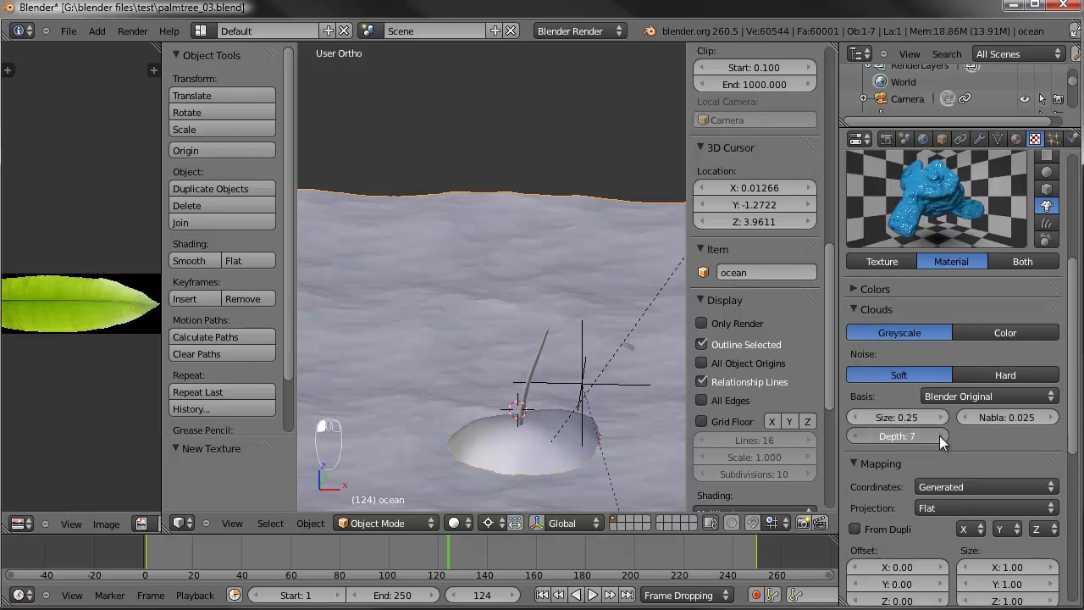
click(939, 435)
drag(900, 418, 927, 418)
Step: Preview the texture and material together, and try Voronoi F1, F2 and F3 as the Clouds noise basis
middle_drag(922, 289, 925, 347)
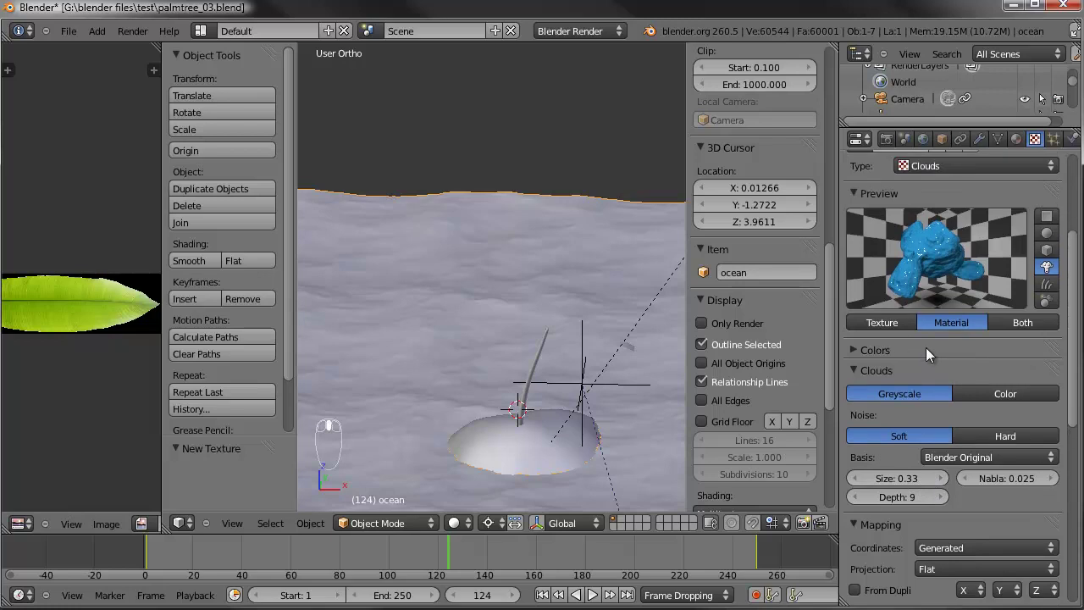
click(1018, 323)
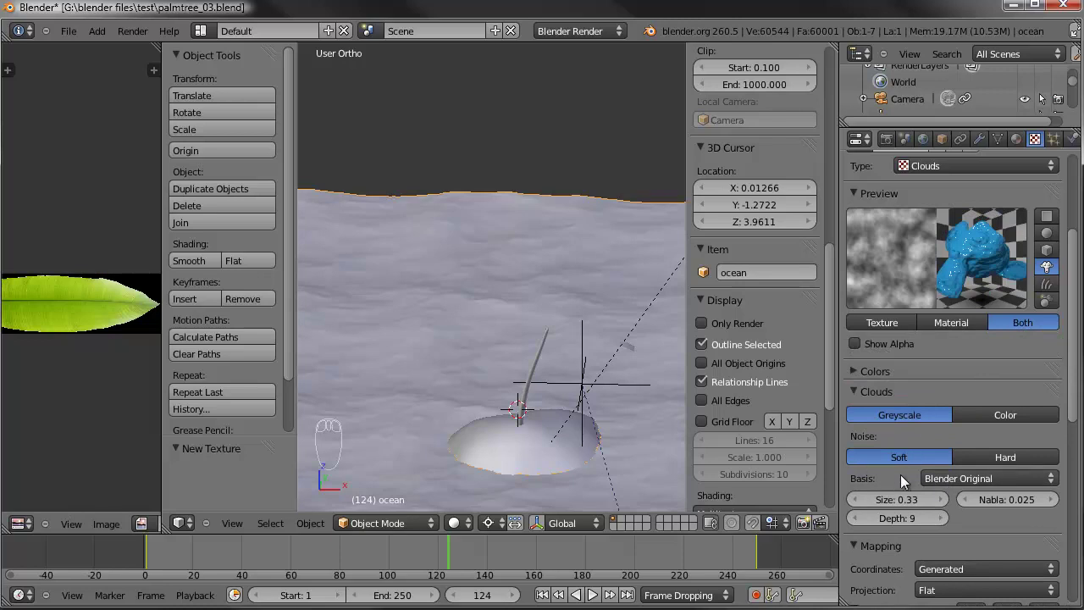
click(976, 479)
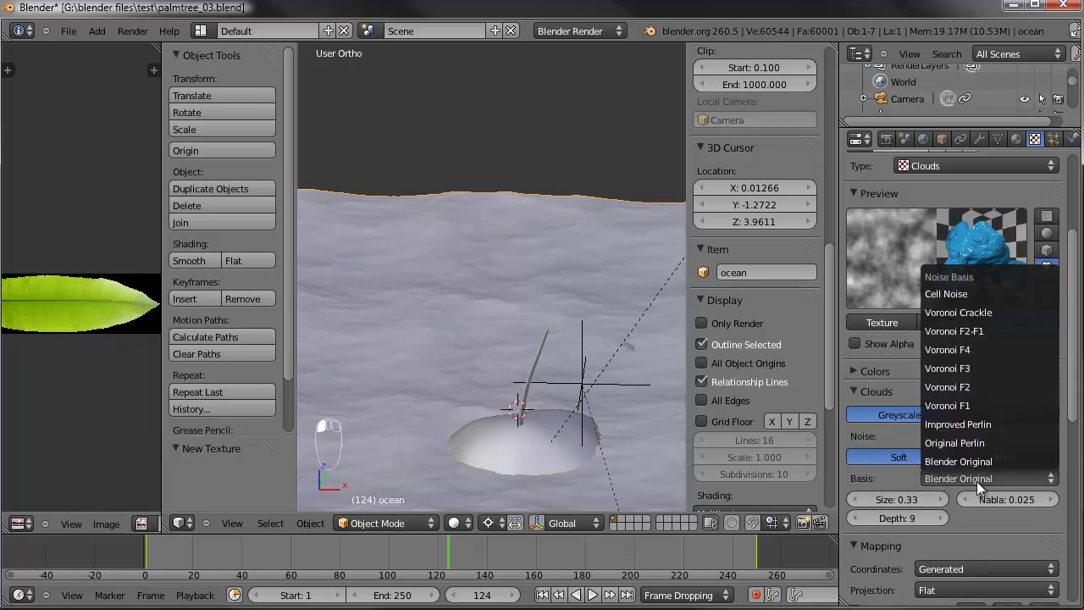
click(966, 403)
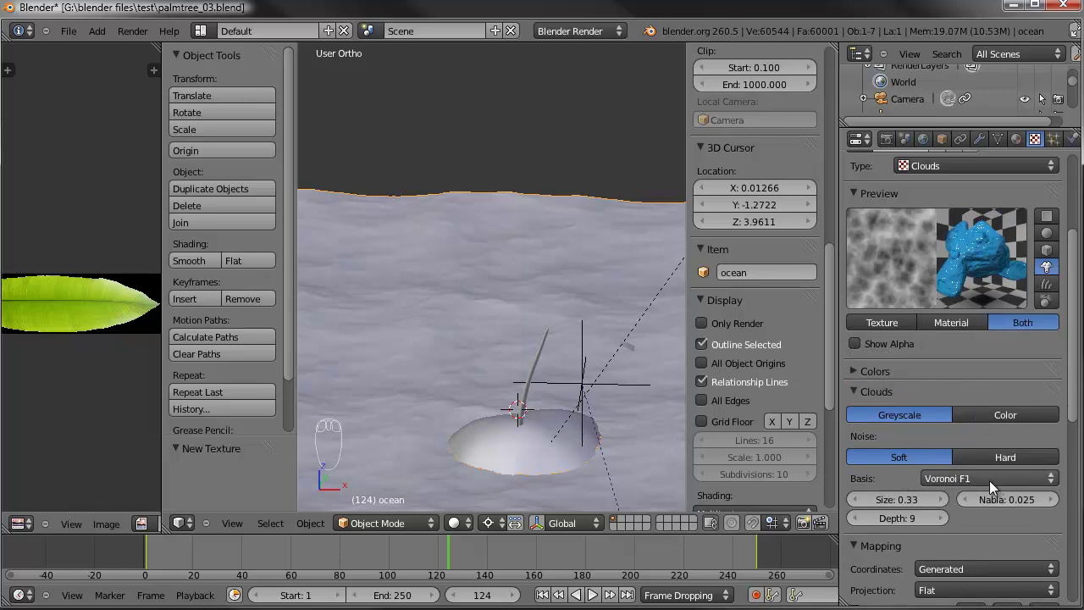
click(990, 480)
click(973, 388)
click(991, 474)
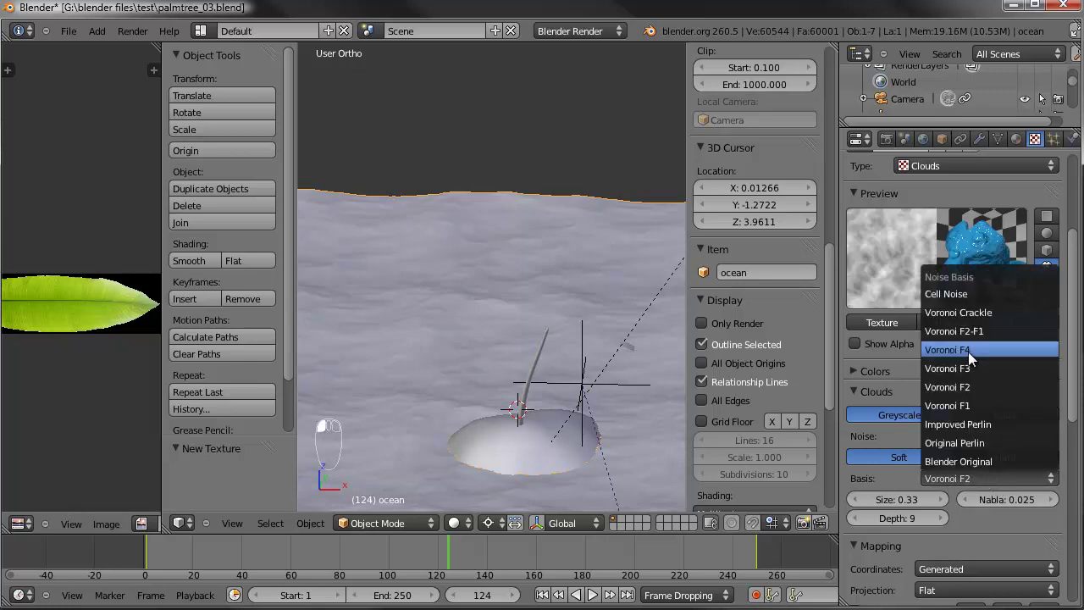
click(981, 364)
Step: Set the Clouds noise basis to Voronoi F2-F1 and the noise type to Hard
click(990, 474)
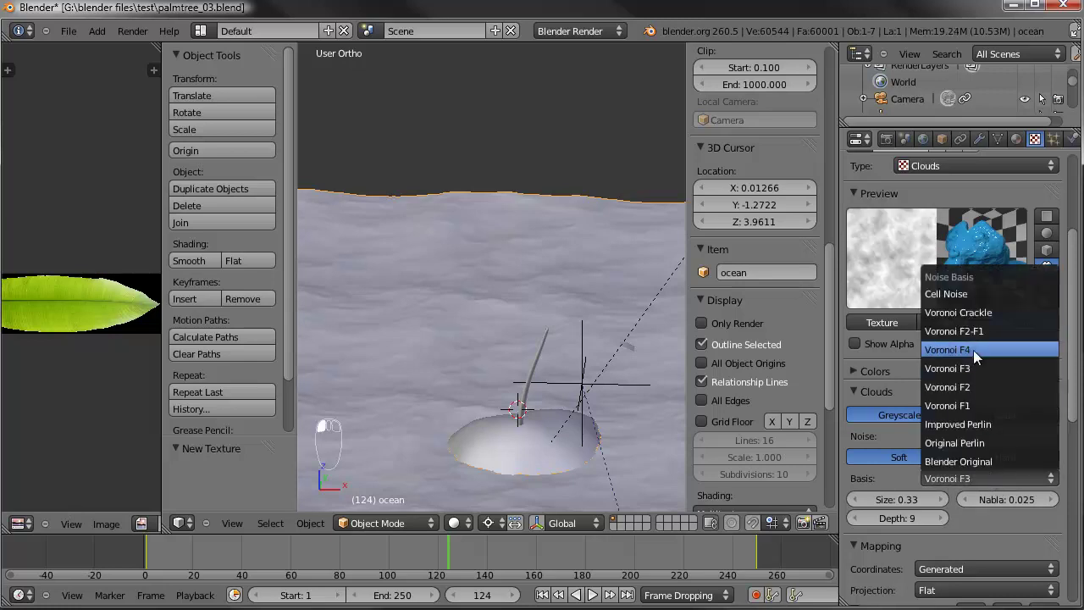
click(971, 333)
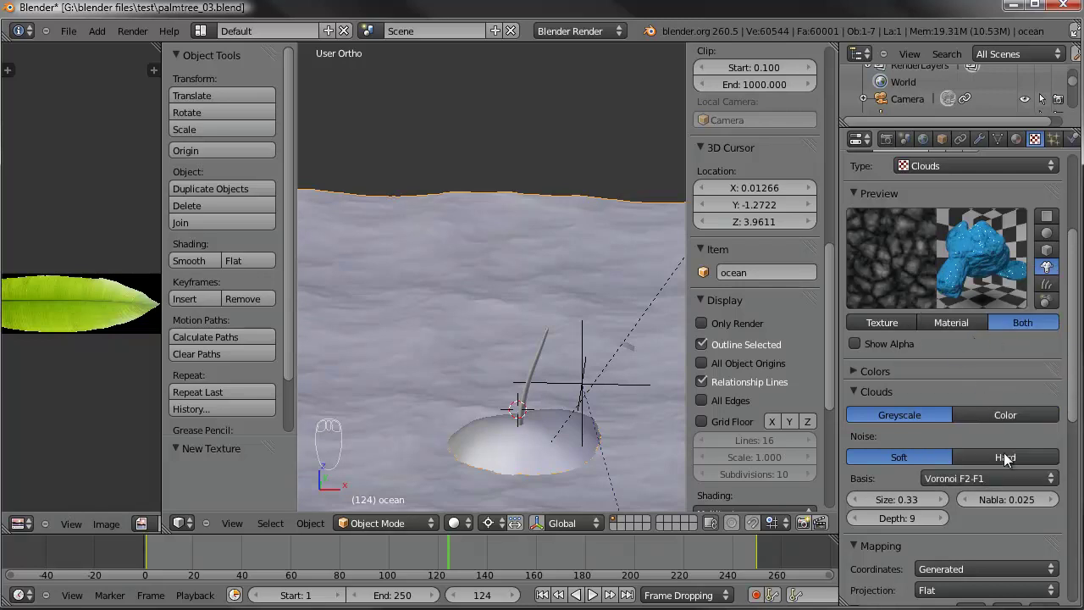
click(980, 458)
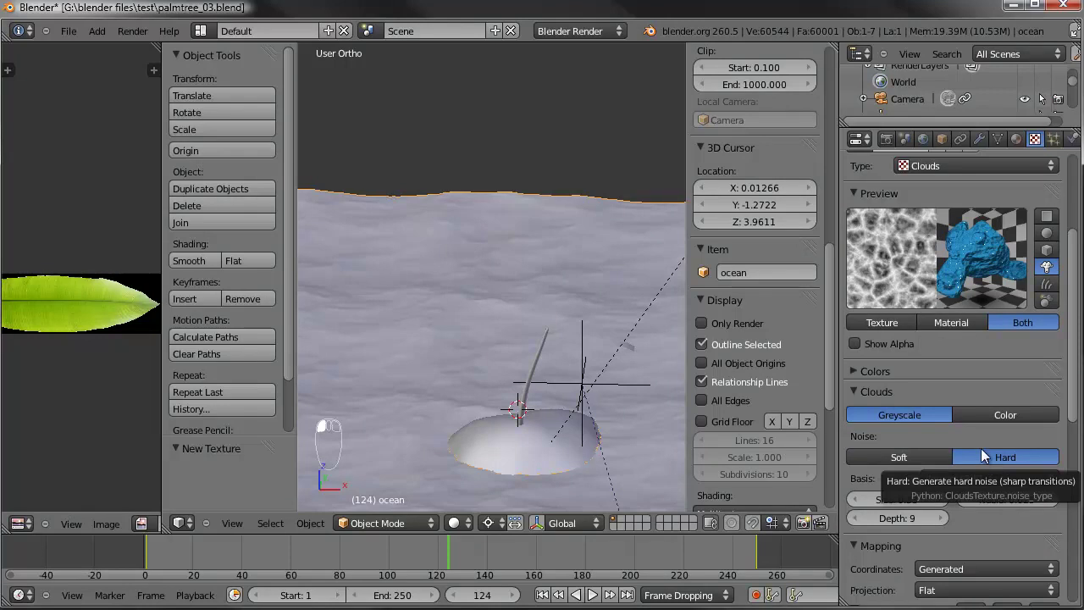
Step: Lower the Clouds texture's contrast to 0.561 and preview the ocean material on a sphere
drag(842, 286, 791, 288)
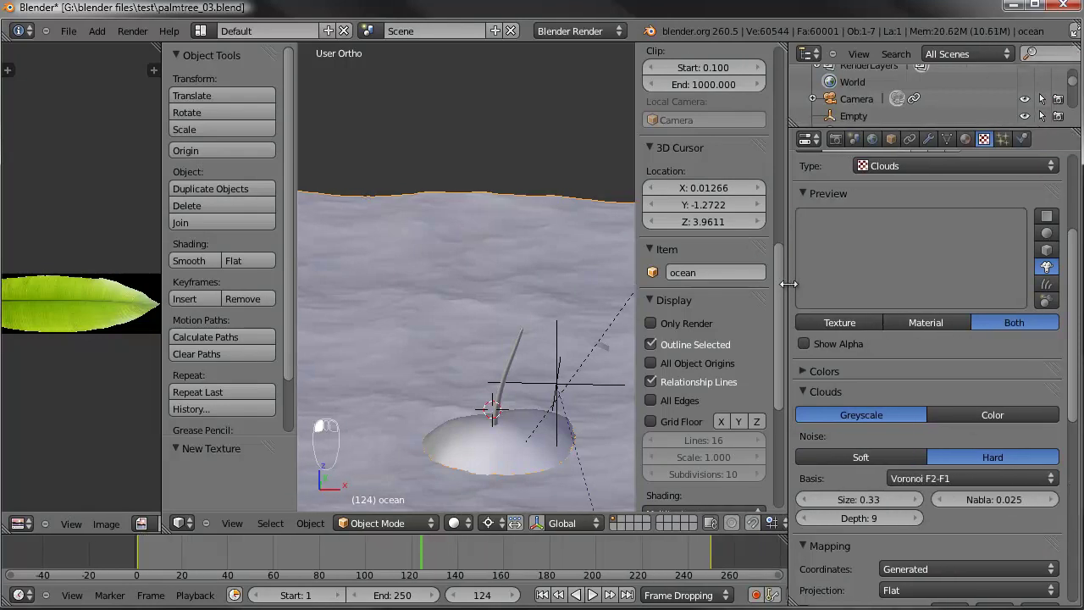
click(811, 392)
click(800, 372)
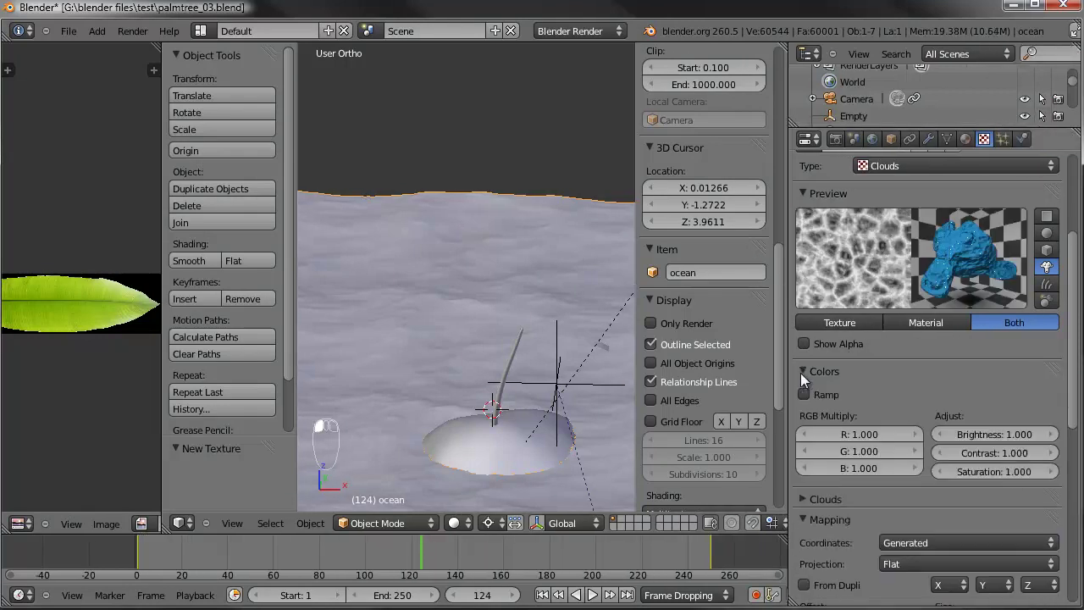
drag(1005, 454, 974, 453)
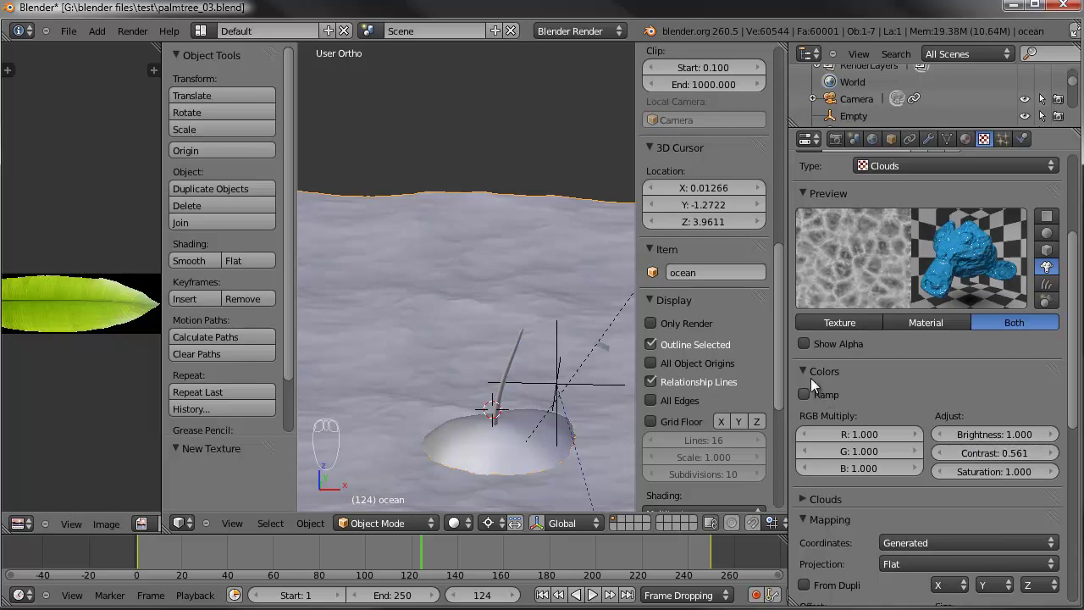
click(838, 371)
click(1046, 234)
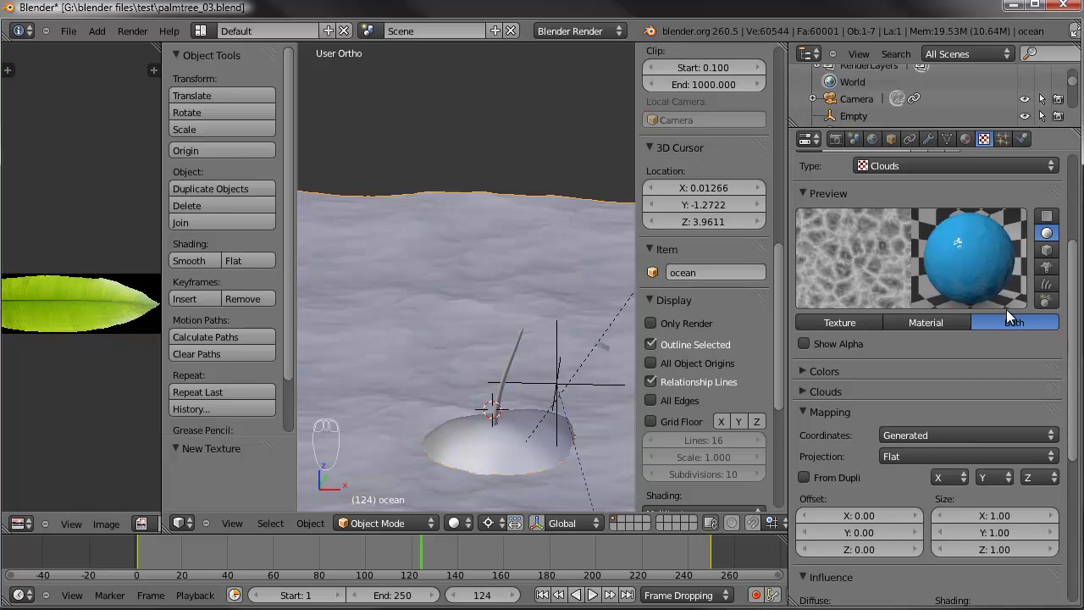
Step: Set the ocean material's mirror reflectivity to 0.1
click(965, 139)
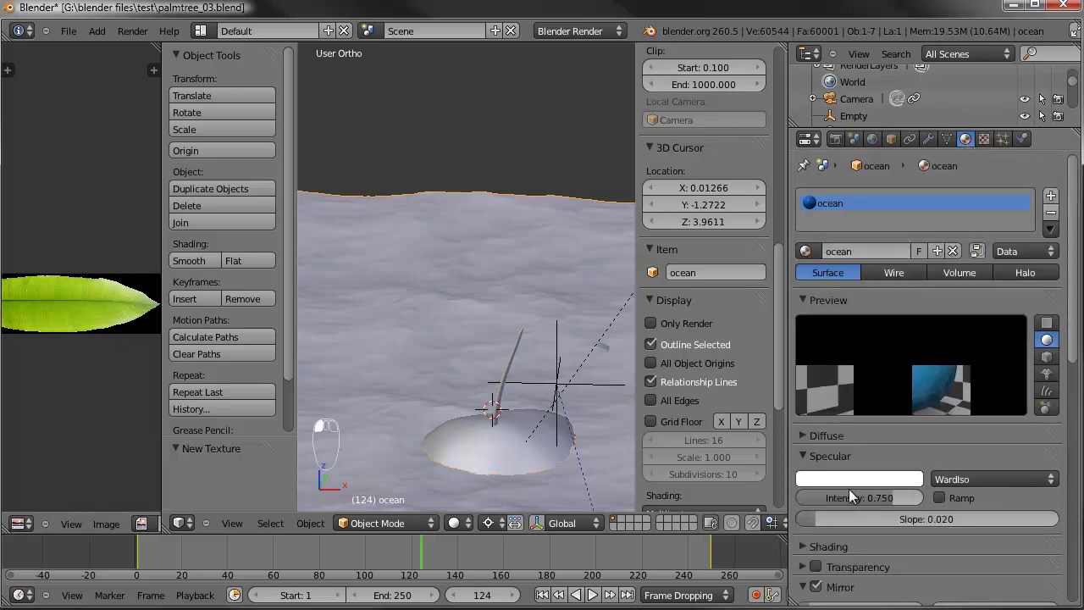
scroll(900, 545, down, 1)
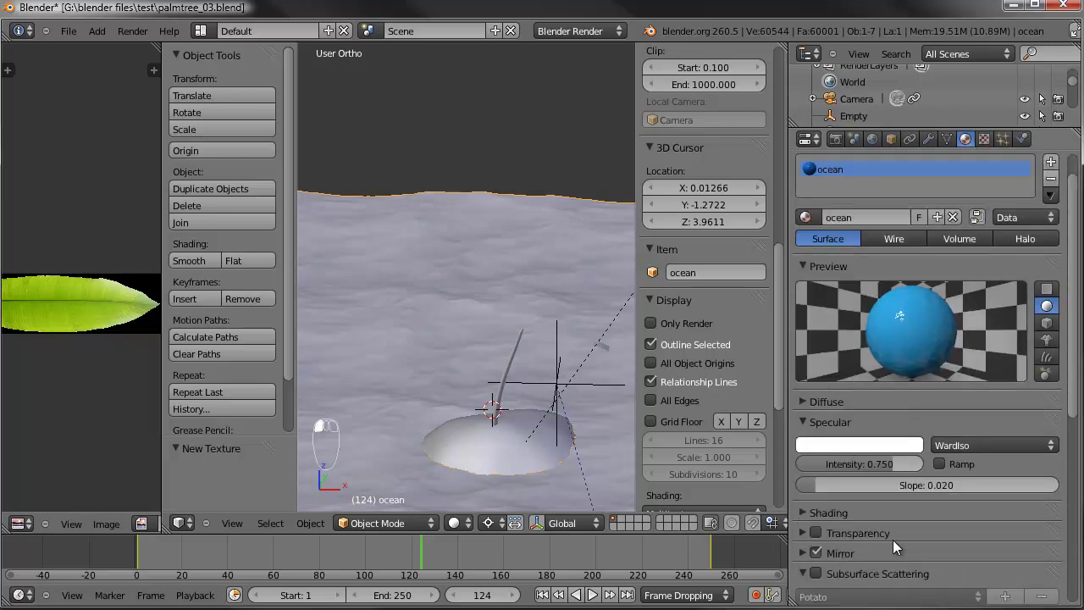
click(838, 553)
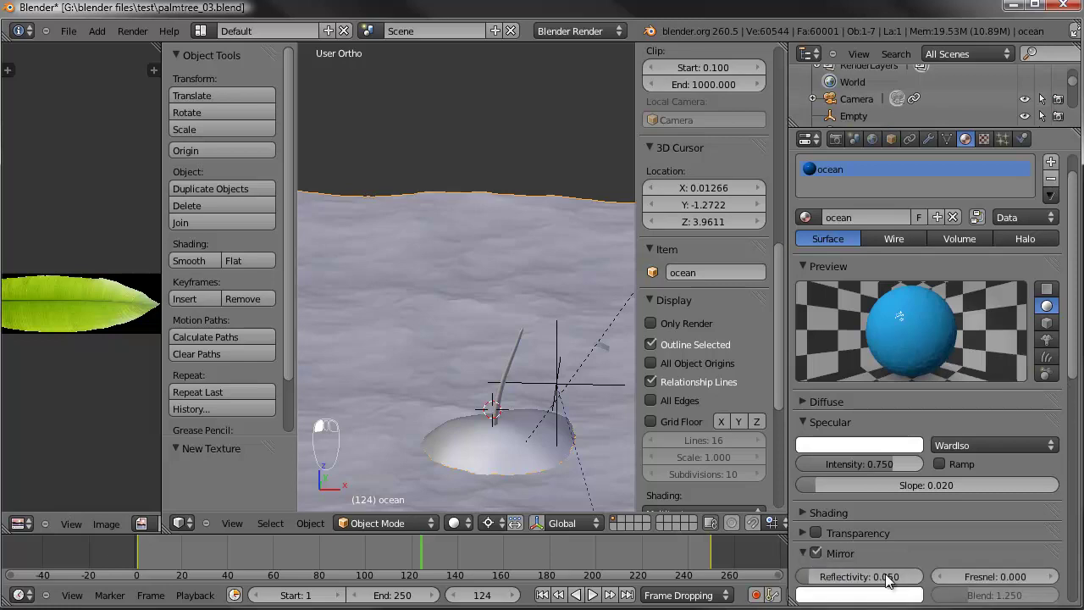
text(0.1)
key(Return)
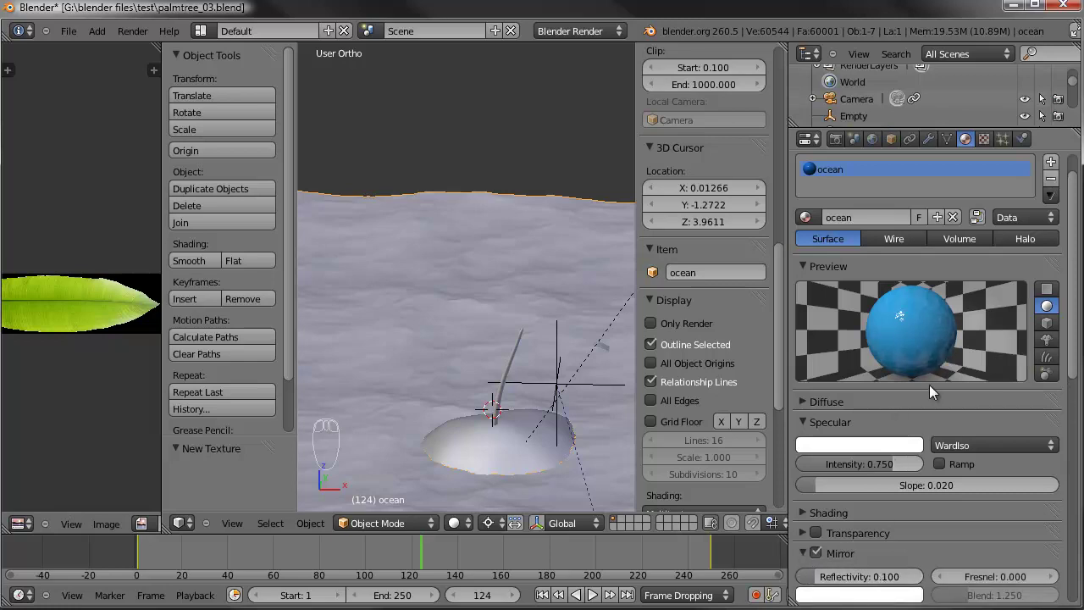
Step: Check the last render result, and enable Blend Sky in the world settings
key(F11)
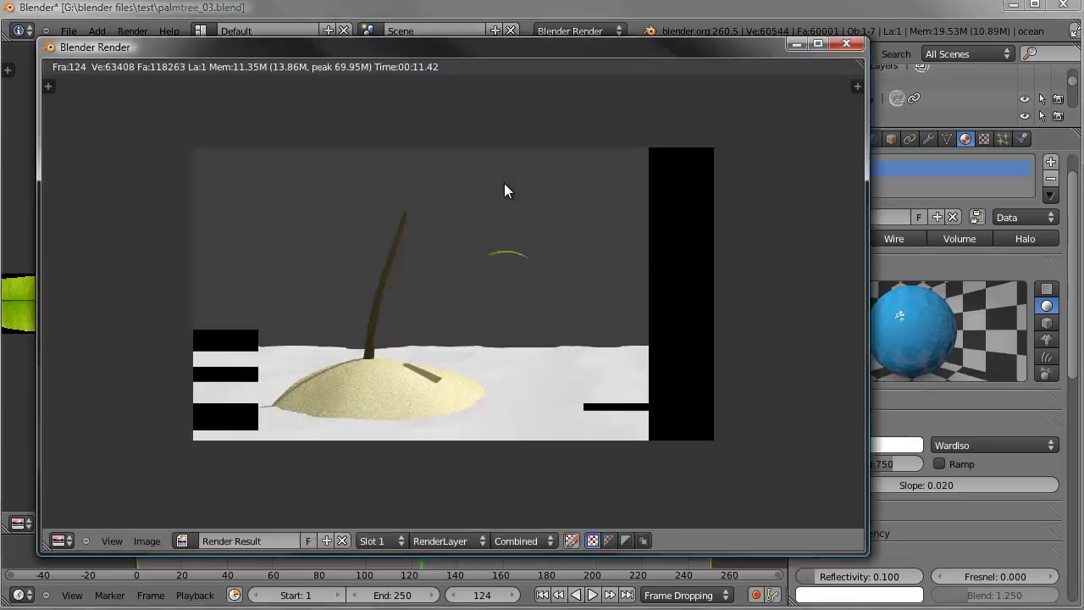
key(F11)
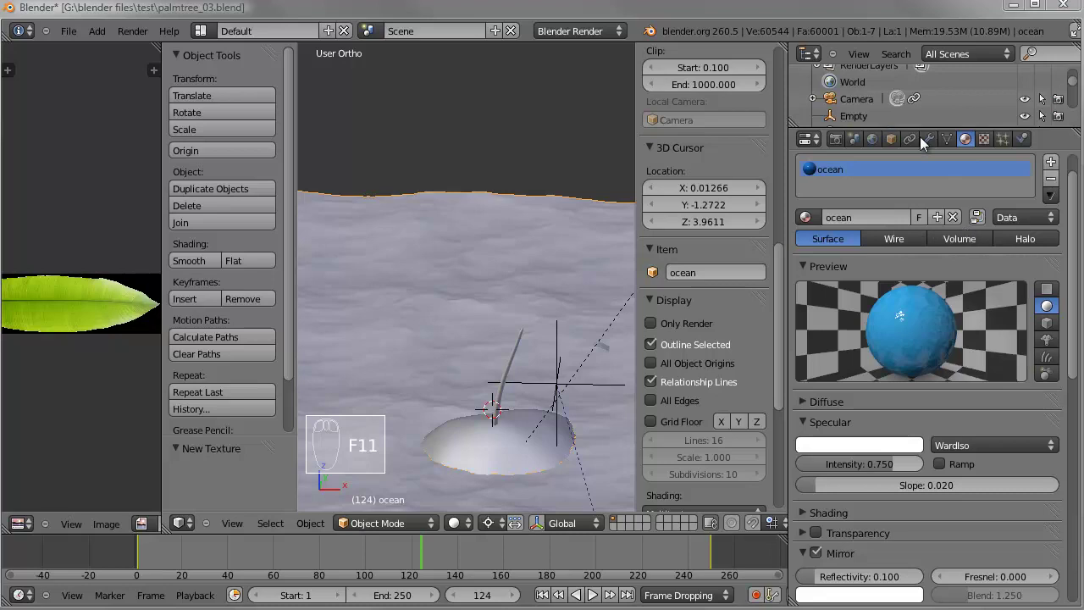
click(872, 139)
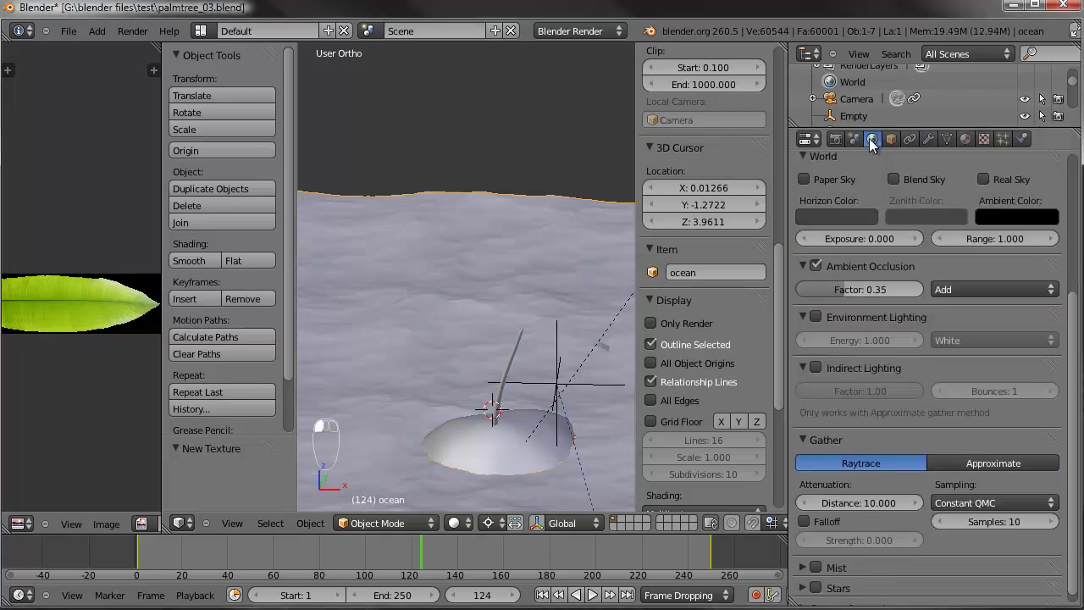
scroll(856, 179, up, 3)
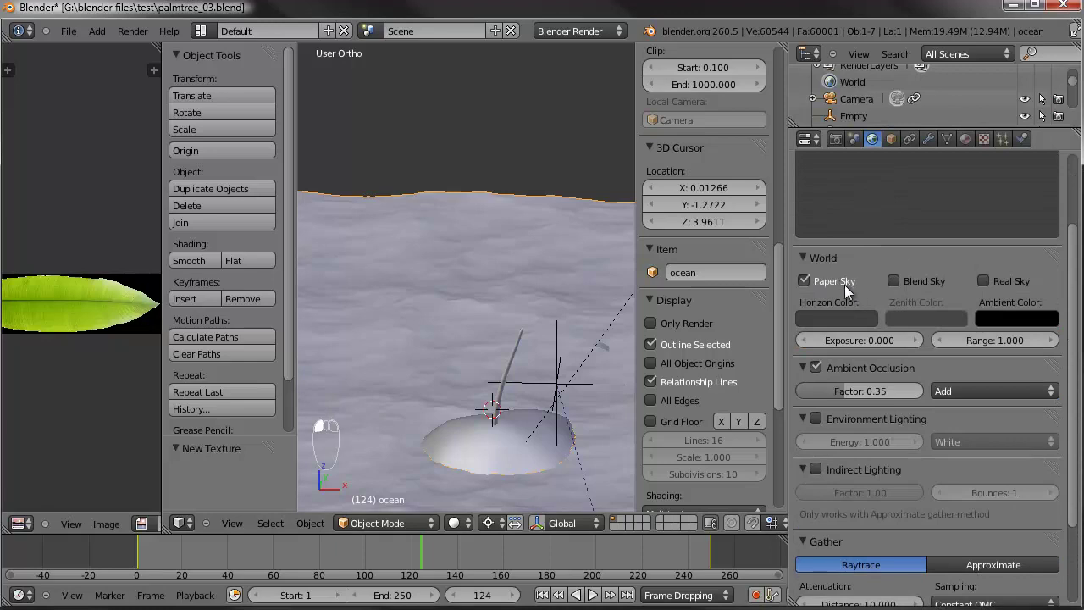
scroll(863, 258, up, 2)
scroll(865, 263, up, 2)
click(893, 382)
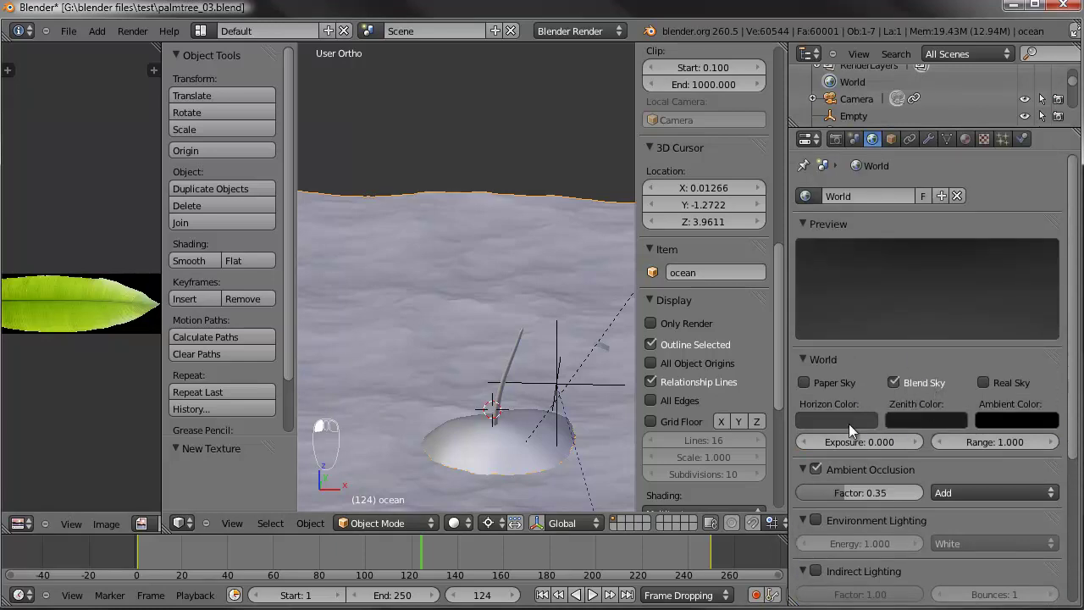
Step: Set the world's horizon colour to a pale blue-grey and its zenith colour to a bright sky blue
click(833, 421)
drag(945, 214, 943, 204)
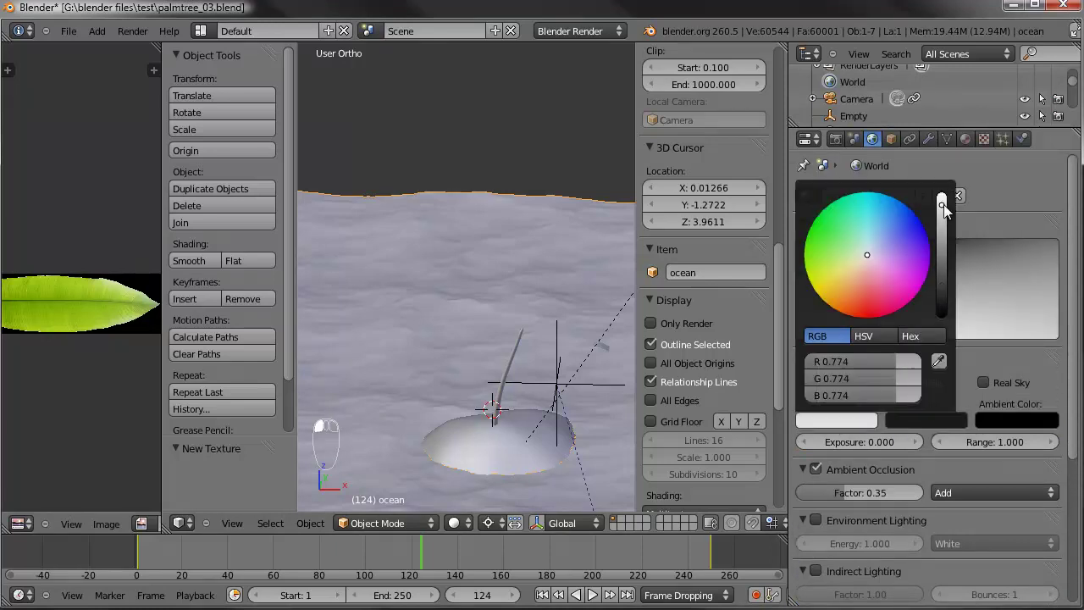
drag(873, 237, 873, 242)
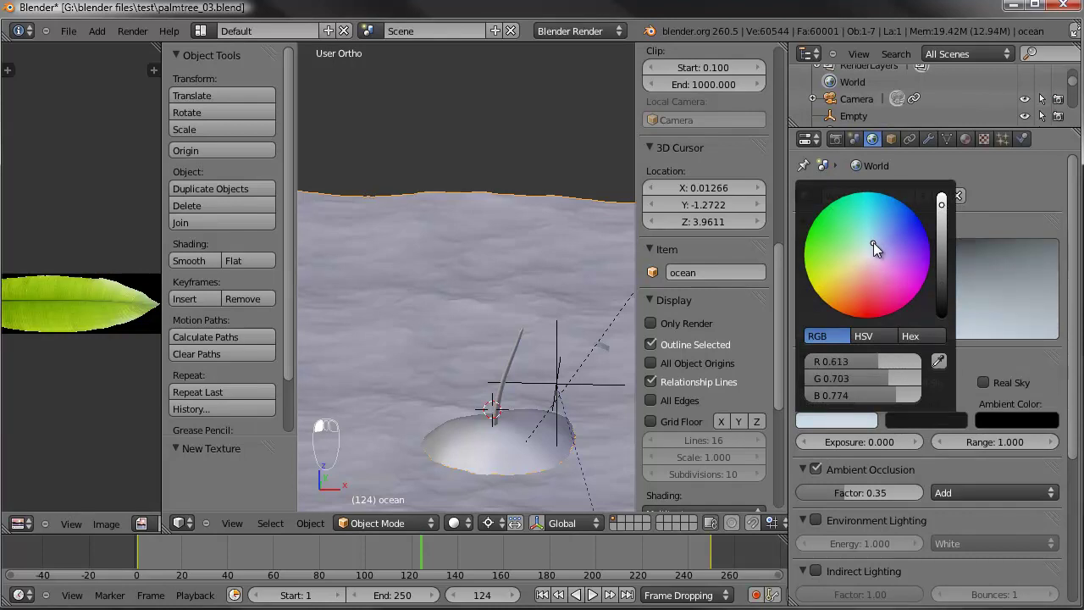
click(924, 421)
drag(948, 244, 906, 200)
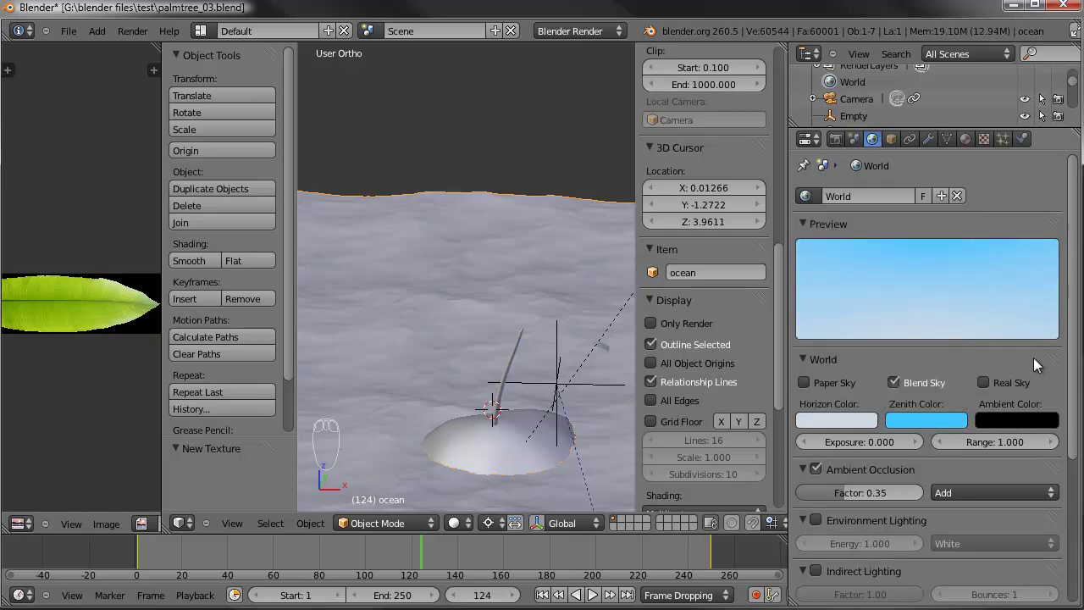
Step: Show the palm tree's particle system in the viewport and rename its modifier to "leaves"
right_click(515, 347)
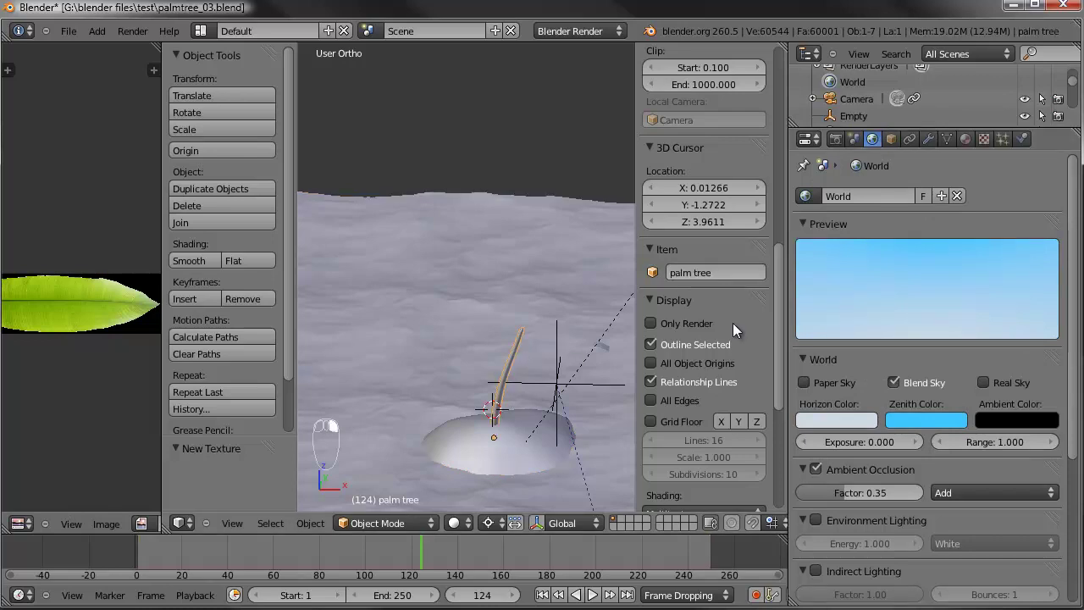
click(928, 138)
click(951, 390)
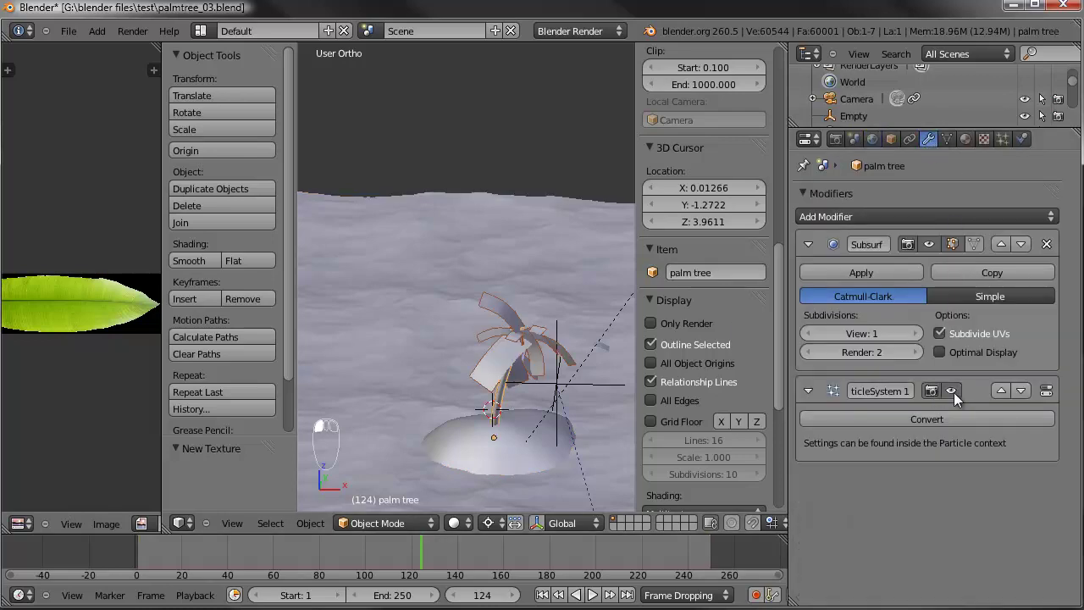
click(883, 392)
text(leaves)
key(Return)
Step: Render the current frame from the camera view, examine the palm tree, sky and ocean, and close the render
key(KP_0)
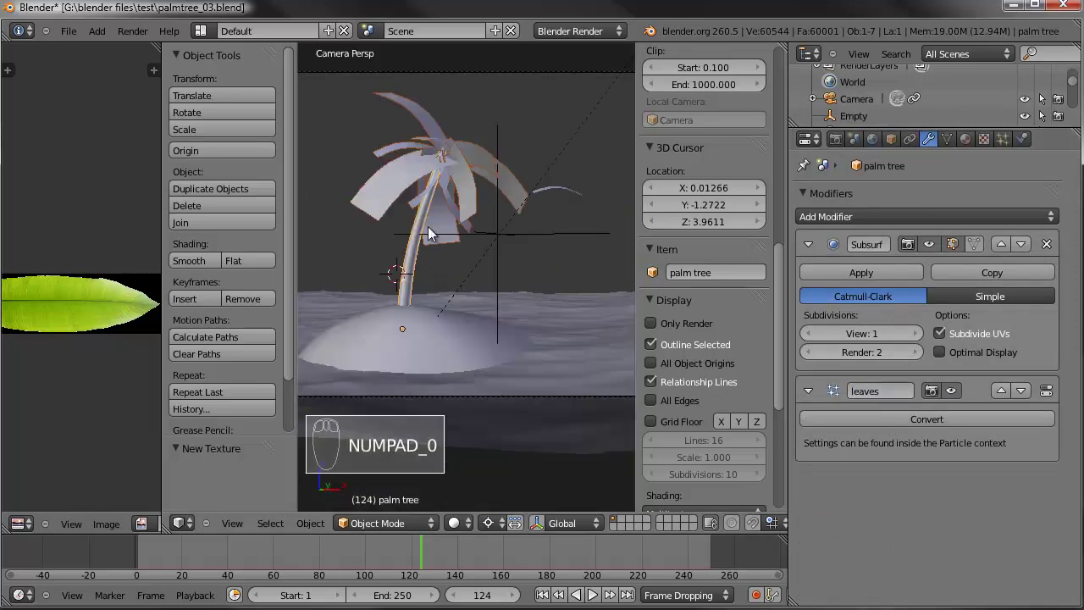
key(F12)
drag(470, 42, 509, 48)
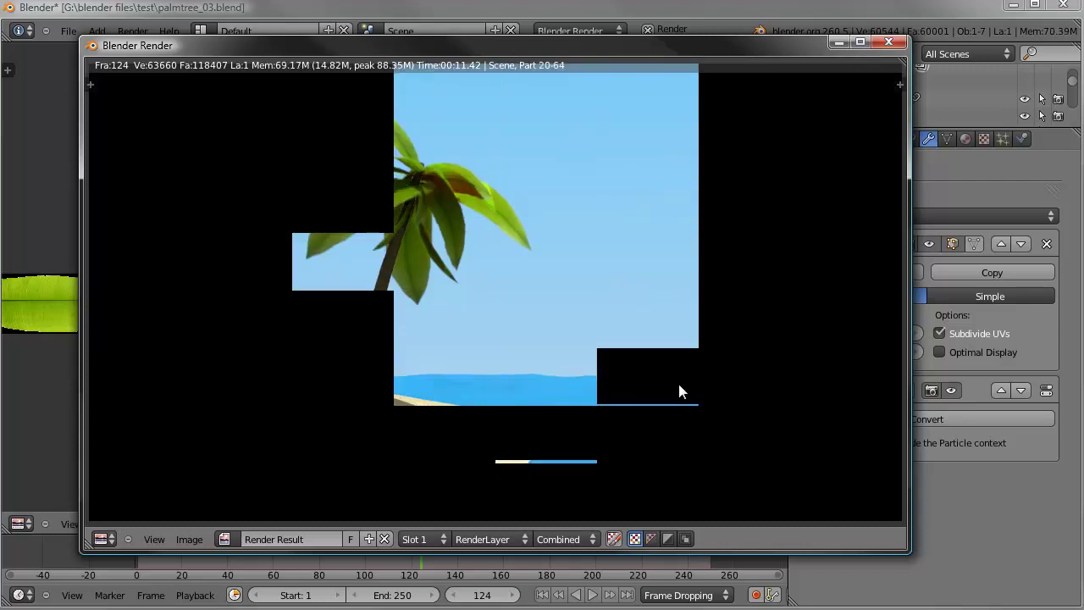
drag(532, 45, 540, 42)
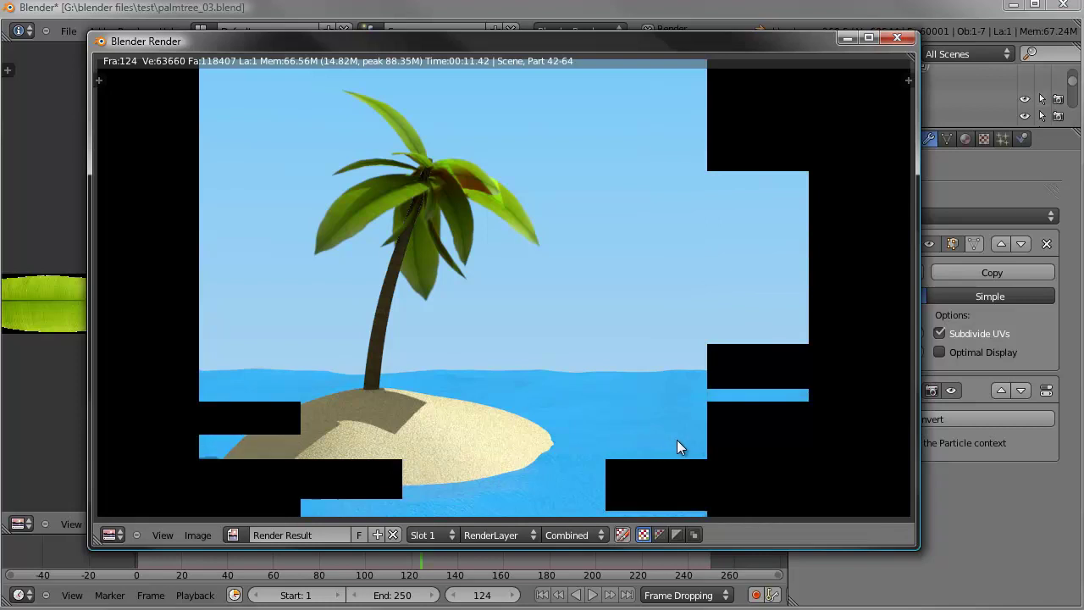
key(Escape)
Step: Select the ocean and set the noise size of its material's Clouds texture to 0.75
right_click(631, 315)
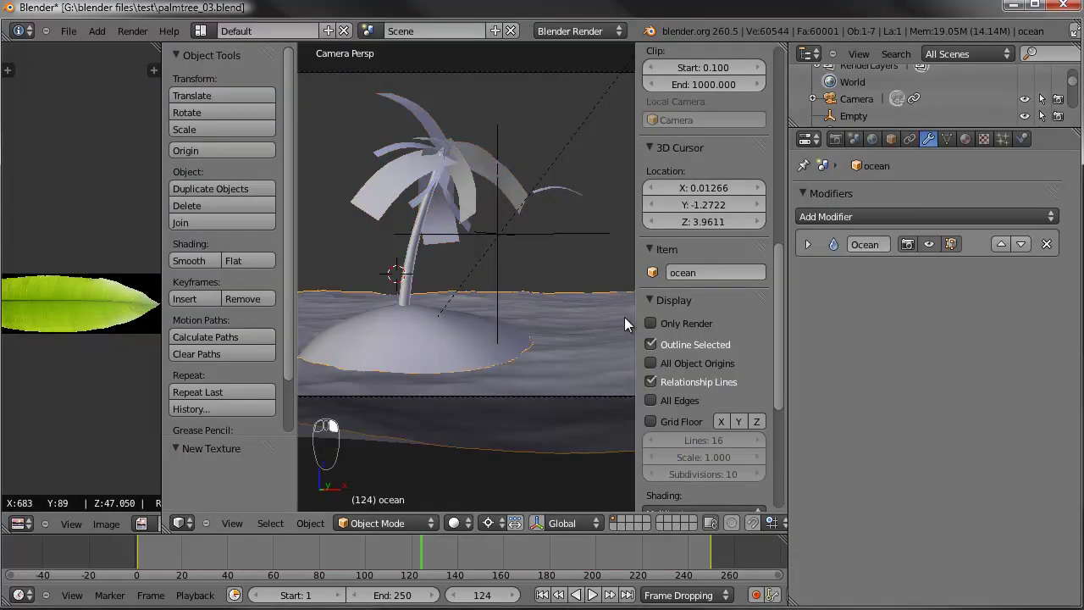
click(982, 139)
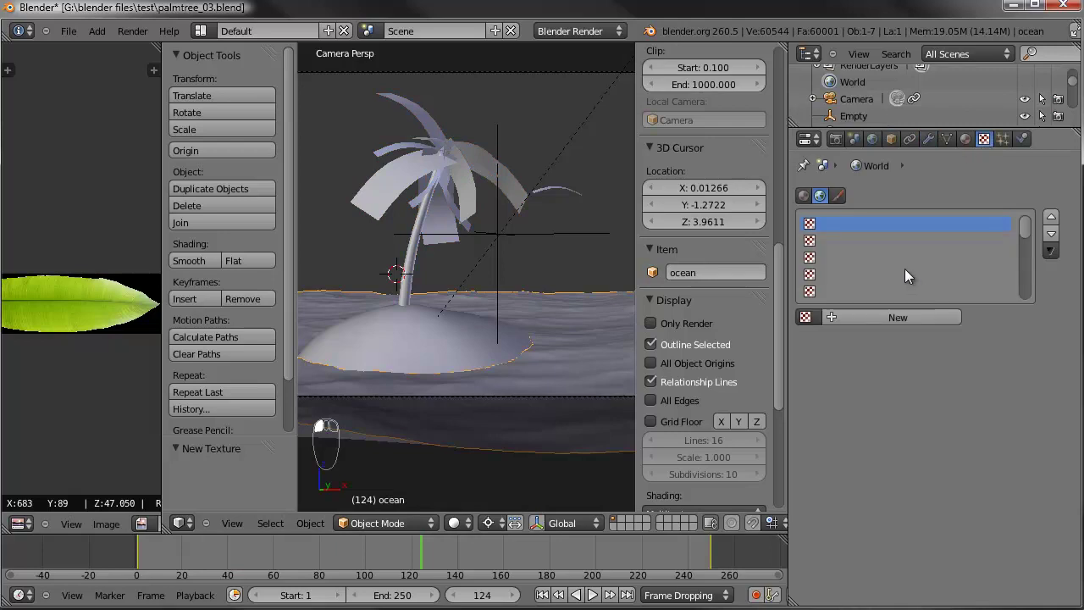
click(965, 141)
click(984, 139)
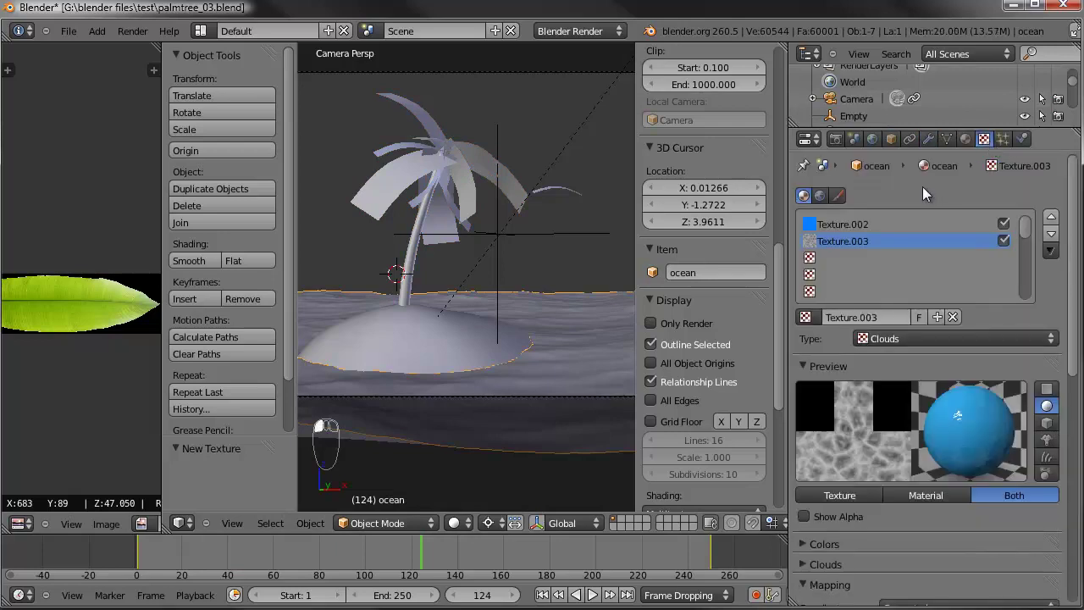
scroll(899, 482, down, 2)
click(811, 496)
scroll(871, 545, down, 1)
drag(889, 578, 961, 565)
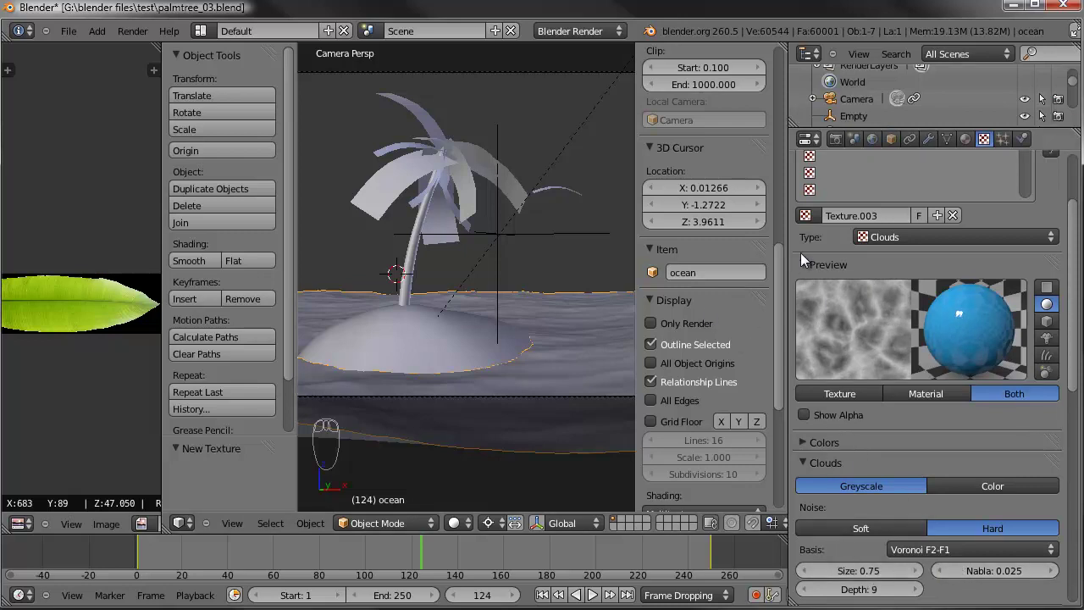
Step: Turn on foam generation in the ocean's Ocean modifier
click(928, 140)
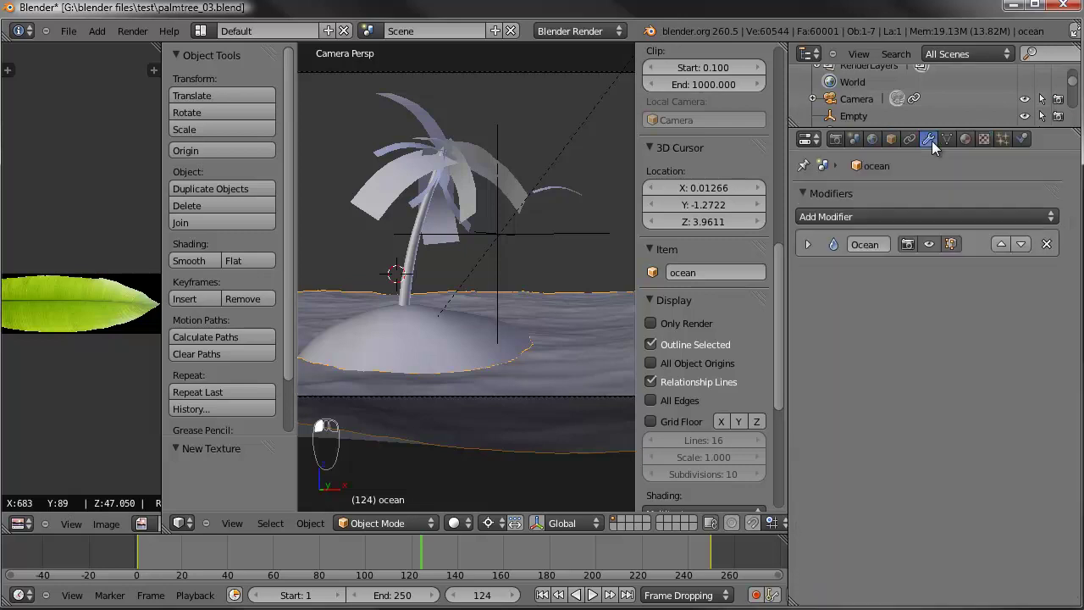
click(808, 244)
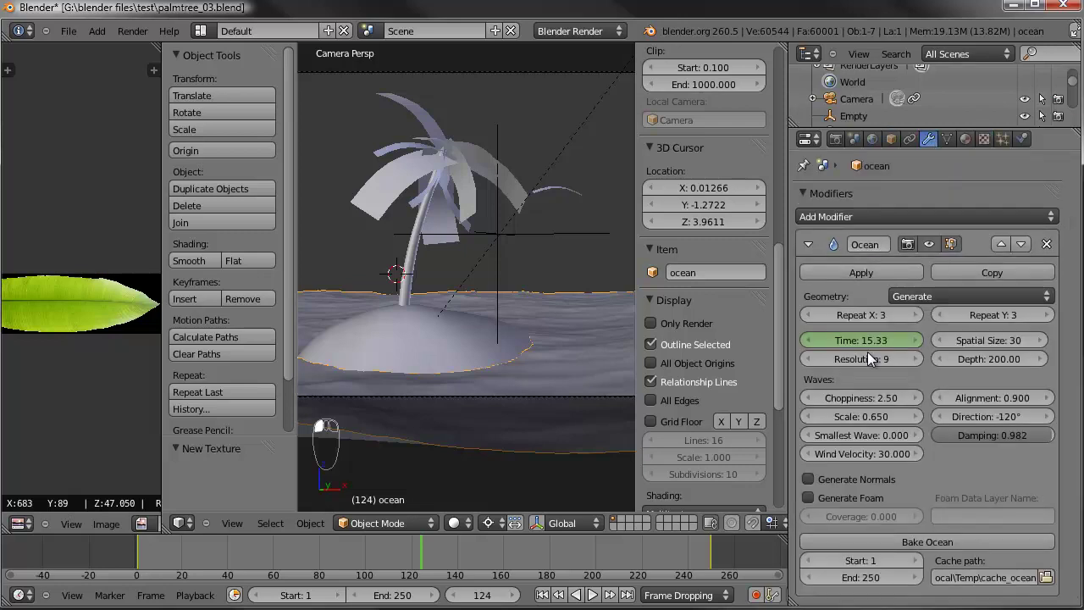
click(808, 498)
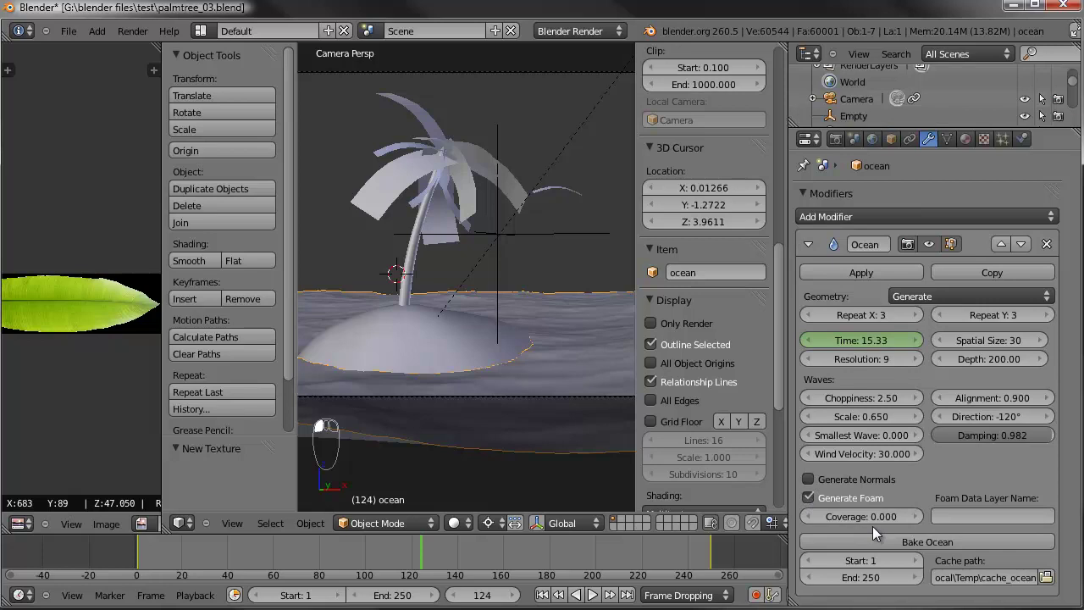
click(921, 541)
Step: Switch the viewport to textured shading and view the ocean surface from above in orthographic projection
click(463, 524)
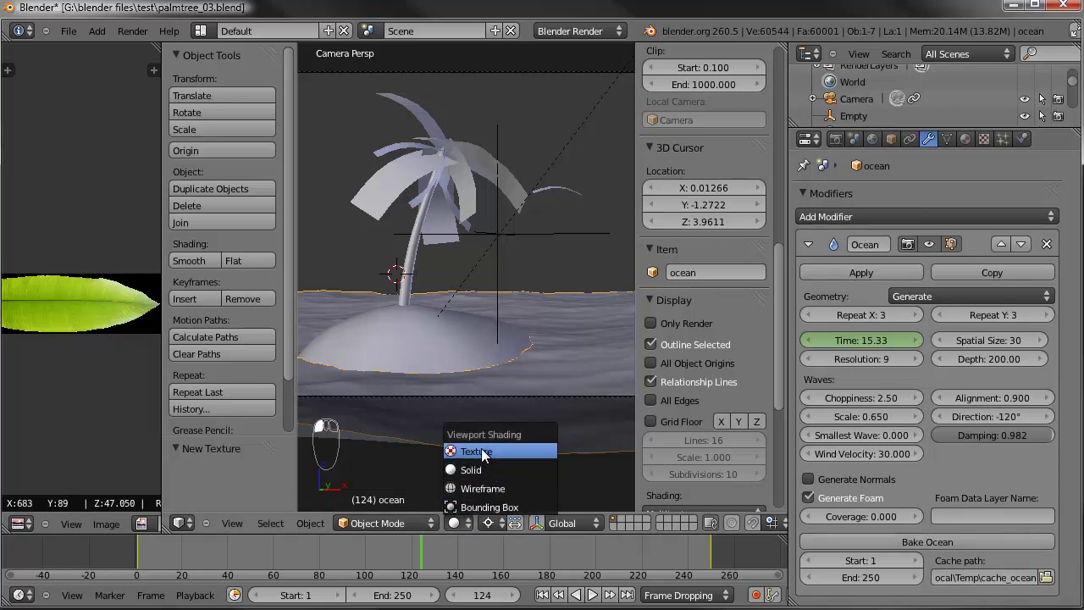
click(482, 452)
key(KP_5)
middle_drag(490, 421, 475, 341)
scroll(476, 343, up, 3)
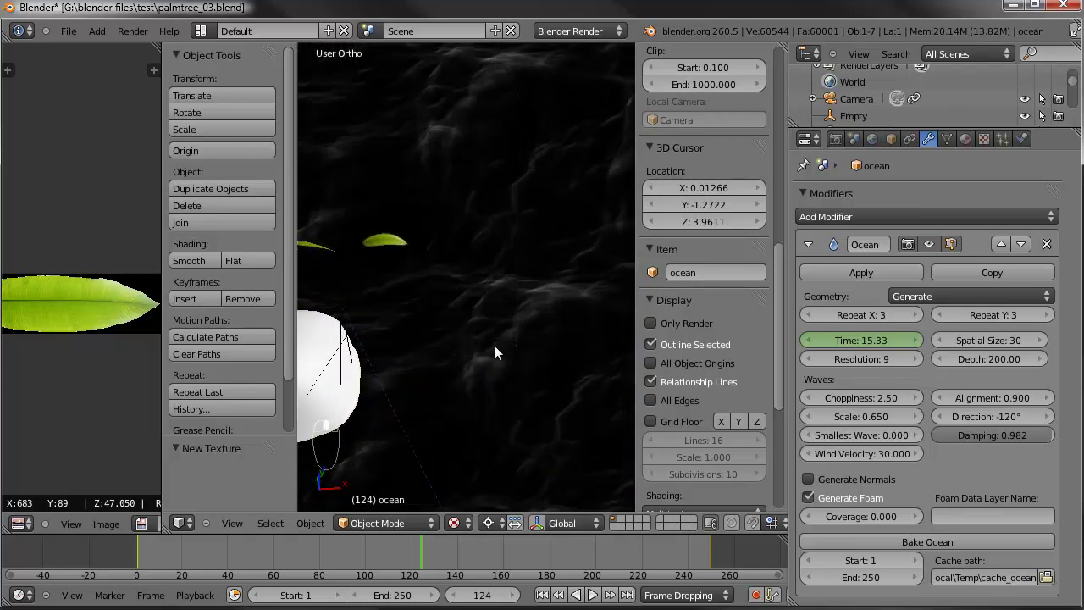
Step: Try a foam coverage of 0.25 on the Ocean modifier, then reduce it to 0.2
drag(880, 518, 885, 518)
click(886, 516)
key(BackSpace)
text(0.25)
key(Return)
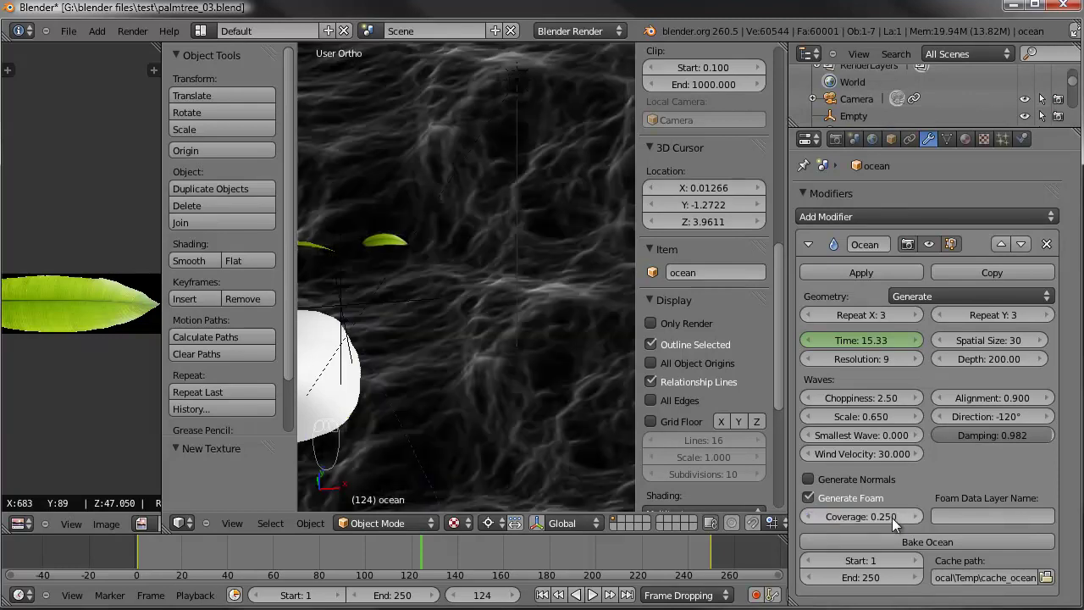
click(892, 517)
text(0.2)
key(Return)
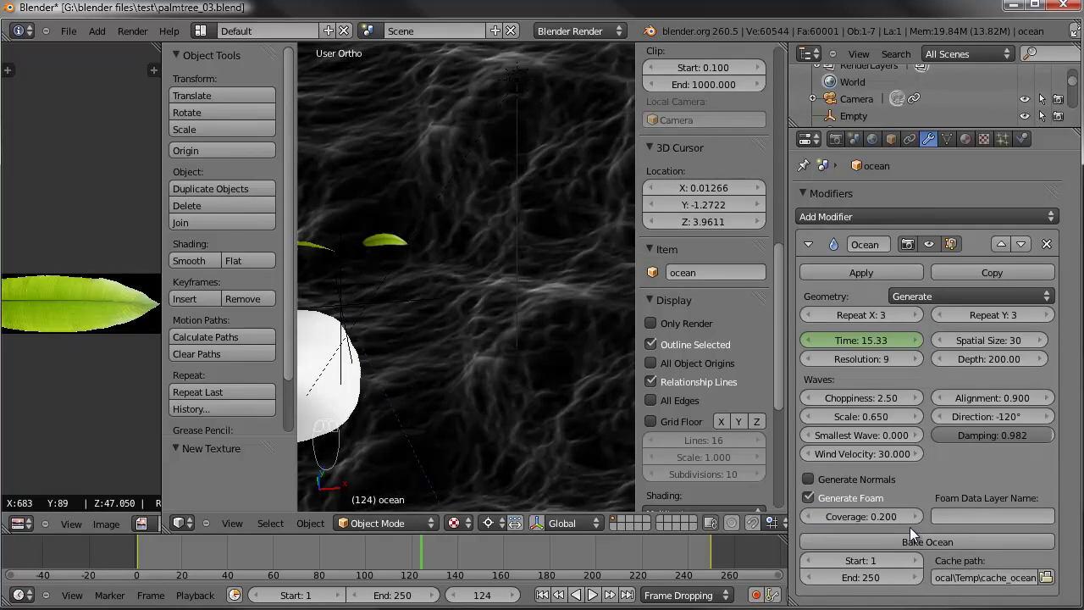
Step: Bake the ocean simulation for frames 1 to 250 and return to the camera view
click(931, 540)
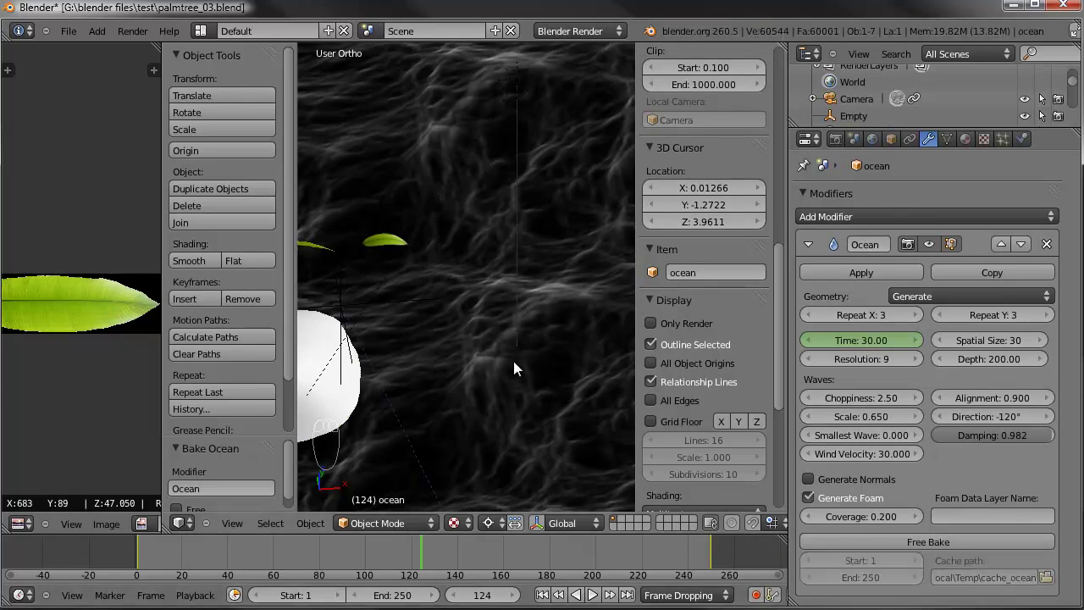
middle_drag(523, 368, 504, 329)
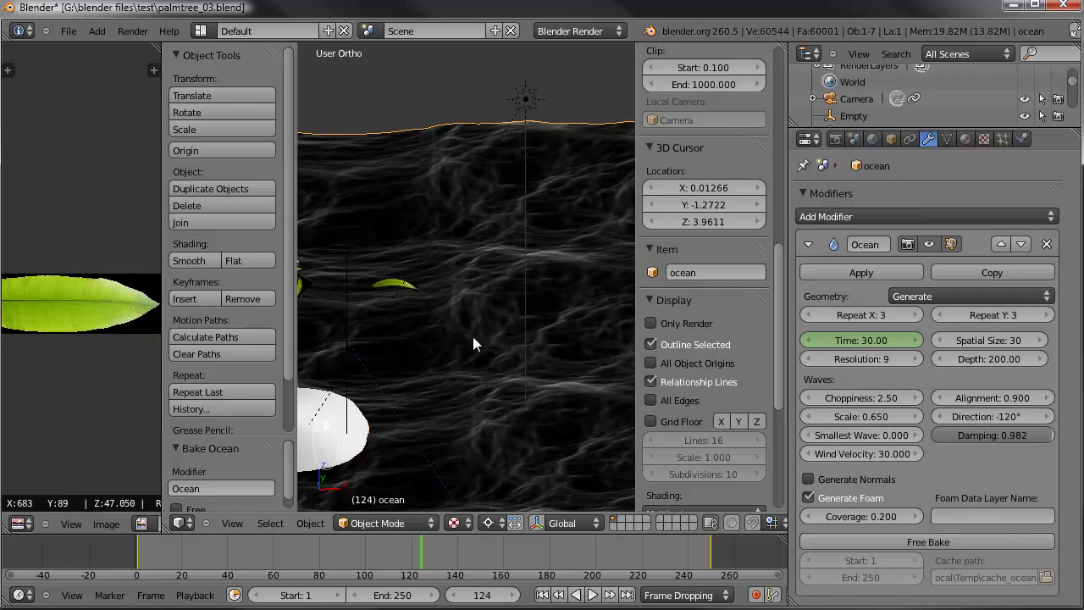
key(KP_0)
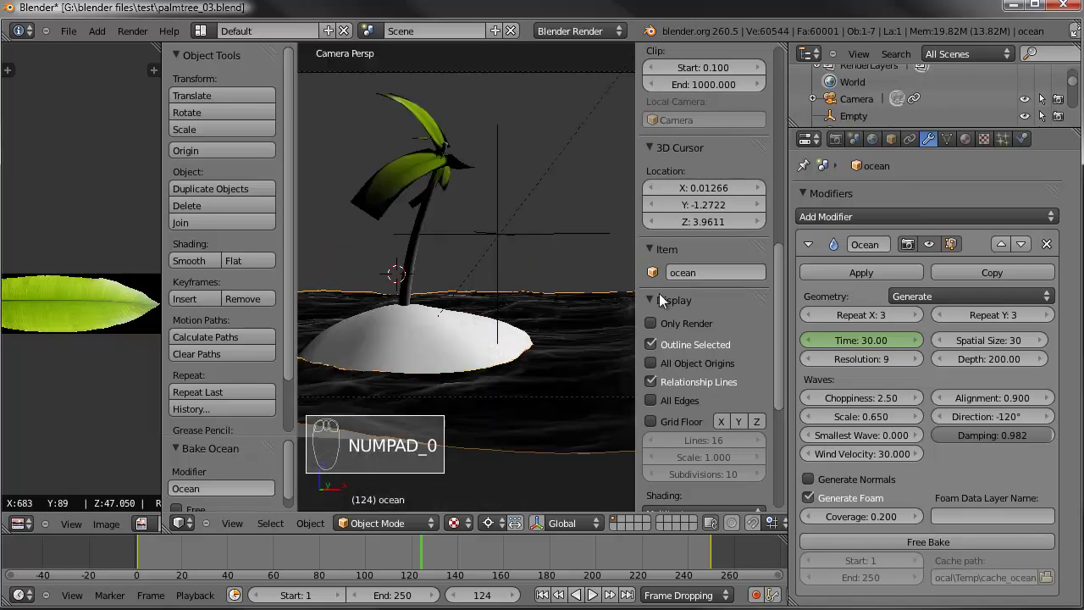
Step: Add a new texture of type Ocean in the third texture slot of the ocean material
click(966, 139)
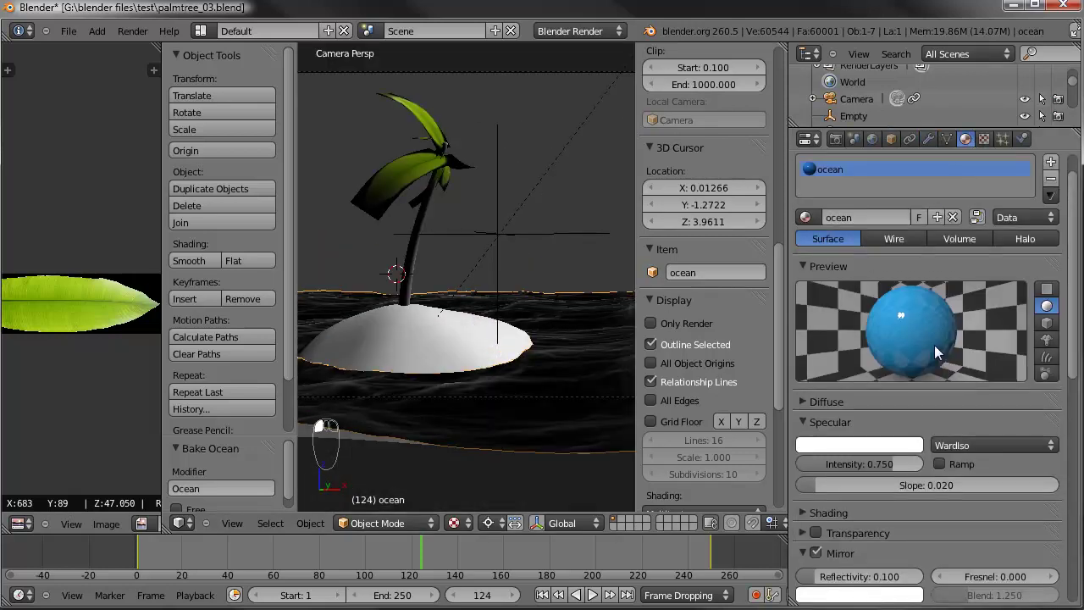
click(985, 140)
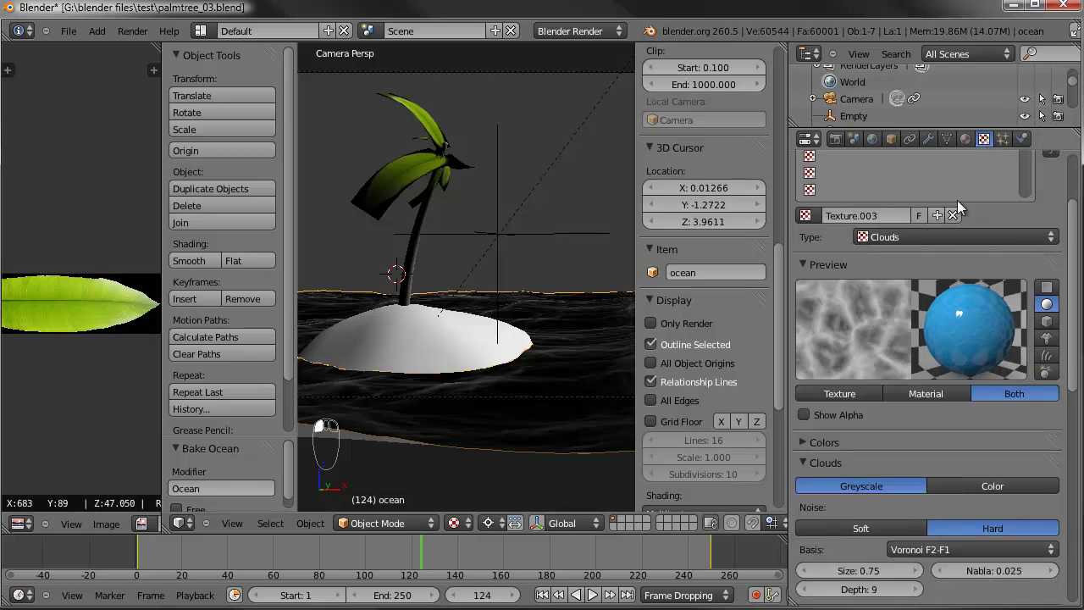
scroll(1069, 239, up, 2)
click(1050, 217)
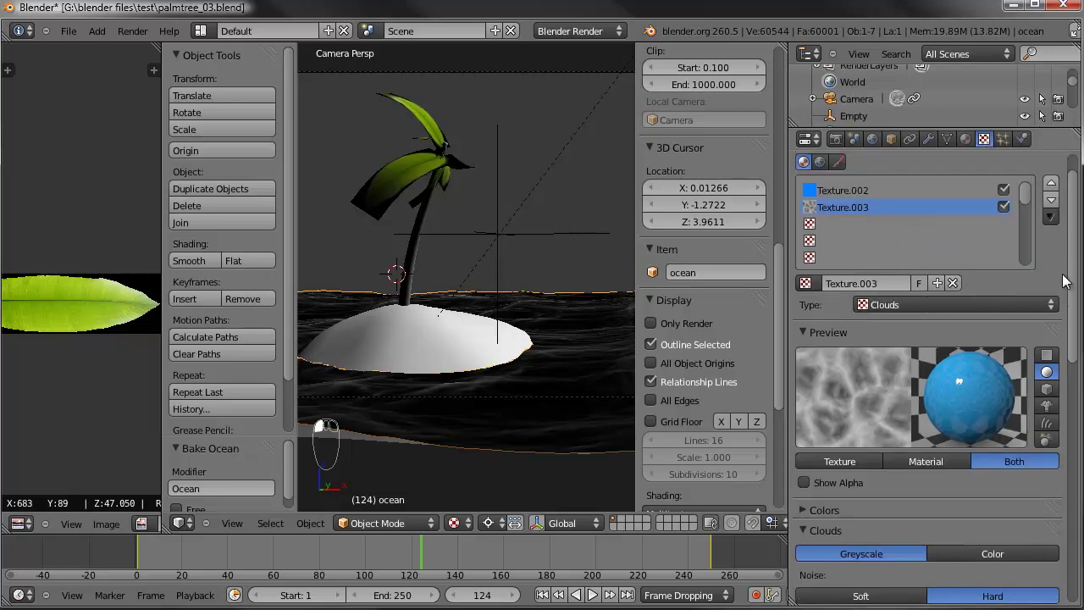
click(839, 222)
click(881, 284)
click(892, 303)
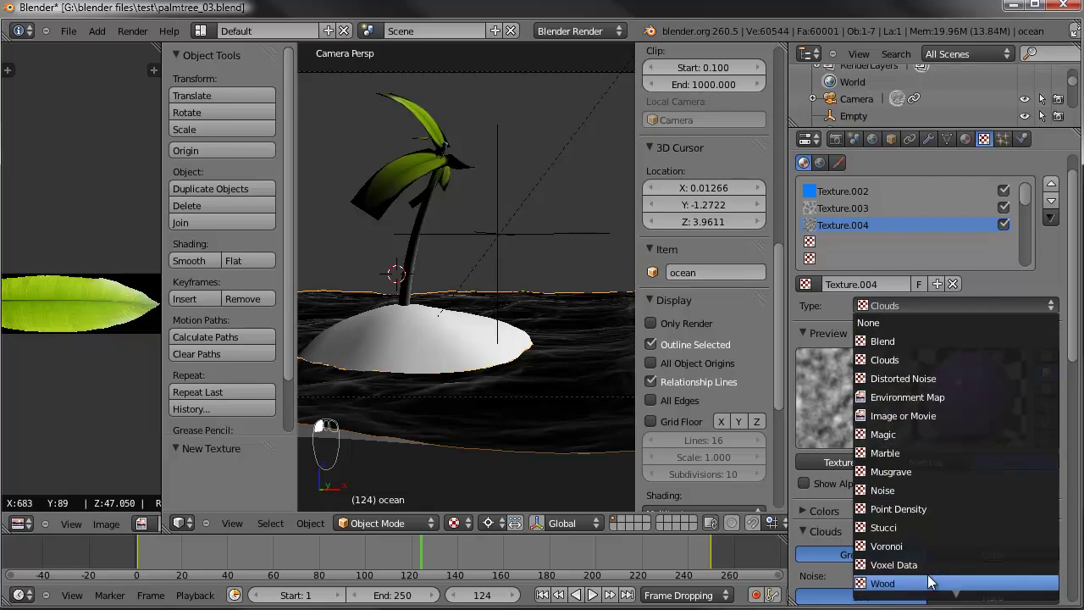
scroll(927, 584, down, 2)
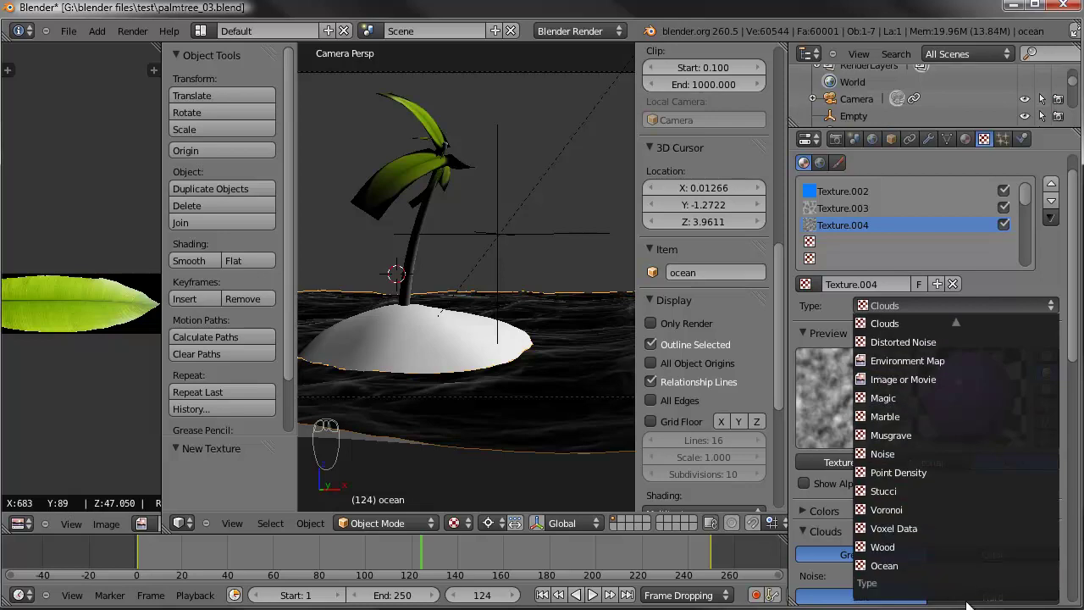
click(884, 567)
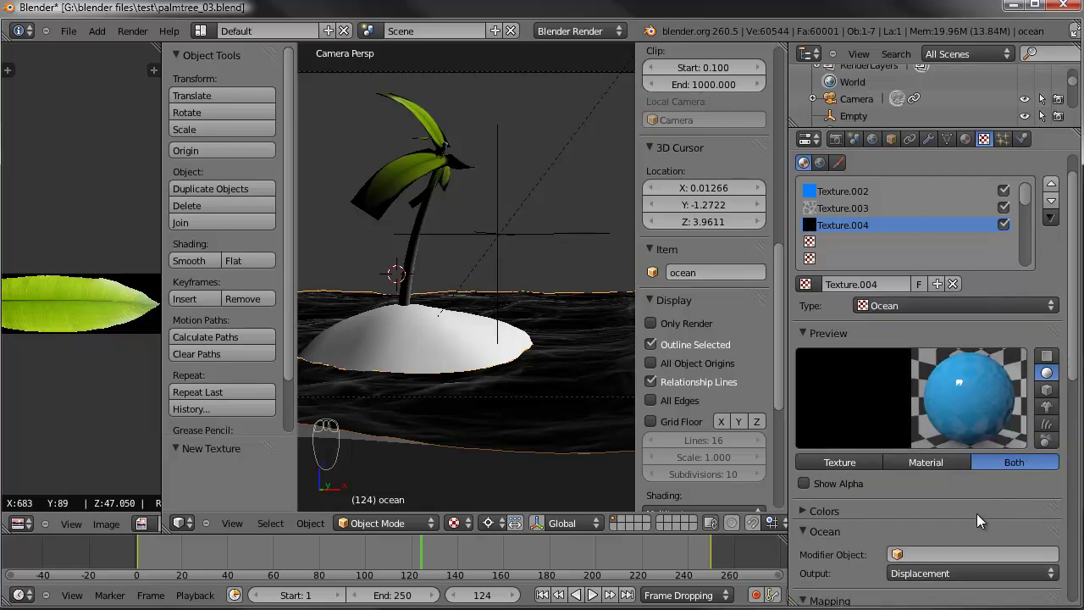
Step: Move the Ocean texture to the second slot of the ocean material and show alpha in its preview
click(1051, 184)
click(1051, 185)
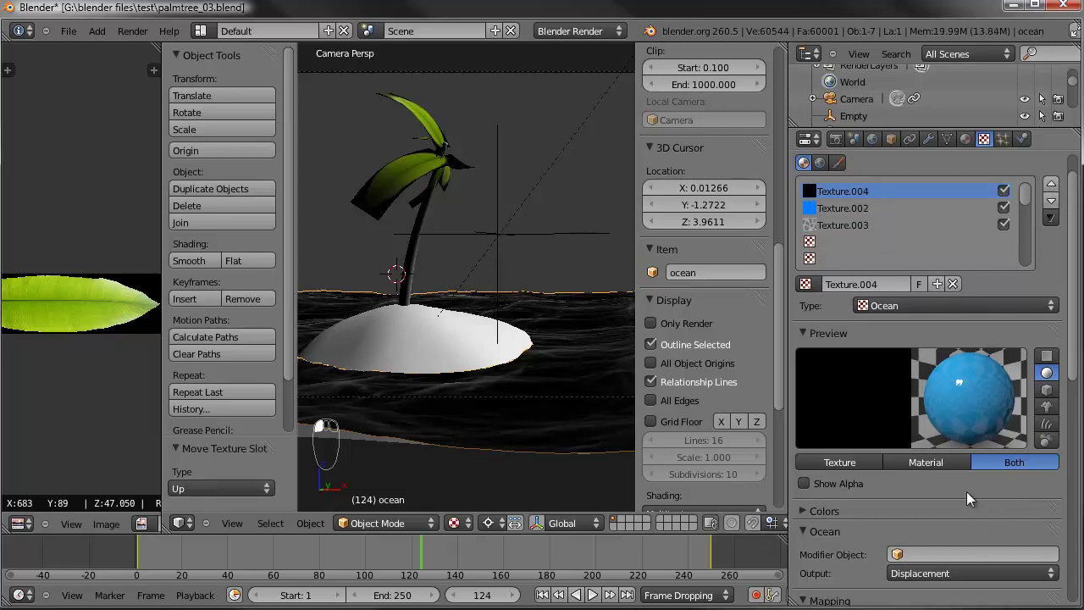
click(1051, 201)
click(815, 483)
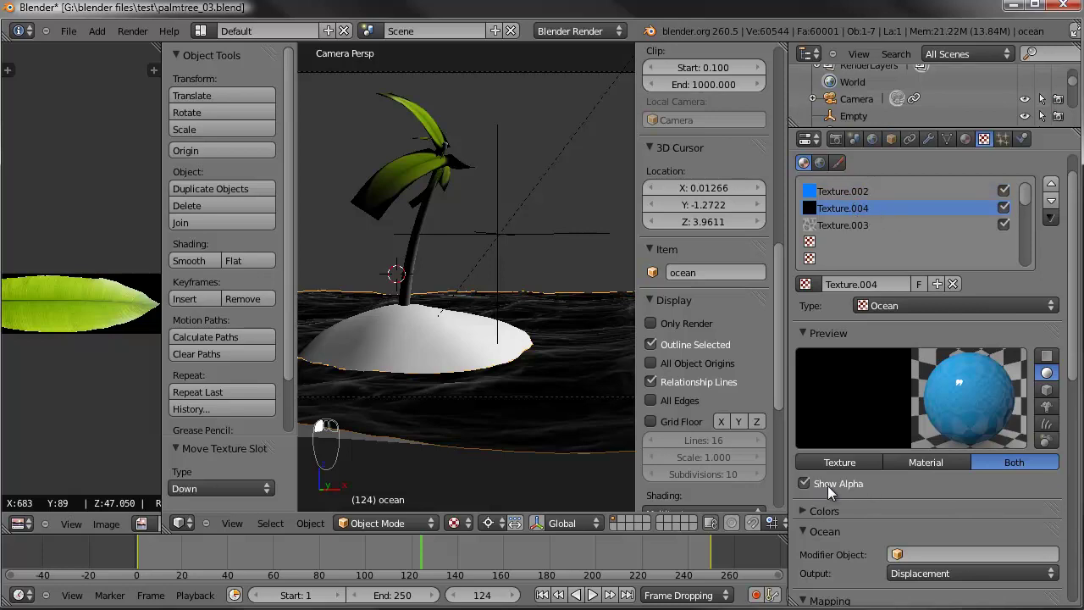
Step: Set the Ocean texture's modifier object to the ocean mesh
scroll(913, 502, down, 1)
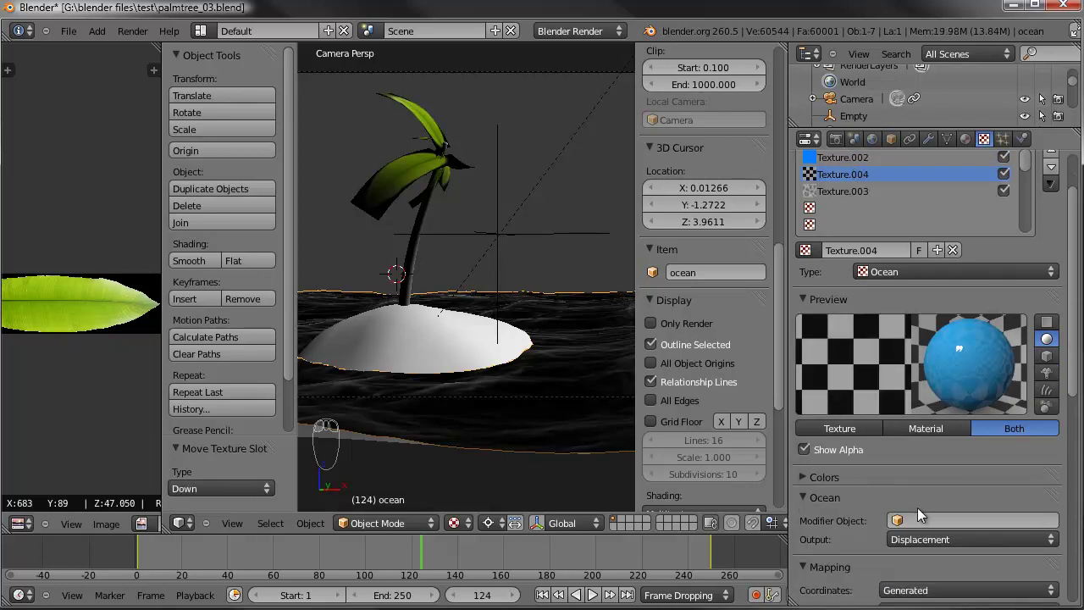
scroll(916, 507, down, 4)
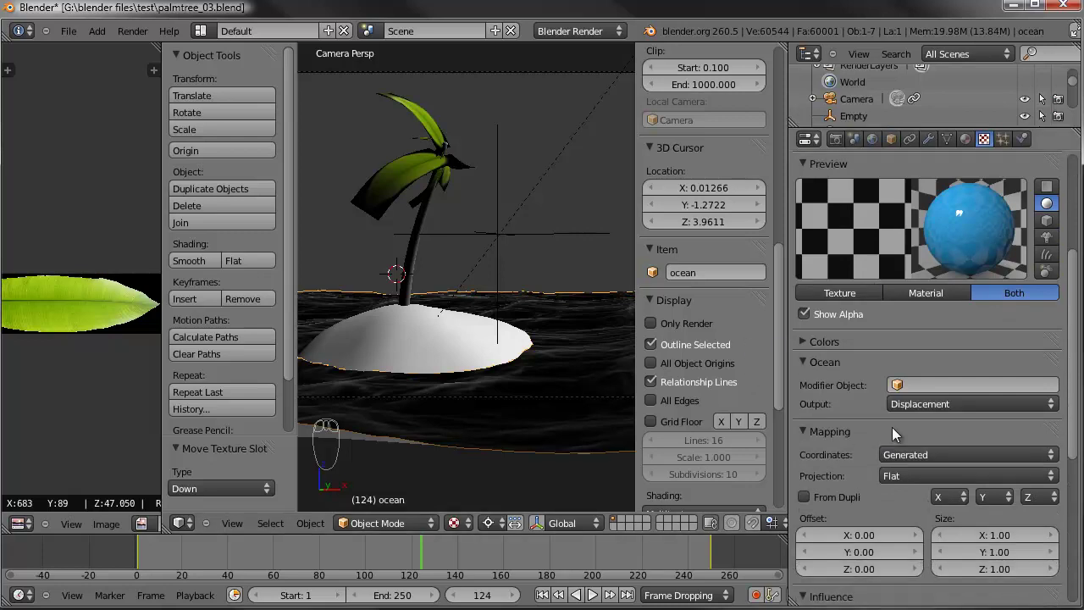
click(929, 386)
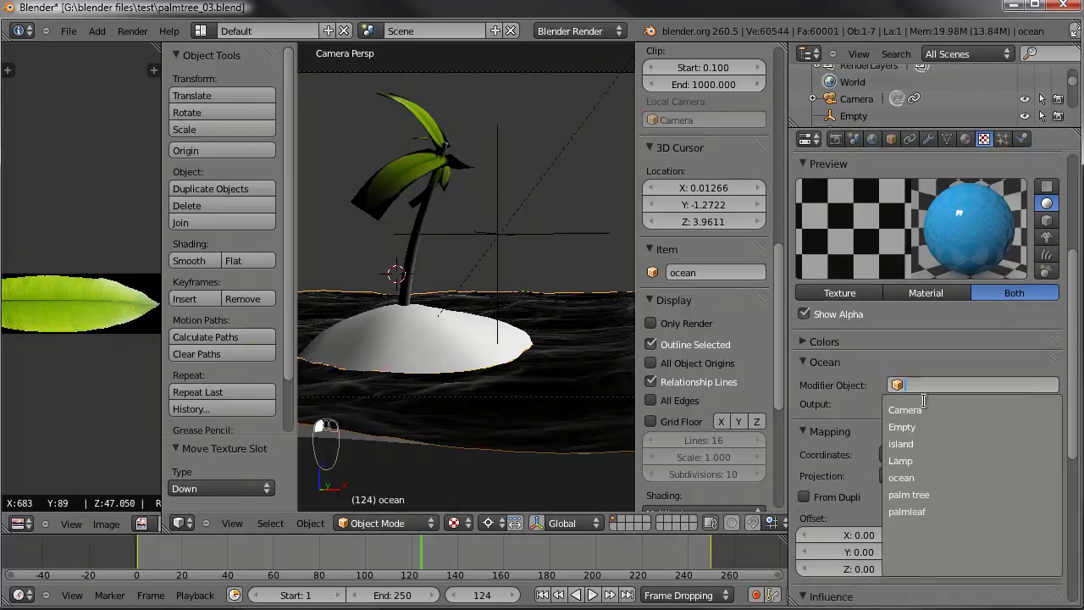
click(901, 478)
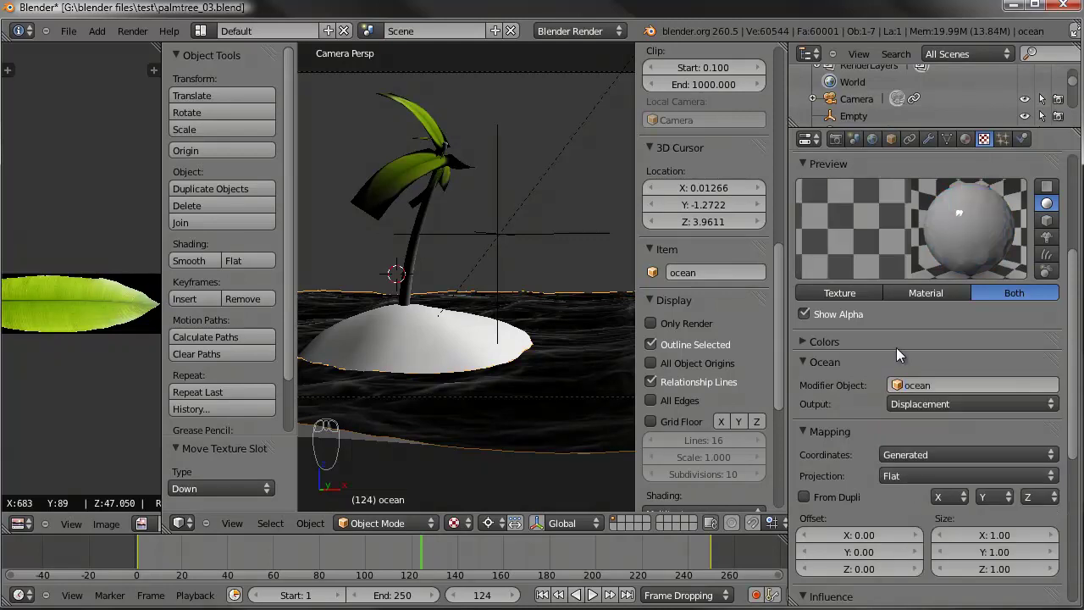
Step: Move the timeline to frame 49 to check the Ocean texture's preview at another point of the animation
scroll(907, 354, up, 1)
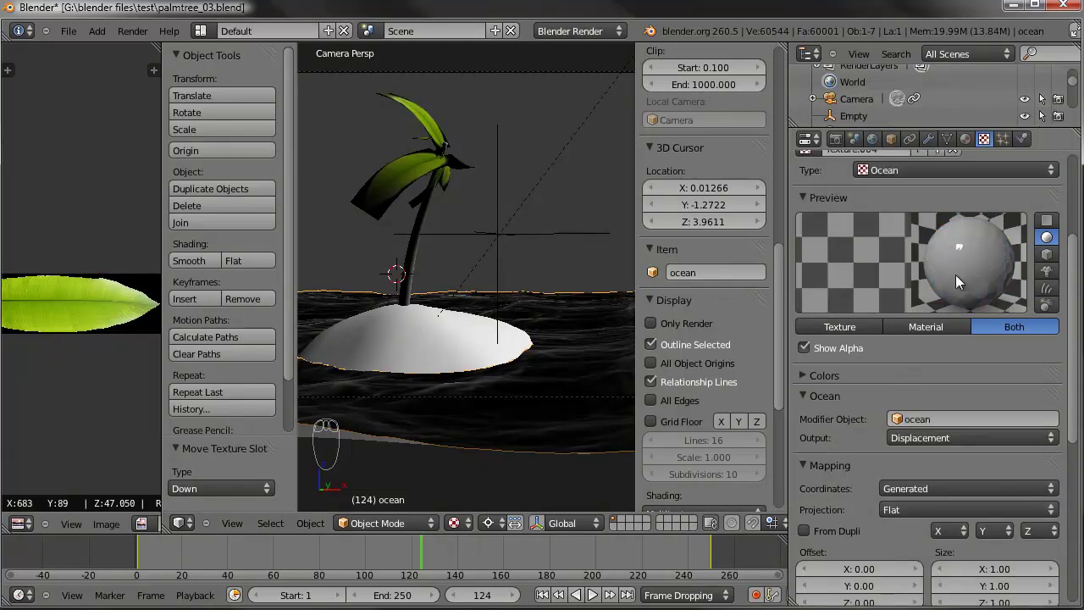
scroll(935, 245, up, 3)
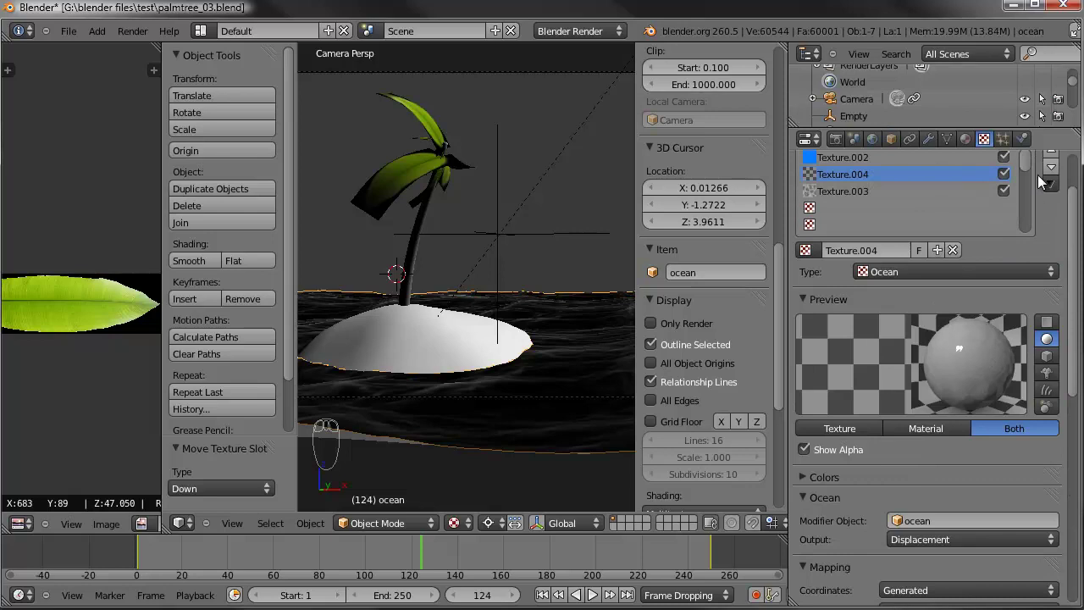
click(1052, 166)
click(1050, 183)
click(248, 548)
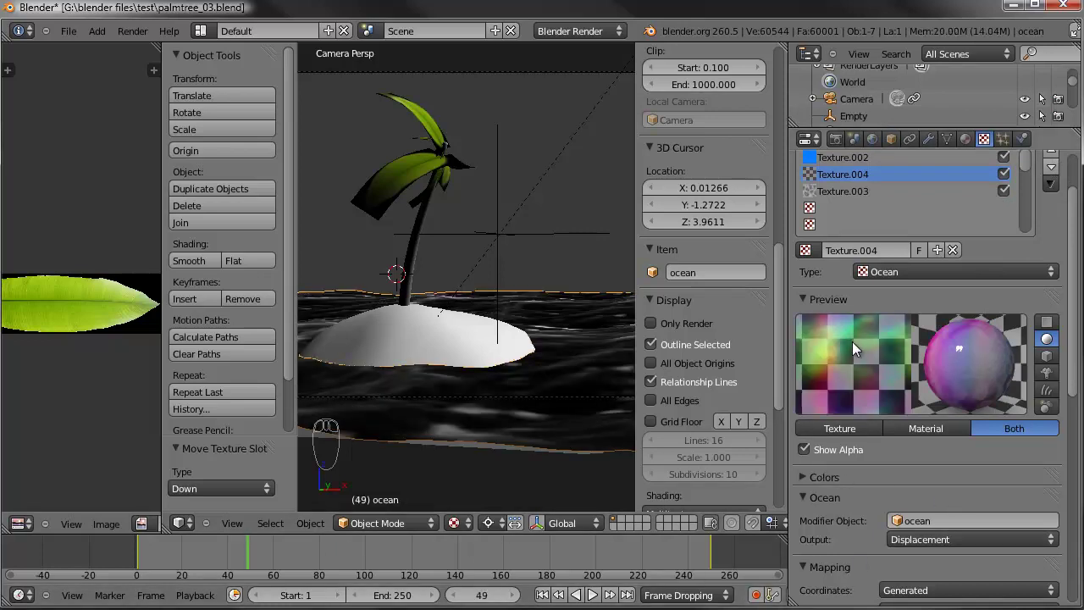
Step: Try a colour ramp on the Ocean texture and switch it off again
scroll(920, 468, down, 4)
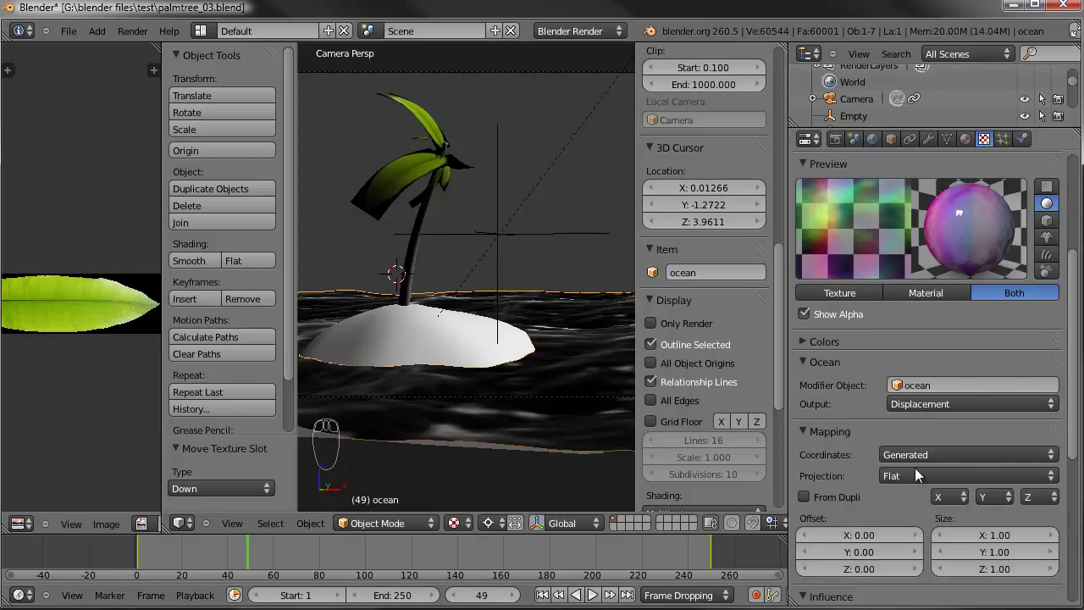
click(806, 341)
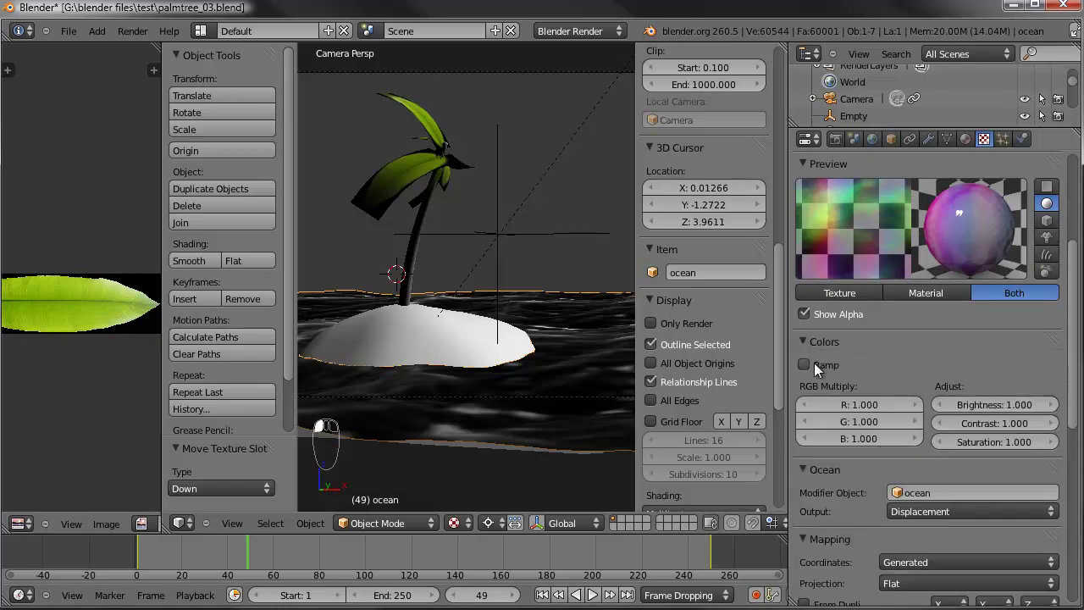
click(814, 362)
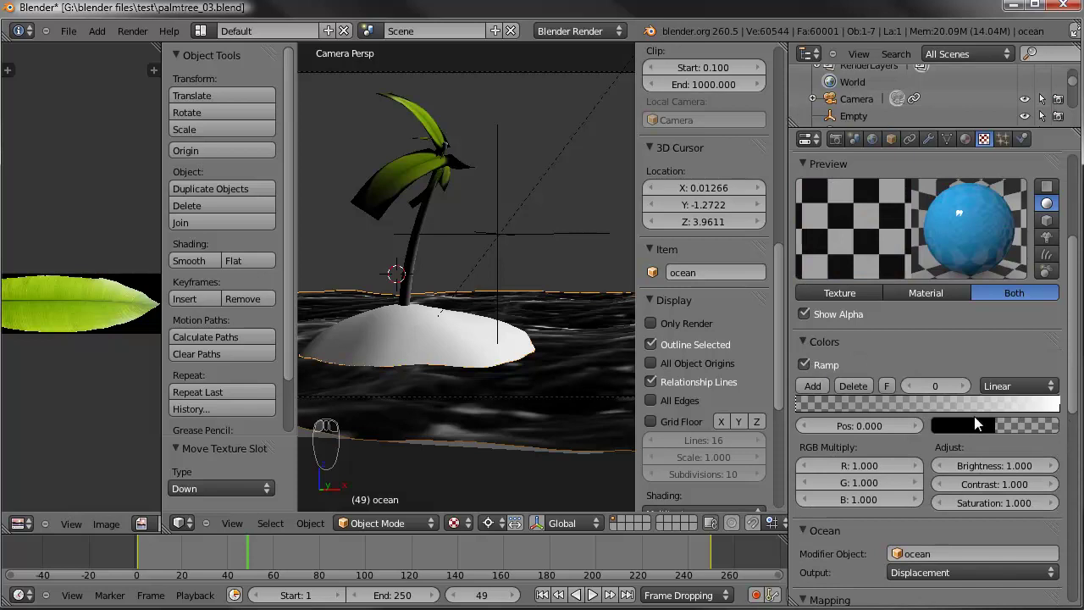
click(803, 363)
click(804, 339)
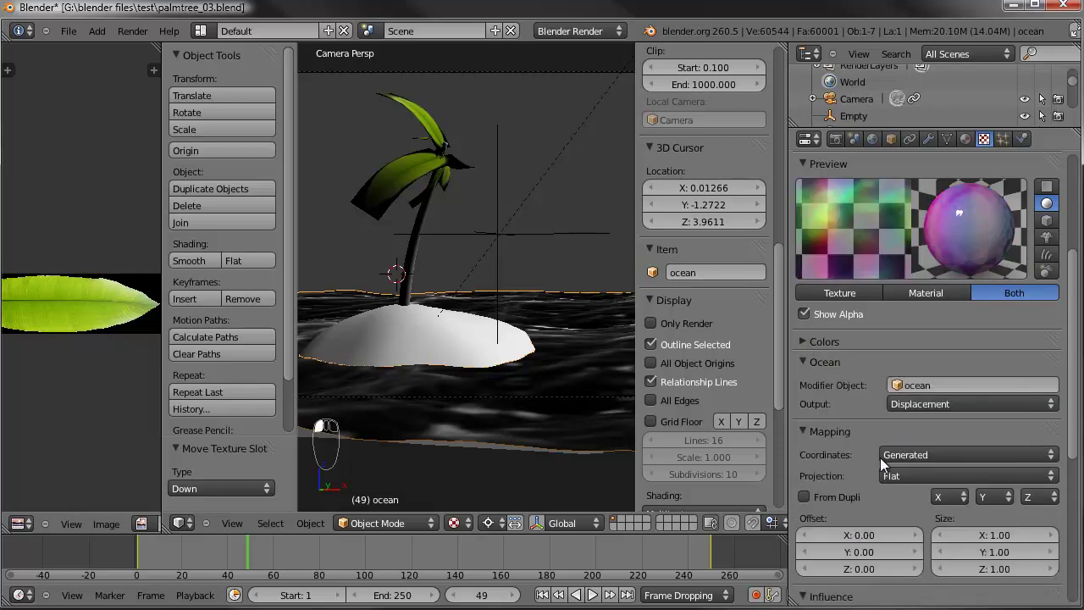
Step: Set the Ocean texture's influence colour to white, keeping its Generated mapping coordinates
click(924, 454)
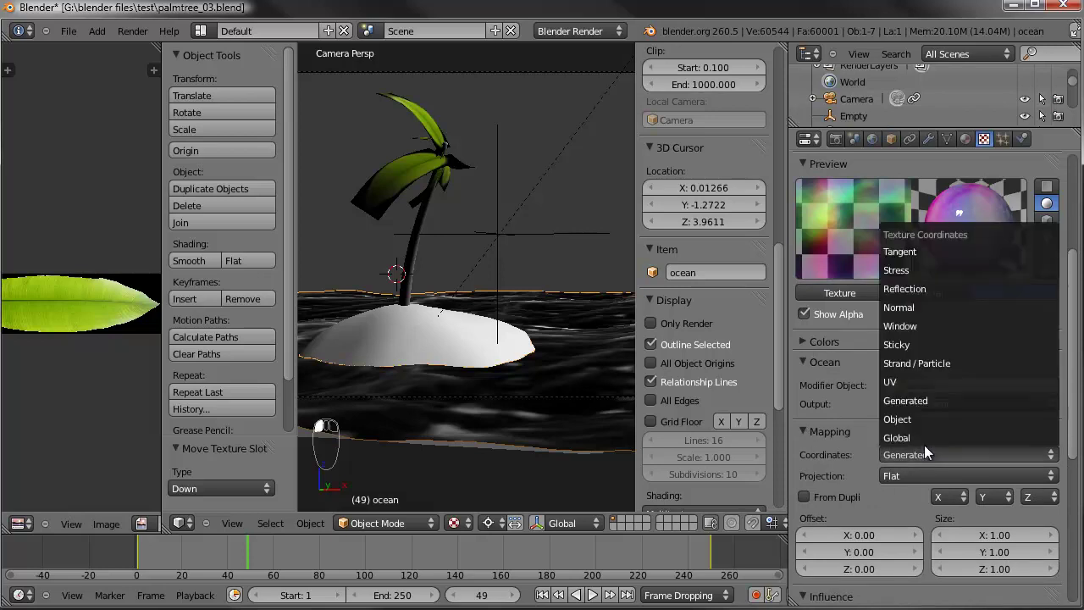
click(798, 431)
scroll(902, 468, down, 5)
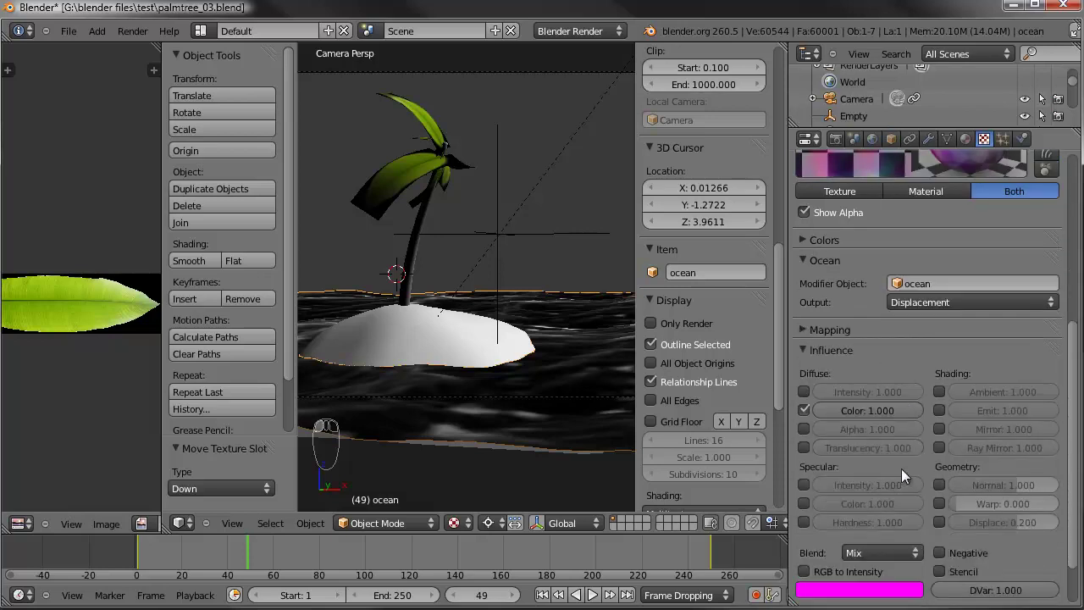
scroll(900, 468, up, 5)
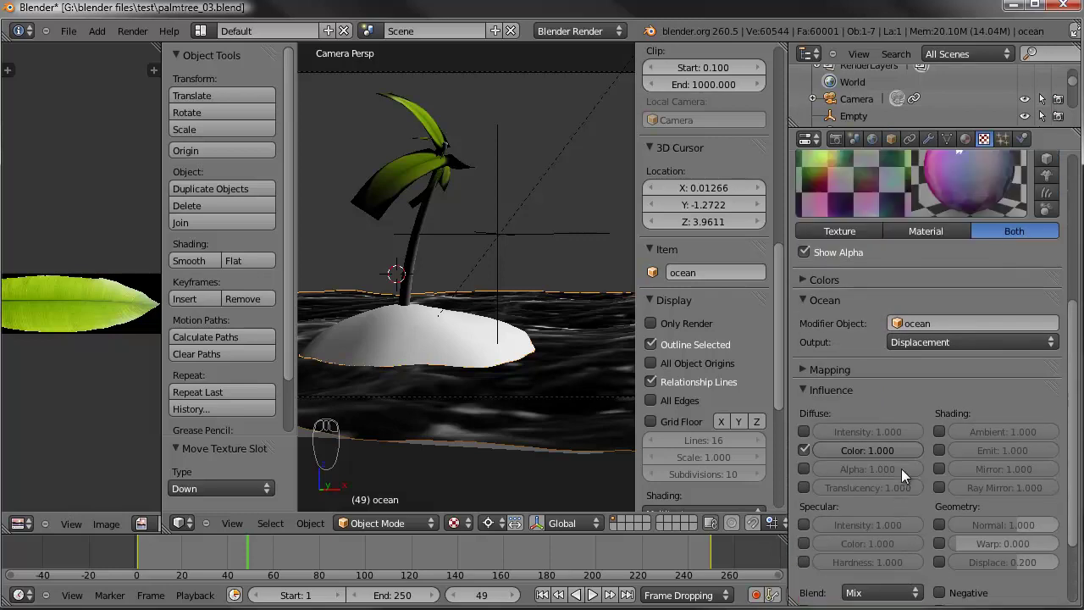
scroll(900, 468, down, 5)
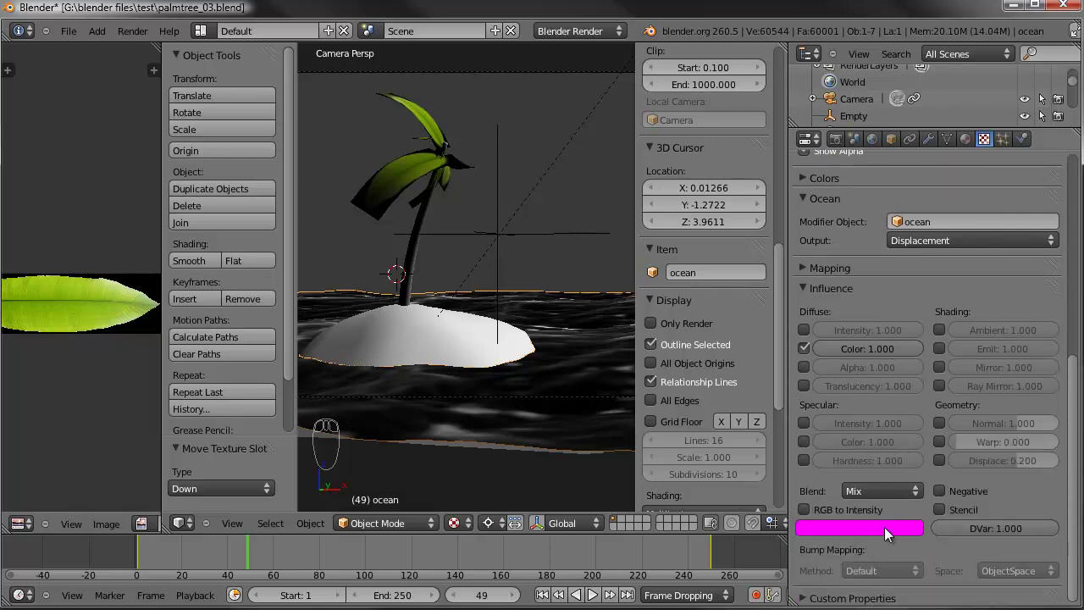
click(886, 528)
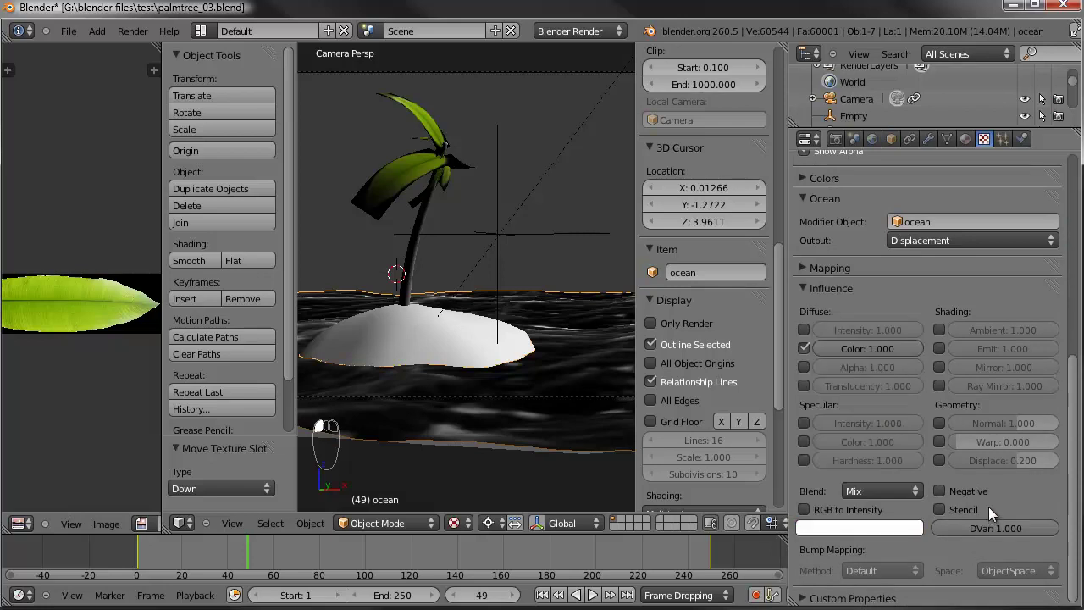
scroll(963, 303, up, 4)
scroll(963, 303, up, 1)
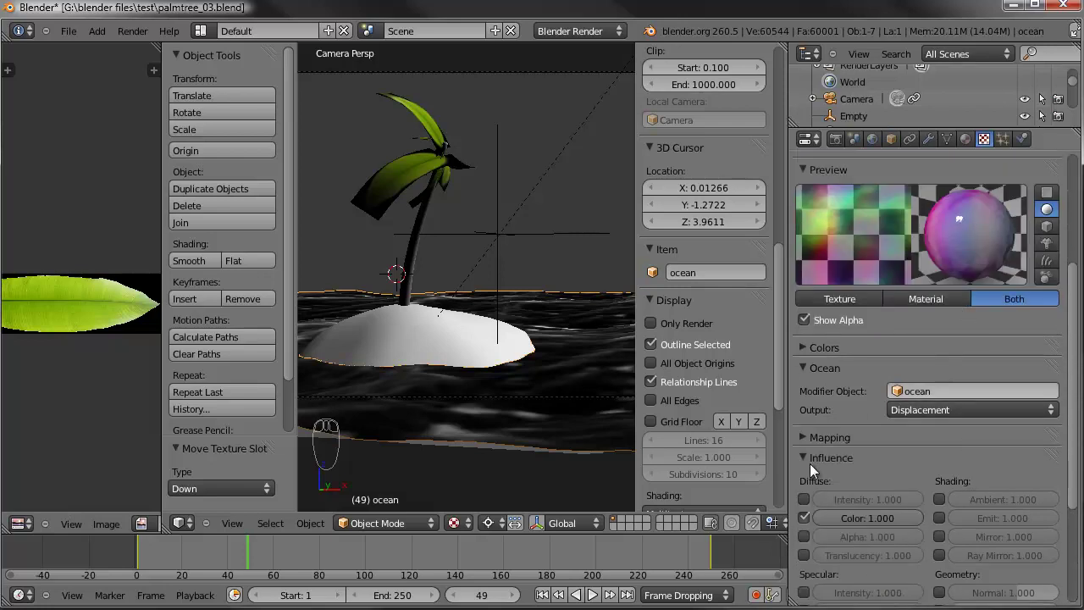
Step: Set the Ocean texture's output to Foam
click(804, 437)
click(803, 435)
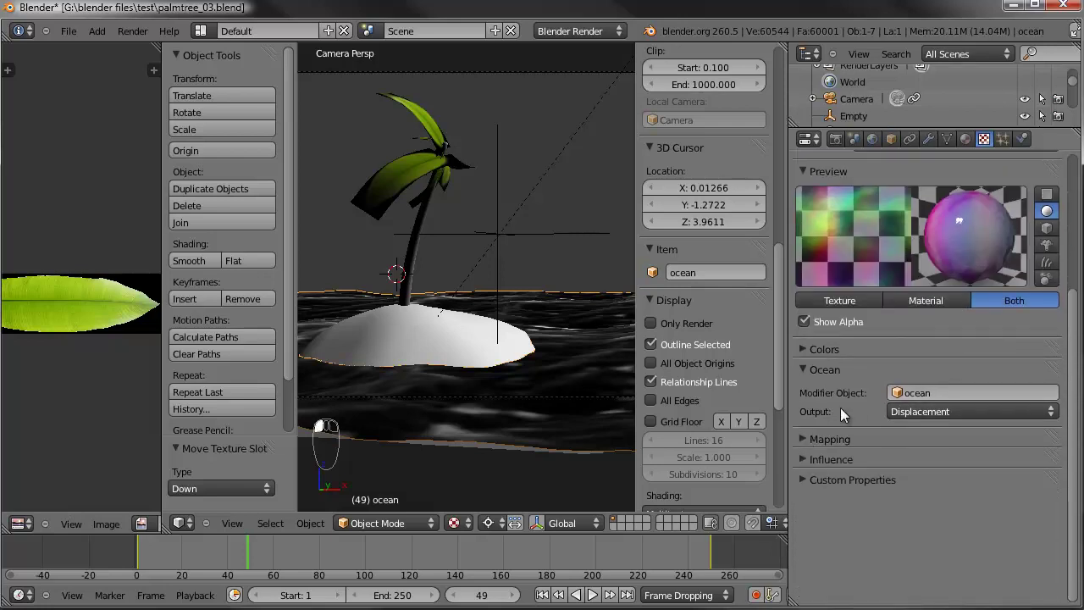
click(802, 383)
click(801, 383)
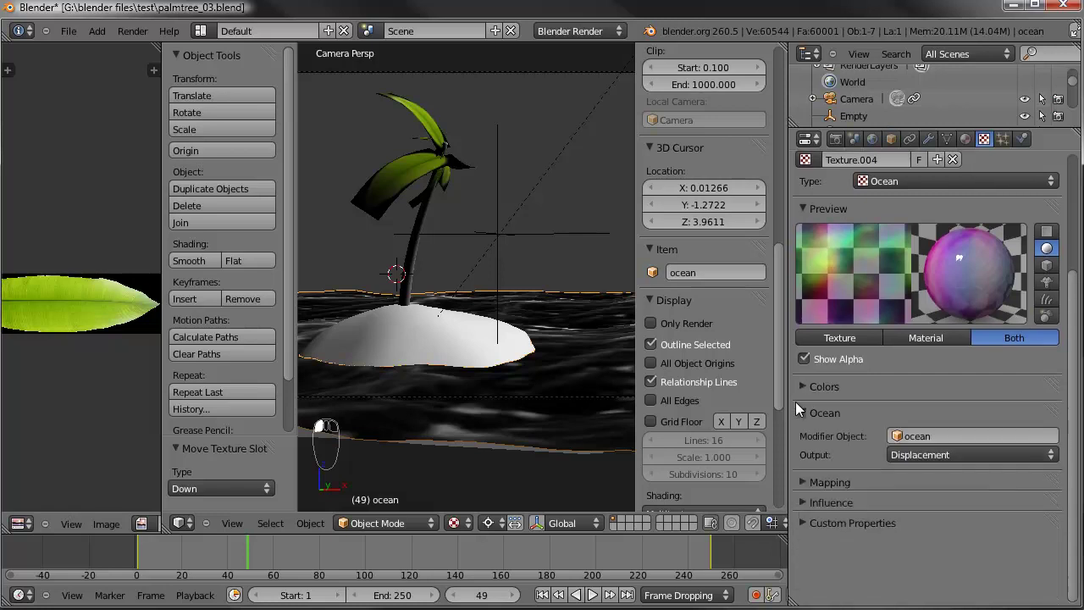
click(950, 447)
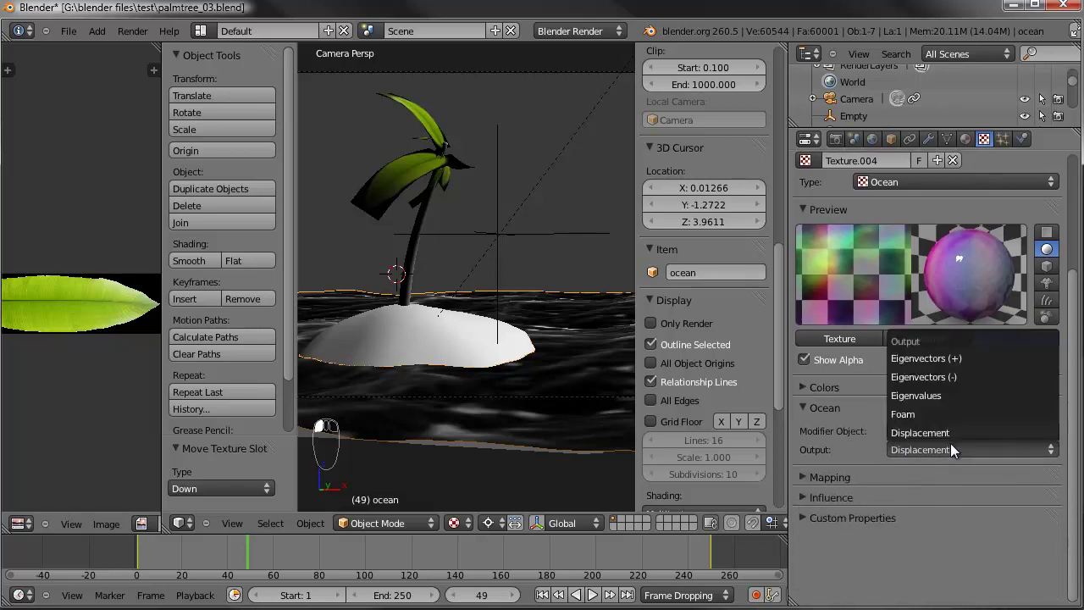
click(909, 413)
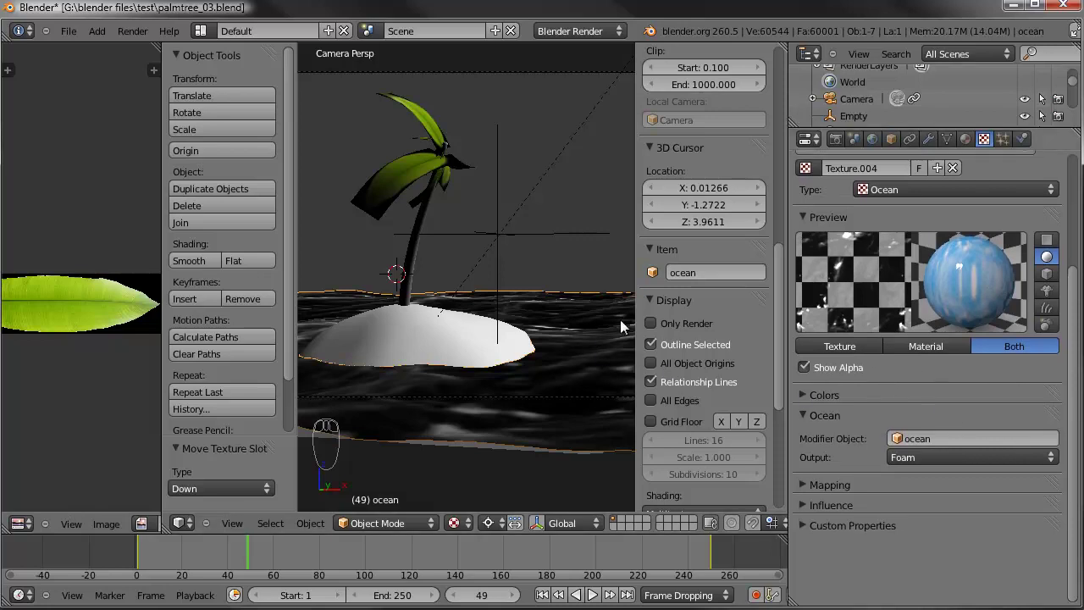
Step: Switch the 3D view to solid shading and test-render the current frame to check the foam
click(458, 522)
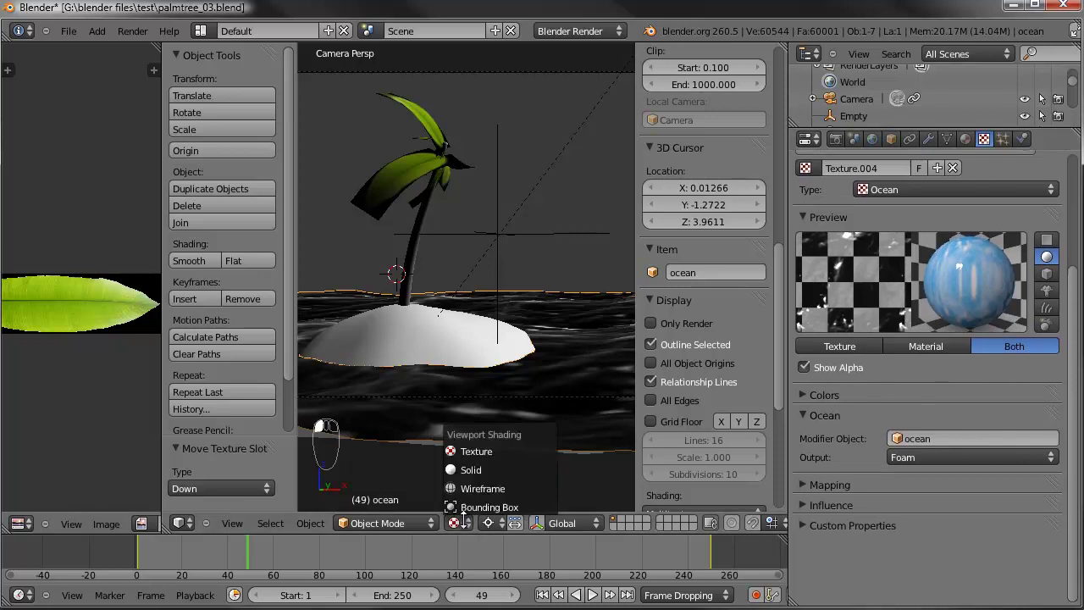
click(486, 465)
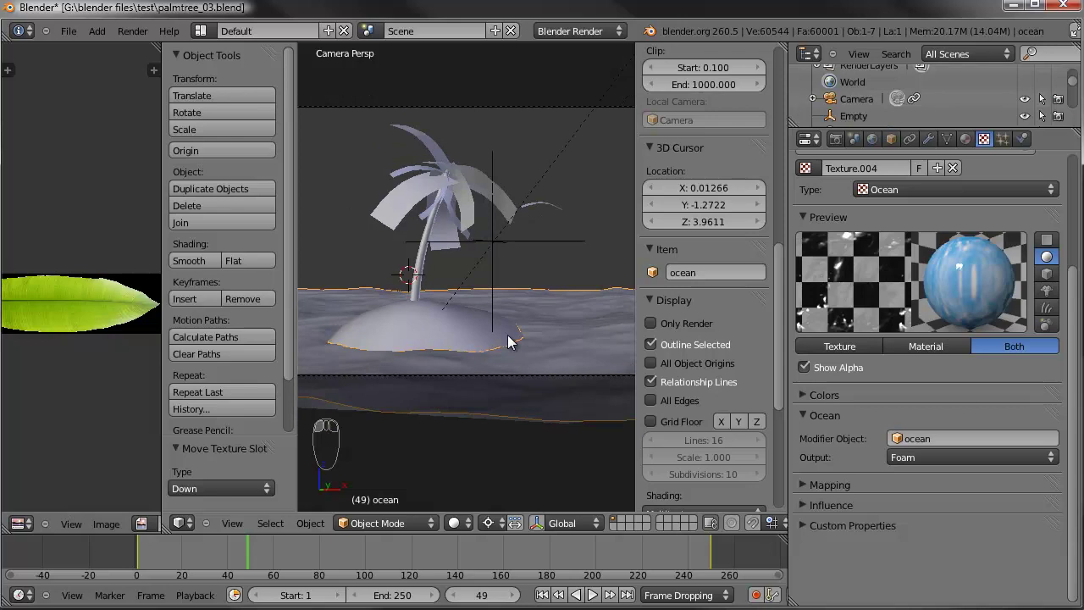
key(F11)
key(F12)
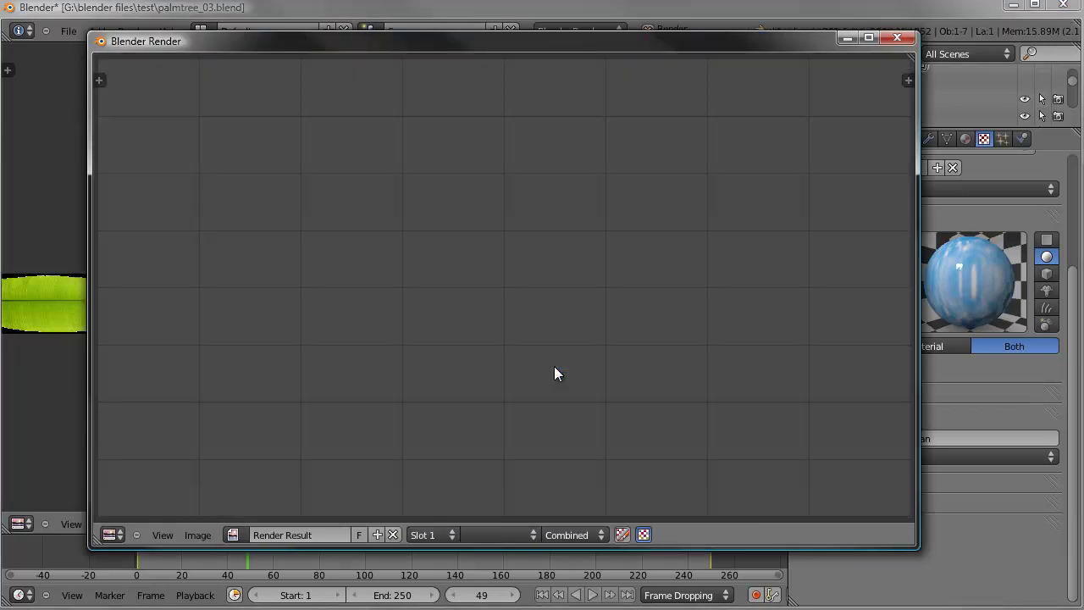
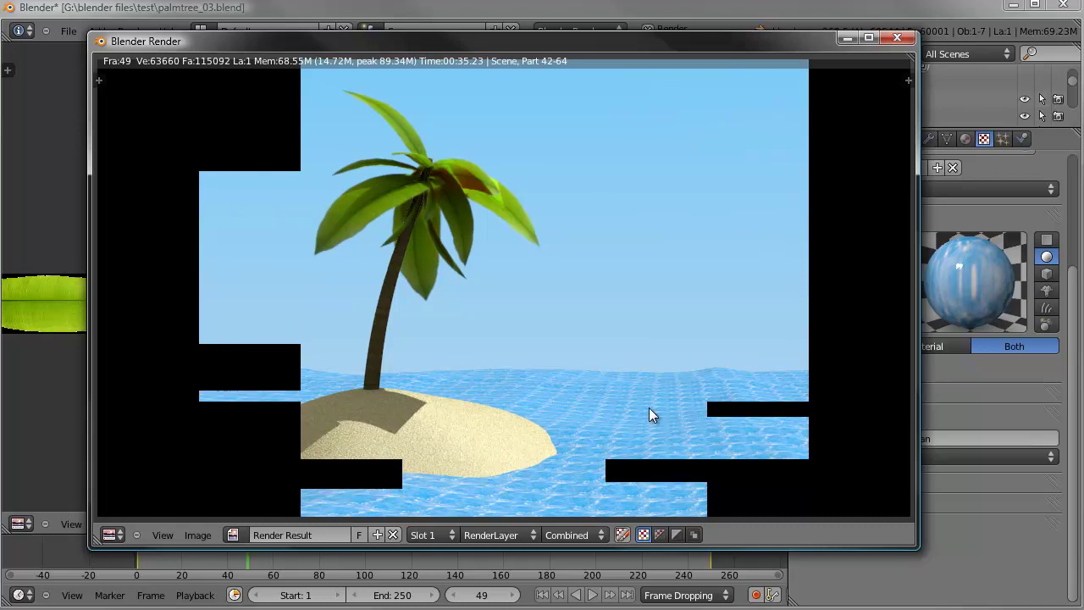
key(Escape)
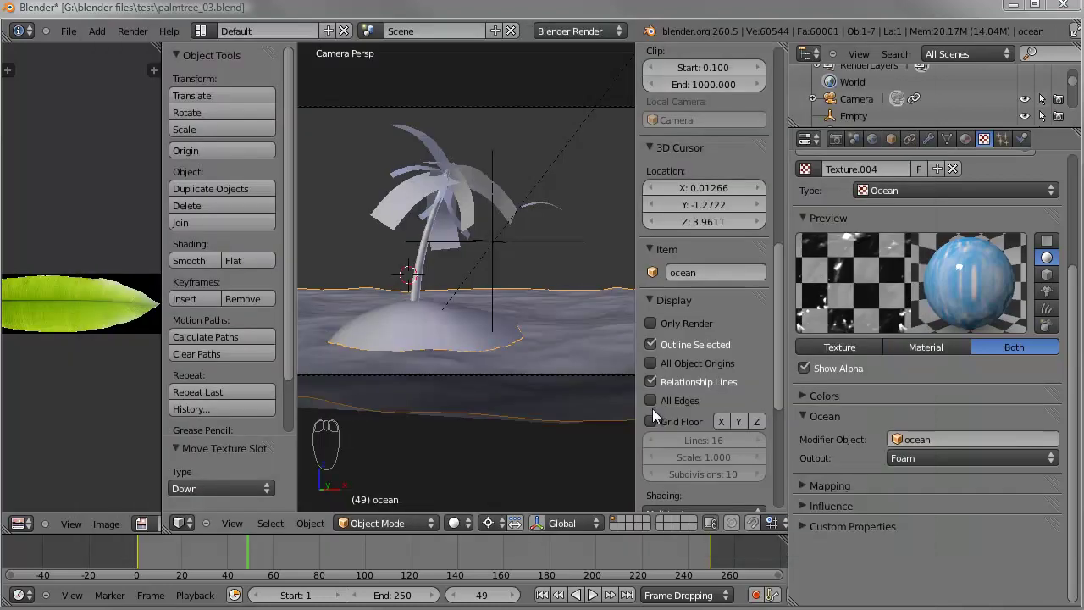
Step: Raise the Ocean modifier's wave scale to 1.450
click(929, 139)
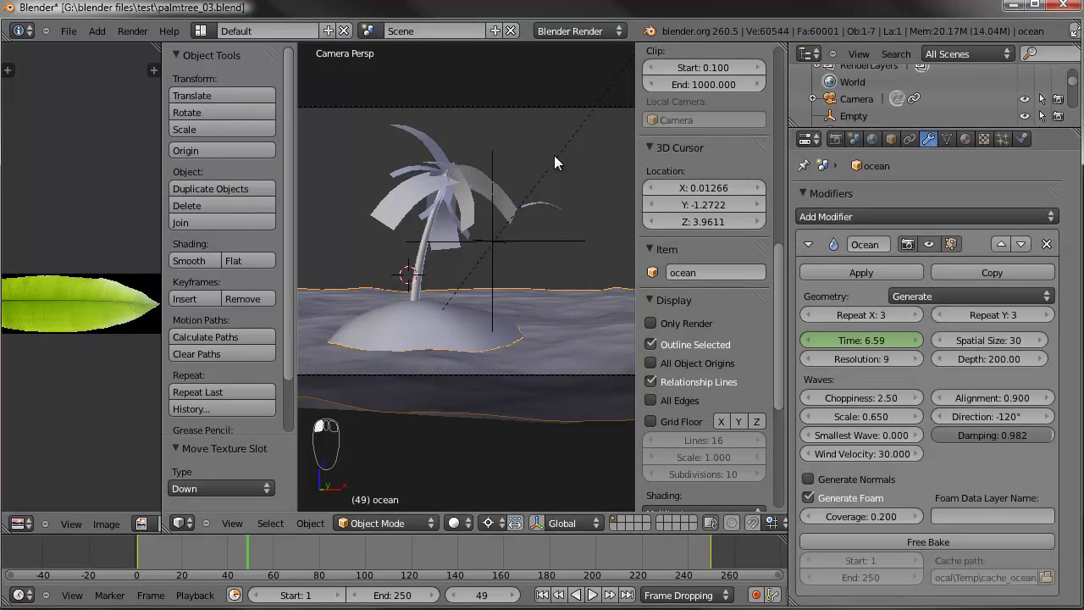
click(915, 418)
click(915, 418)
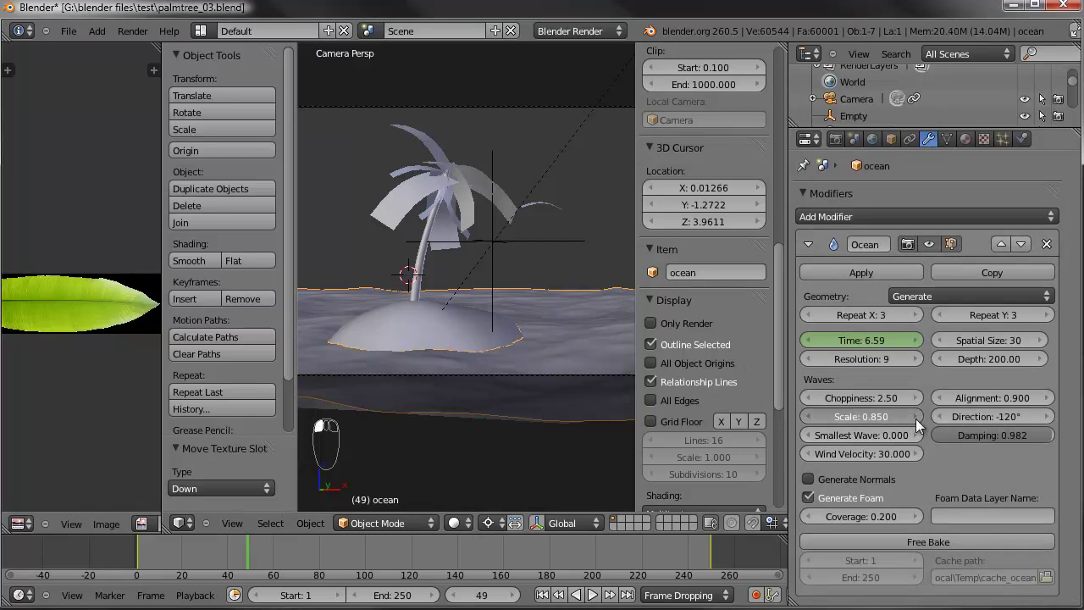
click(915, 418)
click(915, 418)
click(915, 419)
click(915, 418)
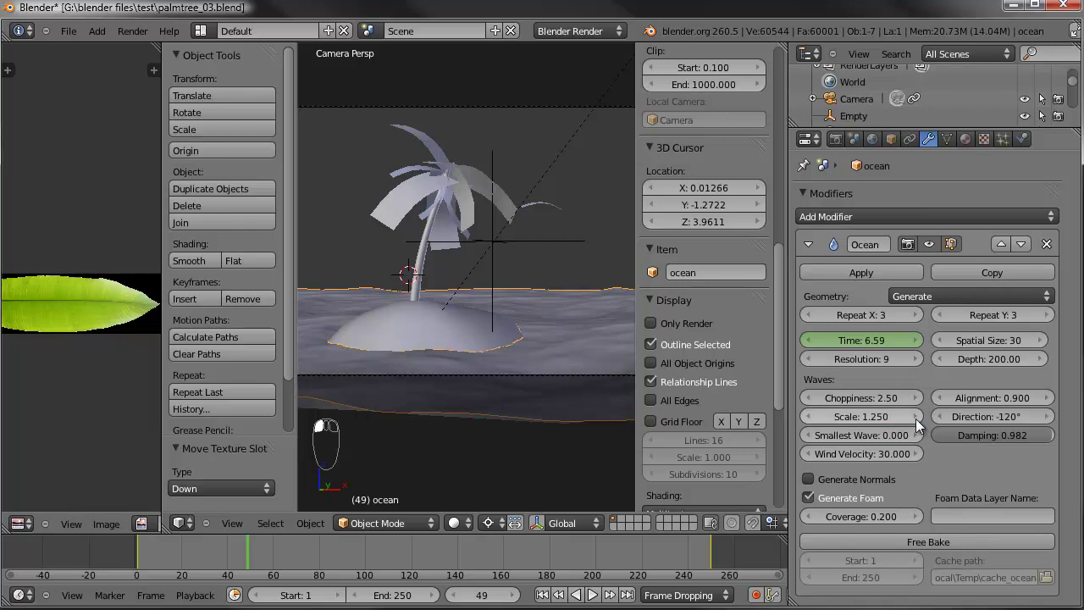
click(915, 419)
click(915, 416)
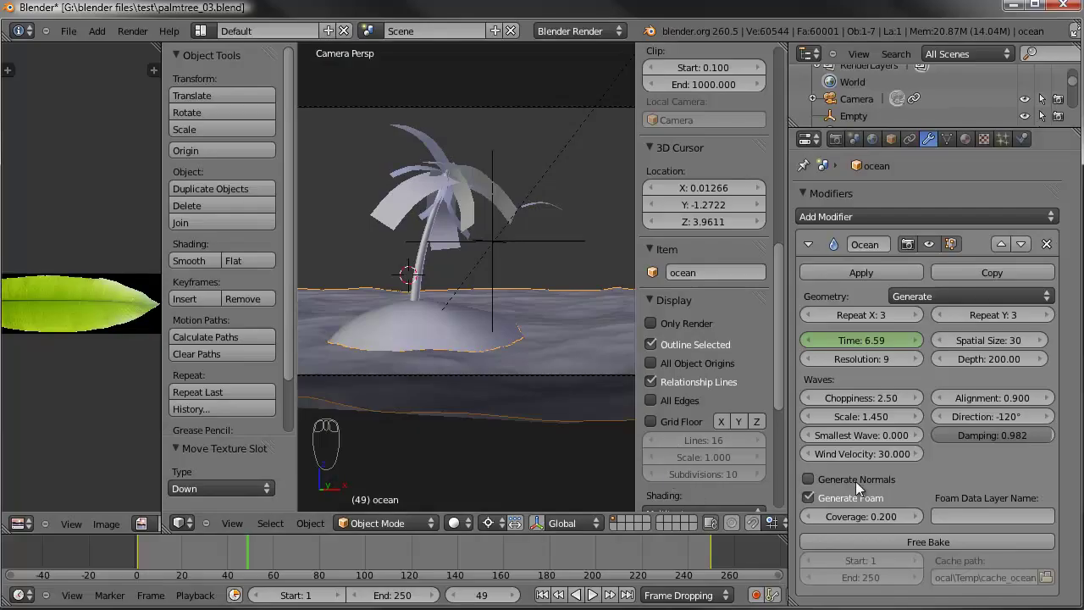
Step: Free the ocean bake and set the modifier's wave scale to 1.25 and resolution to 10
click(946, 542)
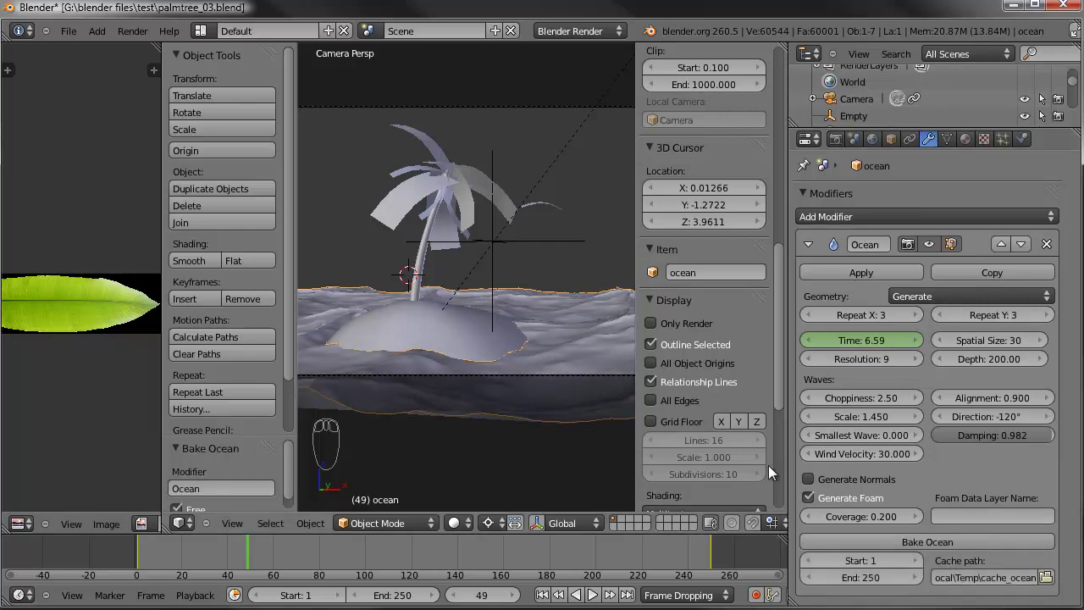
click(862, 416)
text(1.25)
key(Return)
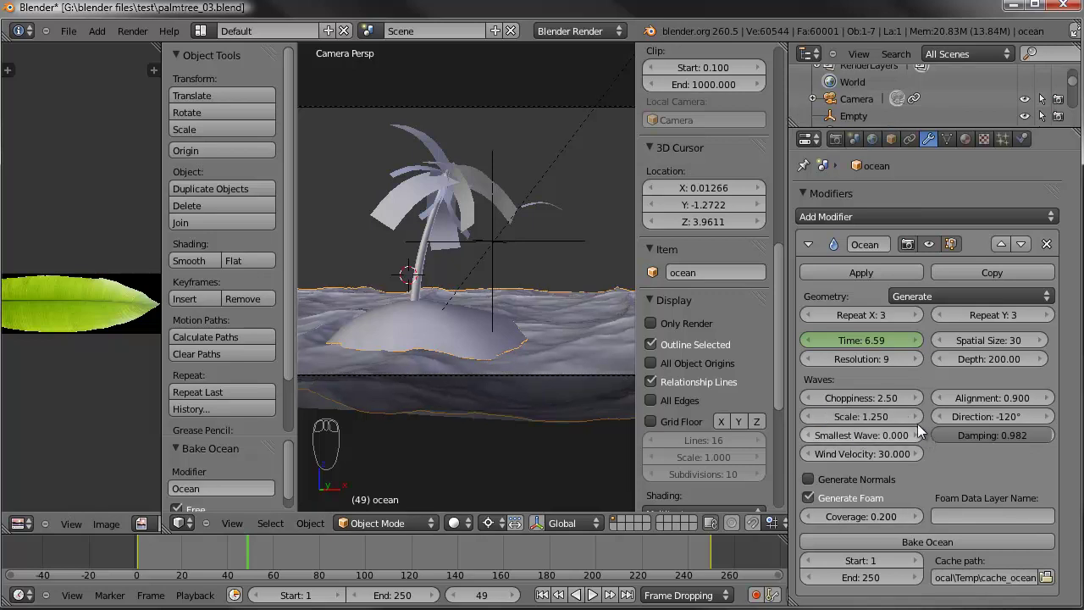
click(914, 359)
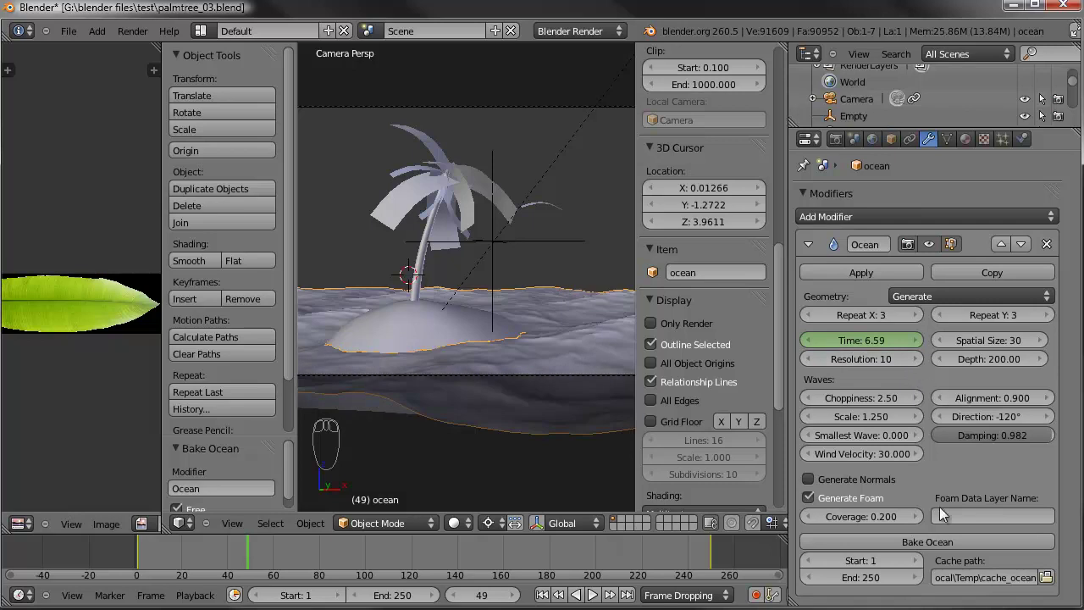
Step: Bake the ocean with the new settings and test-render the current frame
click(921, 539)
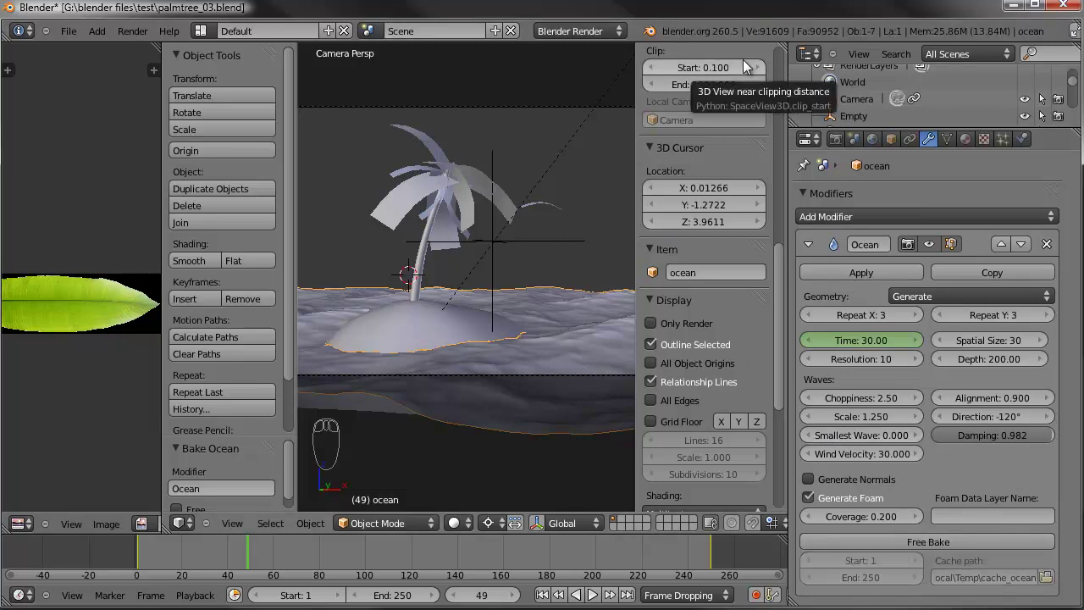
key(F12)
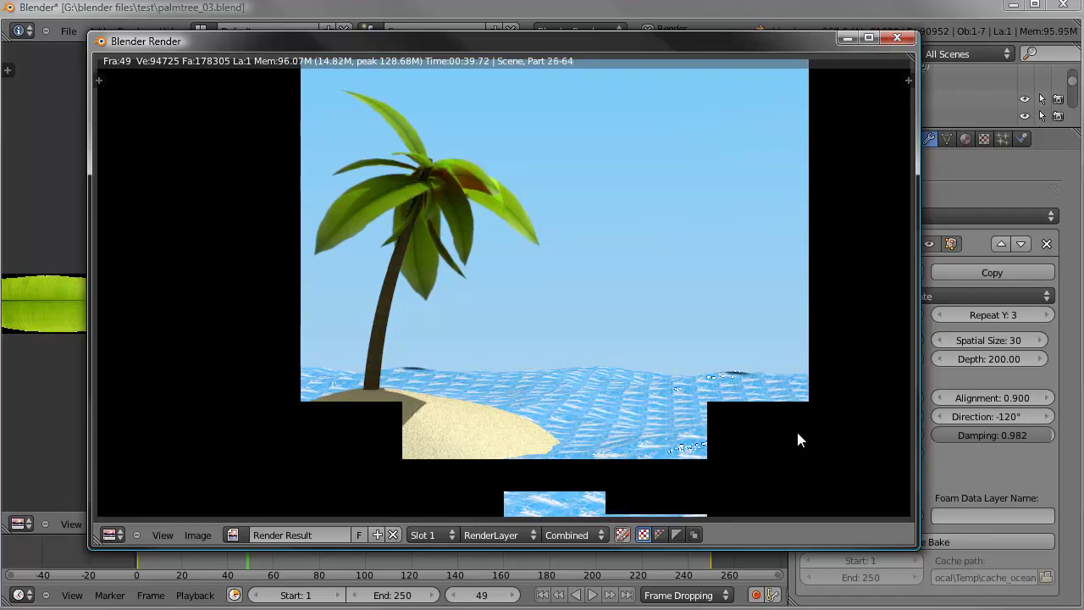
key(Escape)
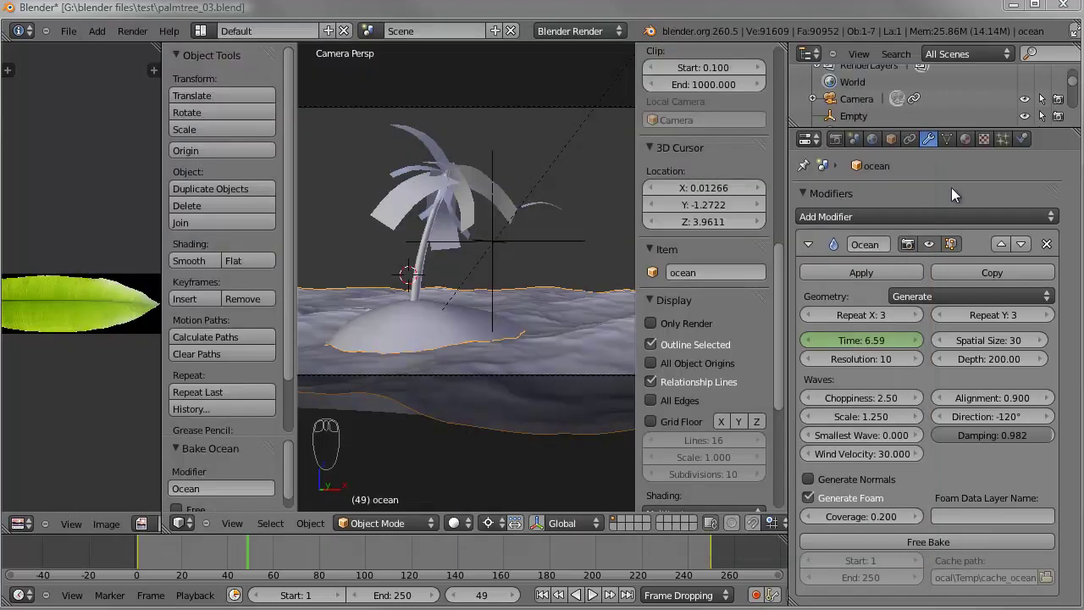
Step: Change the Ocean foam texture's mapping coordinates to UV
click(983, 138)
scroll(982, 227, up, 2)
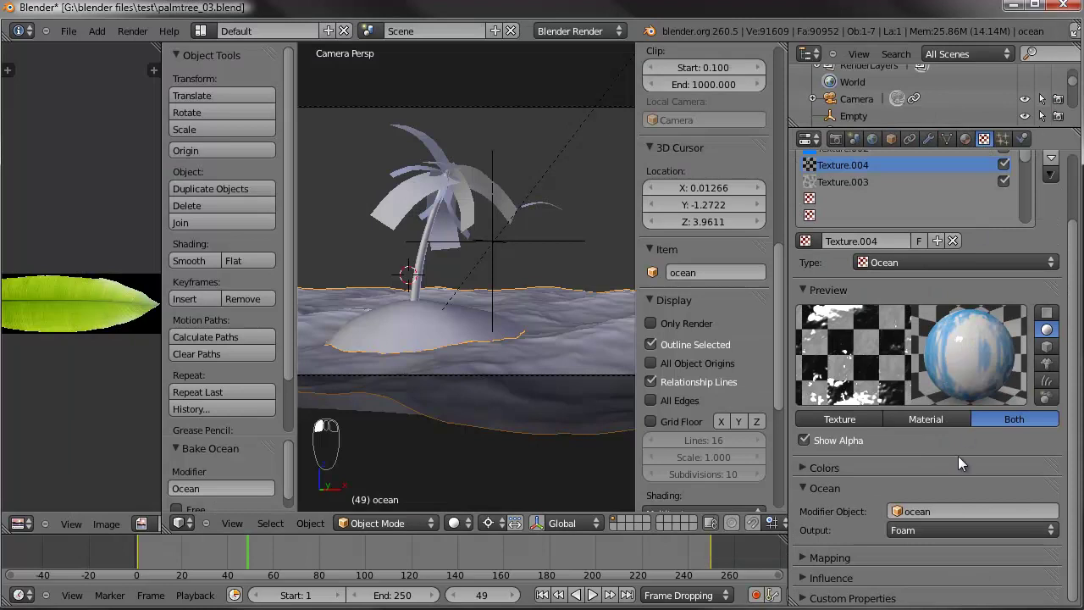
click(804, 489)
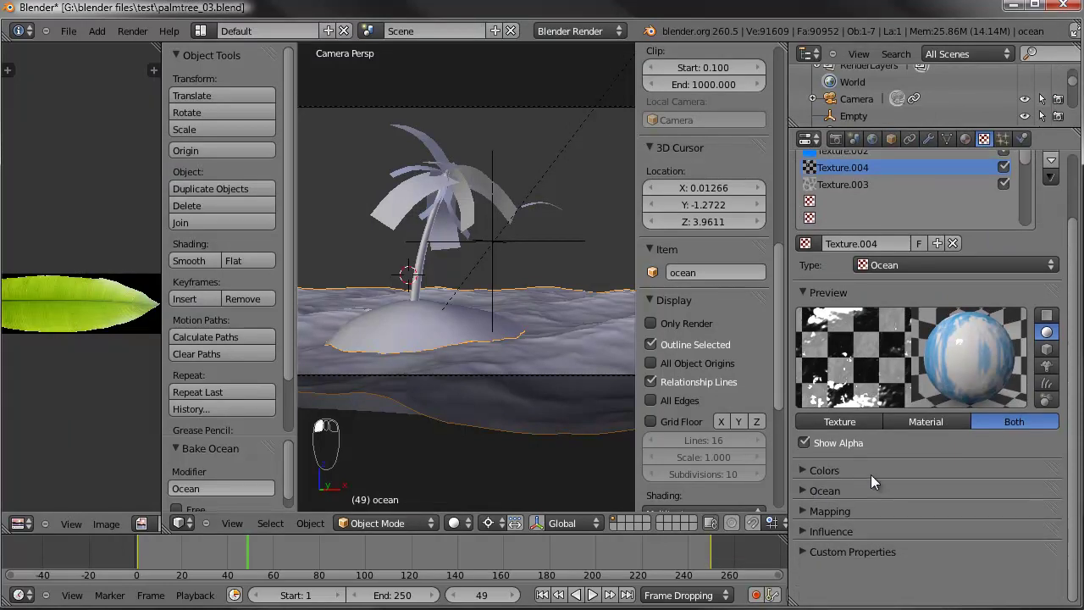
click(814, 510)
scroll(847, 500, down, 1)
click(919, 500)
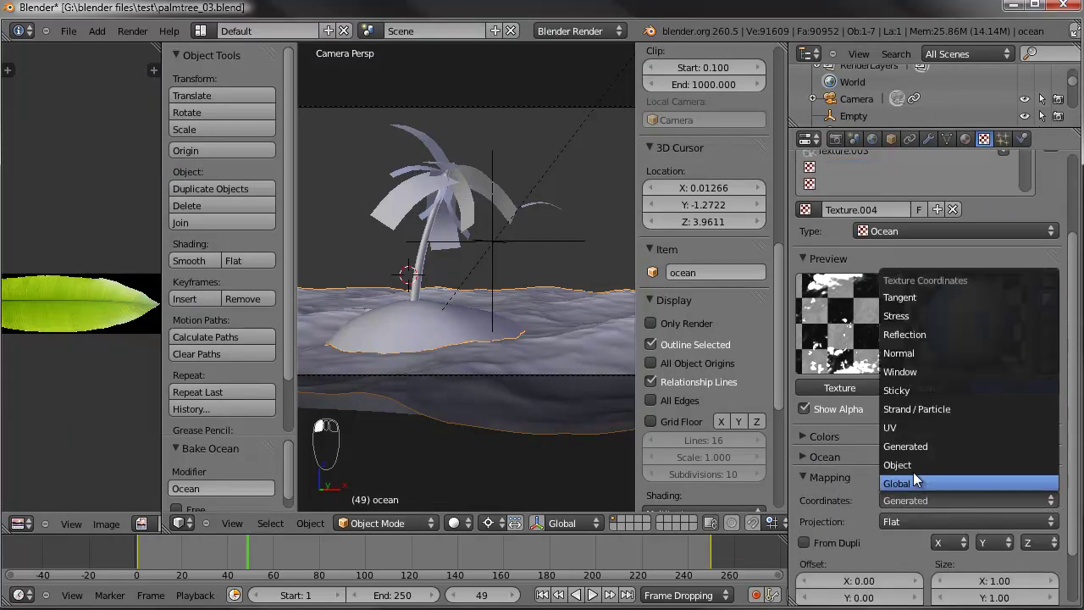
click(896, 428)
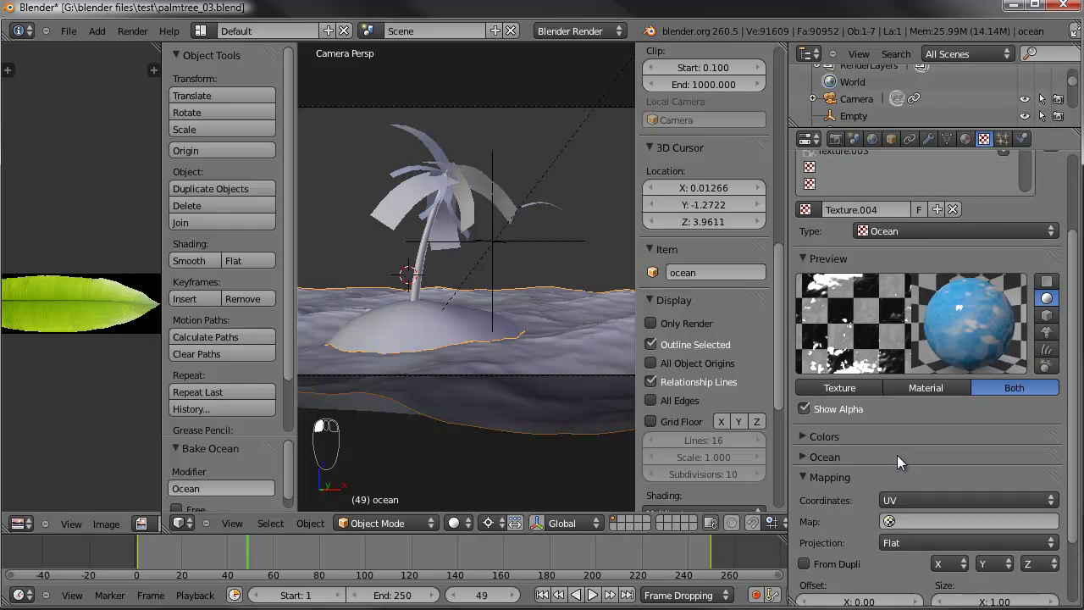
click(910, 521)
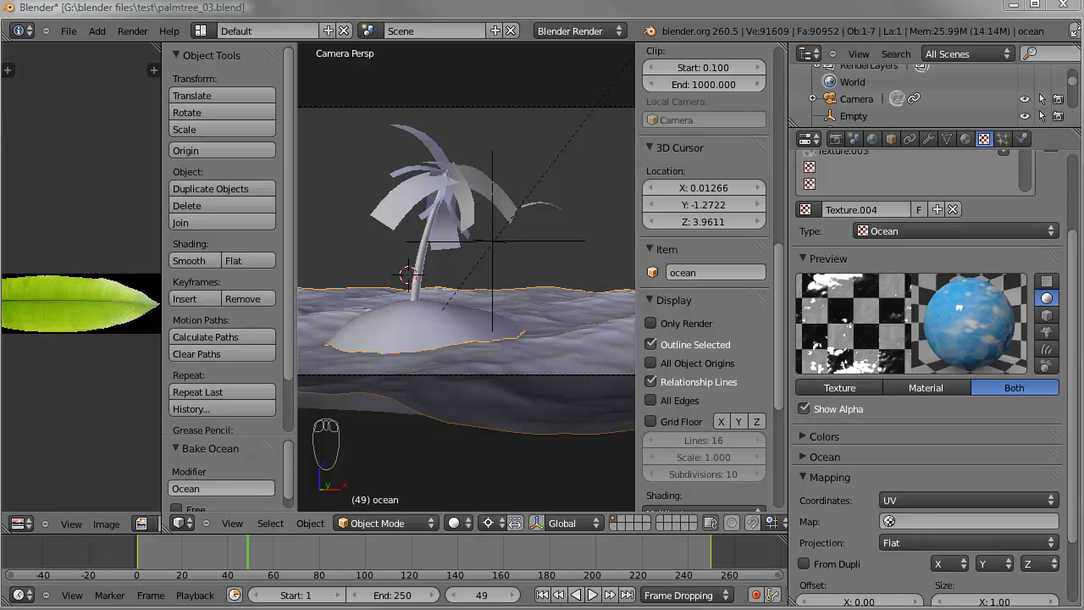
Step: Render the current frame to check the UV-mapped foam on the waves
key(F12)
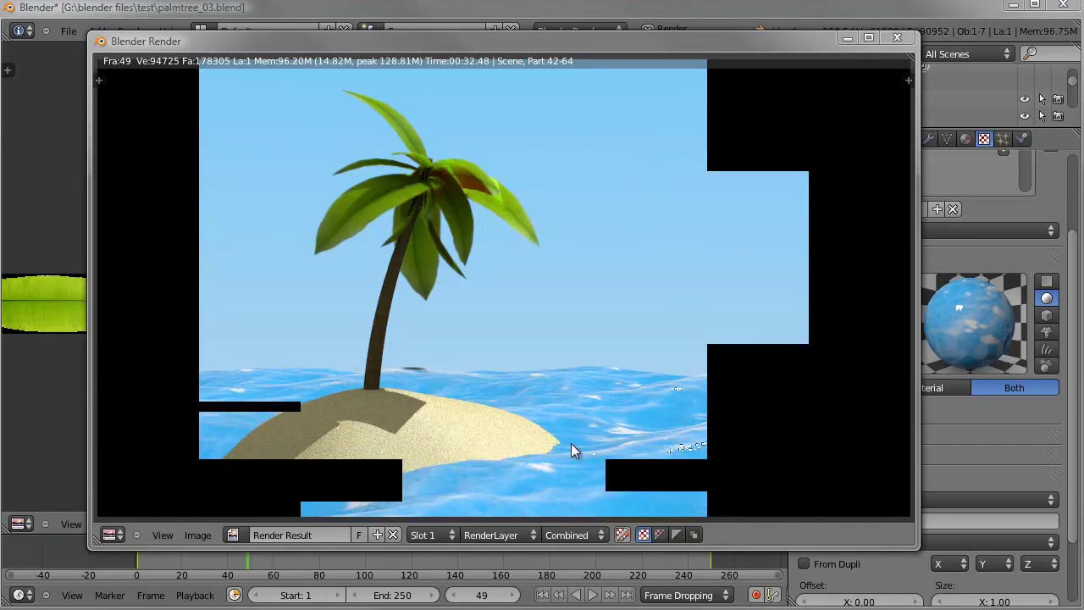
click(566, 383)
key(Escape)
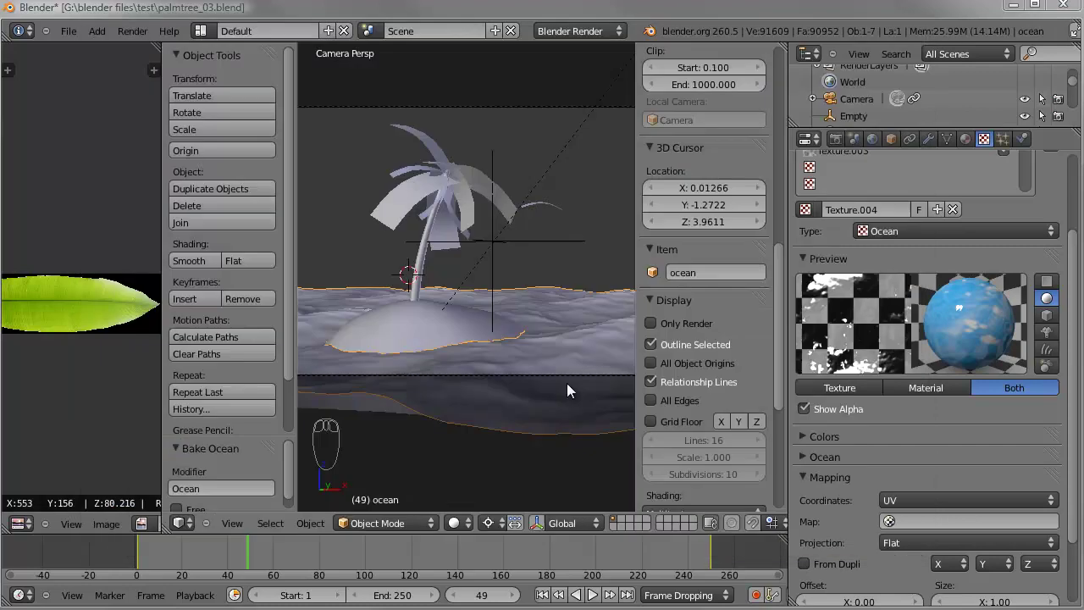
Step: Try a new texture named grass on the island's sand material and remove it again
right_click(462, 319)
shift+middle_drag(411, 312, 454, 331)
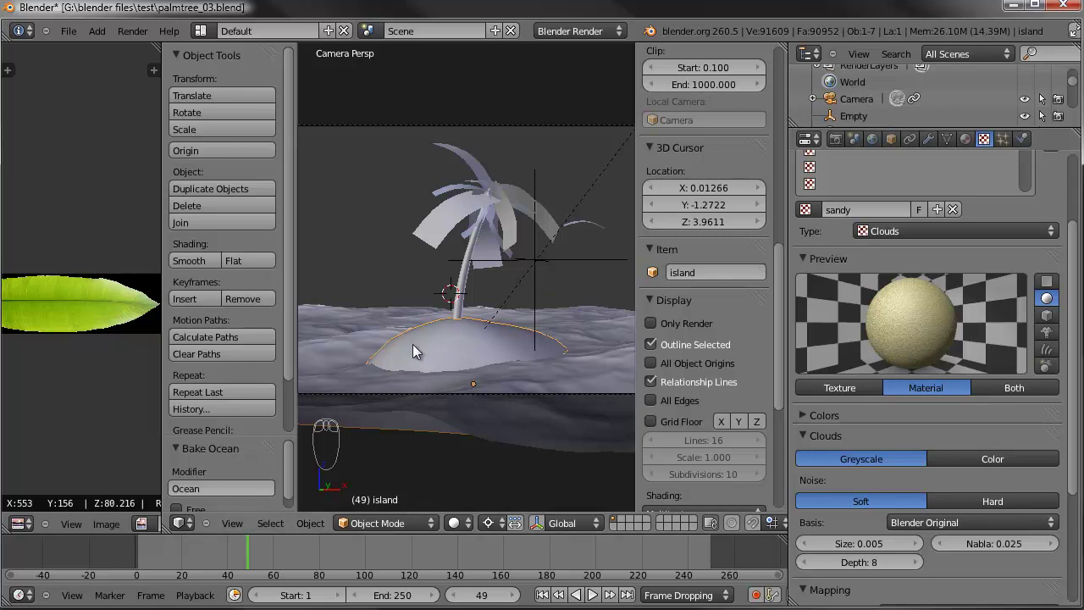
scroll(977, 219, up, 3)
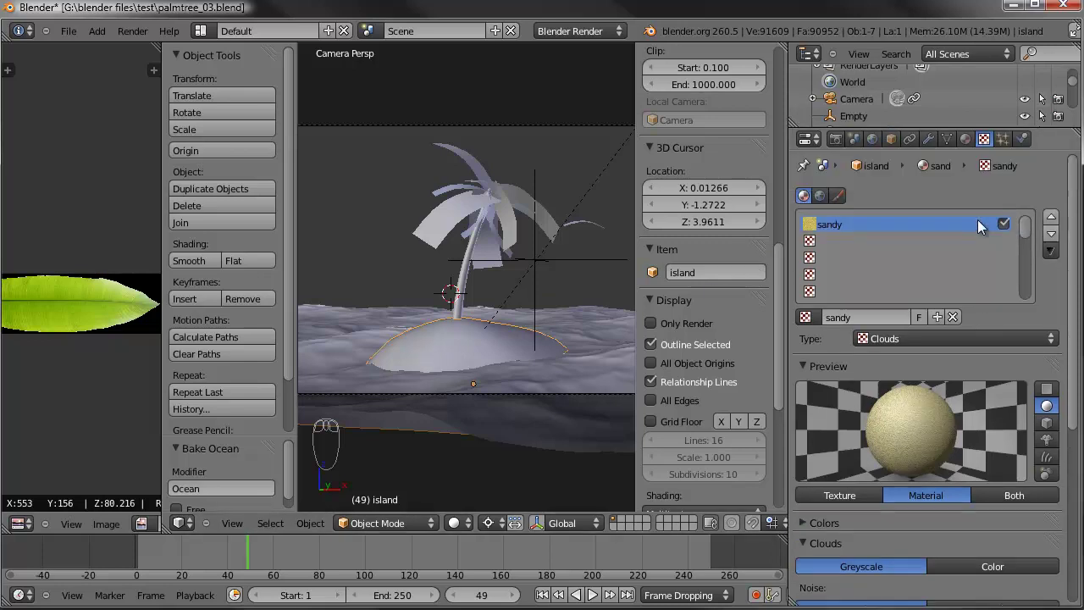
click(845, 241)
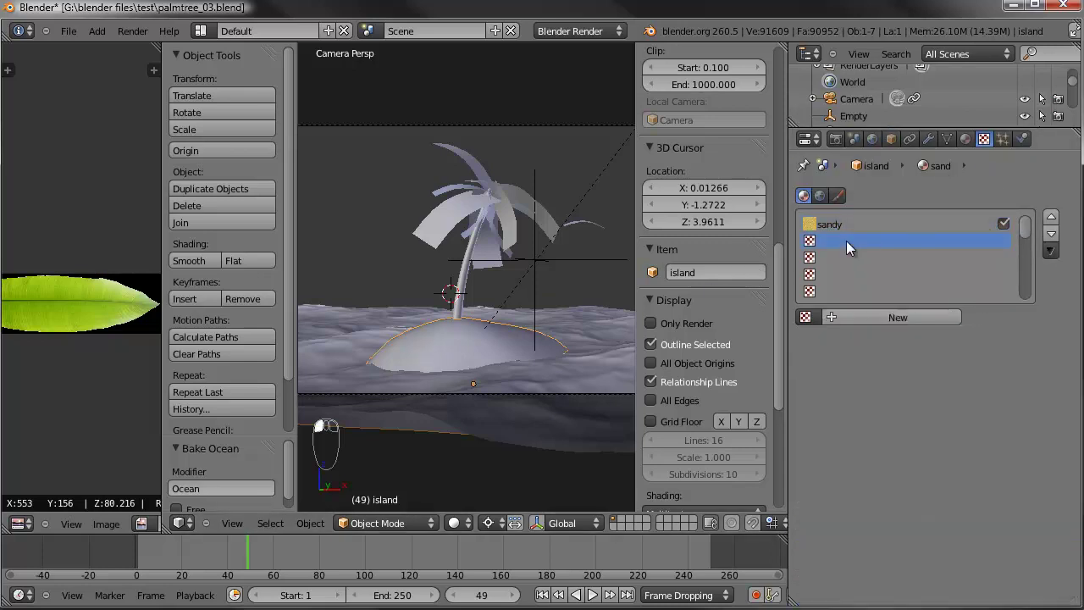
click(885, 314)
click(862, 317)
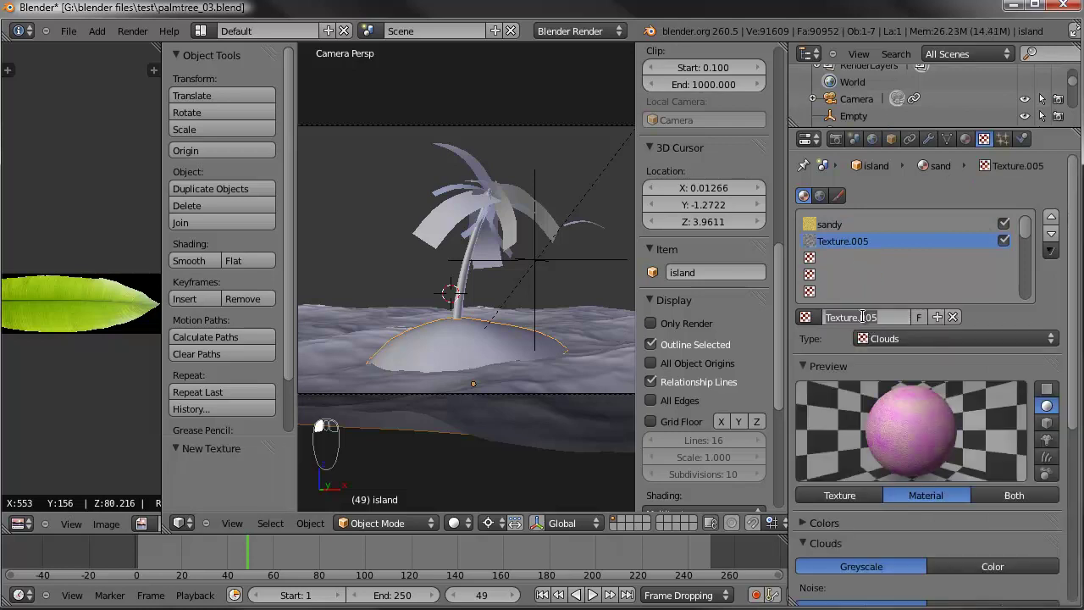
text(grass)
key(Return)
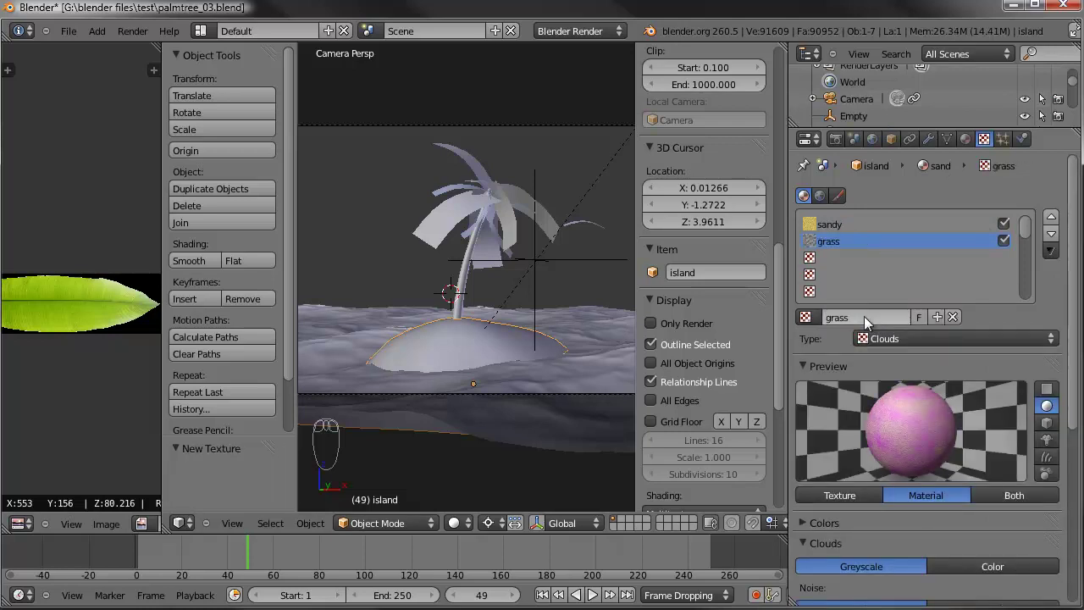
click(952, 316)
Step: Add a second material slot to the island and create a material named grass in it
click(965, 140)
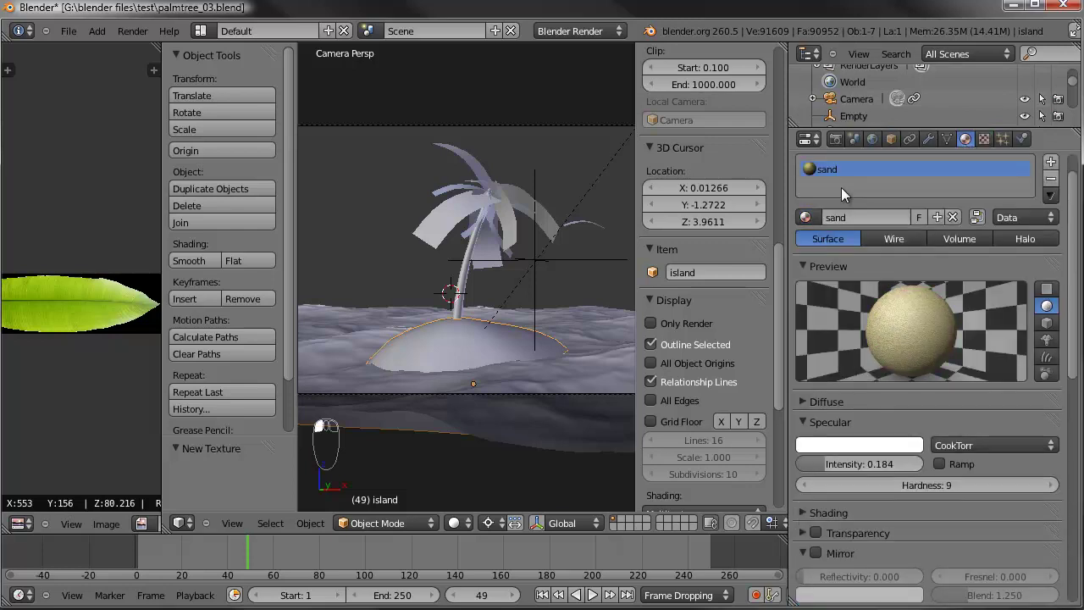
click(1050, 161)
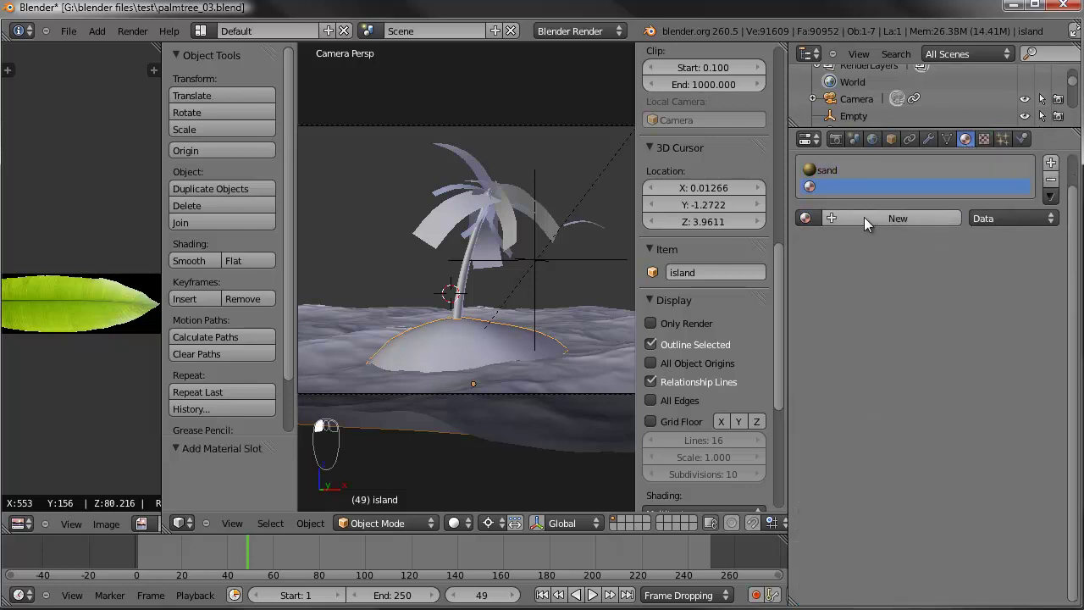
click(852, 218)
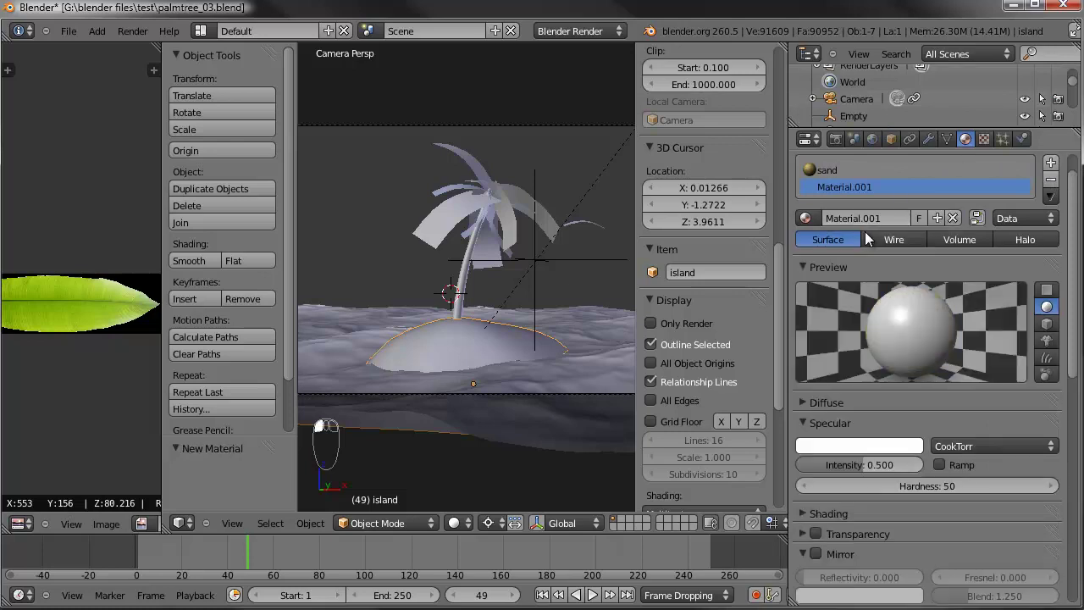
text(grass)
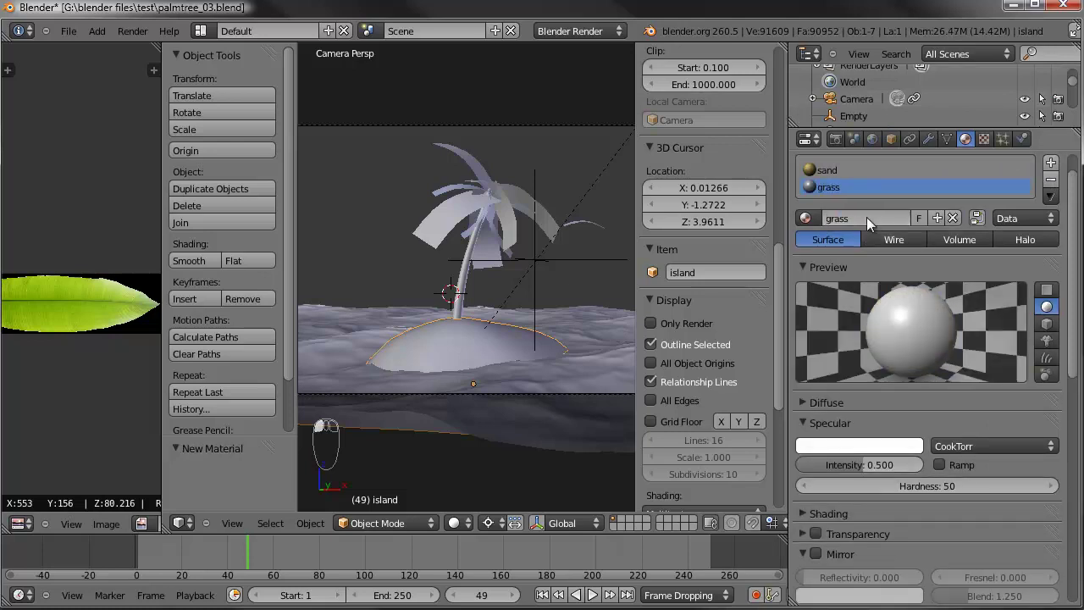
Step: Add a Blend texture to the island's grass material and enable its colour ramp
key(Return)
click(984, 139)
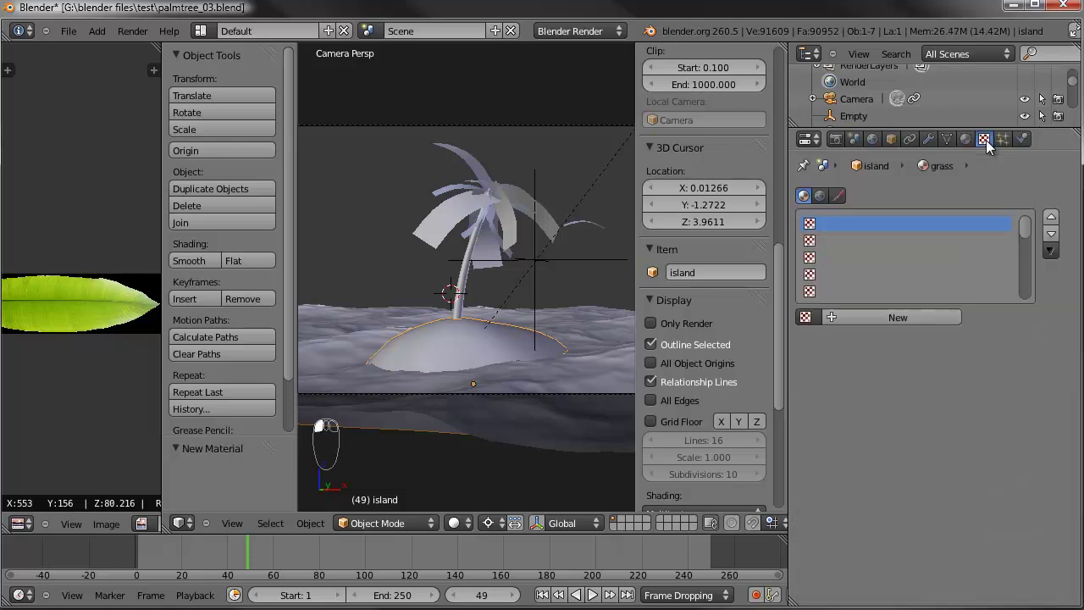
click(889, 318)
click(894, 338)
click(894, 296)
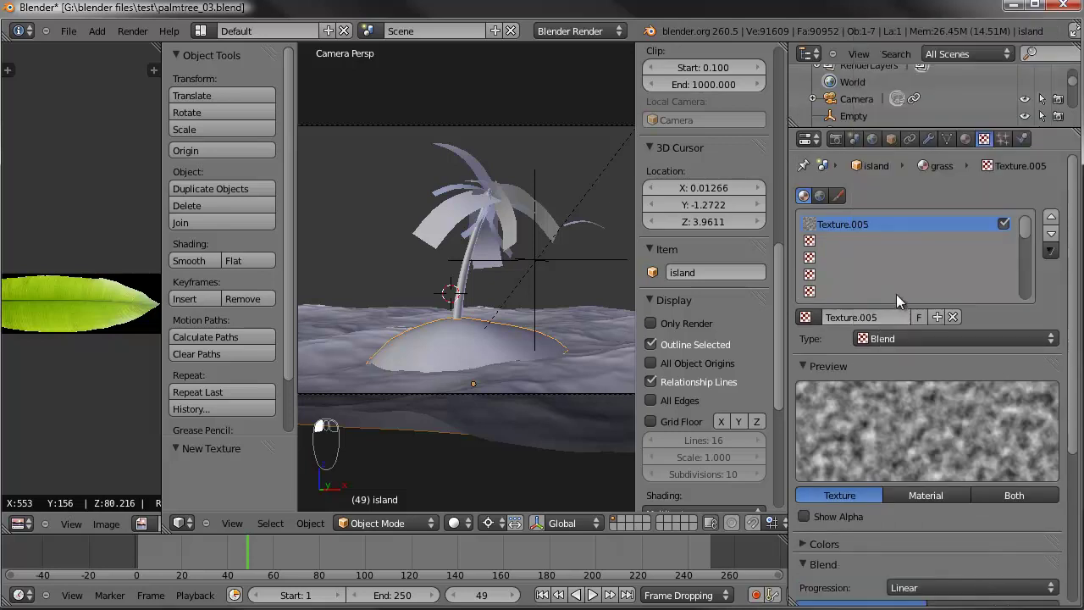
click(802, 515)
click(803, 516)
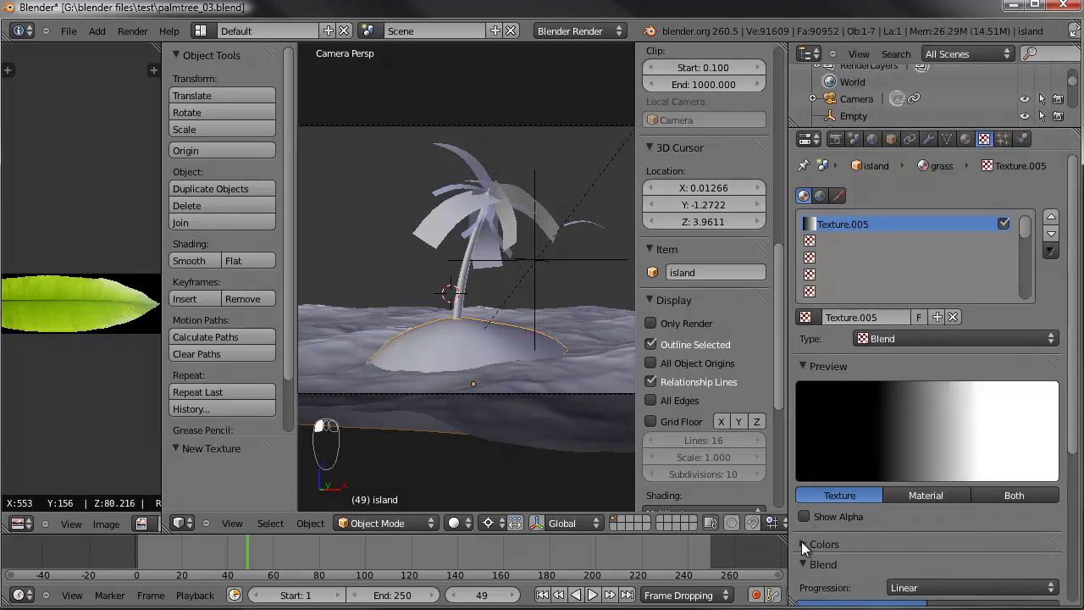
click(804, 539)
scroll(926, 477, down, 4)
click(804, 432)
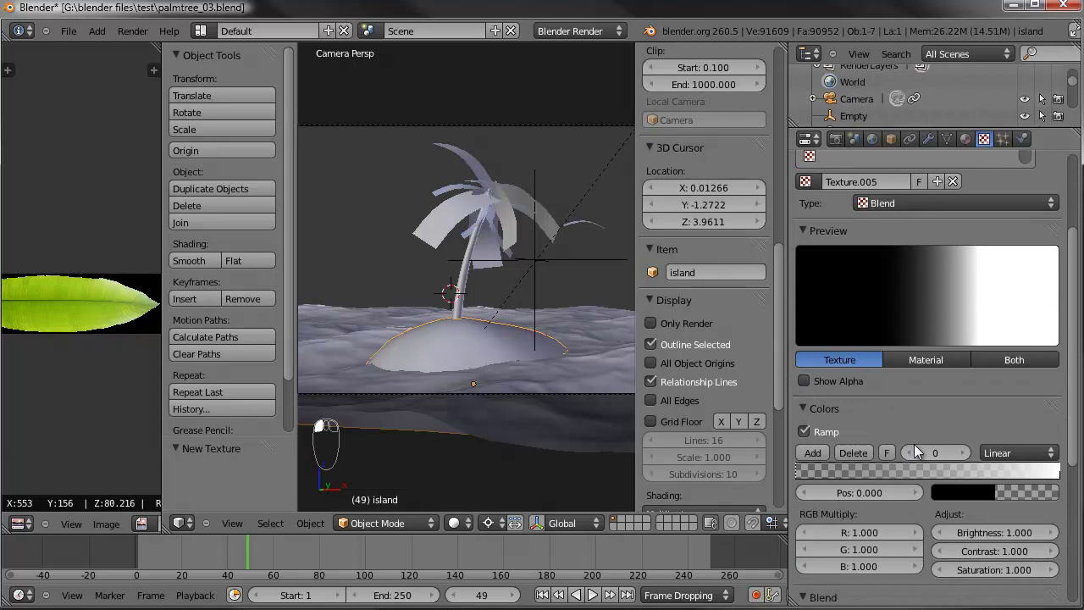
Step: Set the ramp's first colour stop to opaque dark green, about R 0.038, G 0.133, B 0
click(1028, 491)
drag(946, 472, 957, 468)
drag(1047, 375, 1044, 309)
click(914, 287)
drag(914, 288, 907, 295)
click(1047, 321)
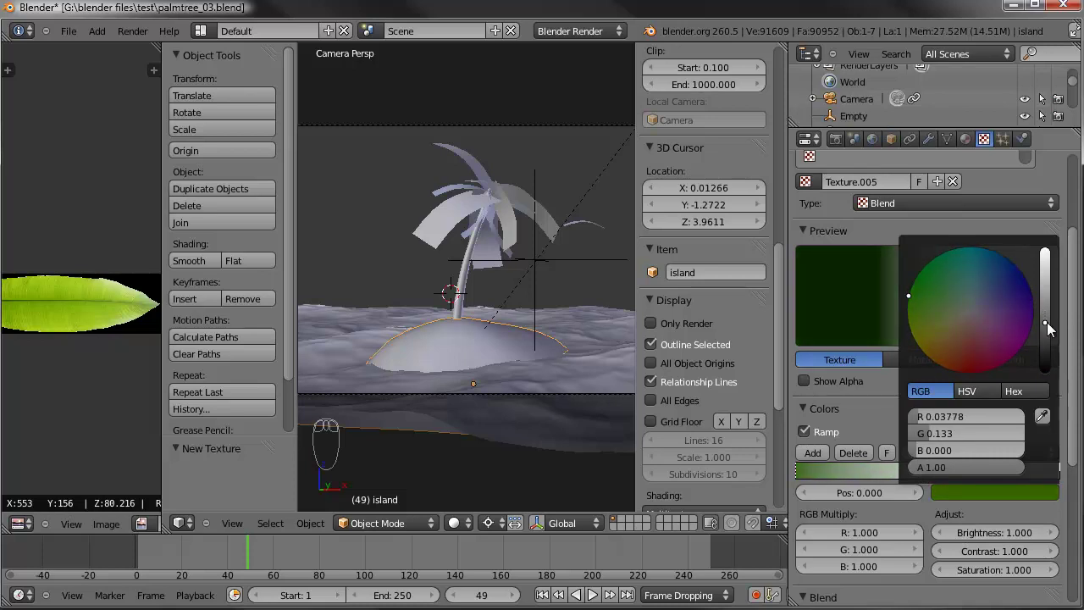
Step: Set the ramp's end colour stop to a brighter, slightly darkened leaf green
click(1058, 473)
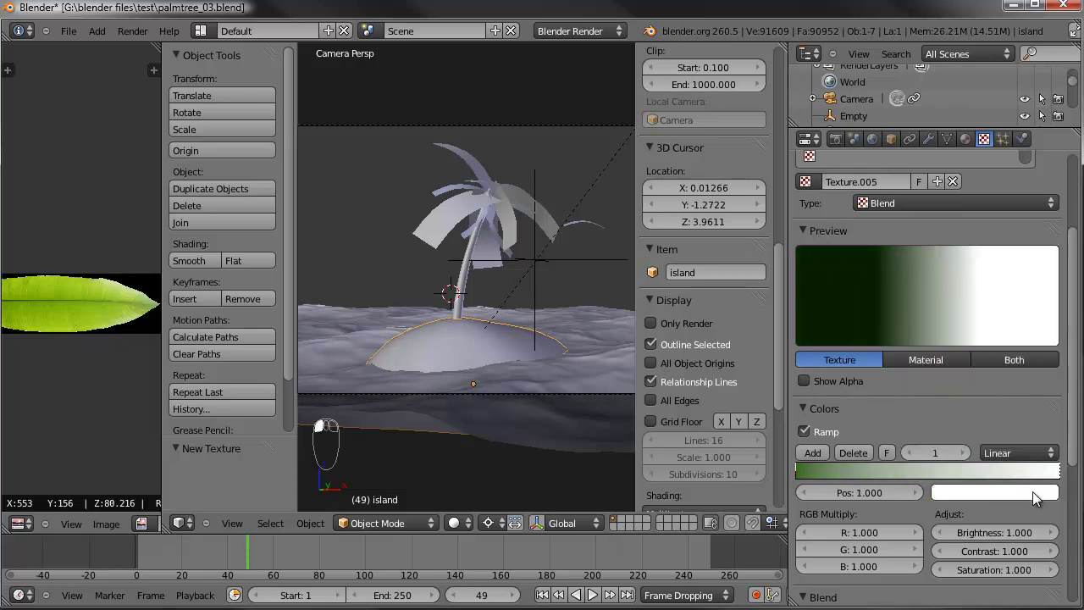
click(1032, 490)
drag(954, 323, 915, 300)
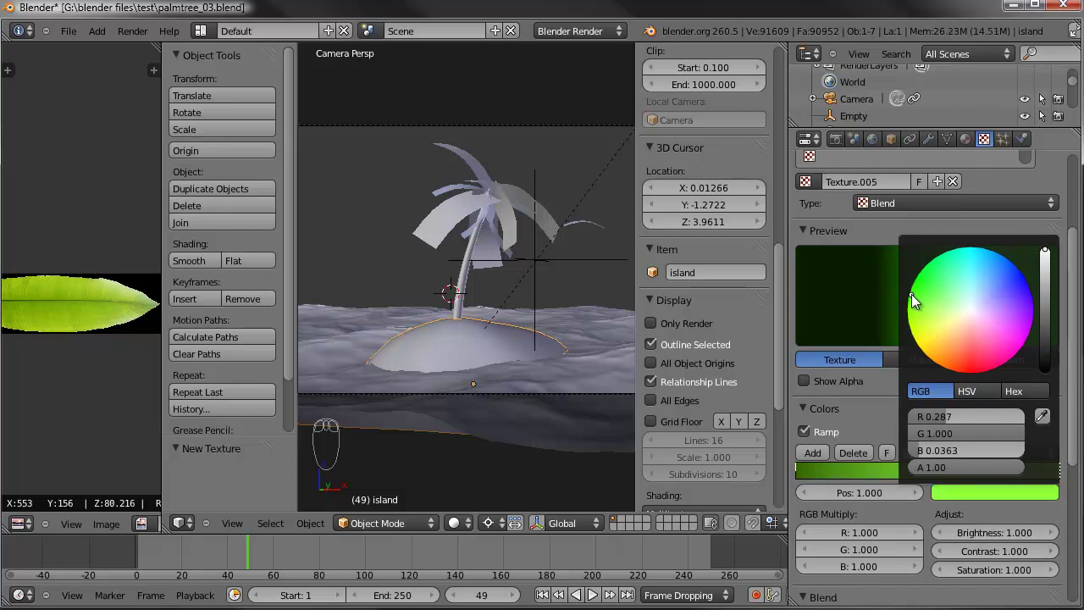
drag(1039, 269, 1048, 279)
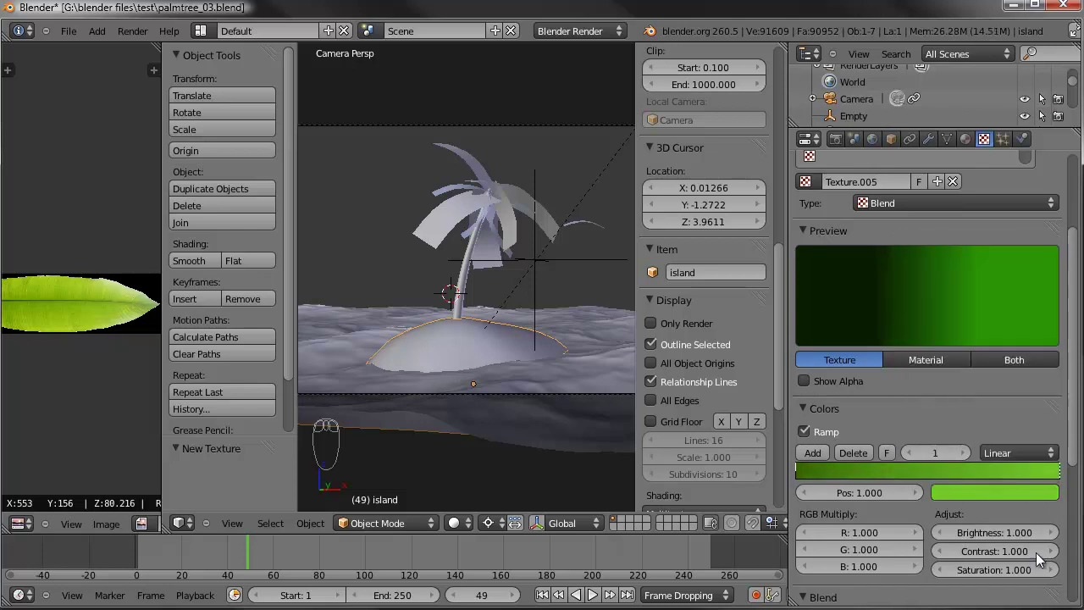
Step: Change the blend texture's mapping coordinates and preview the grass material on hair strands
scroll(1020, 551, down, 6)
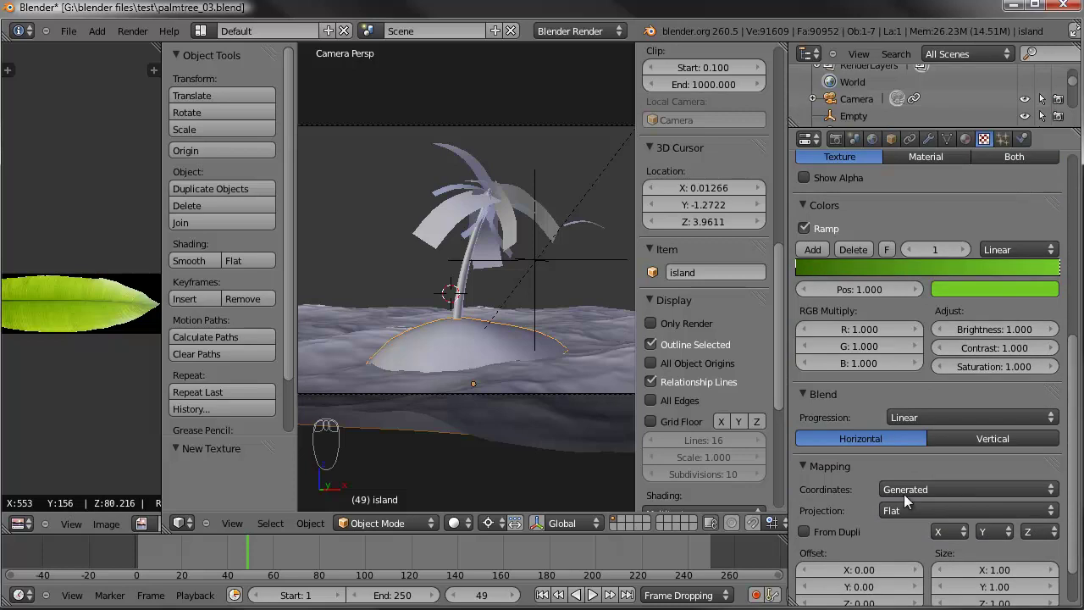
click(939, 490)
click(919, 397)
scroll(948, 475, up, 7)
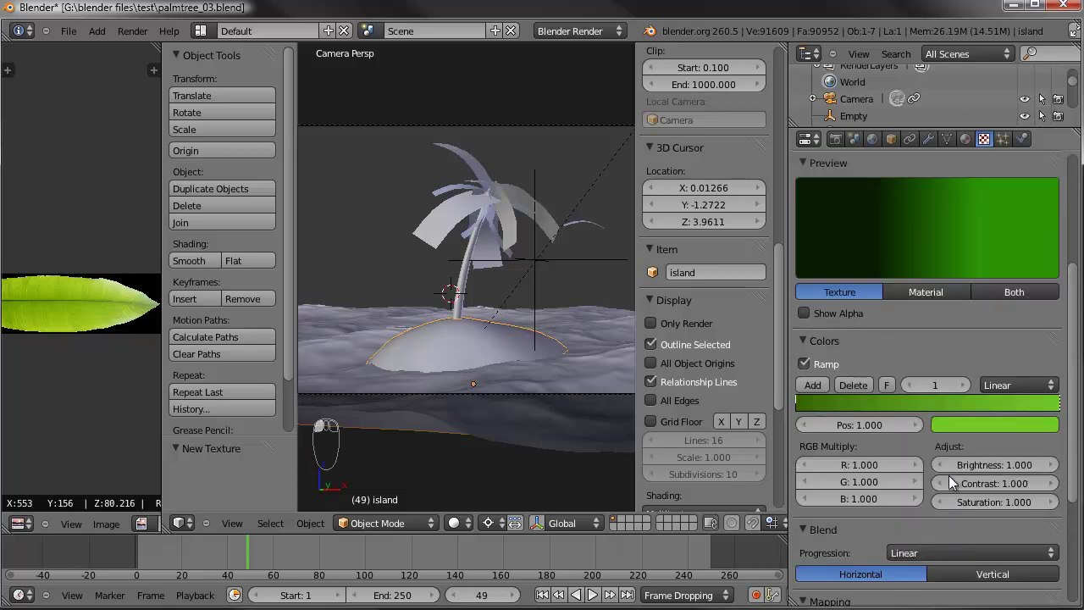
click(939, 427)
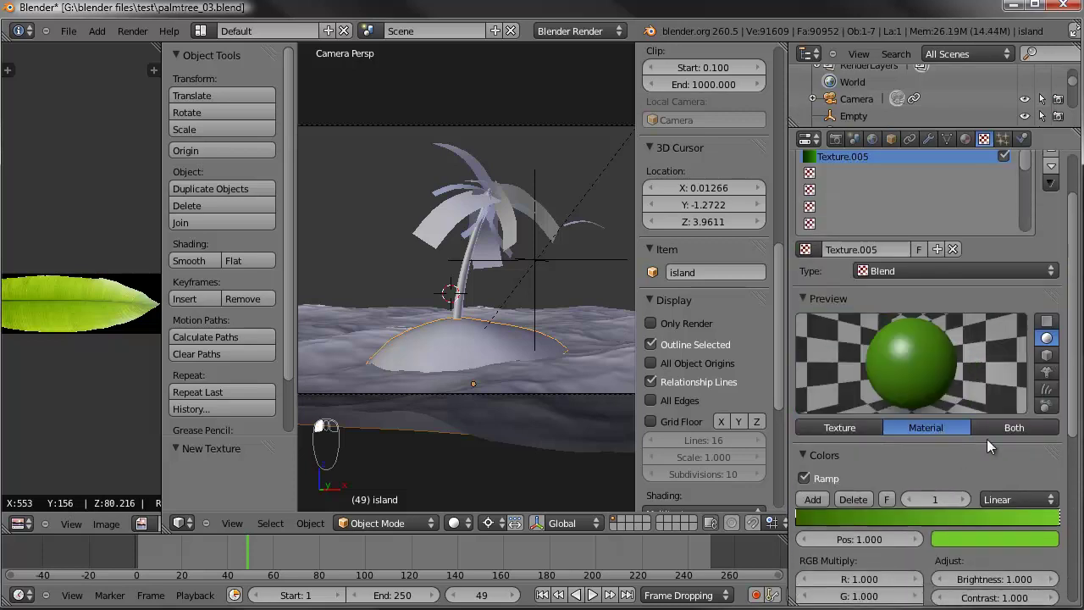
click(1046, 390)
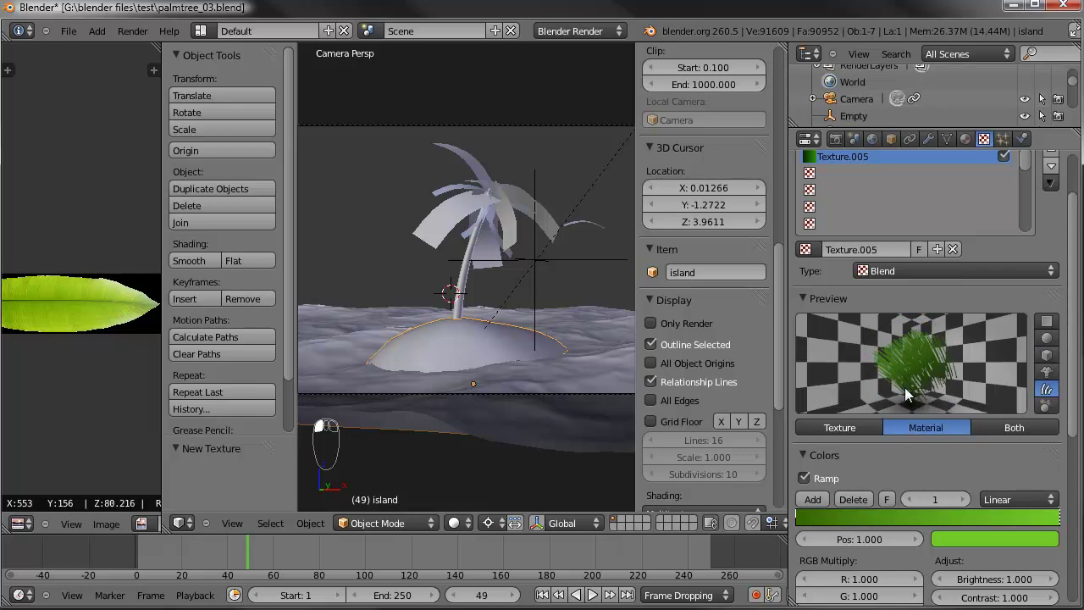
Step: Set the grass material's specular intensity to about 0.248 and hardness to 44
click(966, 139)
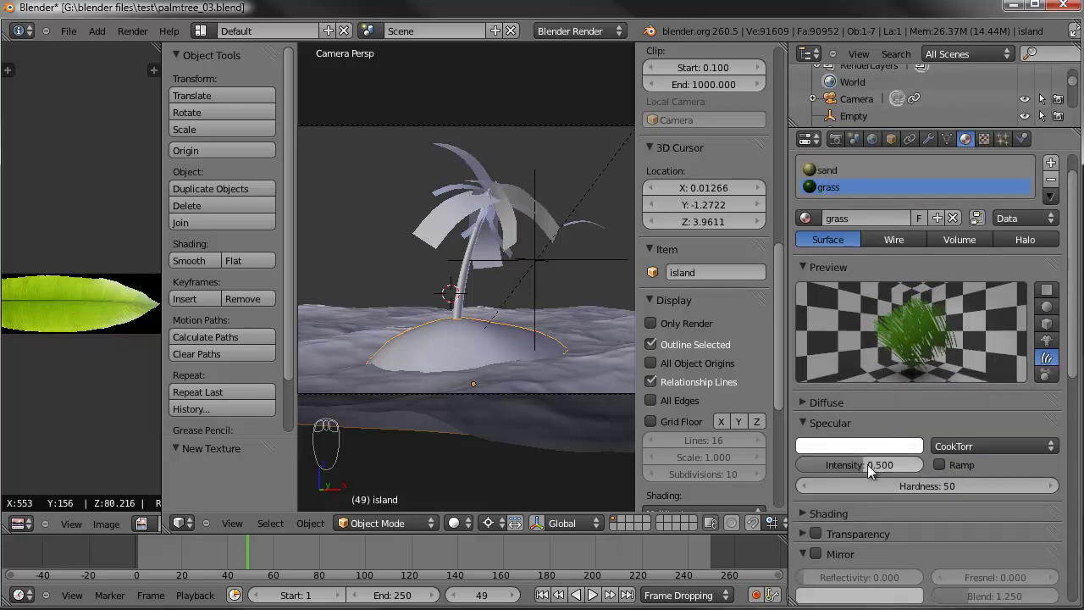
drag(896, 488, 827, 470)
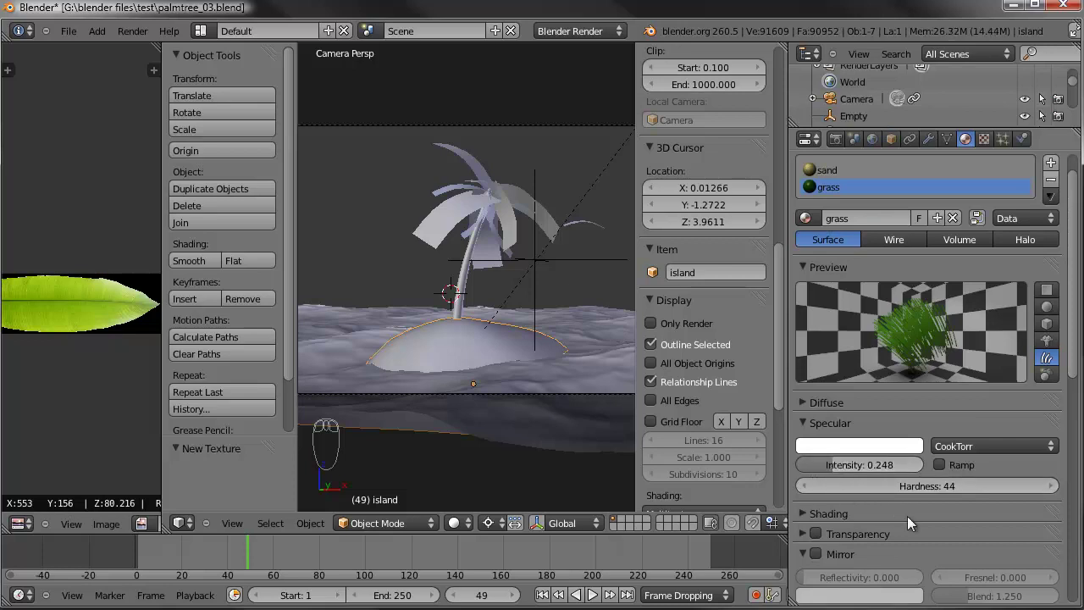
Step: Set the grass material's strand size to 3 at the root and 0.25 at the tip
scroll(892, 502, down, 3)
click(804, 453)
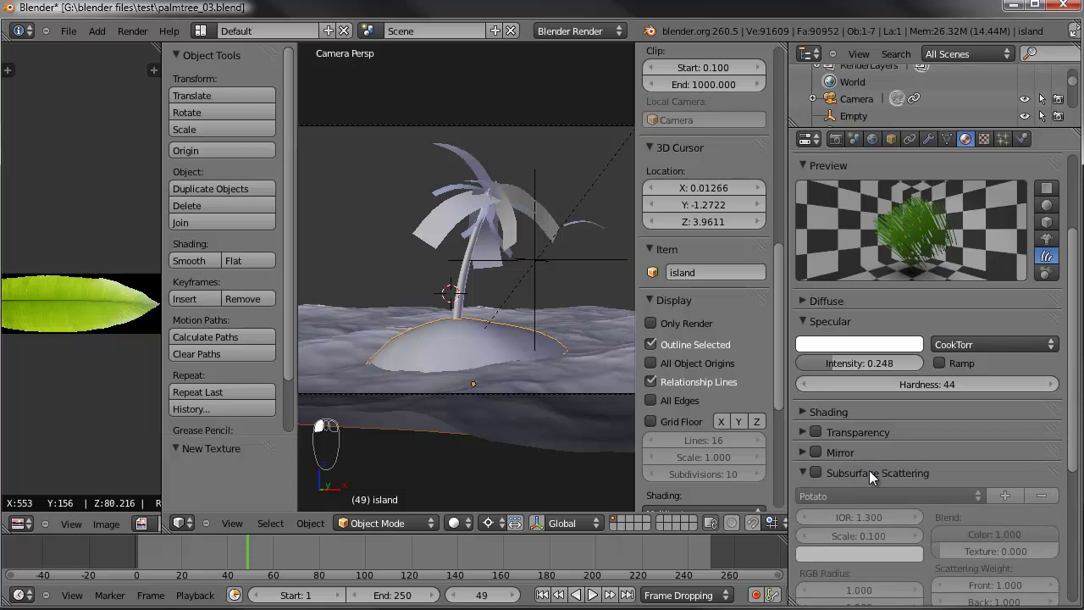
click(800, 472)
click(802, 491)
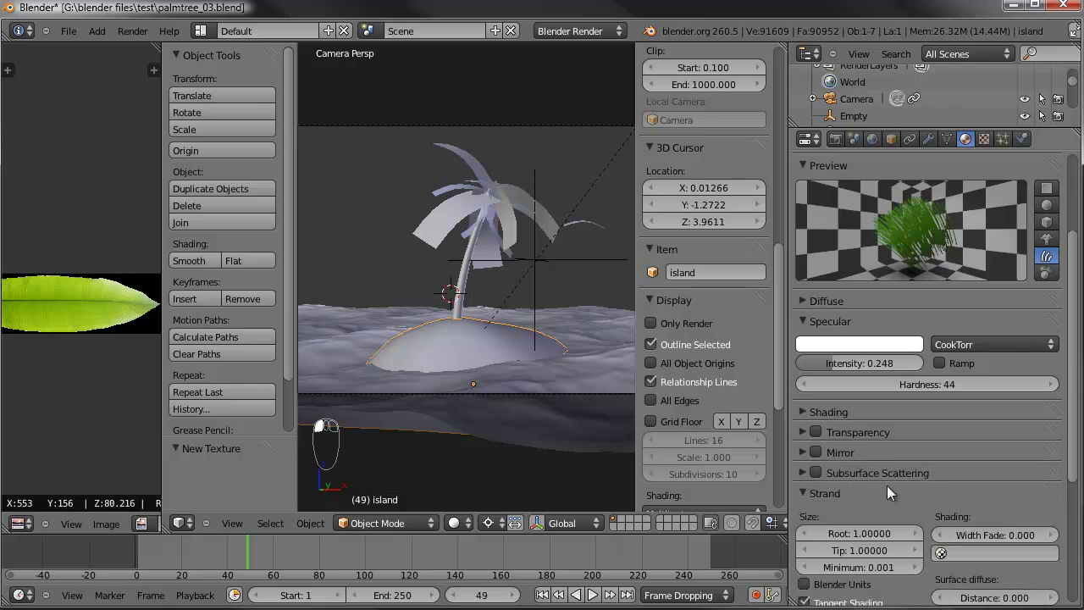
scroll(881, 495, down, 1)
click(880, 500)
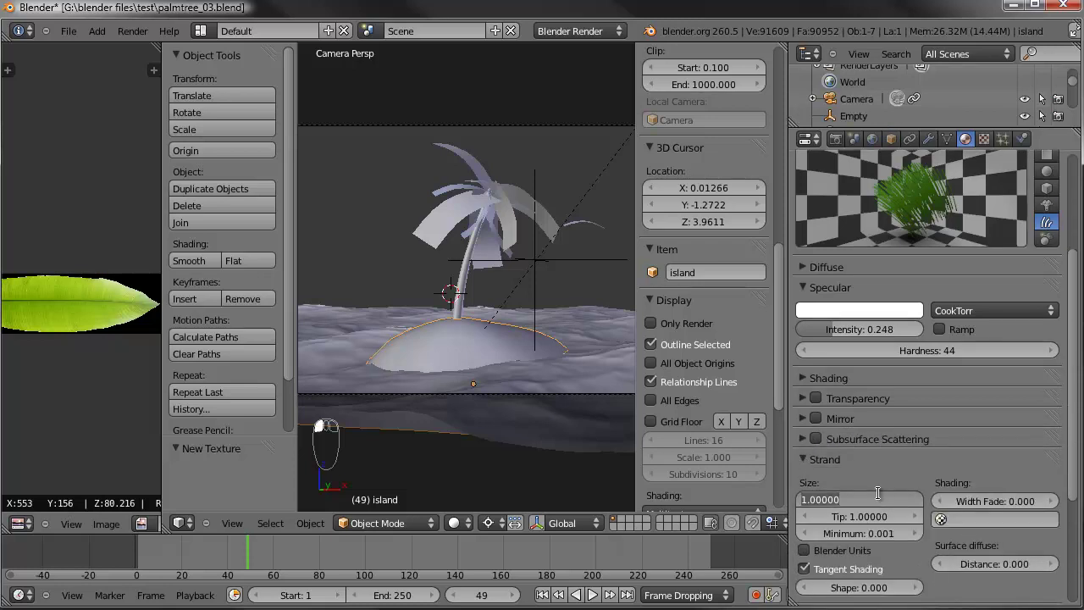
text(3)
key(Return)
click(867, 514)
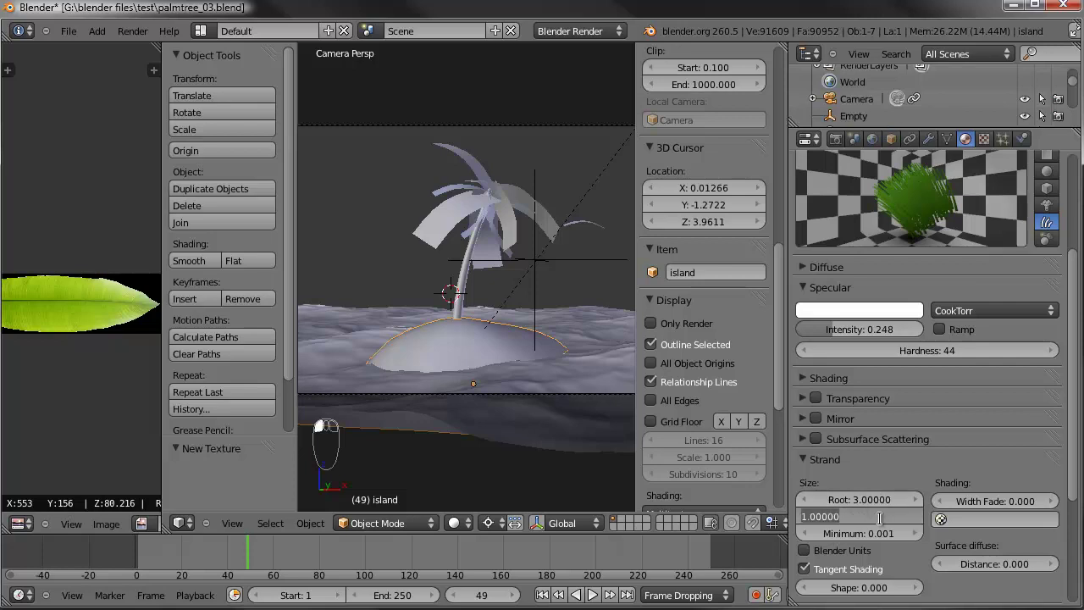
text(0.25)
key(Return)
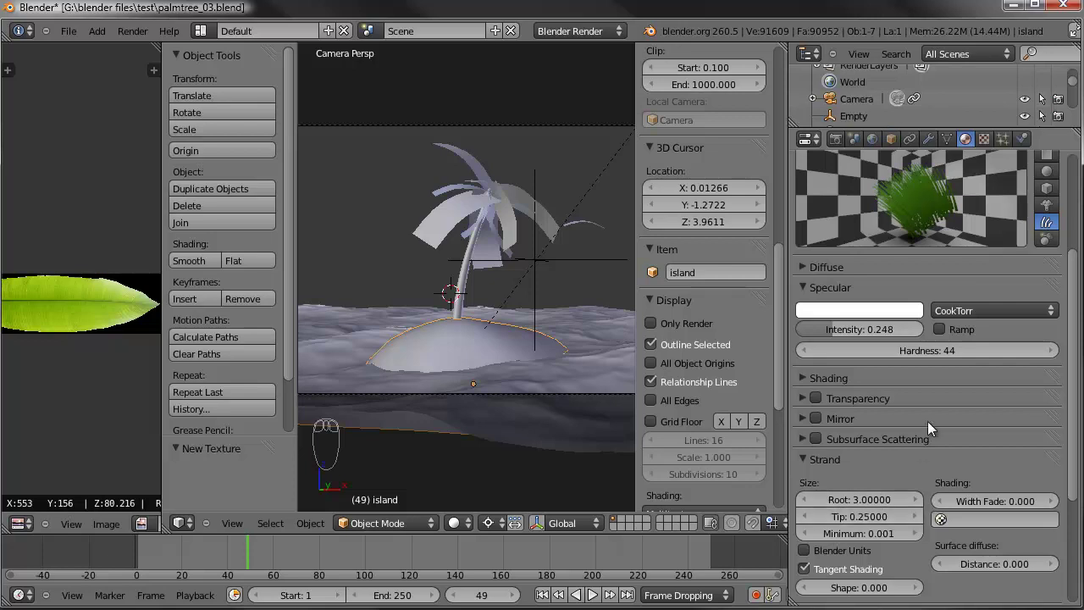
scroll(924, 427, up, 1)
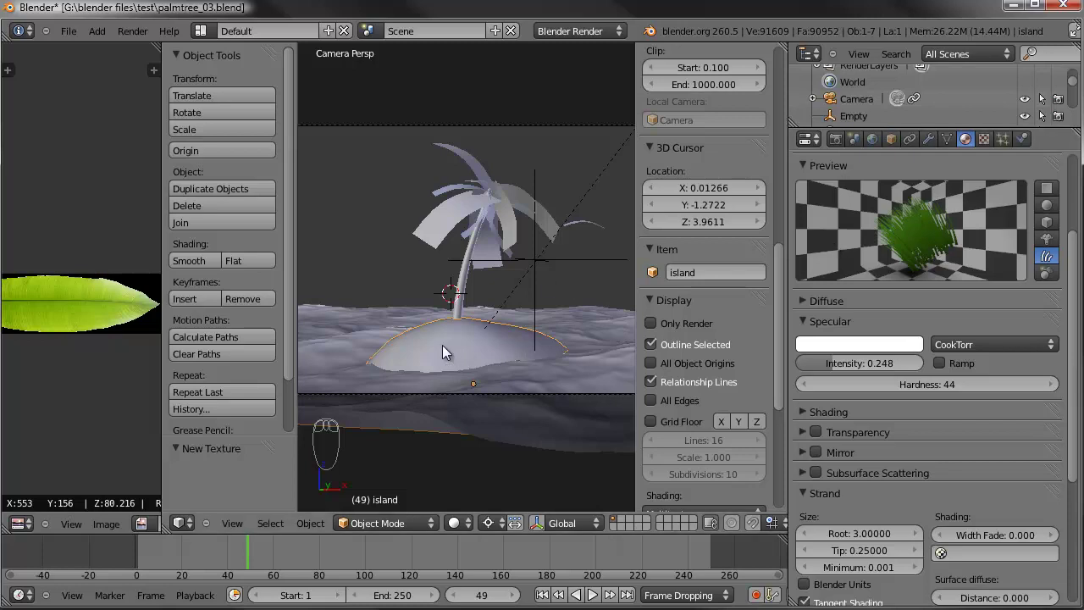
Step: Show the island from above and switch the ocean object to Vertex Paint mode
right_click(478, 293)
middle_drag(477, 291, 488, 352)
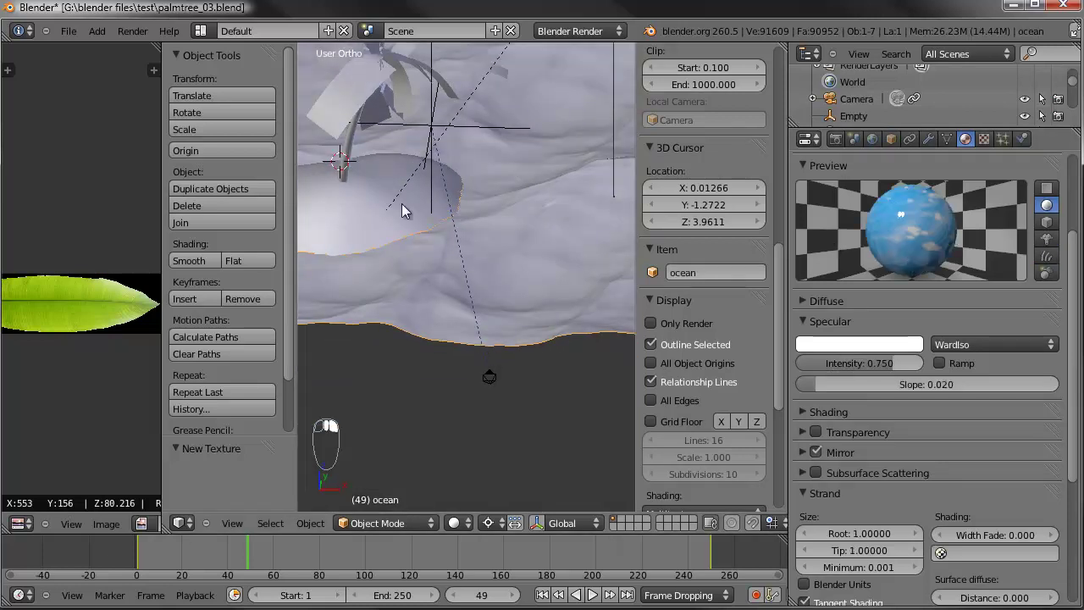
right_click(402, 204)
key(KP_7)
shift+middle_drag(410, 169, 409, 323)
right_click(426, 237)
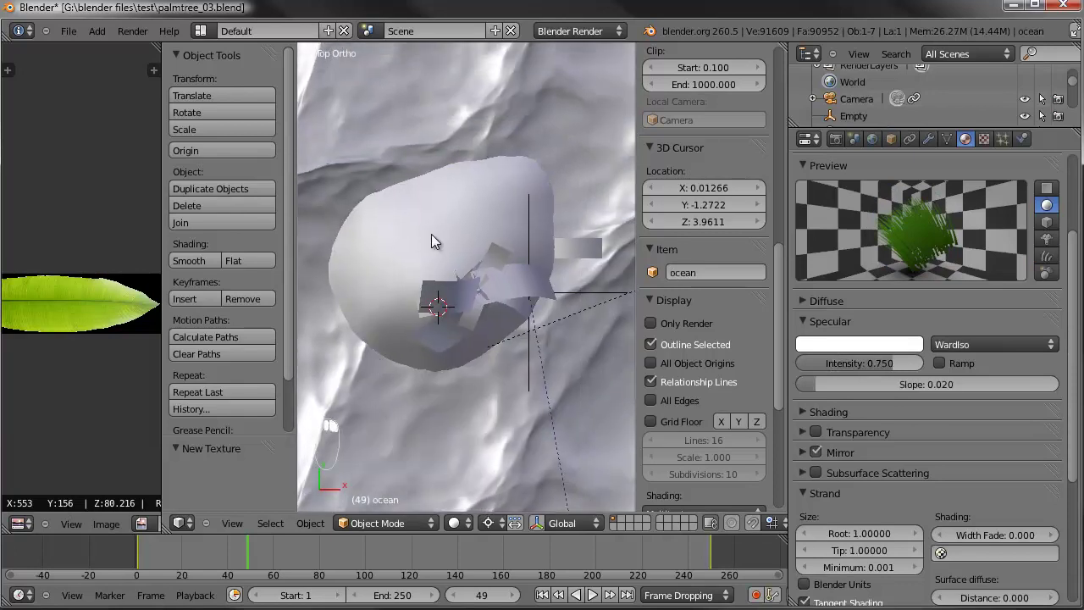
click(377, 523)
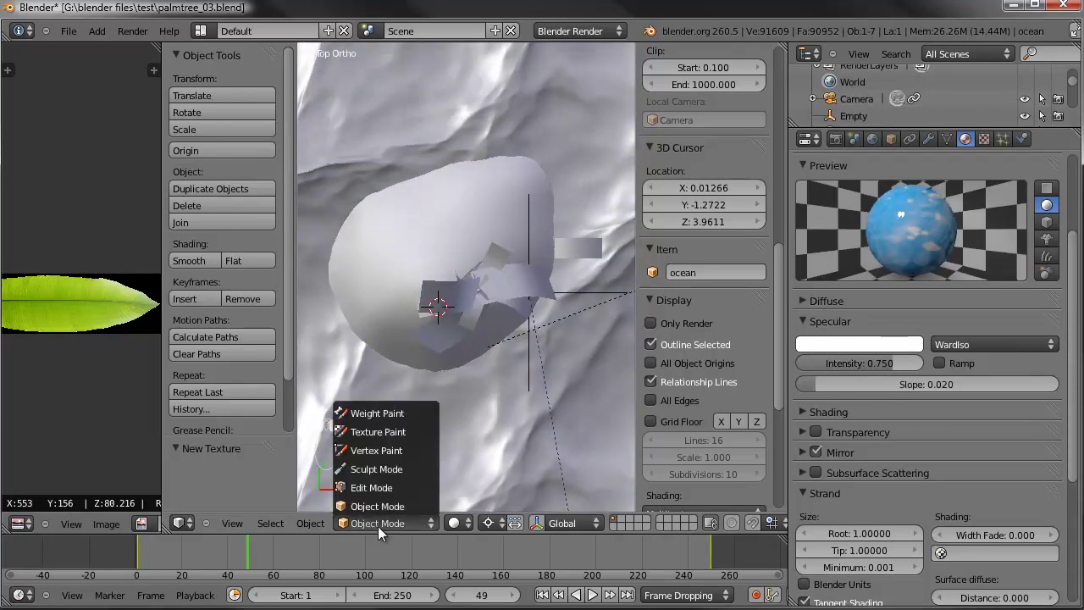
click(381, 450)
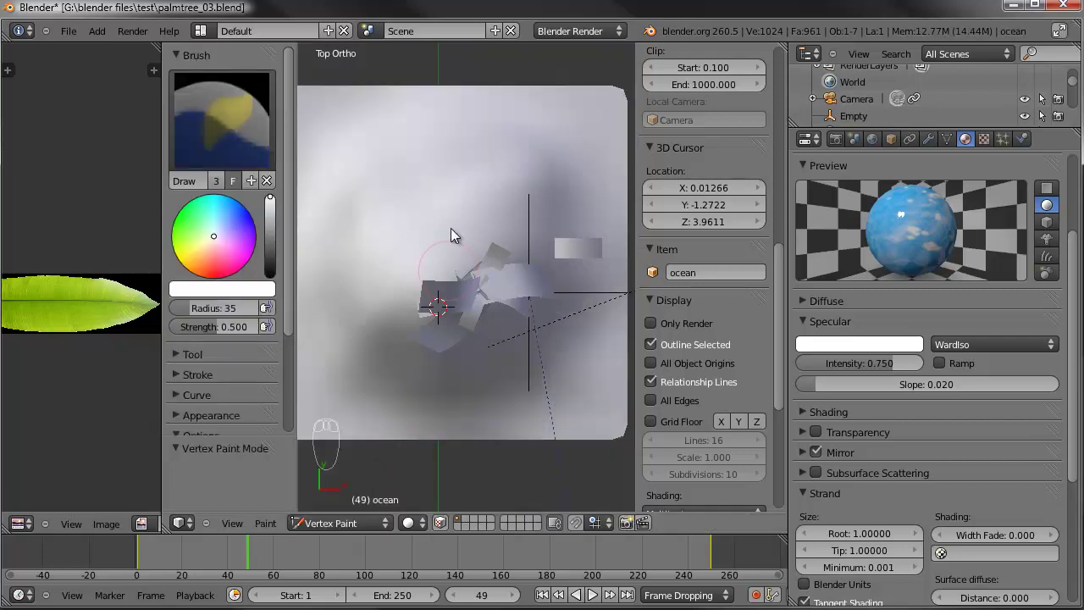
Step: Add a vertex group named grass to the ocean mesh
click(946, 140)
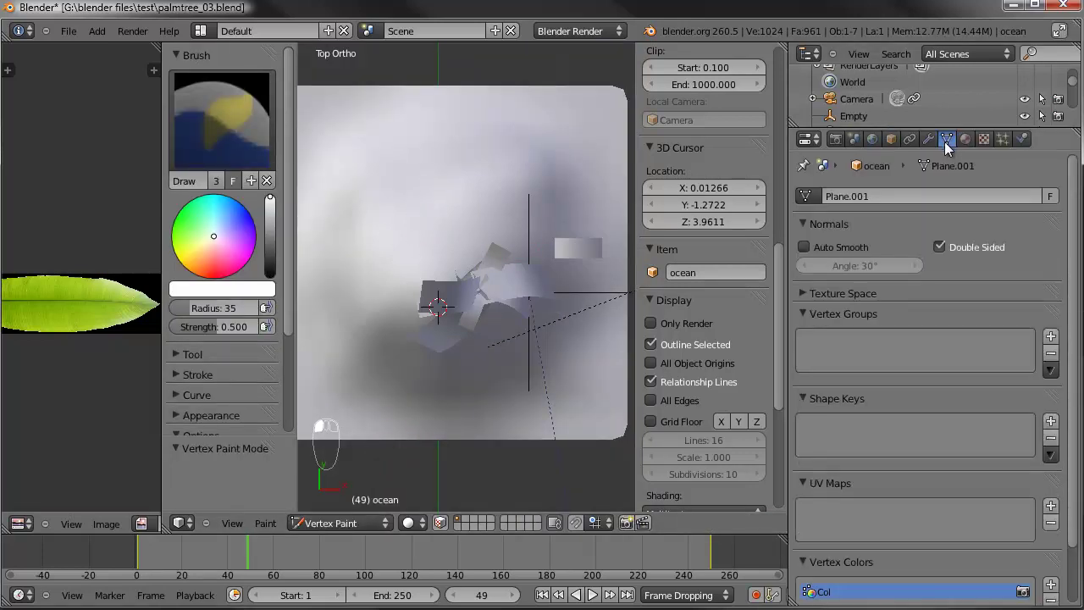
click(1050, 336)
text(bras)
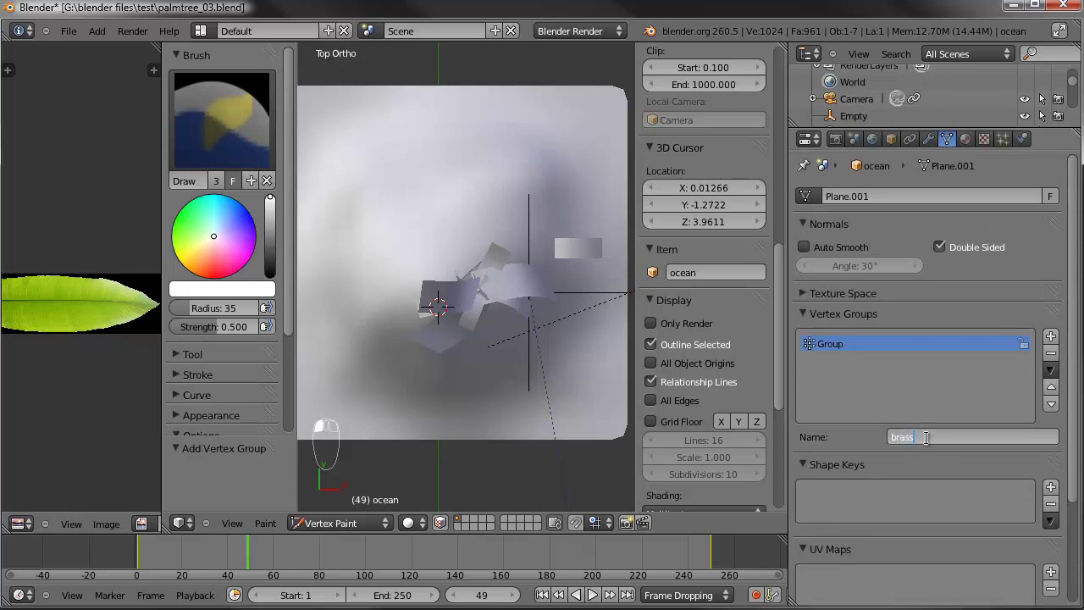
text(grass)
key(Return)
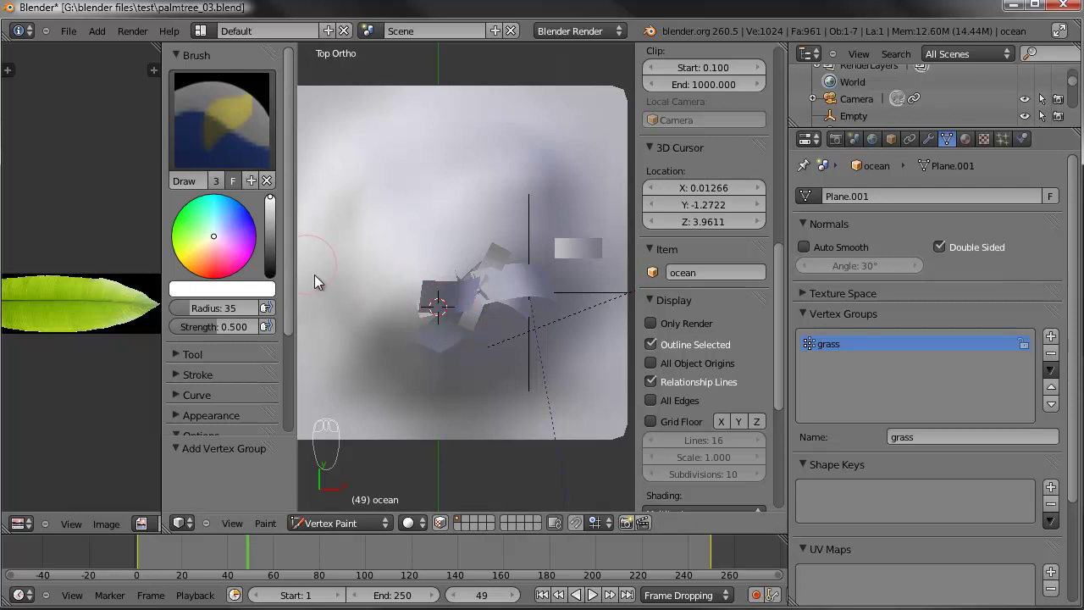
Step: Switch the ocean to Weight Paint mode and choose the Add brush
click(352, 527)
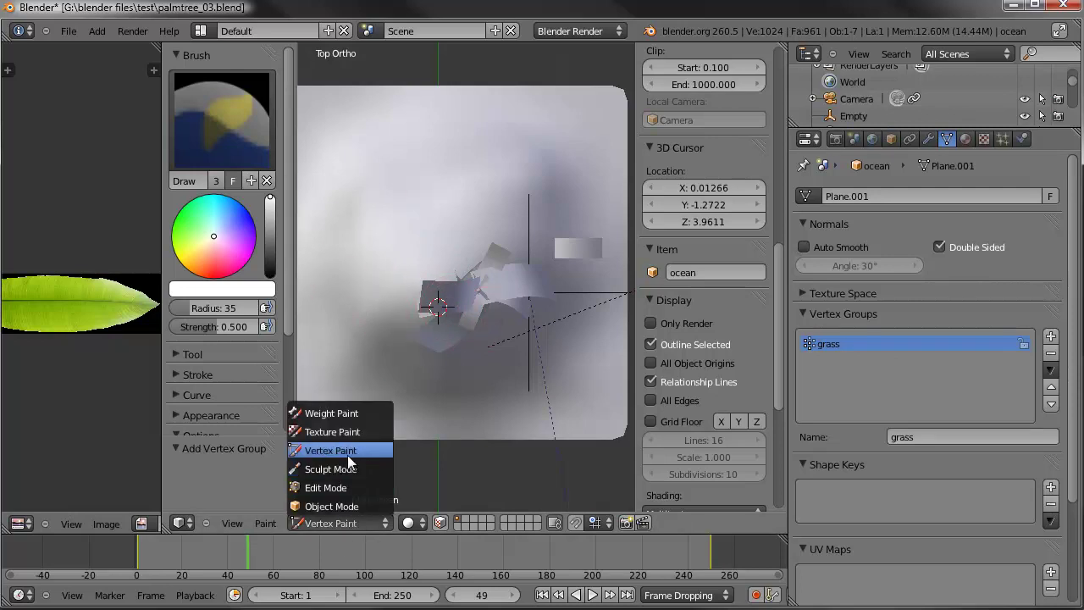
click(344, 416)
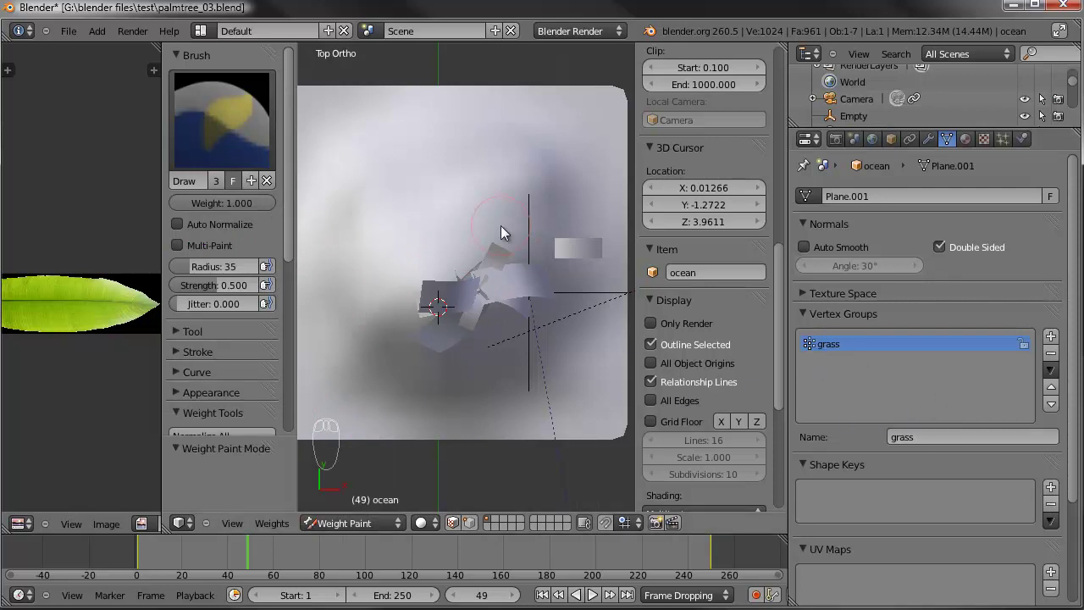
click(220, 119)
click(221, 241)
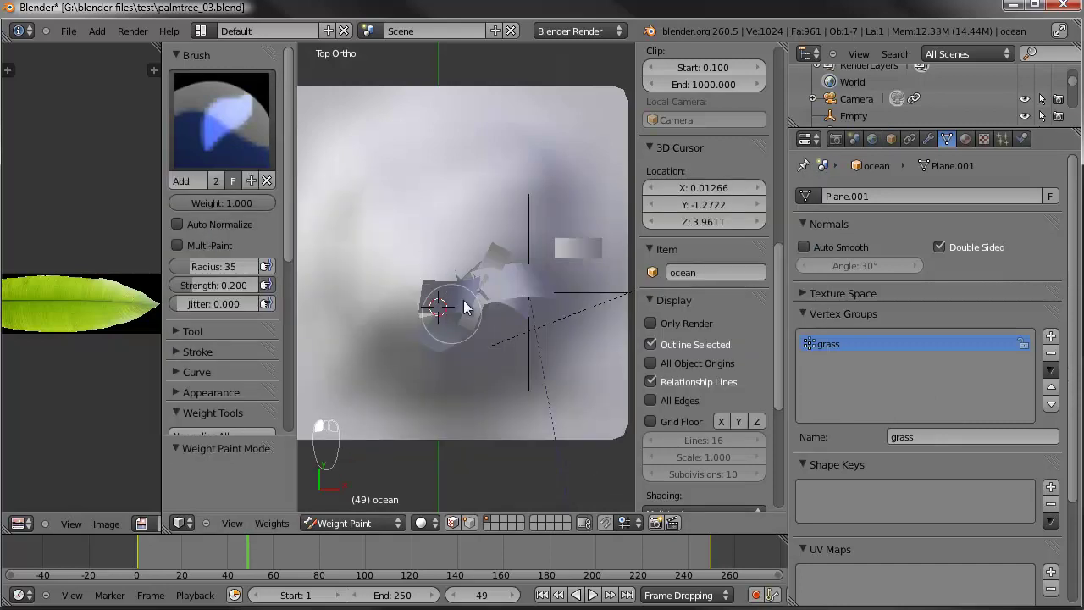
Step: Leave weight painting on the ocean, select the island instead and put it into Weight Paint mode
key(ctrl+Tab)
right_click(402, 399)
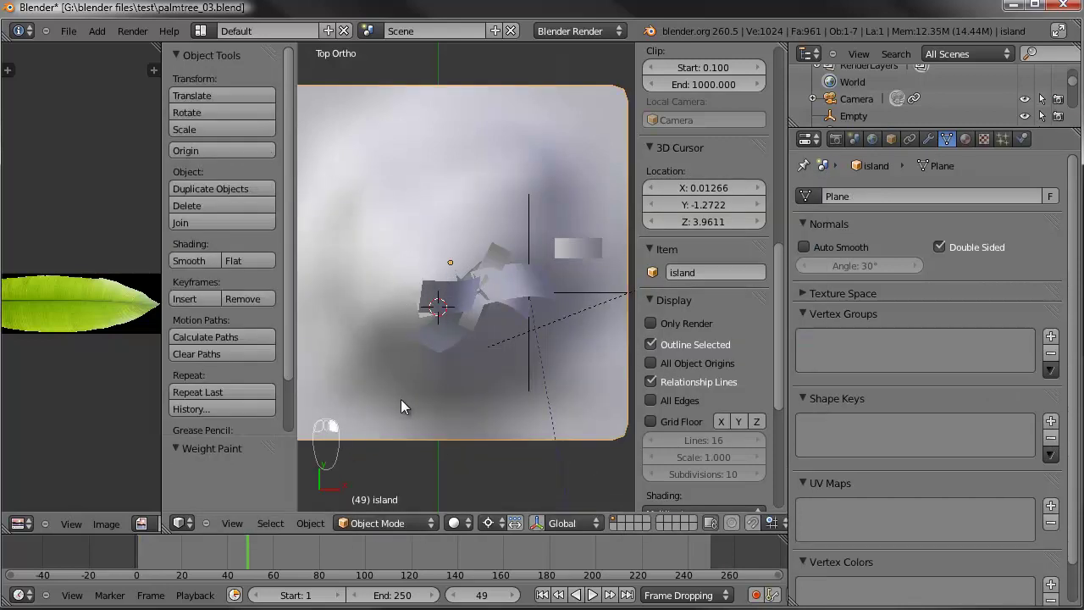
click(392, 523)
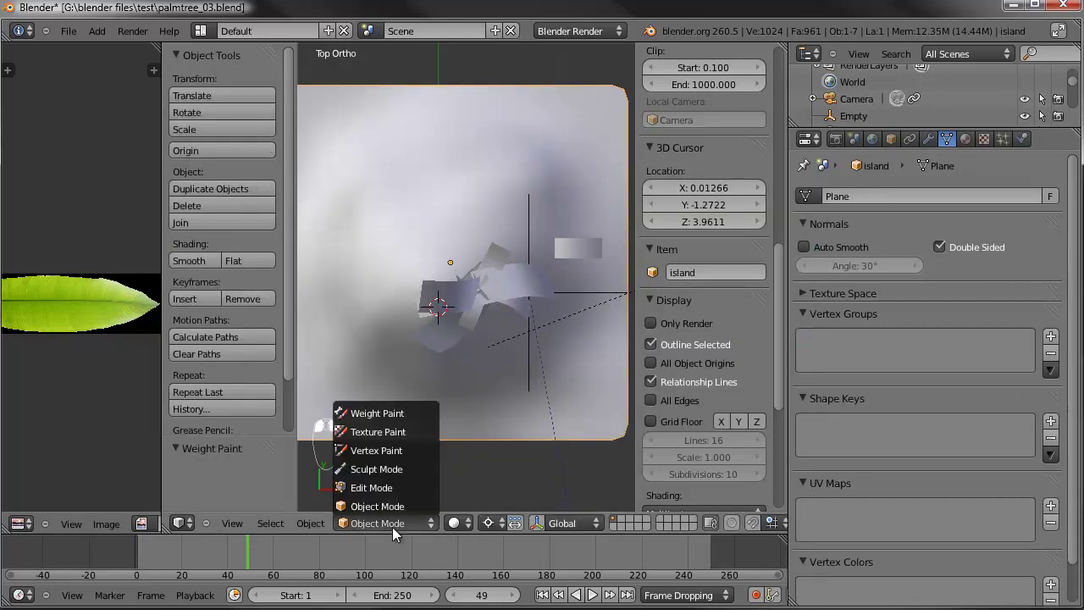
click(385, 413)
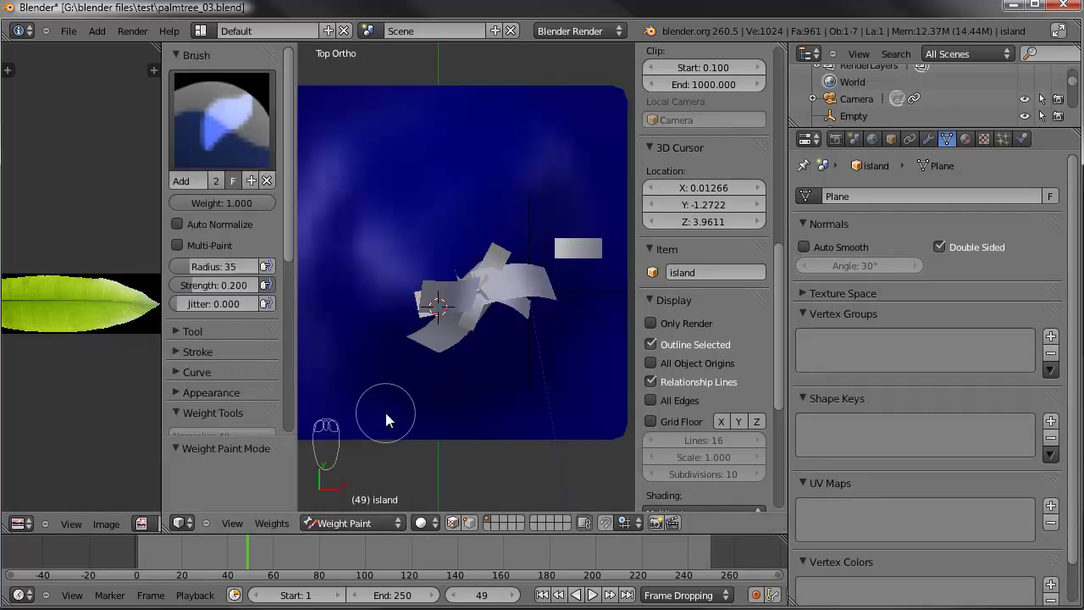
Step: Paint weight with the Add brush over the island's hilltop and slopes around the palm trunk from several sides
mouse_move(421, 339)
middle_down()
mouse_move(437, 315)
mouse_move(442, 379)
middle_up()
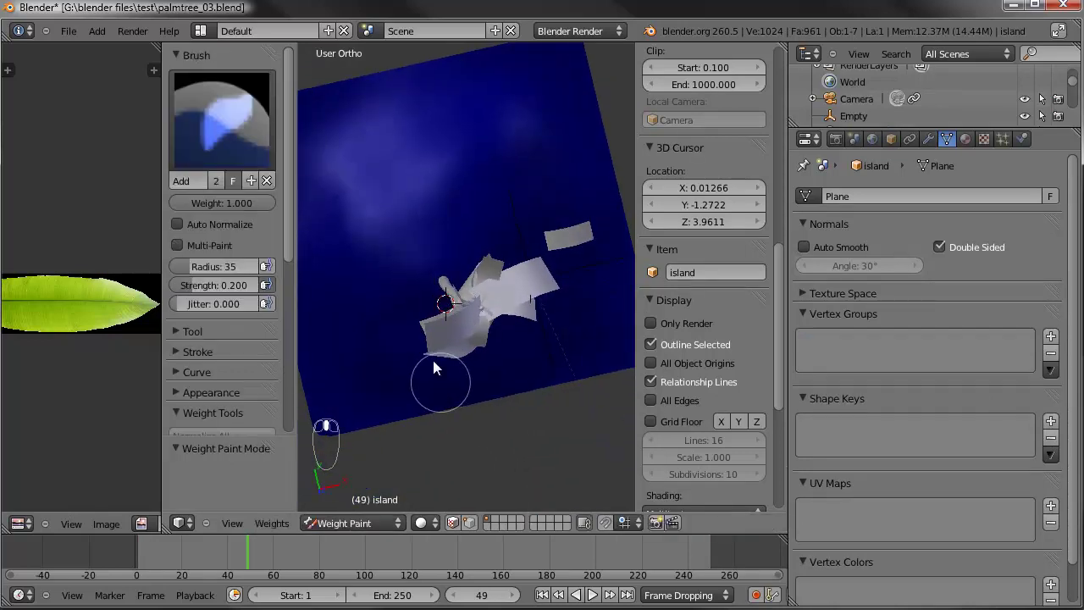
click(435, 270)
mouse_move(441, 245)
mouse_down()
mouse_move(447, 251)
mouse_move(391, 266)
mouse_move(438, 198)
mouse_move(427, 207)
mouse_up()
middle_drag(427, 207, 429, 304)
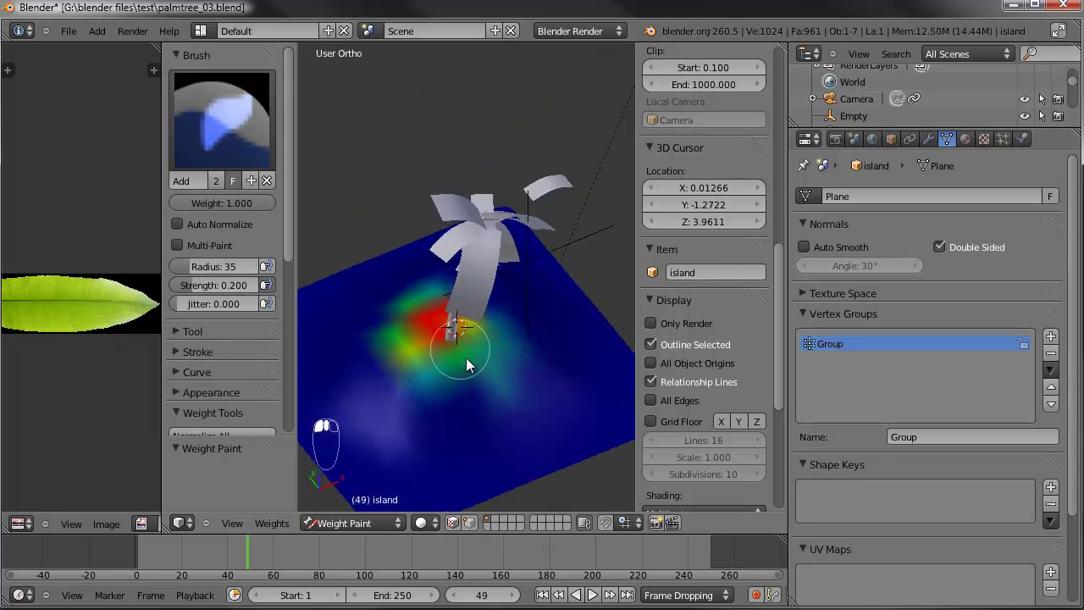
mouse_move(469, 368)
middle_down()
mouse_move(421, 297)
mouse_move(467, 348)
middle_up()
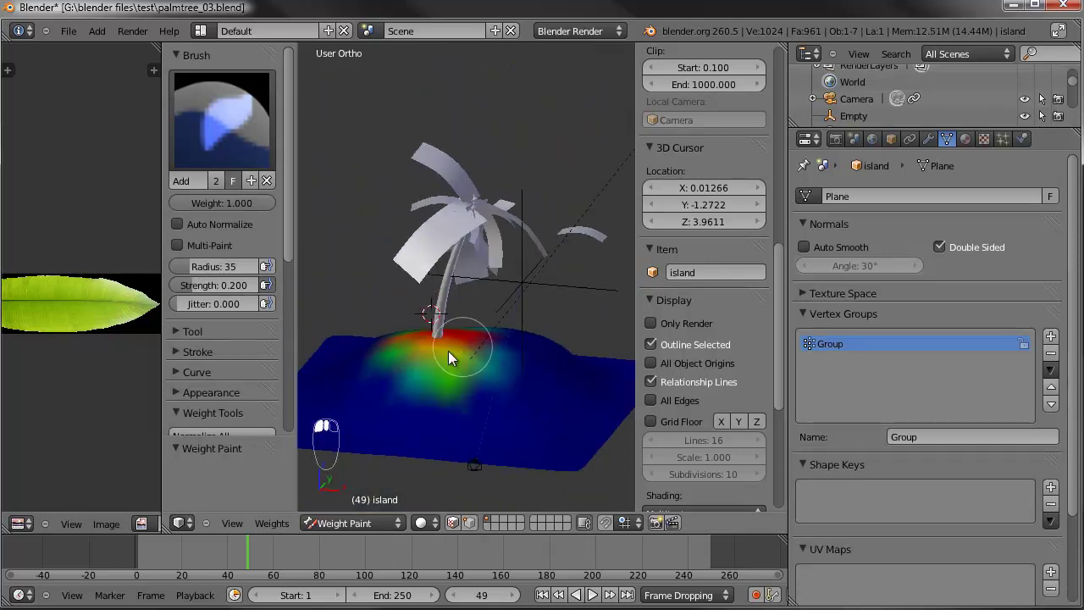
mouse_move(382, 356)
middle_down()
mouse_move(437, 332)
mouse_move(558, 365)
mouse_move(499, 371)
middle_up()
drag(498, 372, 517, 374)
mouse_move(420, 347)
middle_down()
mouse_move(448, 339)
mouse_move(546, 363)
mouse_move(490, 384)
middle_up()
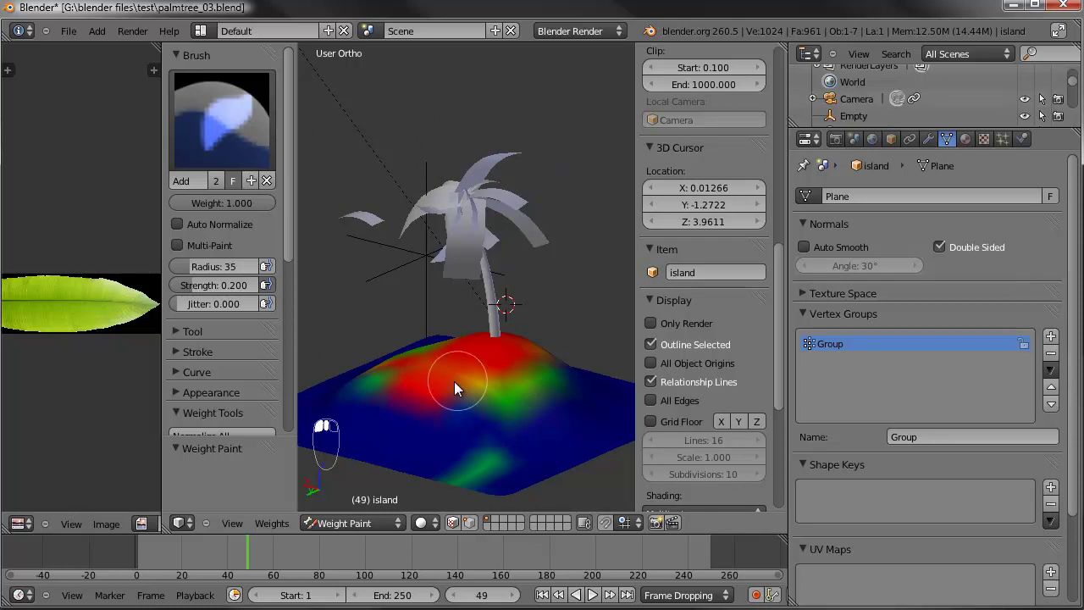
Step: Switch to the Subtract brush and reduce excess weight on the island's slope
click(222, 127)
click(208, 309)
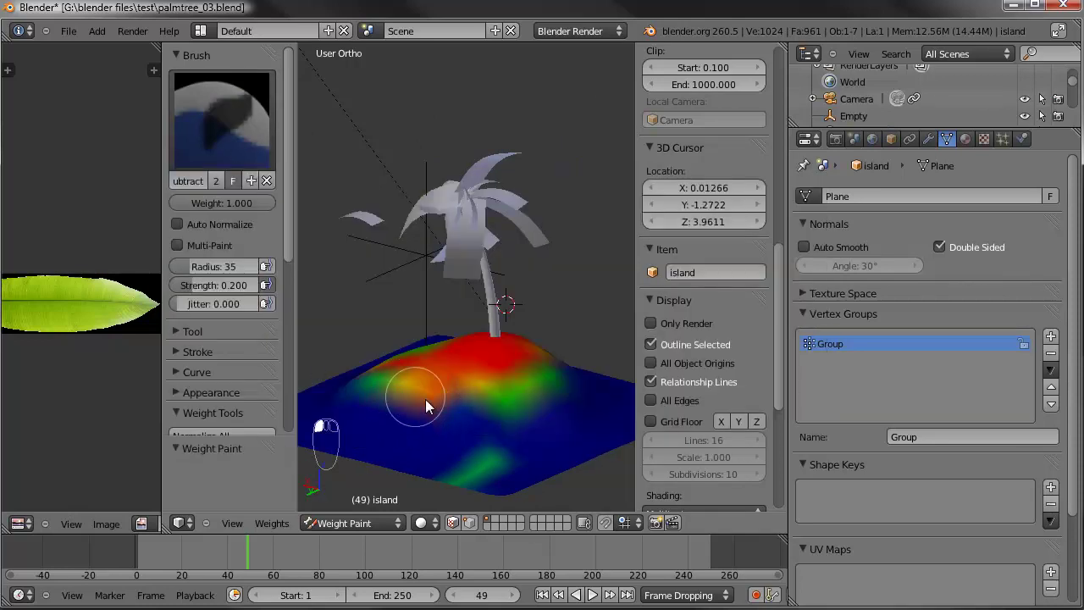
mouse_move(402, 398)
middle_down()
mouse_move(598, 375)
mouse_move(474, 440)
middle_up()
Step: Return the island to Object Mode, select the ocean and put it back into Object Mode too
click(352, 522)
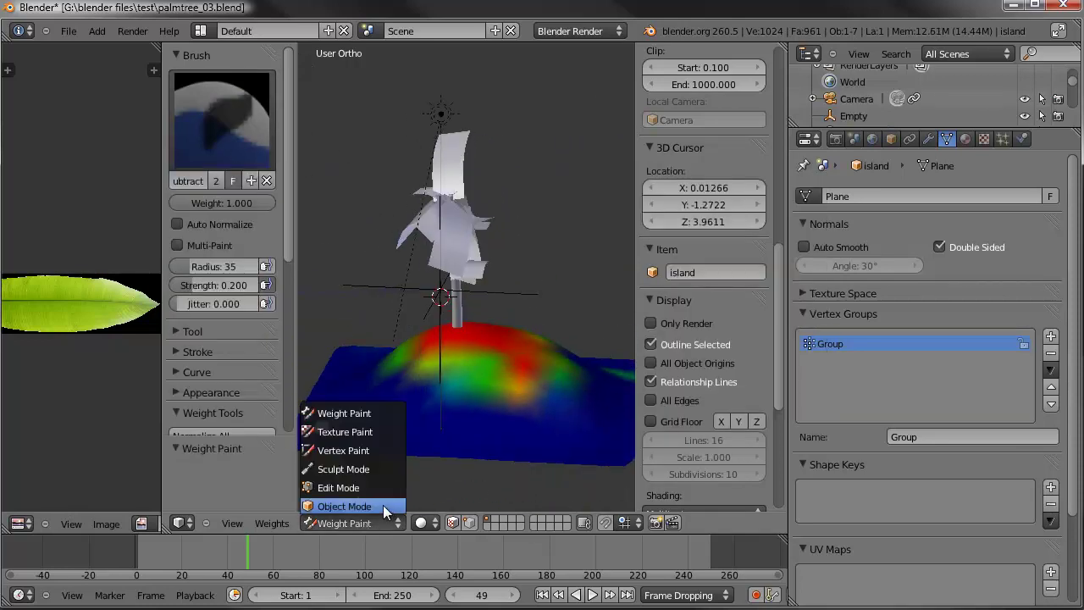
click(382, 504)
middle_drag(432, 354, 539, 380)
scroll(538, 379, down, 5)
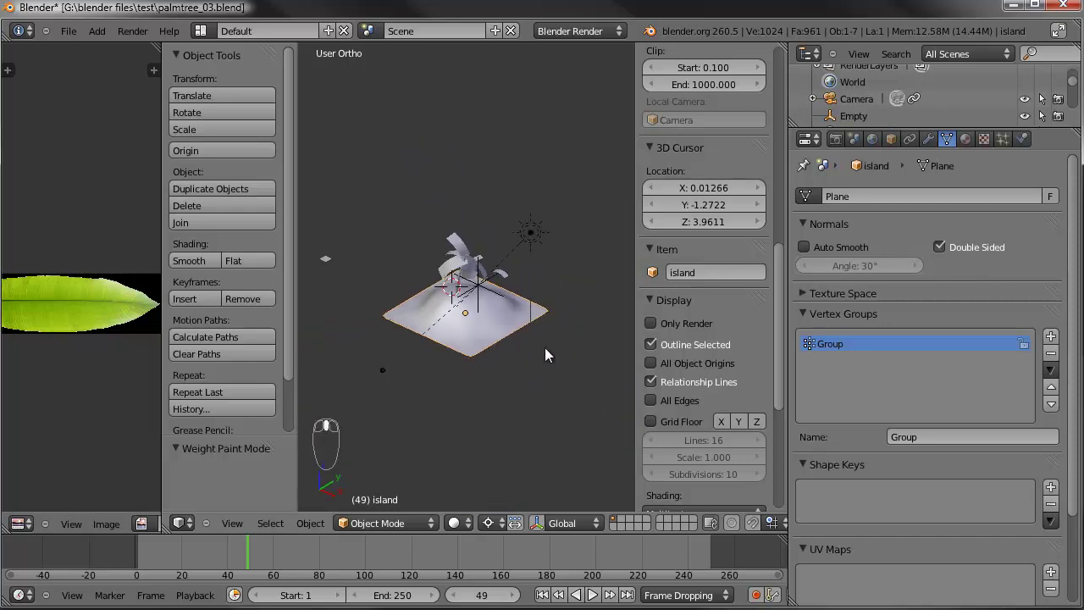
right_click(327, 259)
key(ctrl+Tab)
click(351, 522)
click(372, 506)
mouse_move(464, 312)
middle_down()
mouse_move(452, 286)
mouse_move(467, 332)
middle_up()
scroll(467, 332, up, 5)
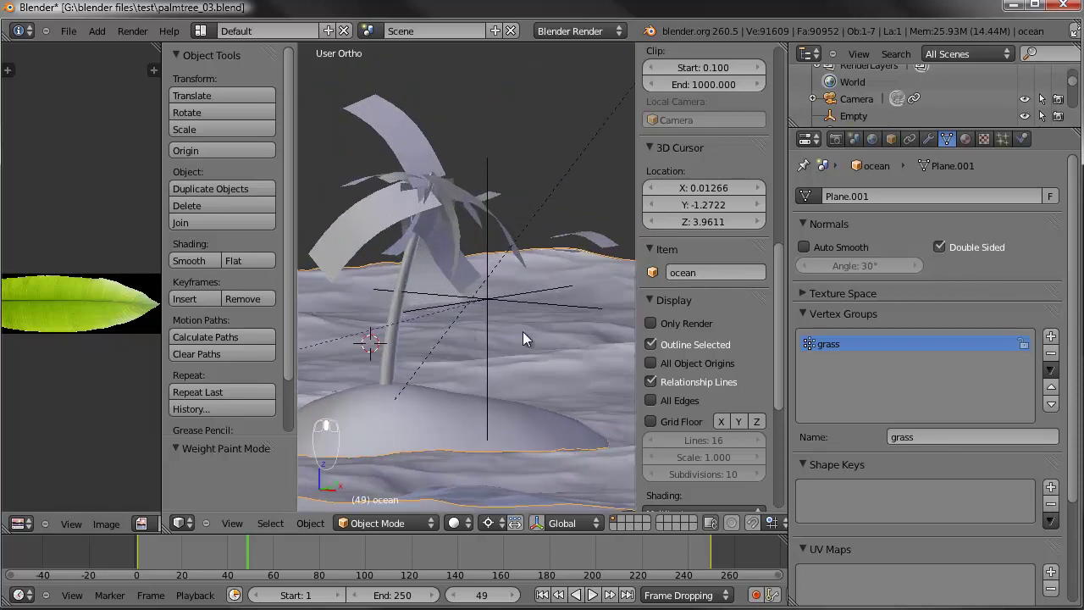
Step: Select the island and add a particle system of type Hair to it
right_click(481, 387)
middle_drag(533, 380, 513, 325)
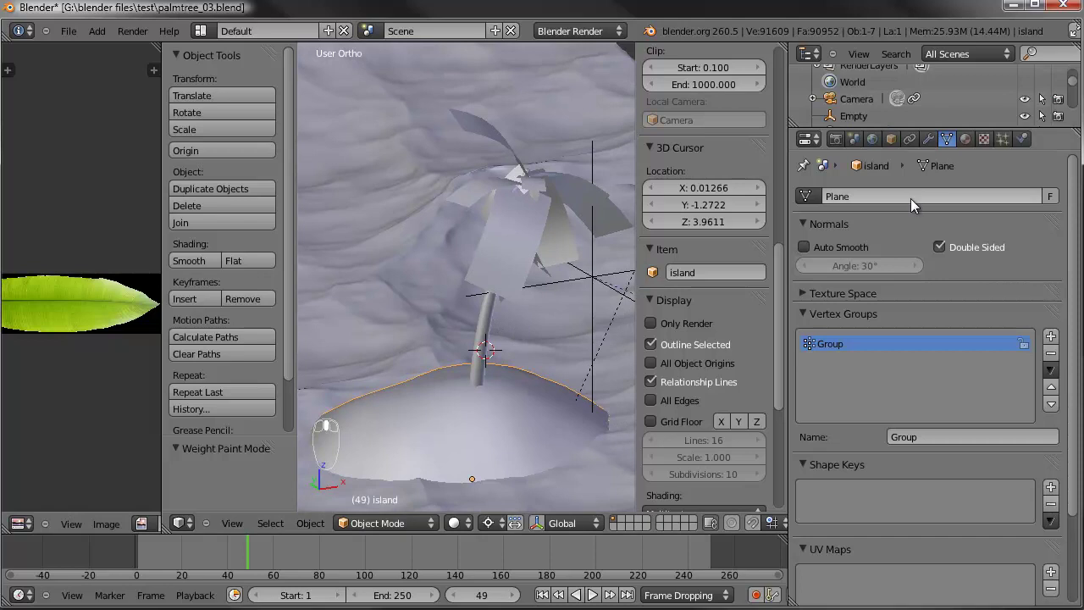
click(1002, 139)
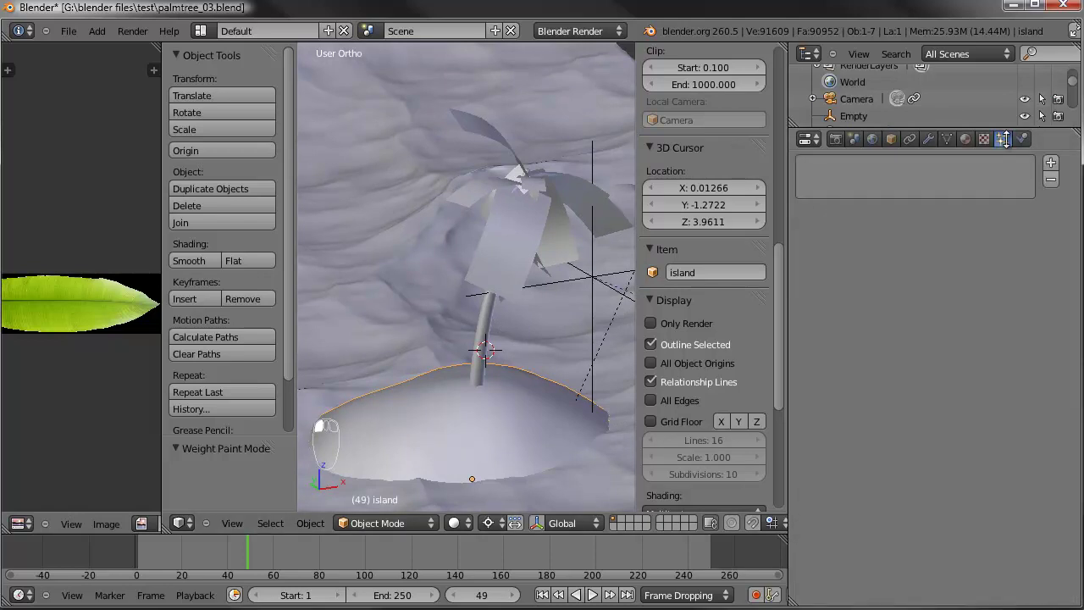
click(1050, 200)
click(930, 283)
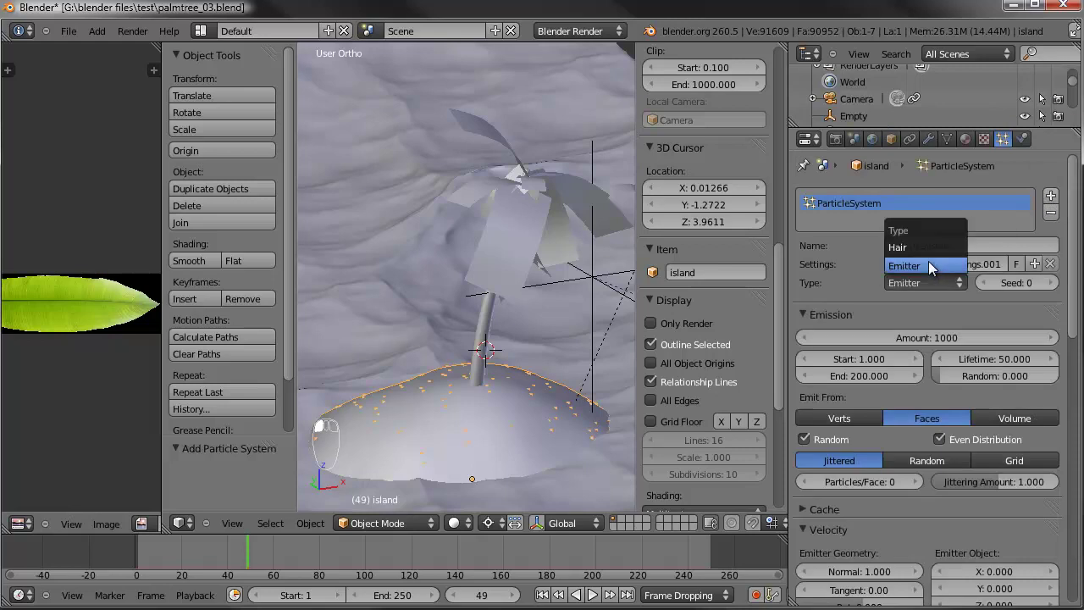
click(922, 246)
Step: Enable the hair's Advanced settings and set its Normal emission velocity to 0.25
scroll(825, 353, down, 1)
scroll(830, 330, down, 2)
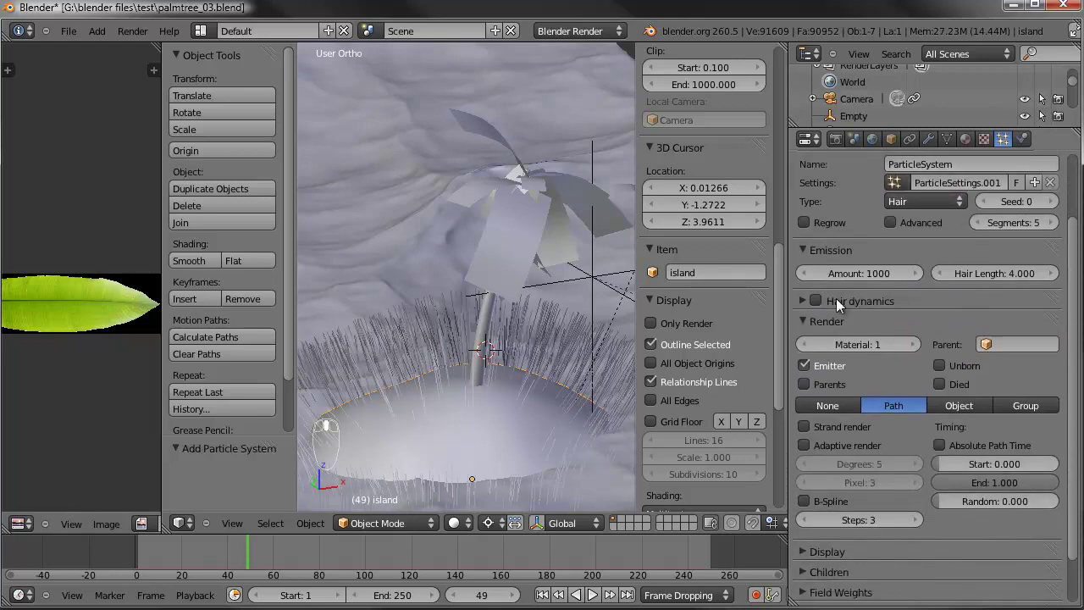
click(907, 226)
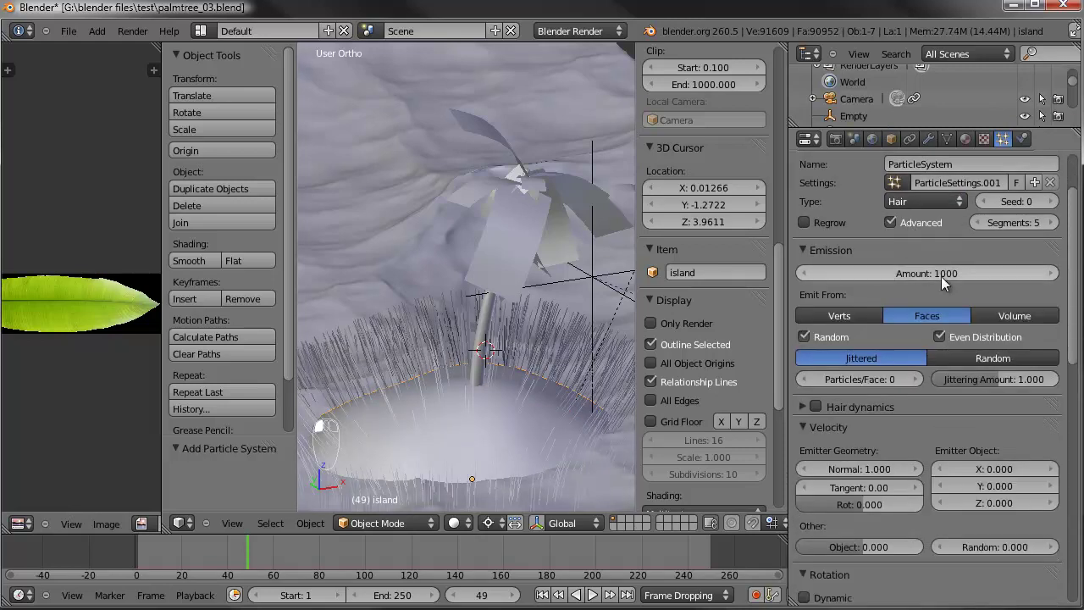
click(803, 248)
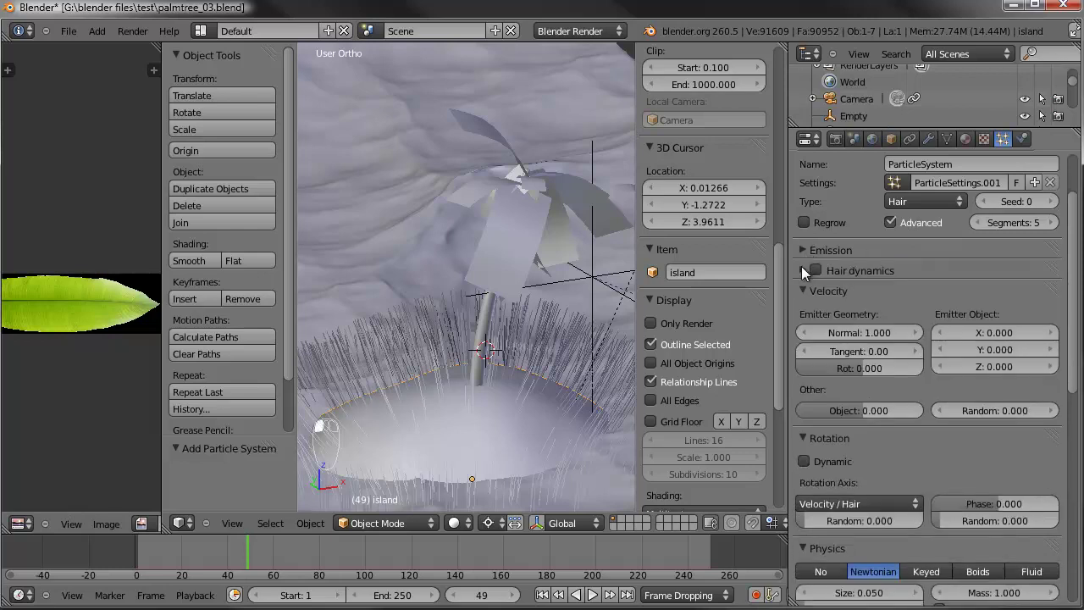
scroll(866, 298, down, 1)
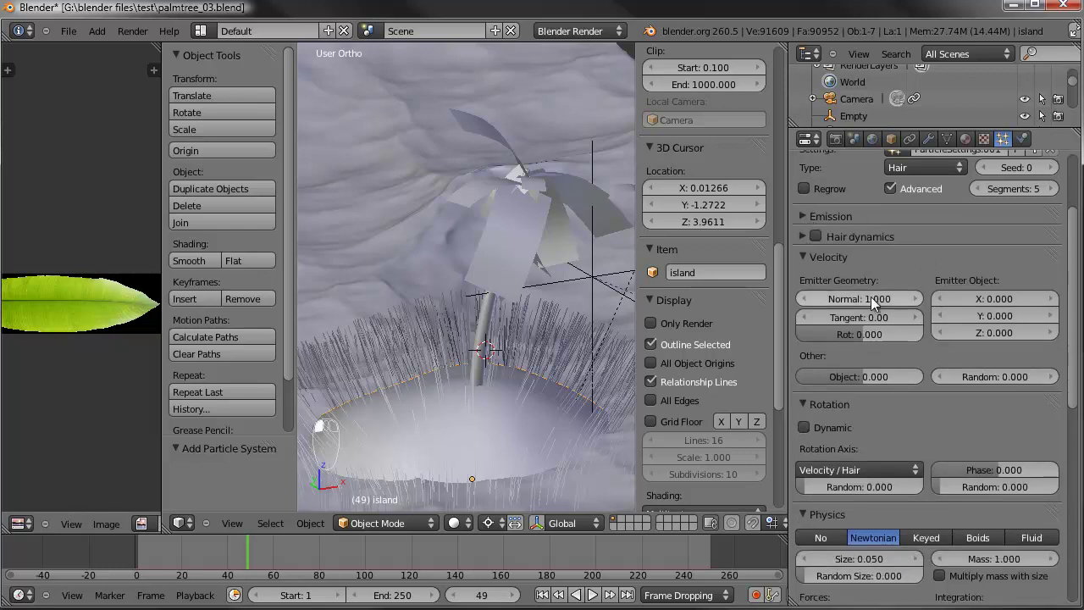
drag(872, 299, 817, 298)
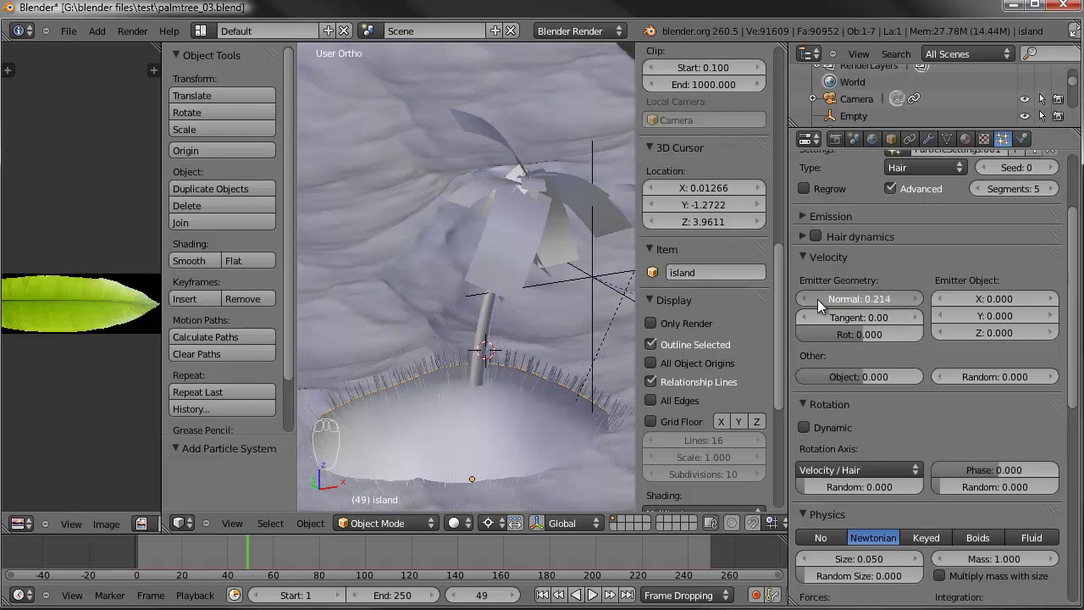
click(844, 296)
text(25)
key(Return)
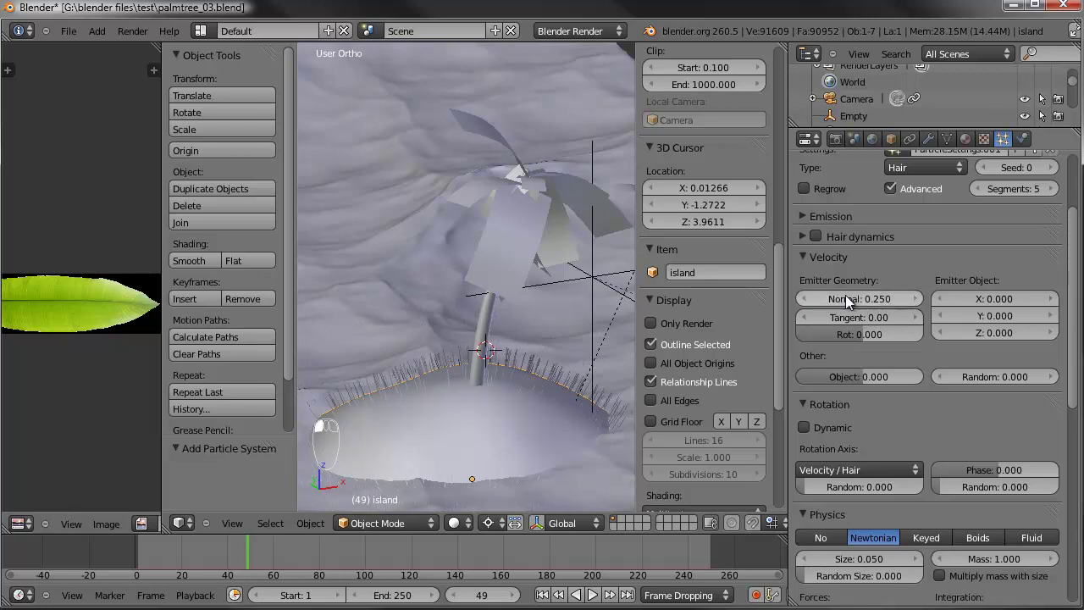
Step: Set the hair's Random velocity to about 0.08
scroll(940, 403, down, 1)
mouse_move(976, 339)
mouse_down()
mouse_move(1003, 338)
mouse_move(992, 342)
mouse_up()
middle_drag(477, 367, 525, 353)
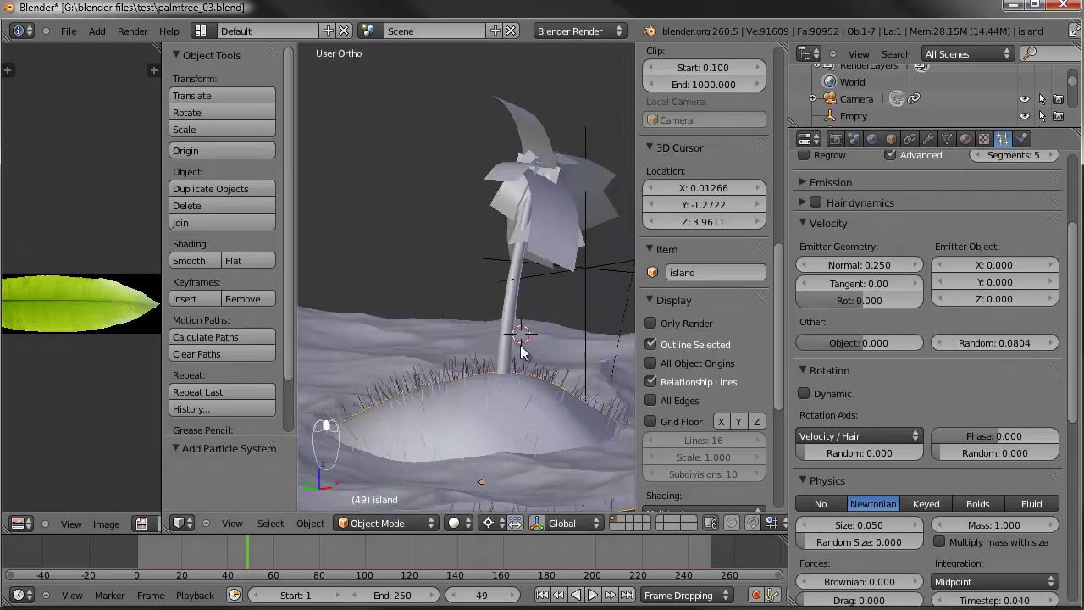
Step: Assign the island's painted vertex group, Group, to the hair particles' Density
scroll(834, 407, down, 10)
scroll(881, 525, down, 2)
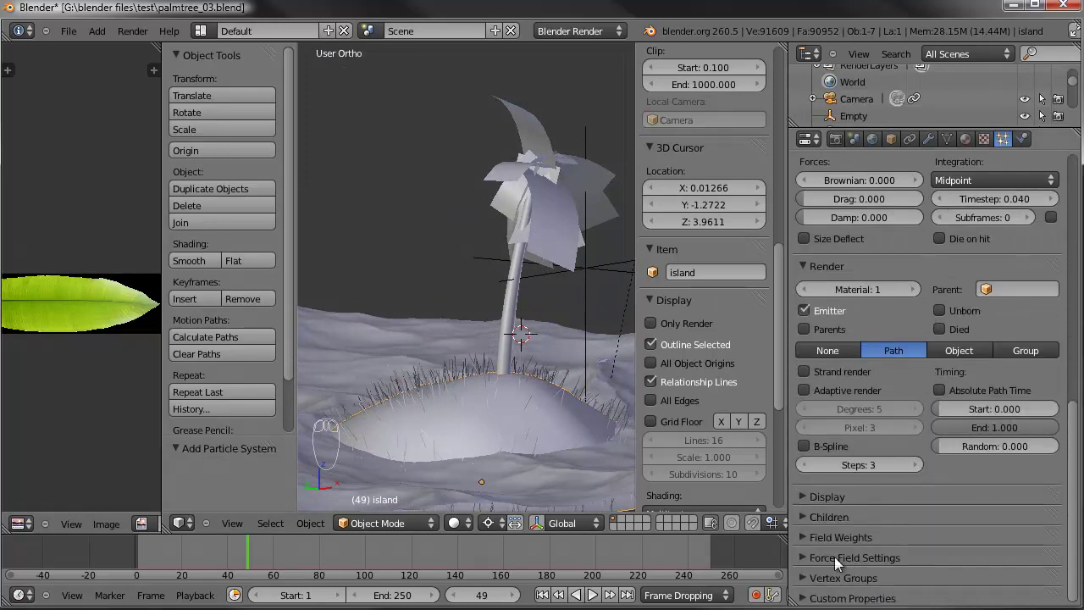
click(808, 578)
scroll(882, 544, down, 4)
click(924, 486)
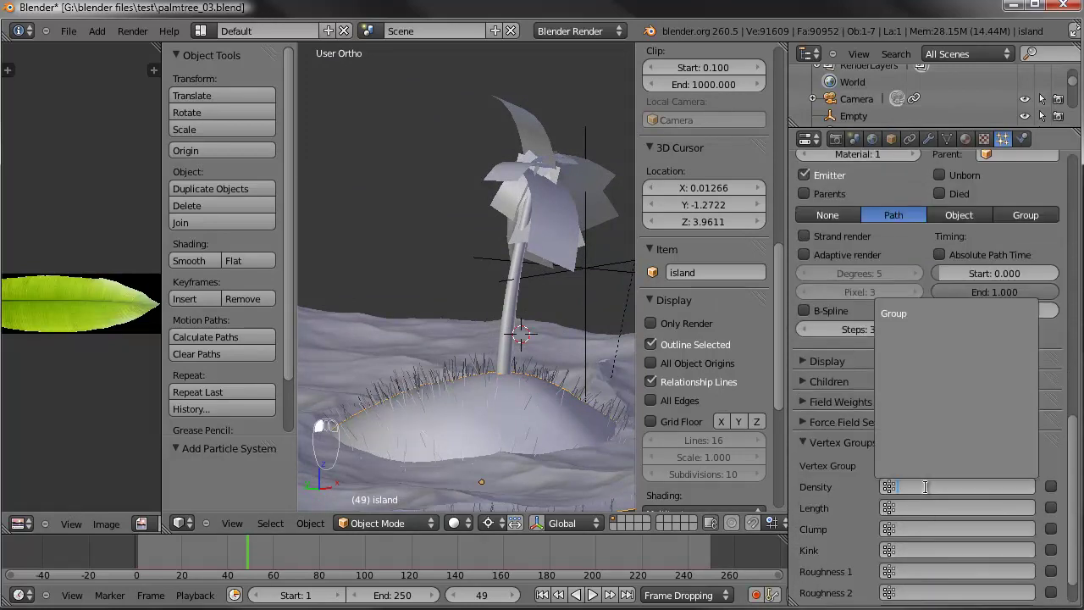
click(906, 311)
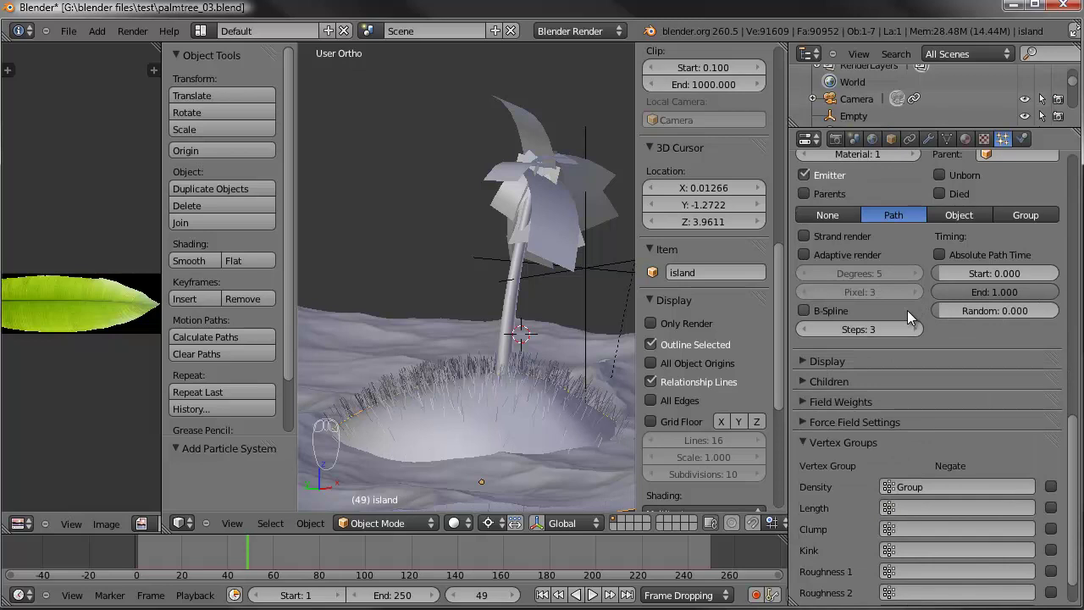
Step: Rename the island's vertex group to grass and remove the unused grass vertex group from the ocean
click(947, 139)
text(grass)
right_click(498, 343)
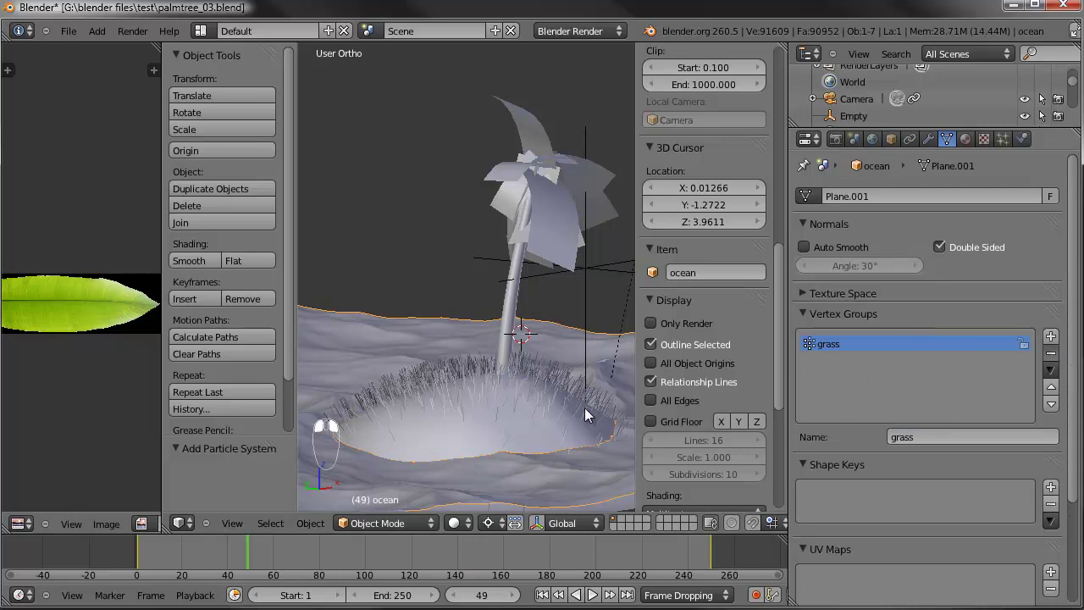
middle_drag(433, 357, 557, 392)
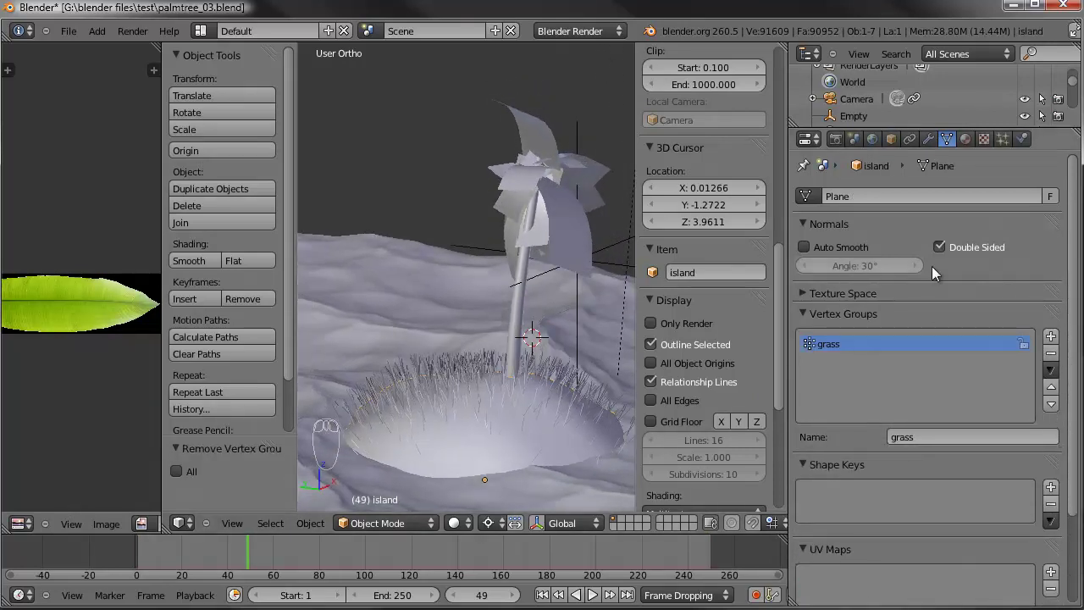
click(957, 312)
Step: Set the hair's render material to 2 and check that slot in the island's material list
click(1002, 139)
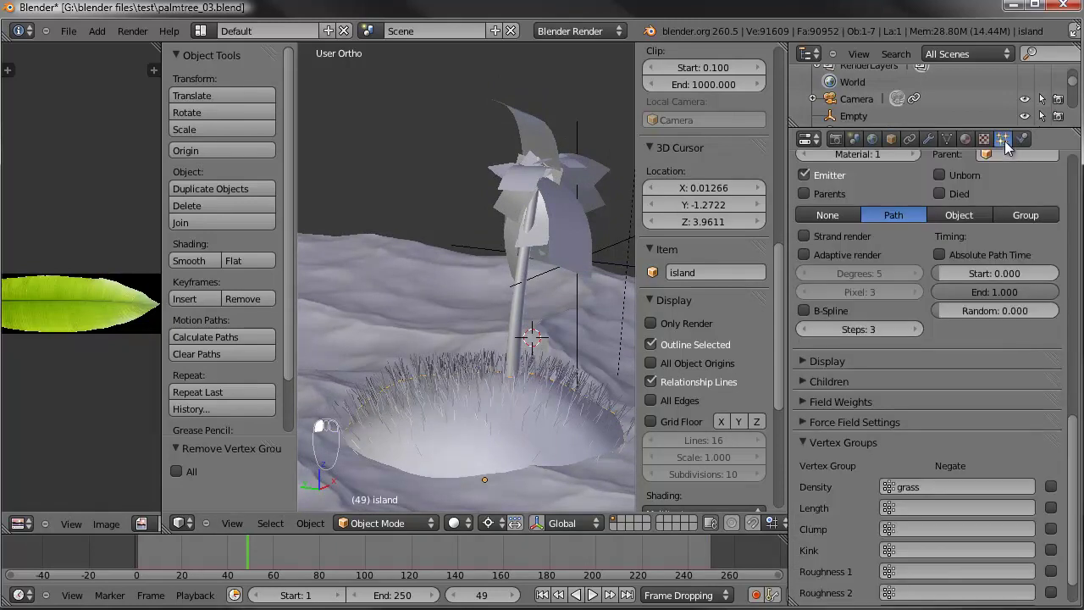
scroll(920, 345, up, 3)
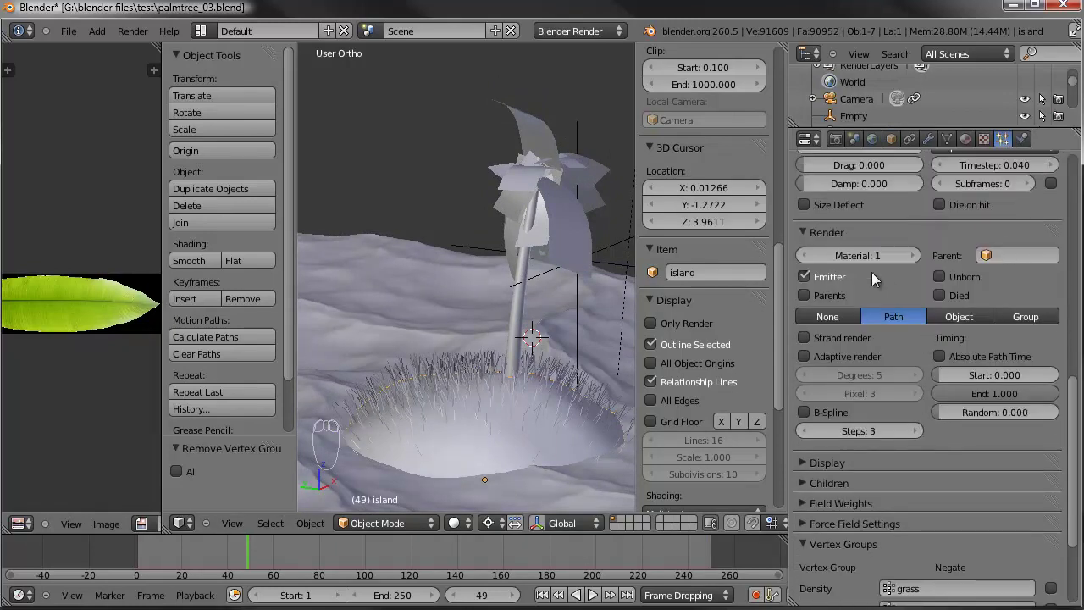
click(914, 255)
click(965, 139)
scroll(884, 211, up, 4)
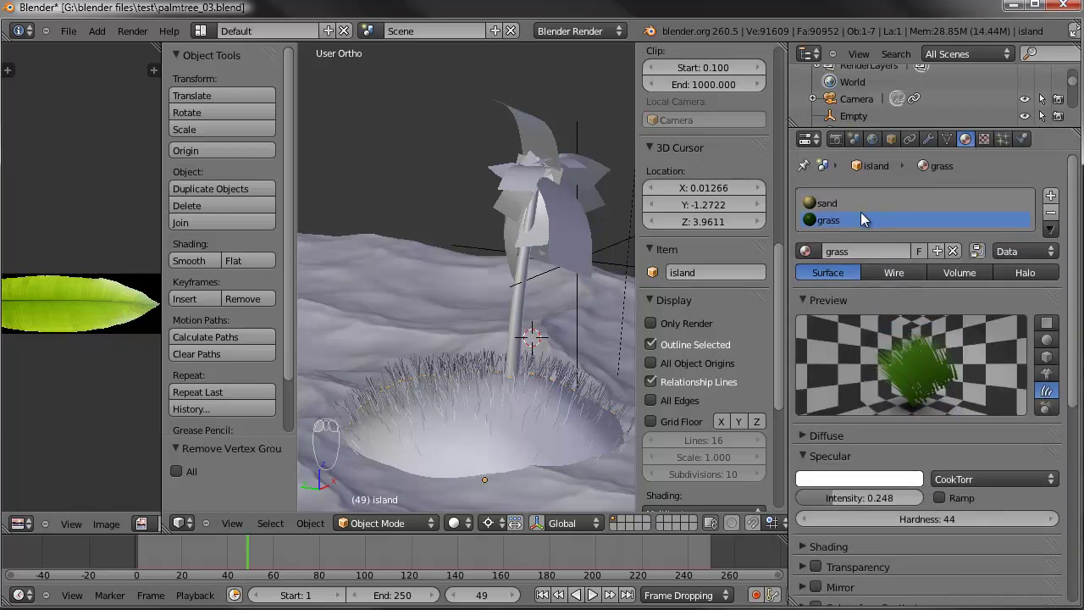
click(1002, 139)
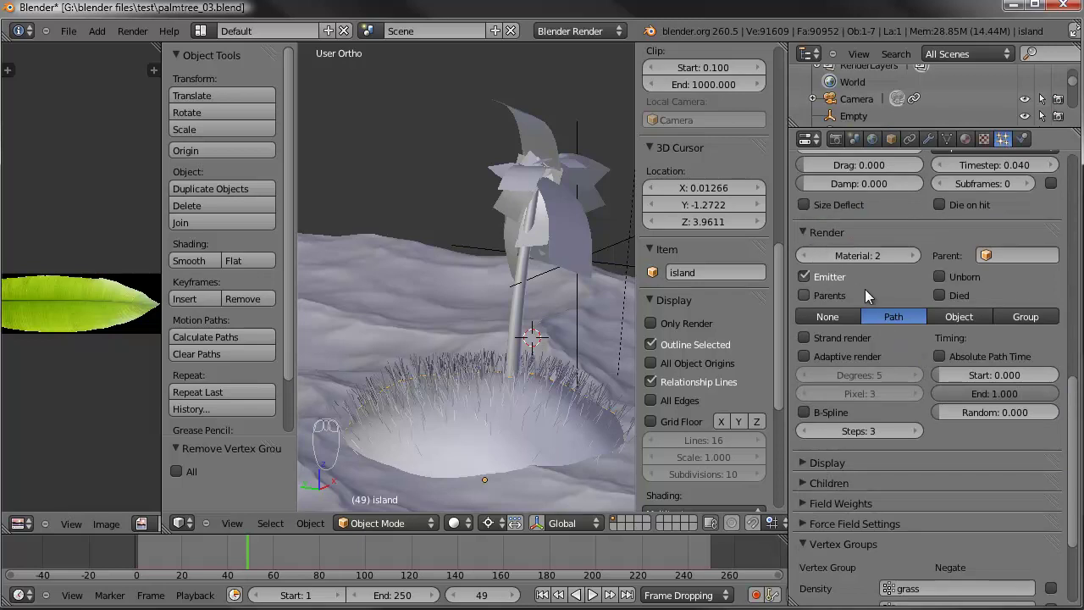
Step: Switch the hair's child particles to Interpolated and set their Render amount to 20
click(803, 232)
click(798, 272)
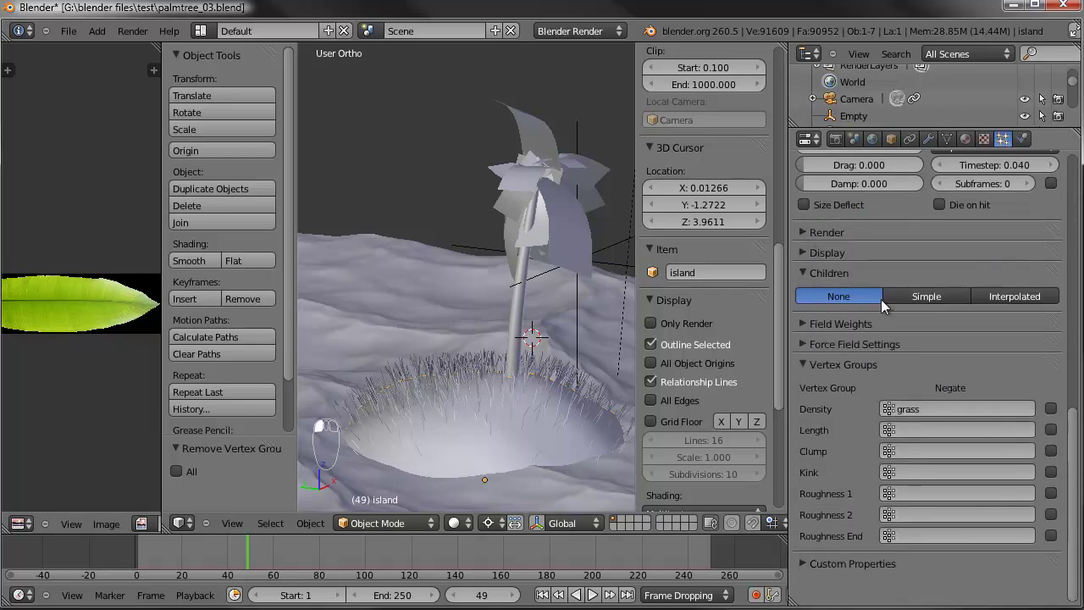
click(980, 296)
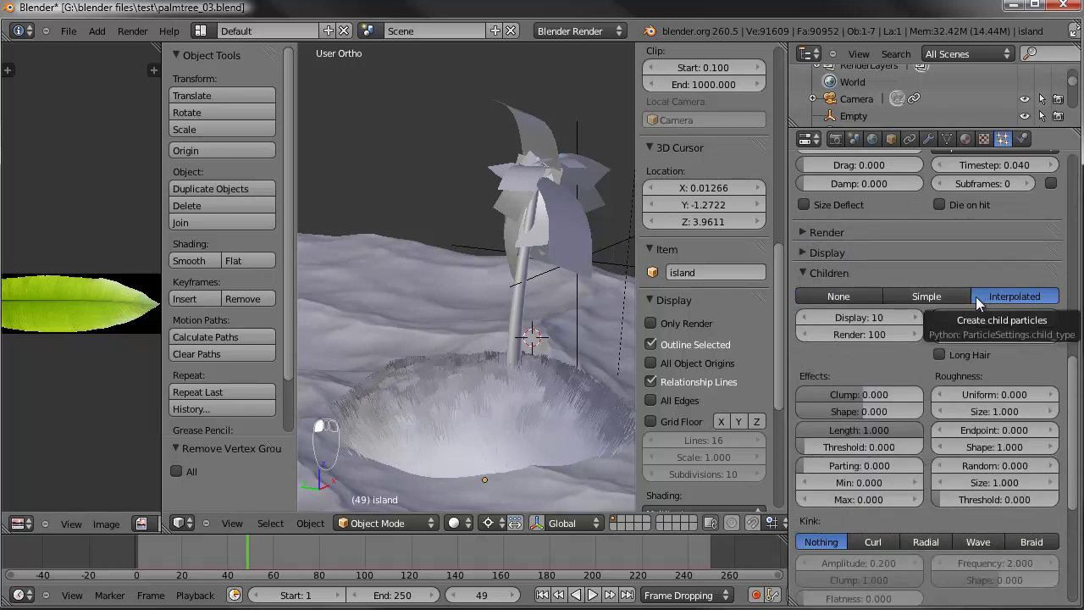
click(862, 320)
click(859, 334)
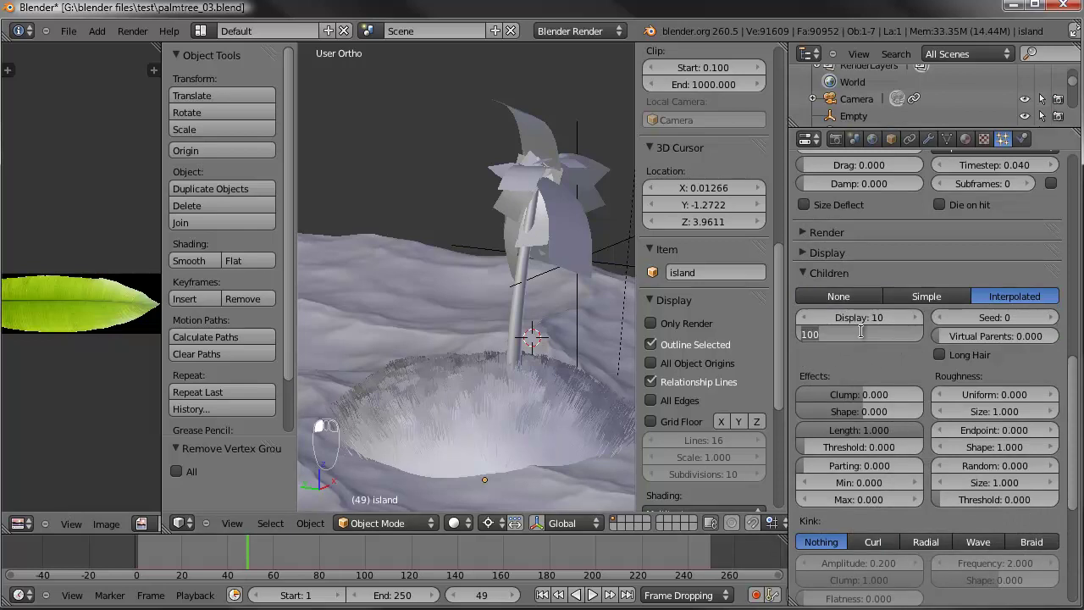
key(BackSpace)
text(20)
key(Return)
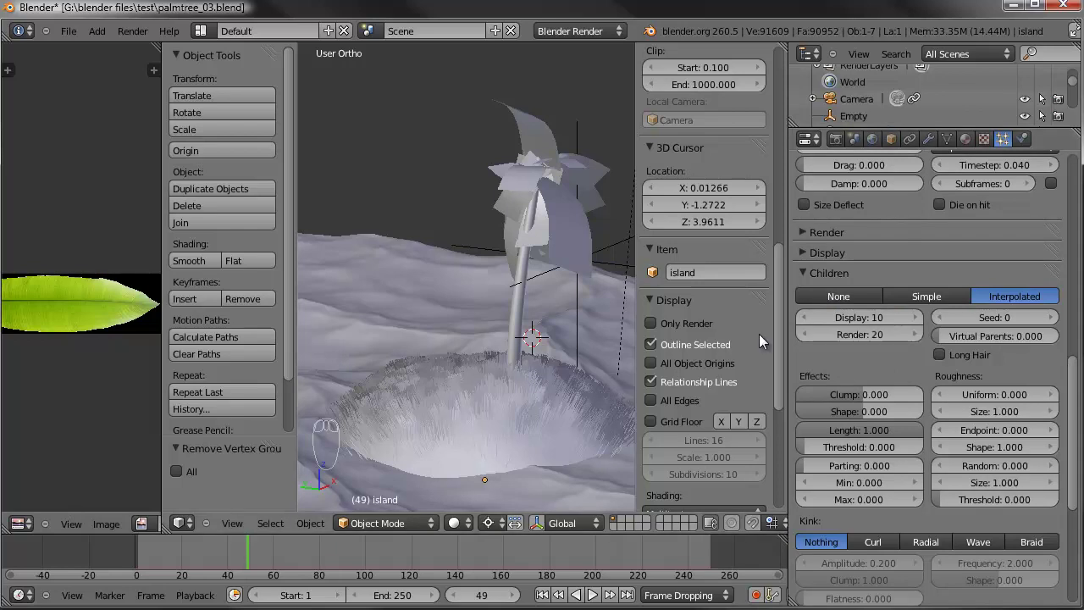
Step: Set the Display amount of the hair's child particles to 5
click(838, 320)
key(BackSpace)
text(5)
key(Return)
middle_drag(506, 388, 472, 273)
scroll(509, 371, up, 2)
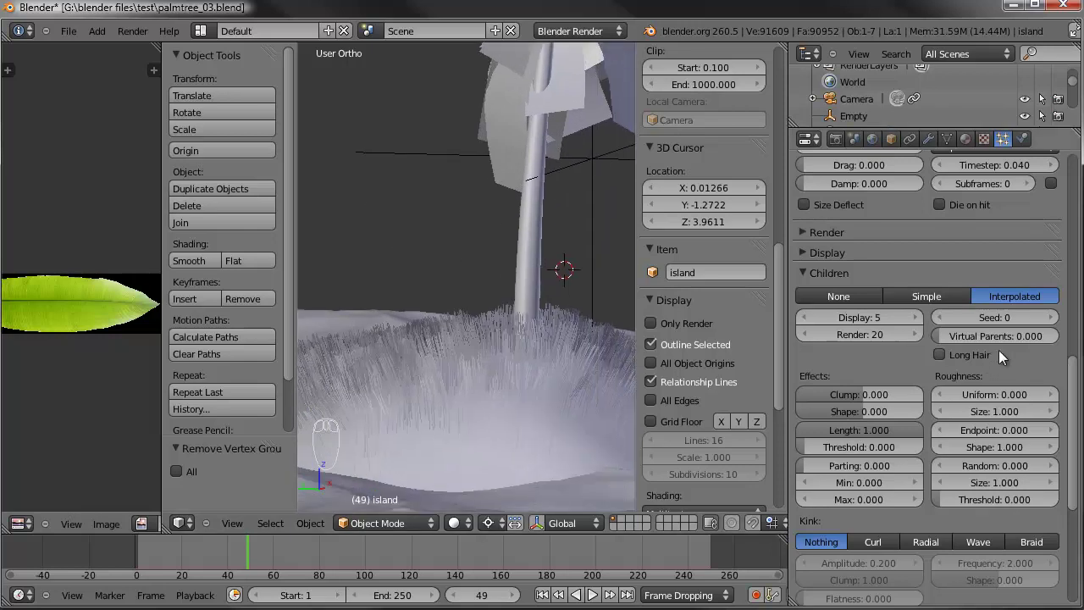
Step: Raise the Random value of the hair's path timing to vary the strand lengths
click(805, 235)
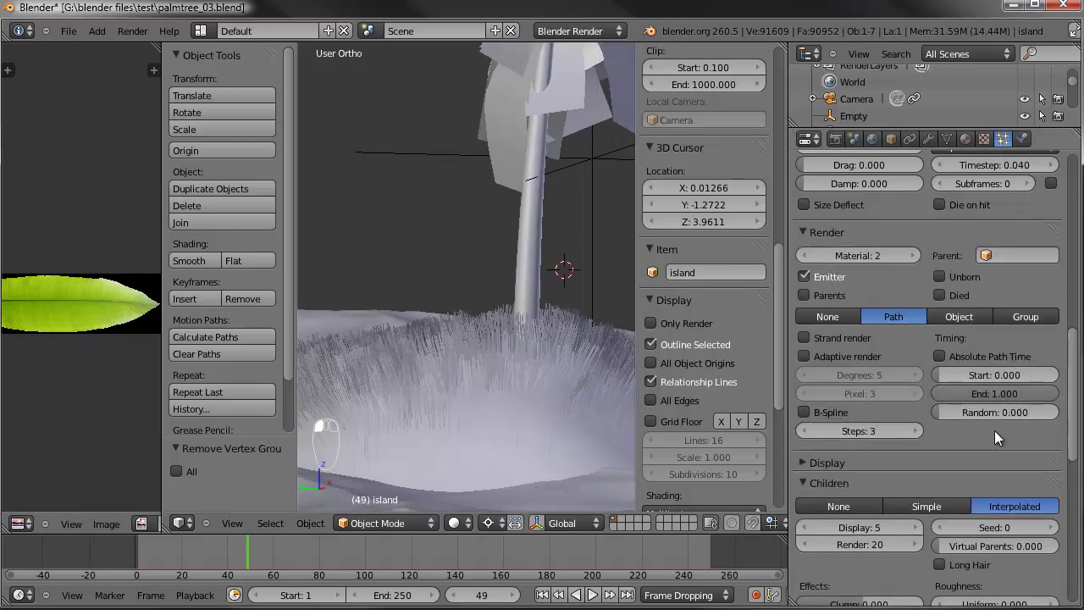
drag(951, 414, 1045, 409)
middle_drag(556, 352, 625, 348)
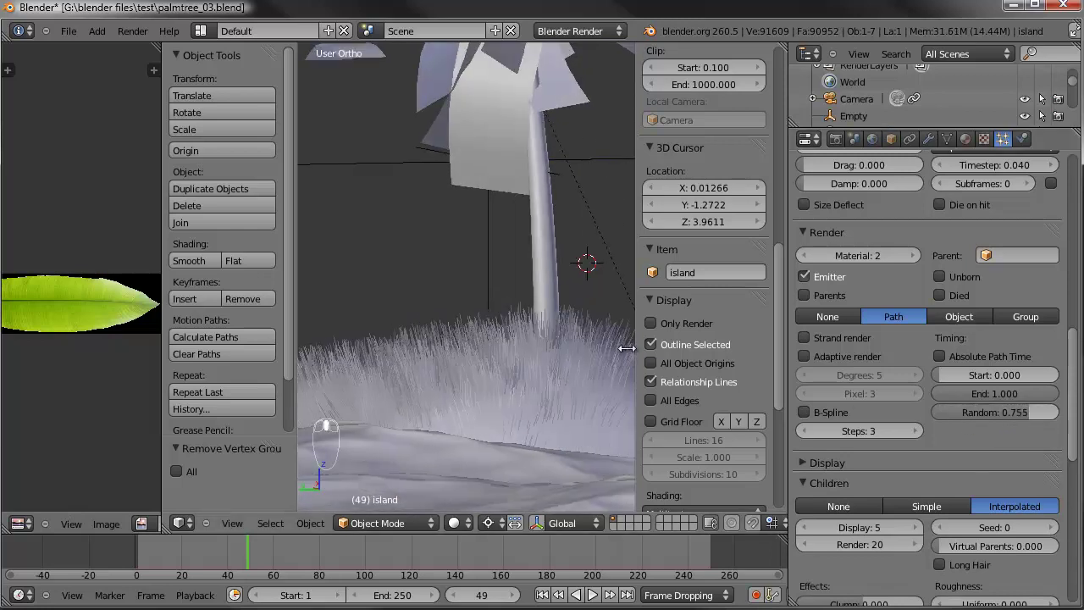
drag(999, 413, 1050, 413)
middle_drag(533, 343, 554, 349)
click(806, 232)
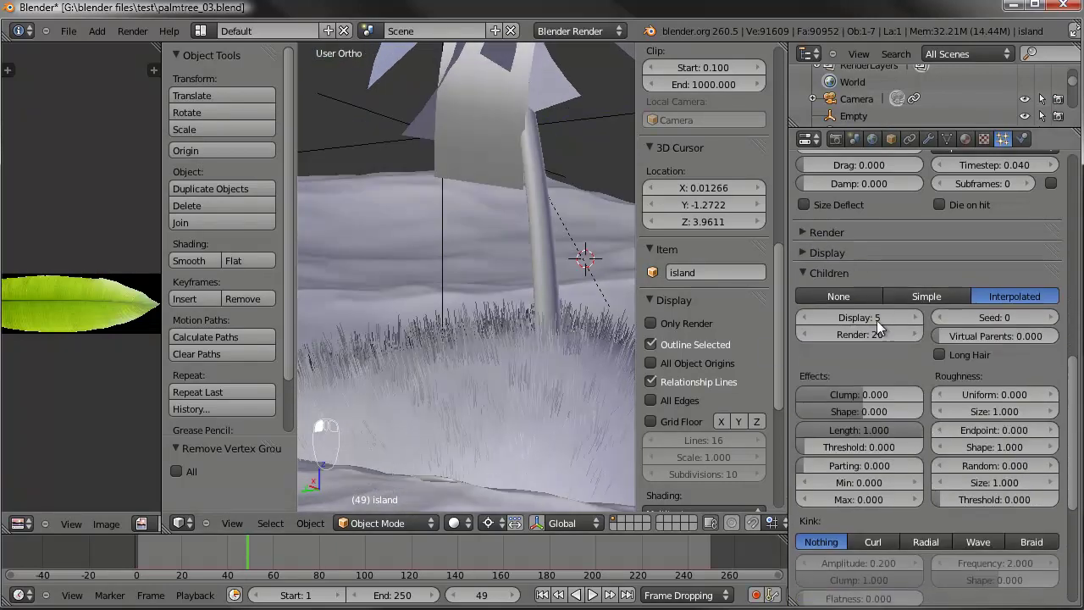
Step: Set the Clump of the hair's child particles to -0.218 and their Shape to 0.163
mouse_move(867, 392)
mouse_down()
mouse_move(884, 394)
mouse_move(839, 393)
mouse_move(884, 411)
mouse_move(853, 394)
mouse_up()
drag(872, 410, 873, 410)
scroll(547, 317, down, 1)
middle_drag(547, 316, 601, 285)
key(KP_0)
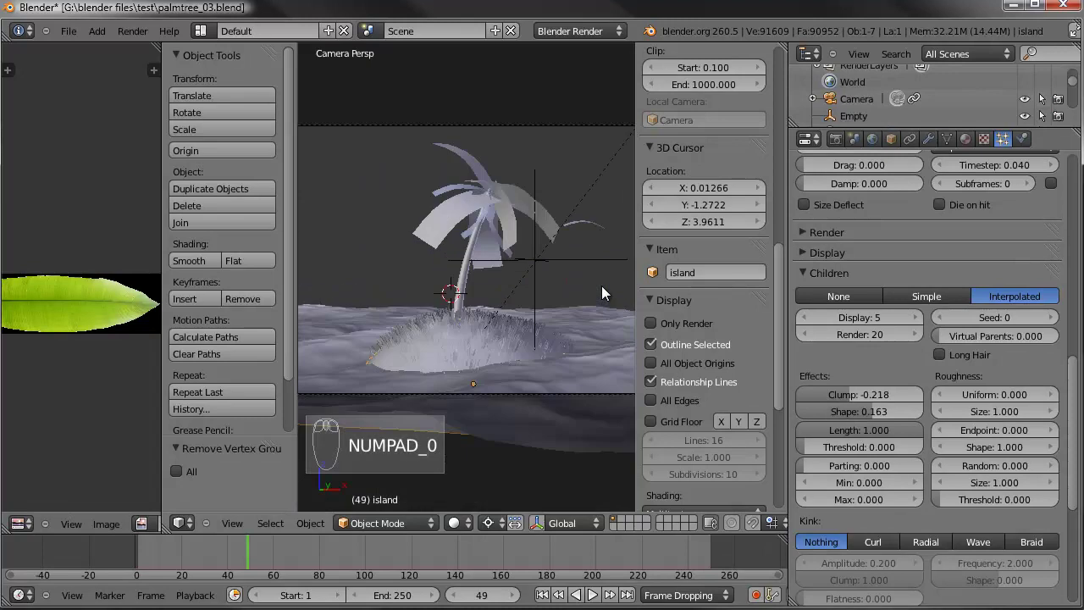
Step: Select the camera and turn on its Mist display to show the mist range in the scene
scroll(544, 267, down, 1)
shift+middle_drag(542, 311, 492, 333)
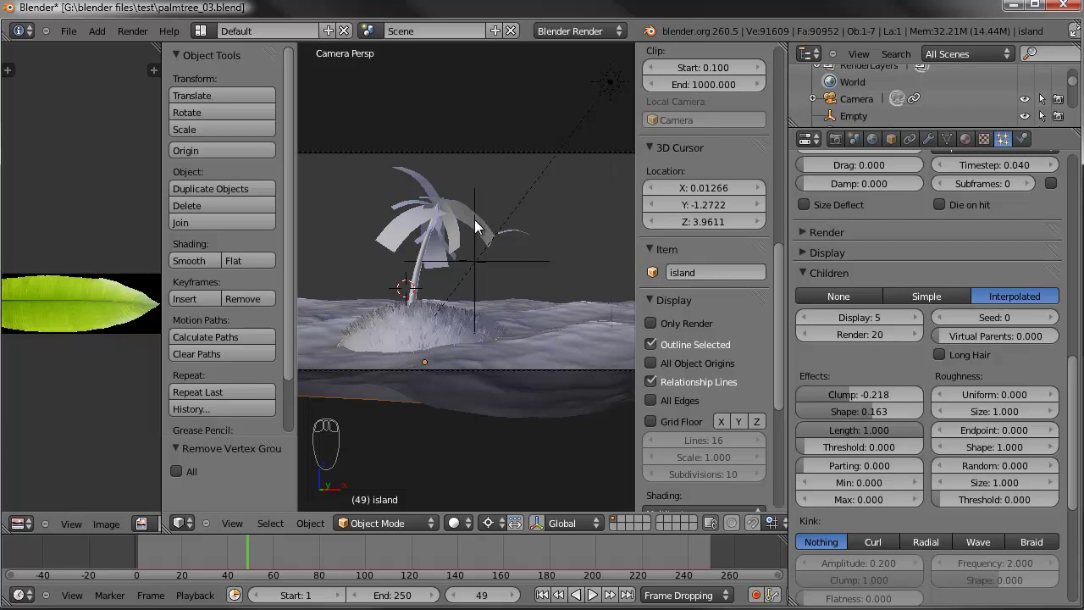
key(KP_7)
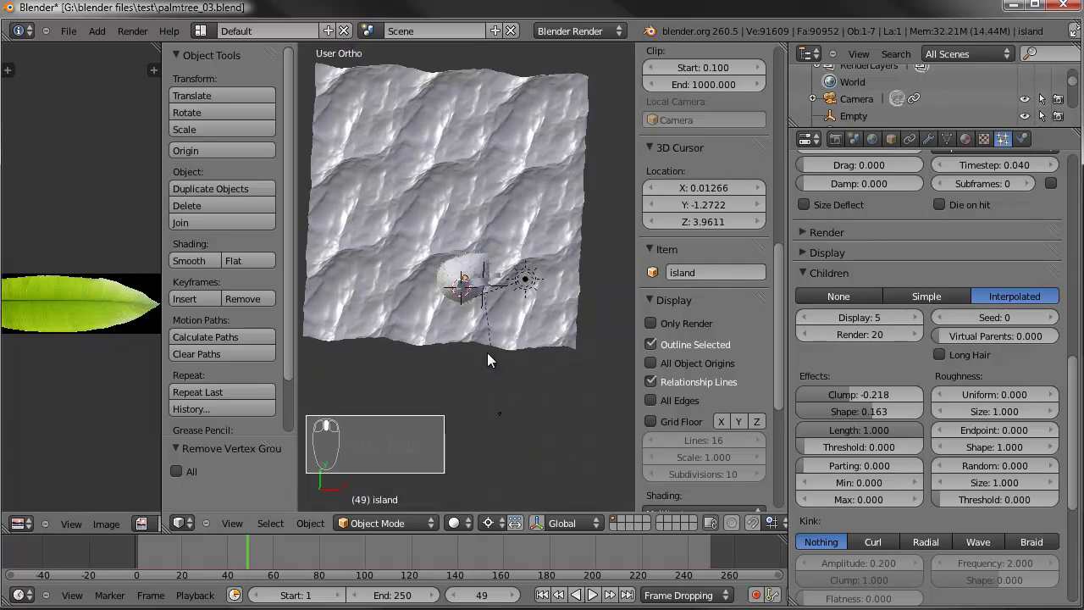
middle_drag(496, 354, 388, 287)
right_click(384, 370)
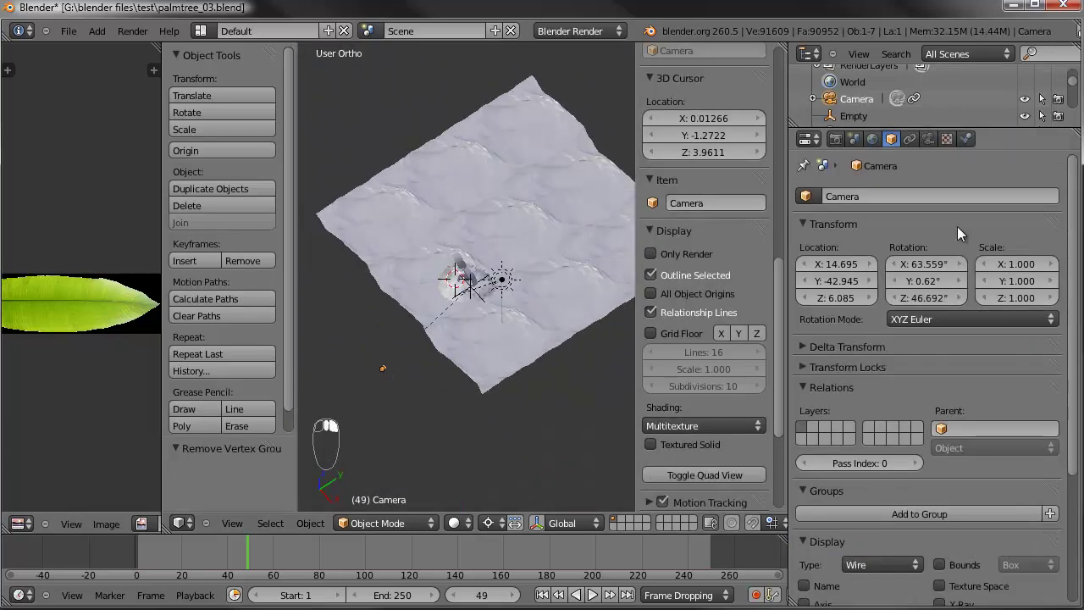
click(928, 139)
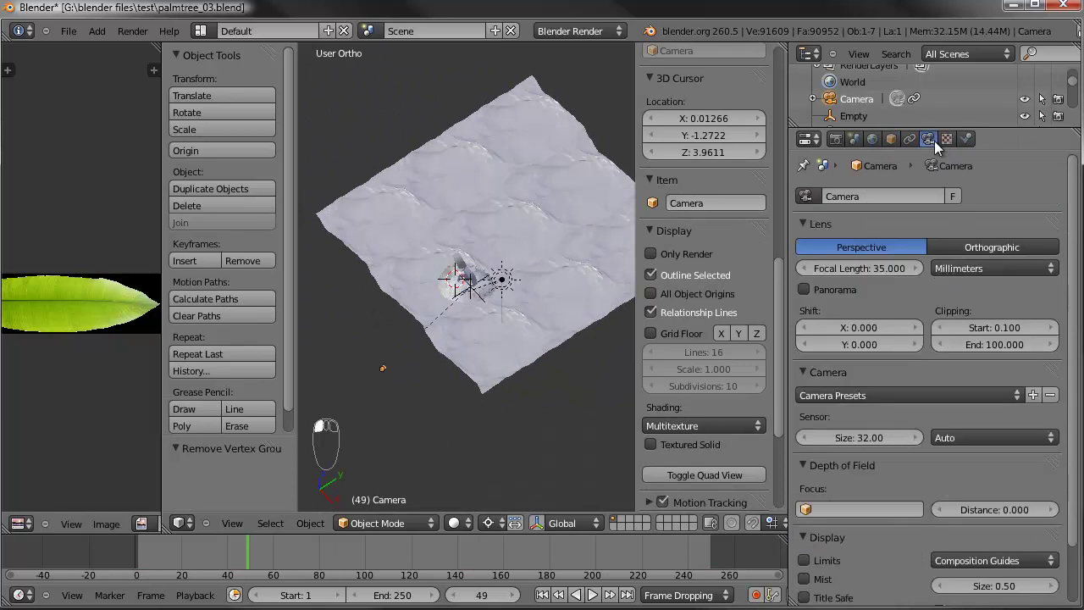
scroll(873, 425, down, 2)
click(828, 514)
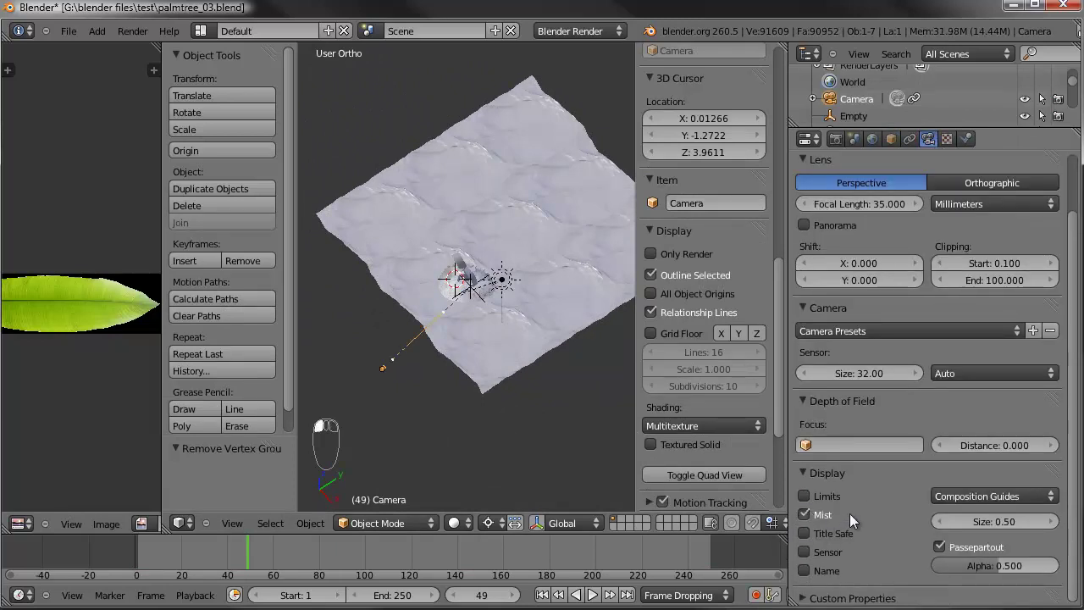
Step: Open the world's Mist settings and set the mist Depth to 64.52 and Start to 48.80
middle_drag(470, 250, 398, 219)
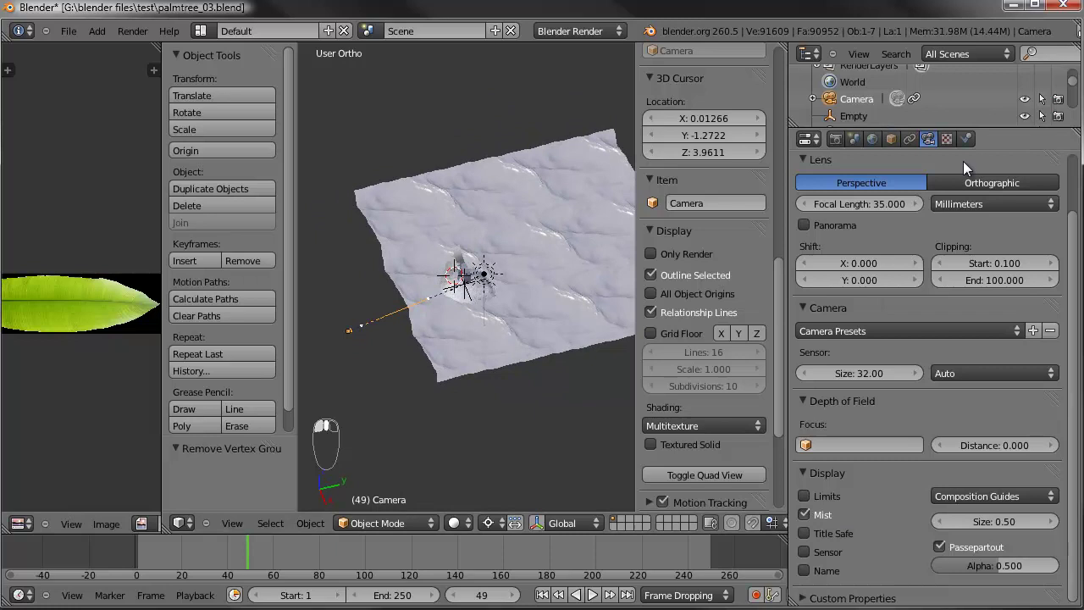
click(871, 139)
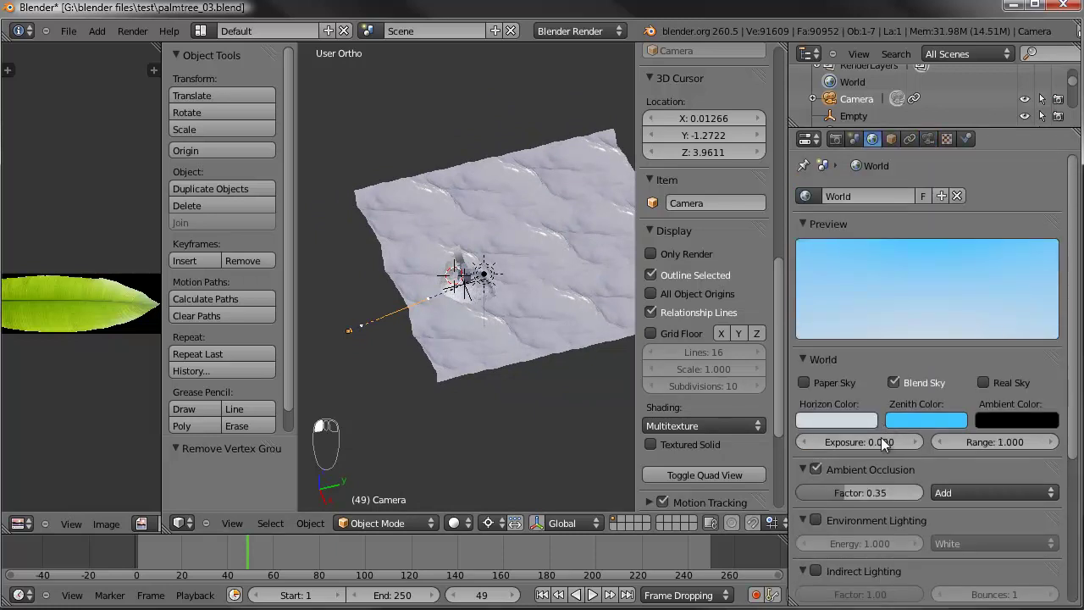
scroll(881, 439, down, 3)
scroll(881, 439, down, 2)
click(801, 560)
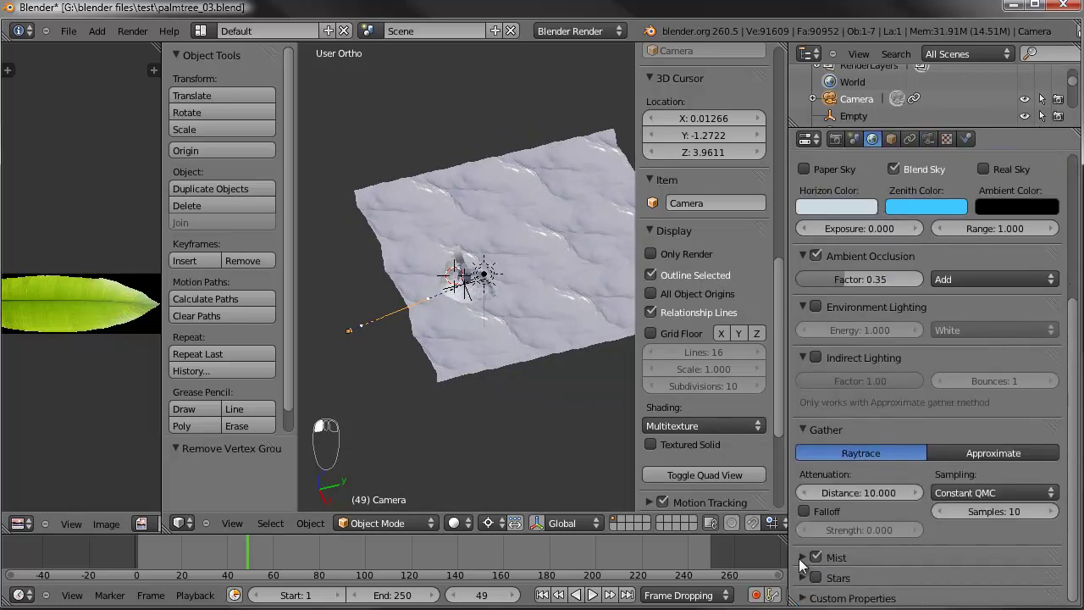
scroll(931, 455, down, 2)
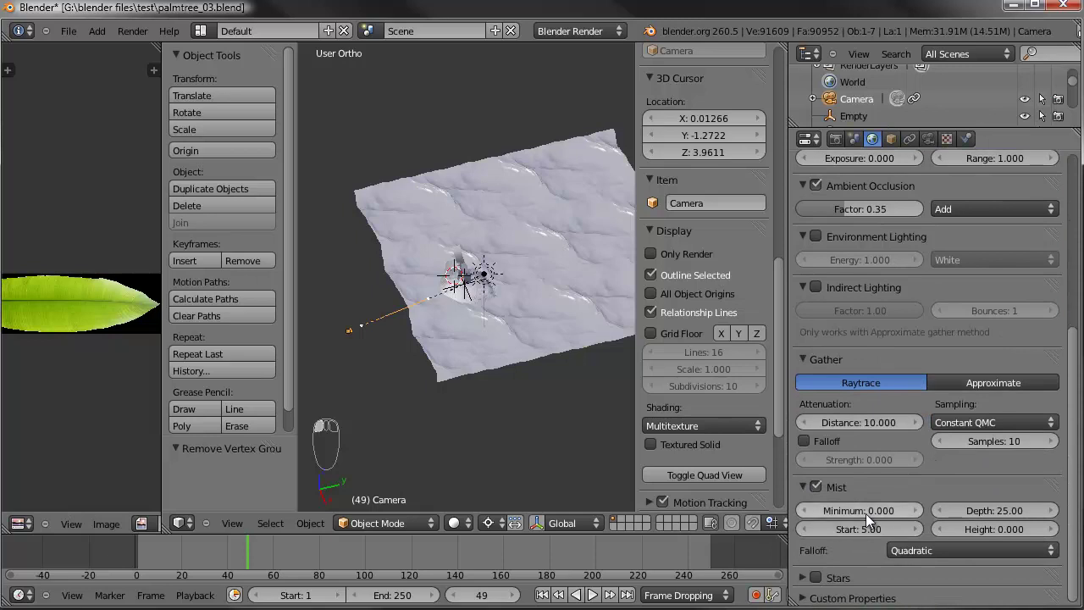
mouse_move(994, 512)
mouse_down()
mouse_move(1040, 499)
mouse_move(1008, 507)
mouse_up()
drag(866, 525, 900, 526)
mouse_move(536, 257)
middle_down()
mouse_move(520, 260)
mouse_move(531, 243)
middle_up()
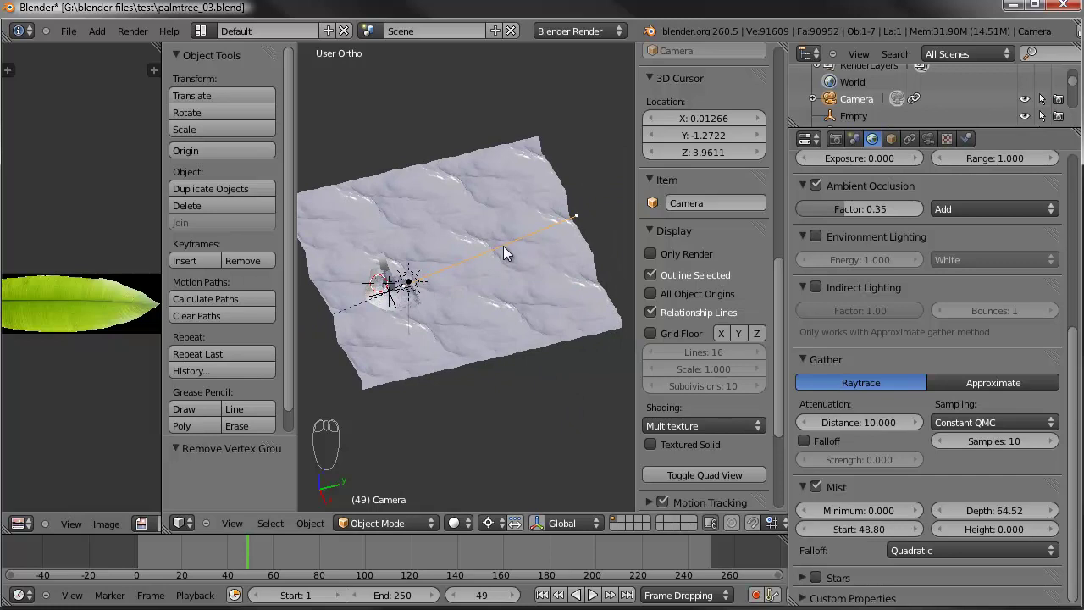
Step: Adjust the mist range over the far end of the ocean, with Start at 76.04 and Depth at 36.16
drag(861, 526, 865, 525)
drag(862, 529, 893, 523)
drag(1005, 508, 971, 511)
scroll(525, 269, down, 1)
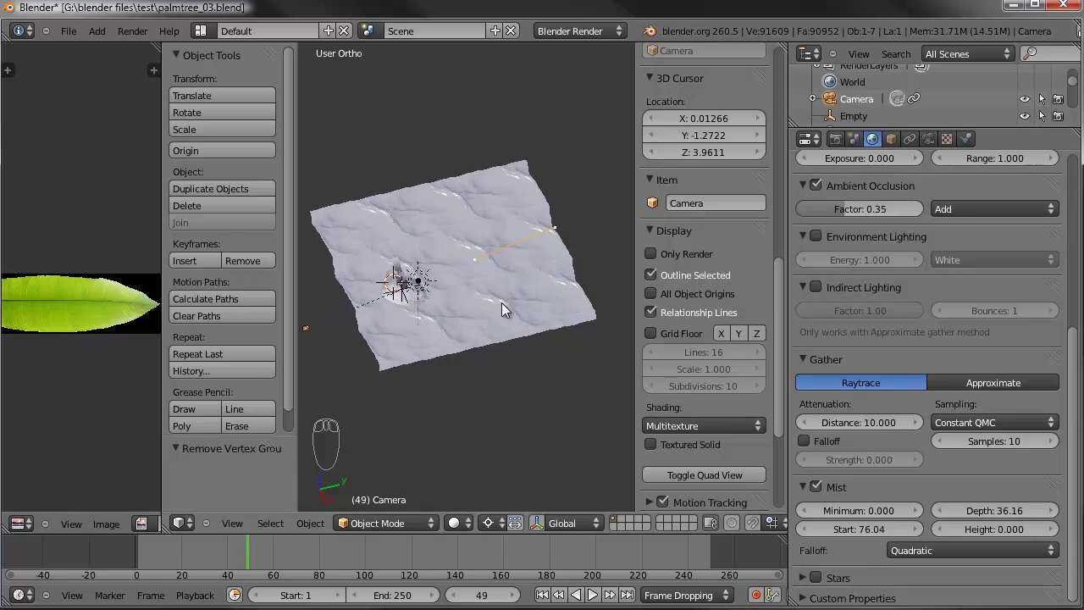
scroll(566, 197, down, 2)
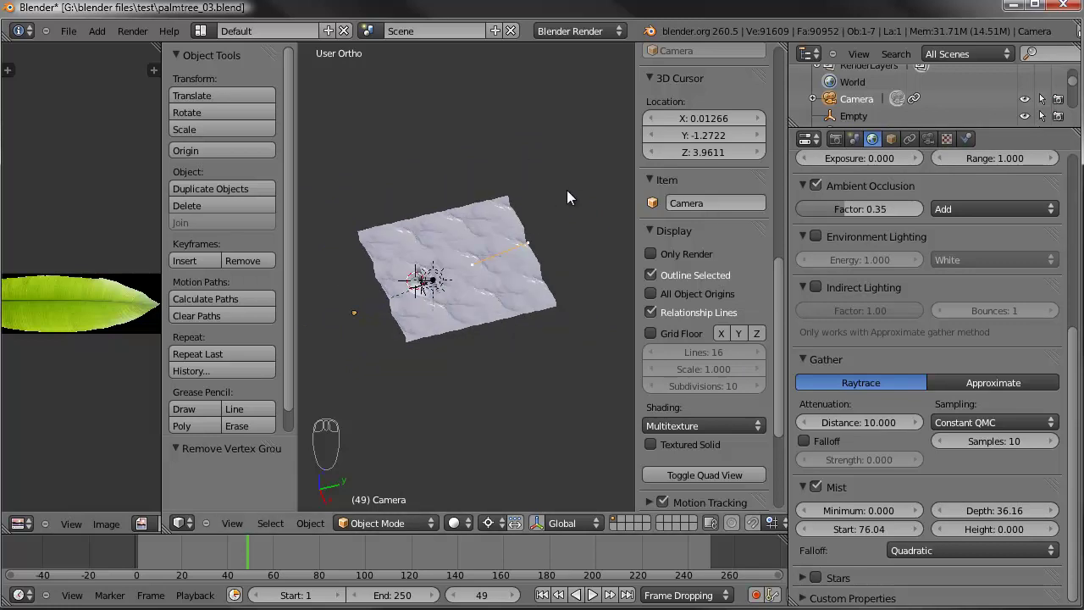
shift+middle_drag(513, 253, 456, 269)
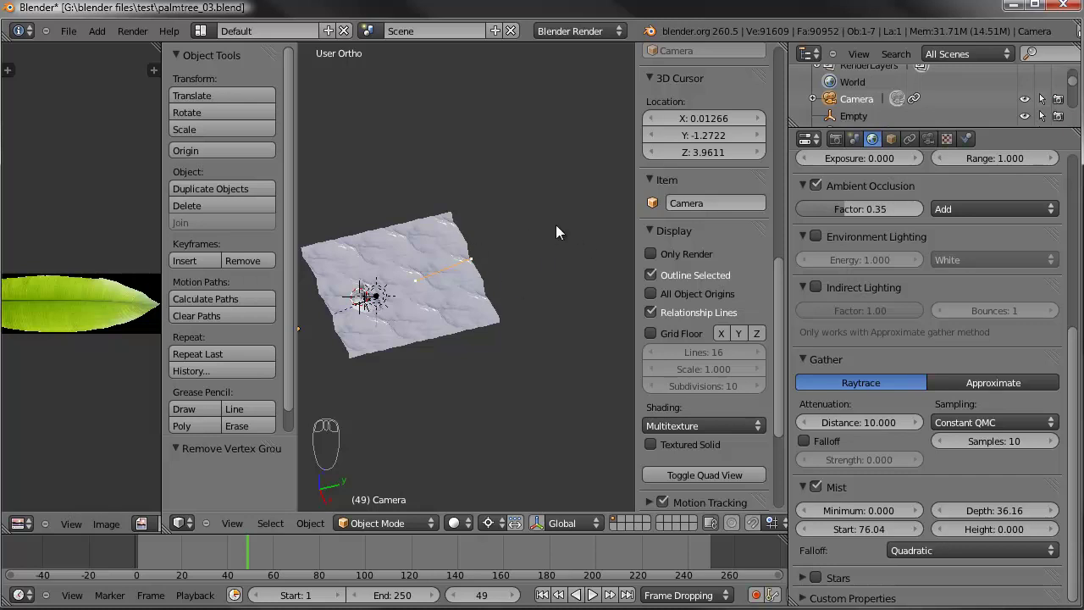
middle_drag(538, 236, 510, 184)
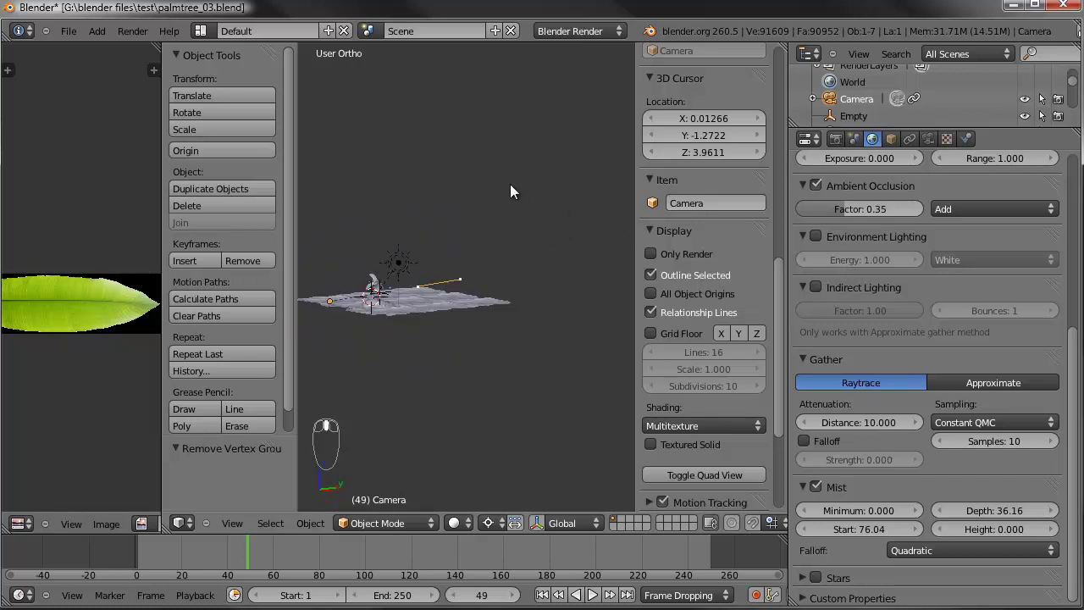
Step: Render frame 49 from the camera view to test the grass and mist
key(KP_0)
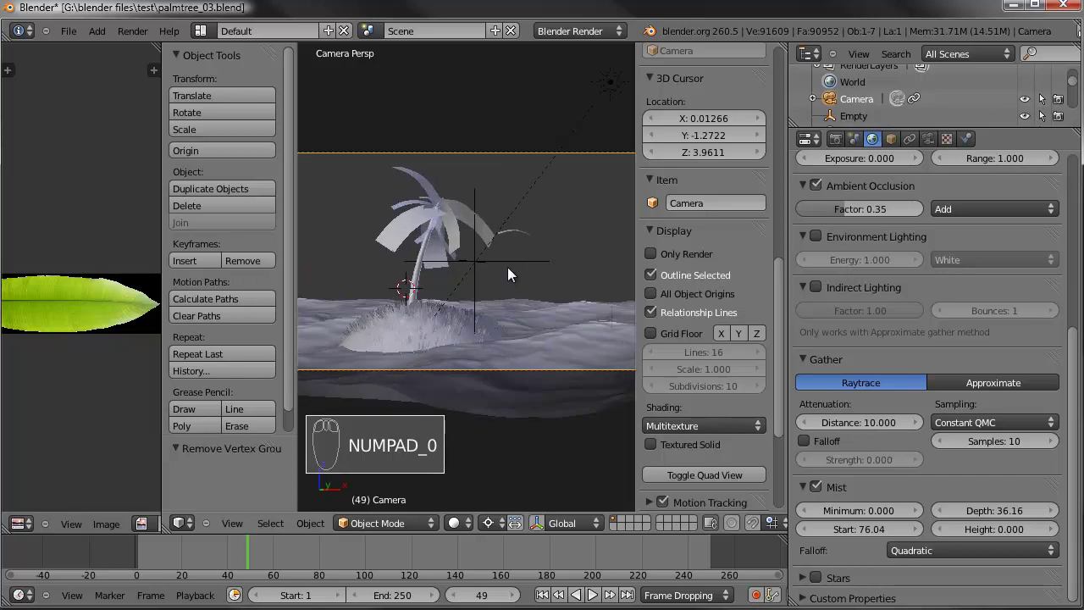
shift+middle_drag(505, 235, 508, 286)
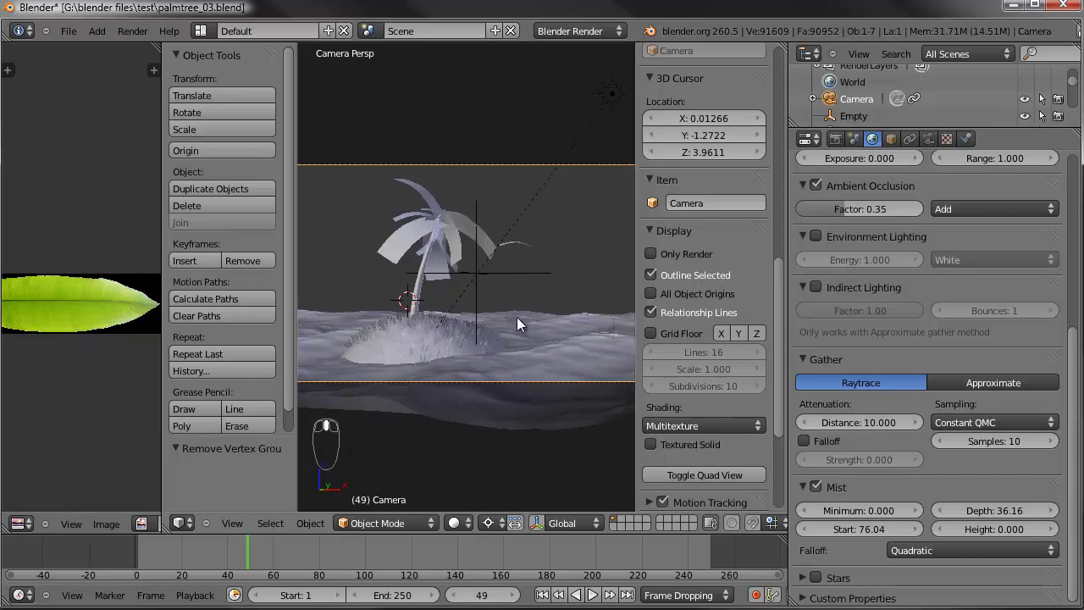
key(F12)
drag(523, 51, 508, 37)
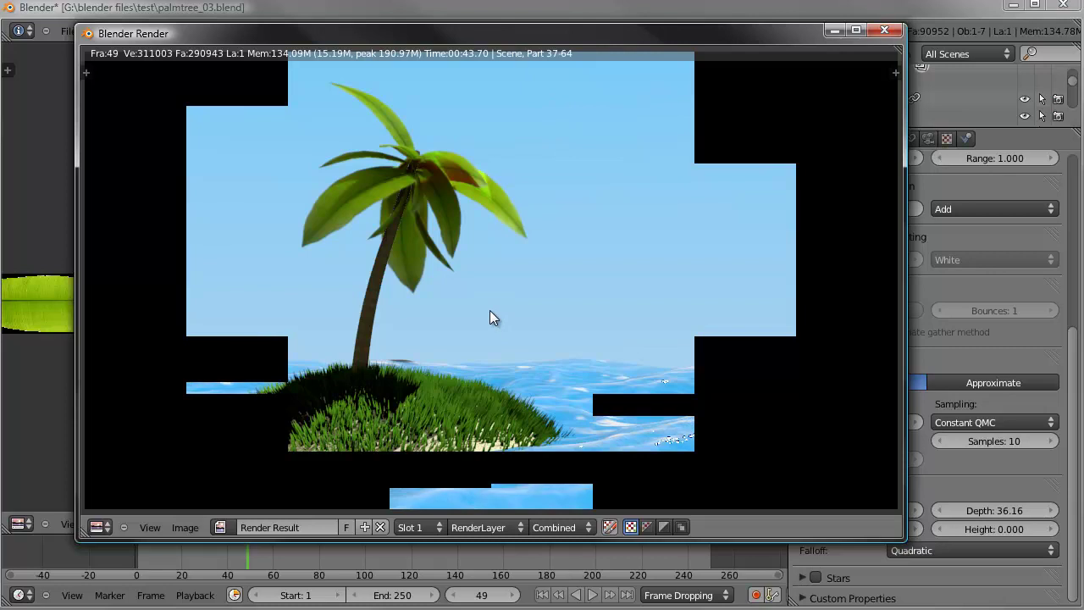
drag(470, 33, 436, 62)
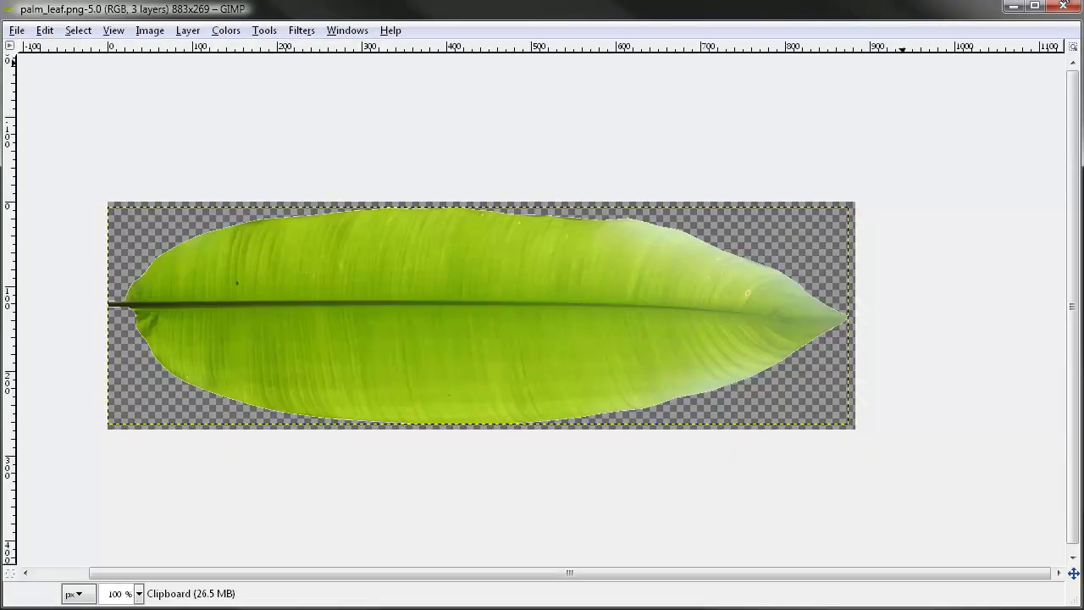
Step: Close the palm_leaf.png image in GIMP and return to the Blender render
click(1062, 6)
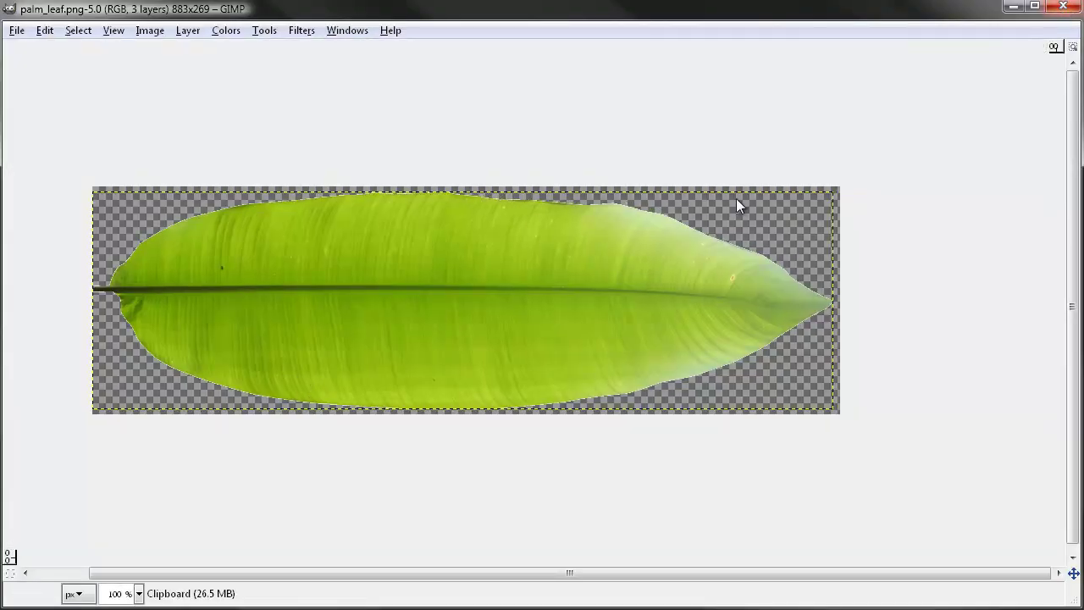
click(1063, 6)
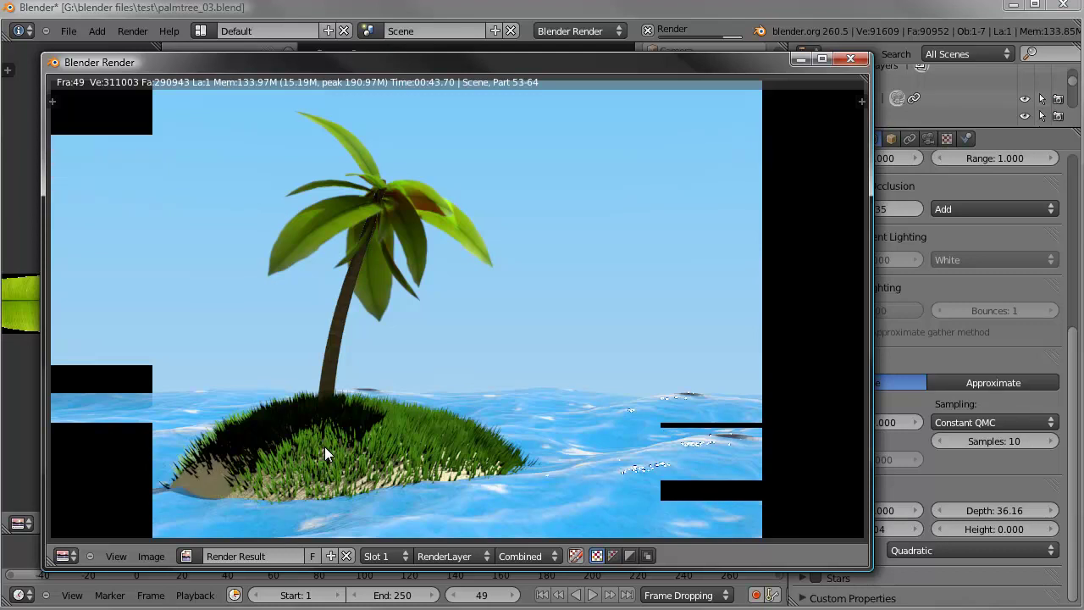
Step: Examine the rendered island grass, ocean surface and misty horizon alongside the world's mist settings
drag(417, 58, 475, 53)
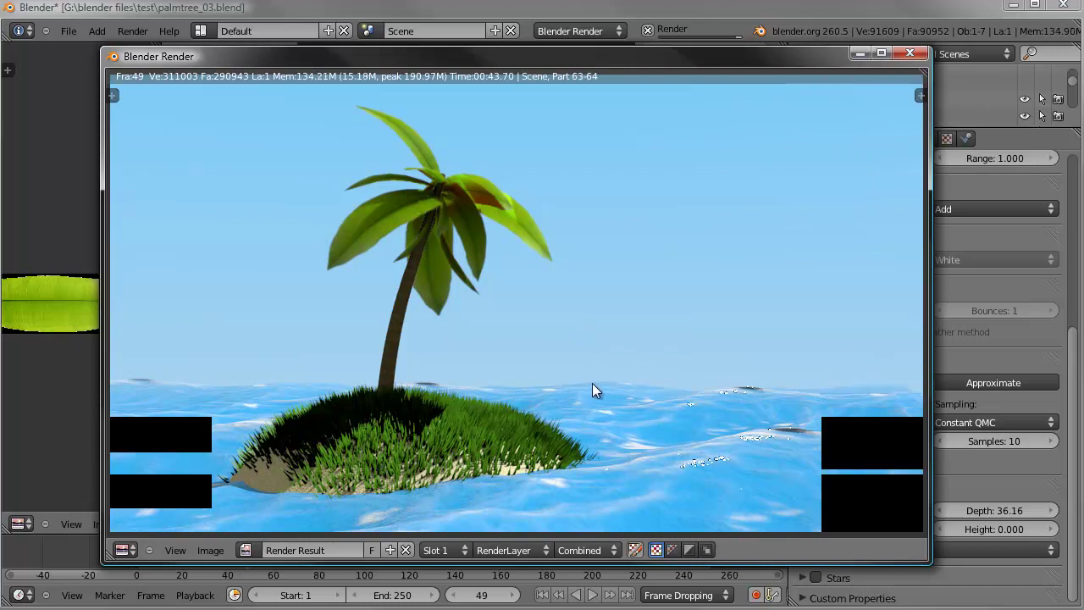
drag(537, 58, 347, 46)
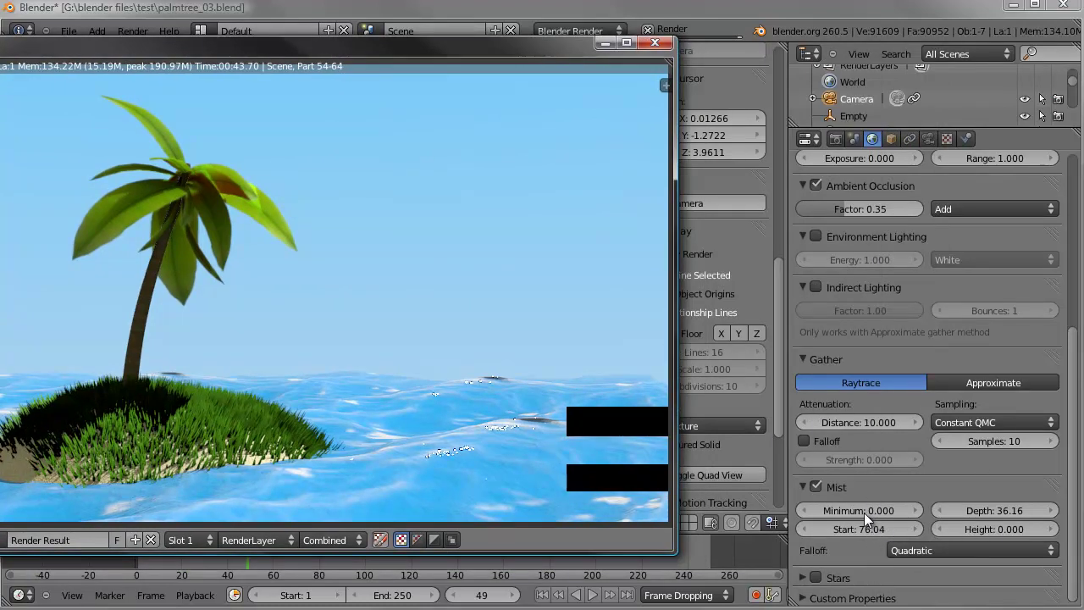
mouse_move(246, 49)
mouse_down()
mouse_move(332, 52)
mouse_move(236, 63)
mouse_up()
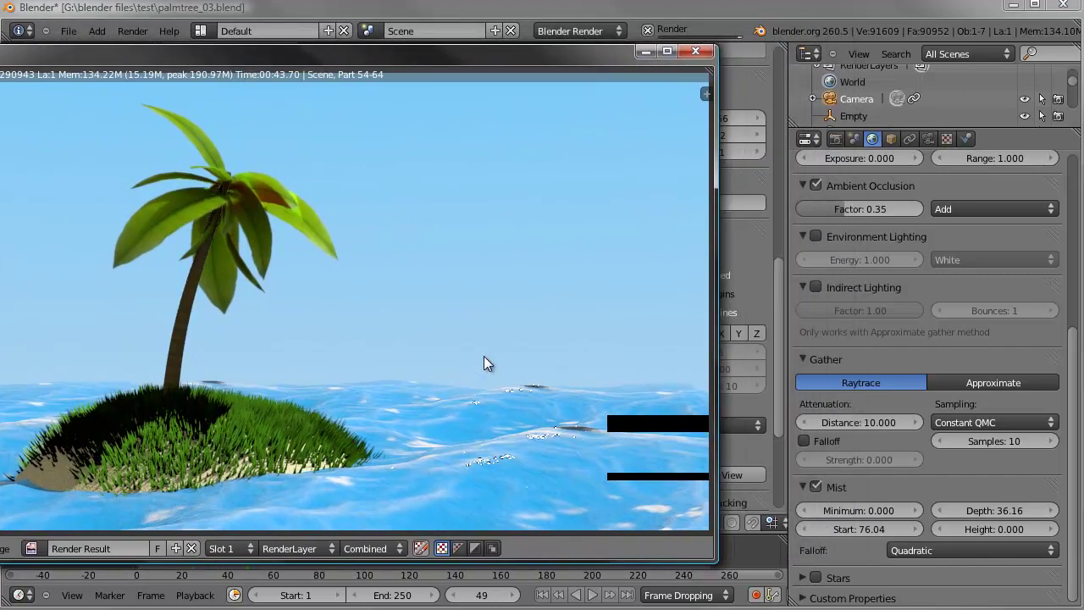
drag(321, 56, 433, 57)
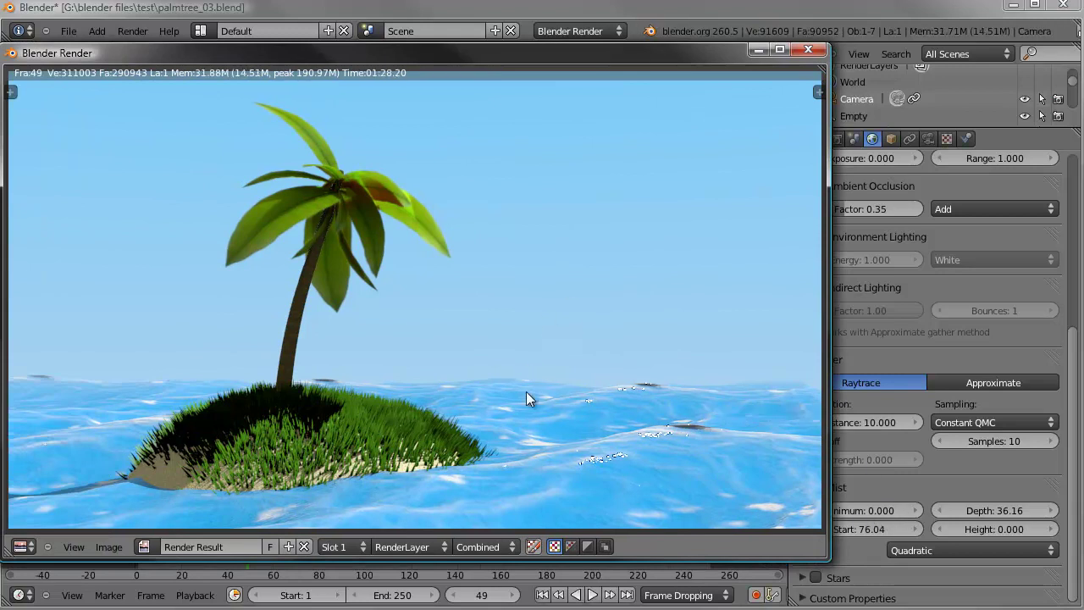
drag(424, 52, 518, 58)
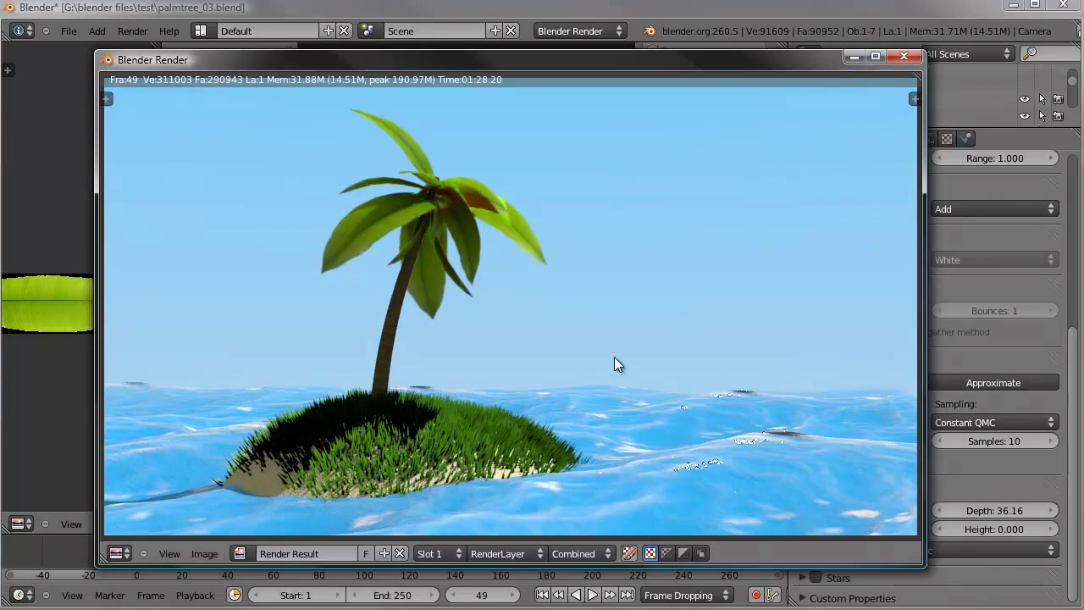
drag(408, 60, 373, 33)
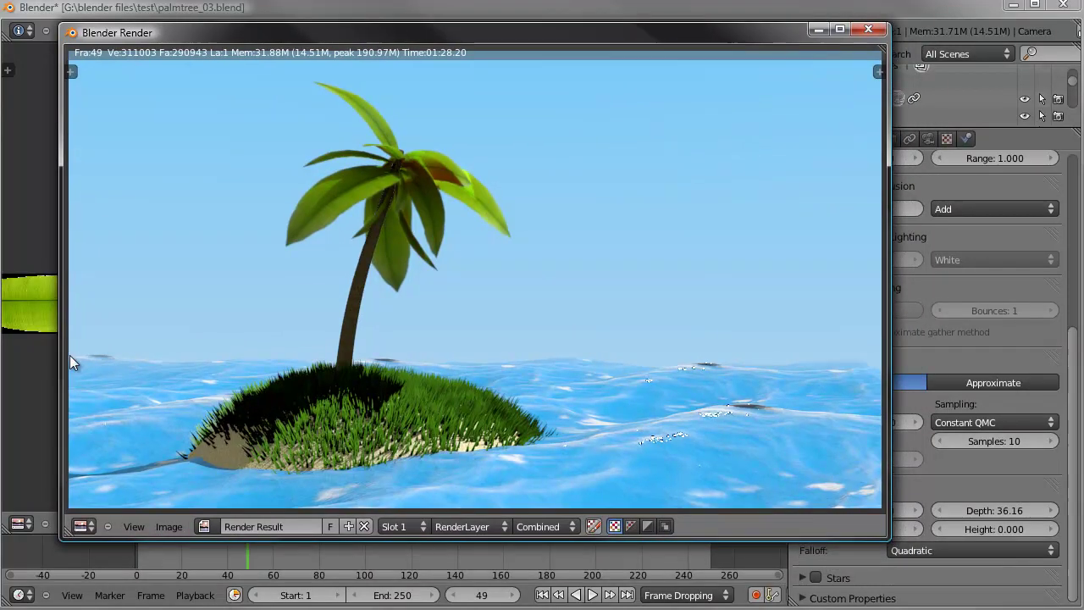